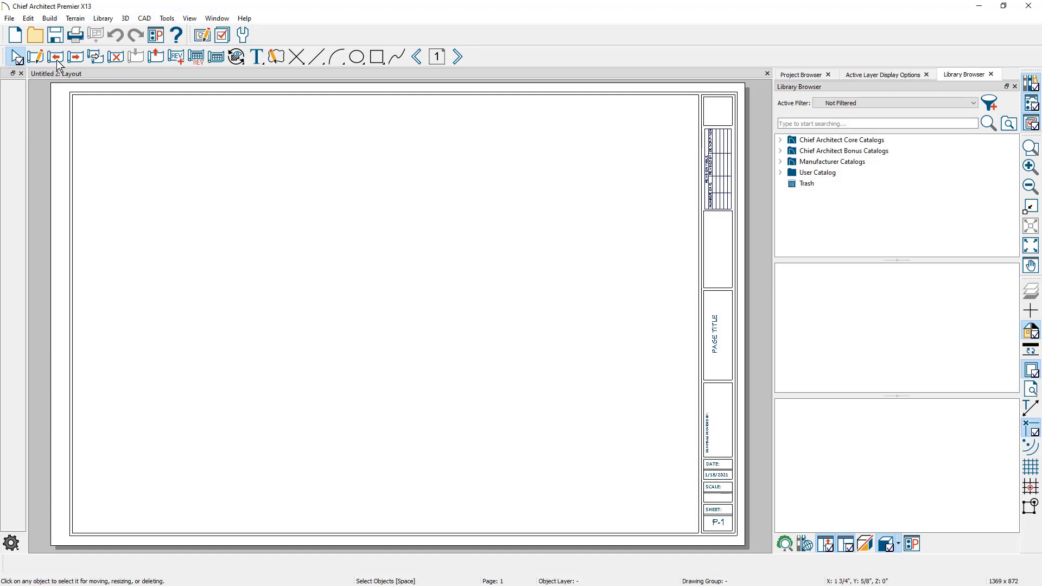
Step: Create a new layout from the Arch B.layout template in the Layout Borders > Imperial Layouts template folder
{"action": "left_click", "coordinate": [10, 19]}
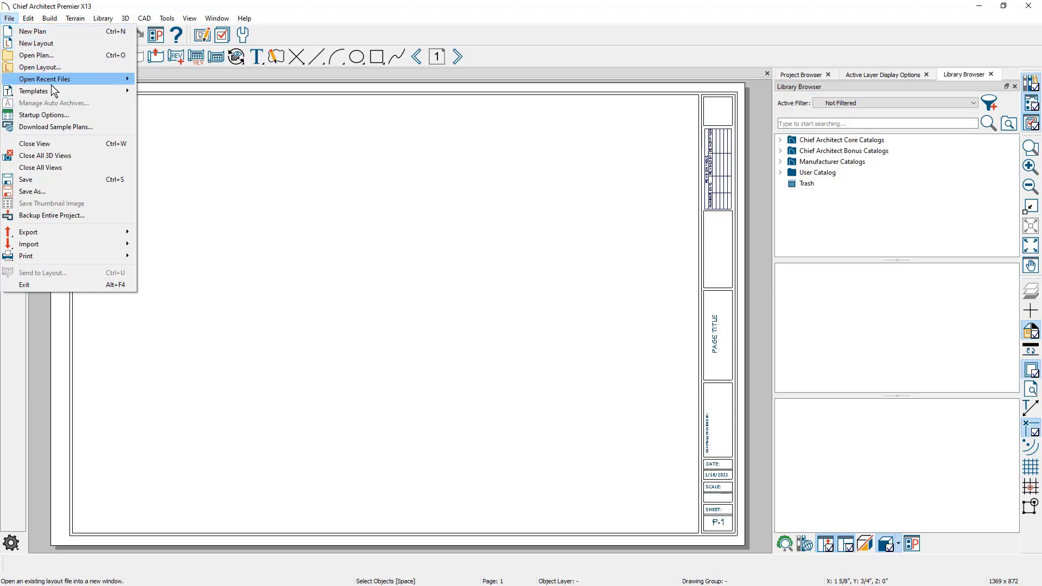
{"action": "mouse_move", "coordinate": [64, 94]}
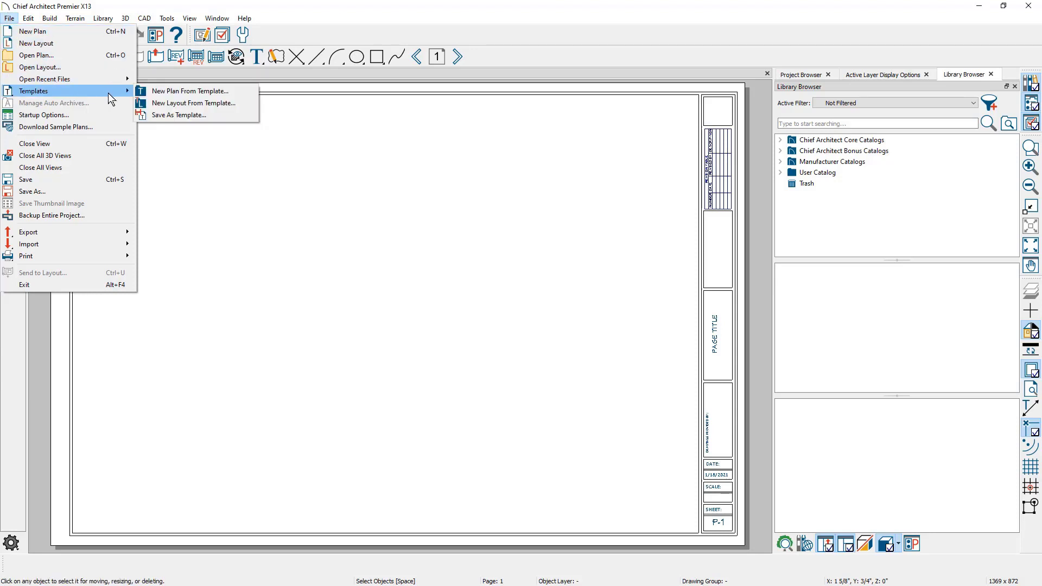
{"action": "left_click", "coordinate": [248, 103]}
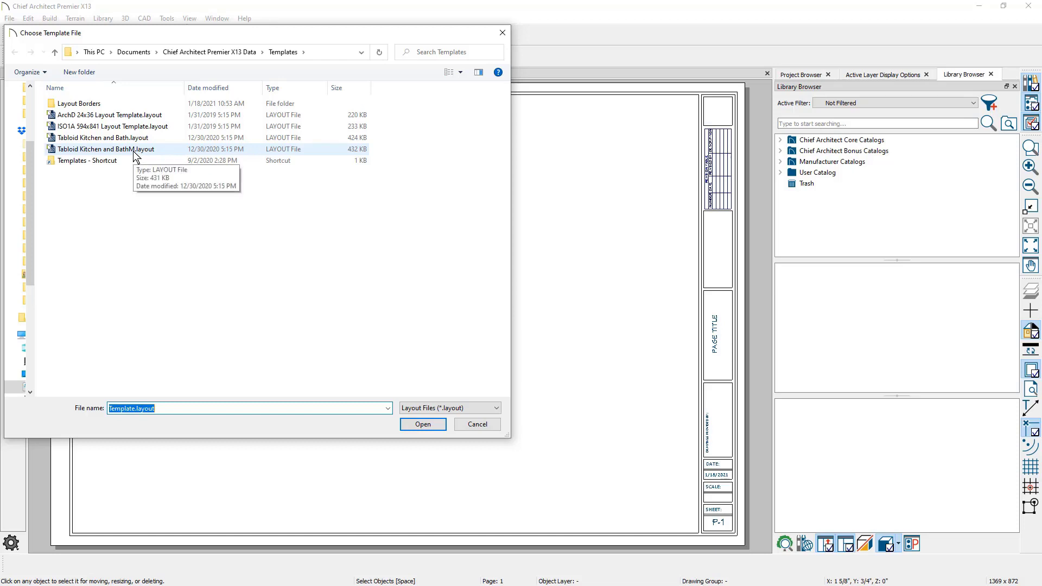
{"action": "double_click", "coordinate": [102, 103]}
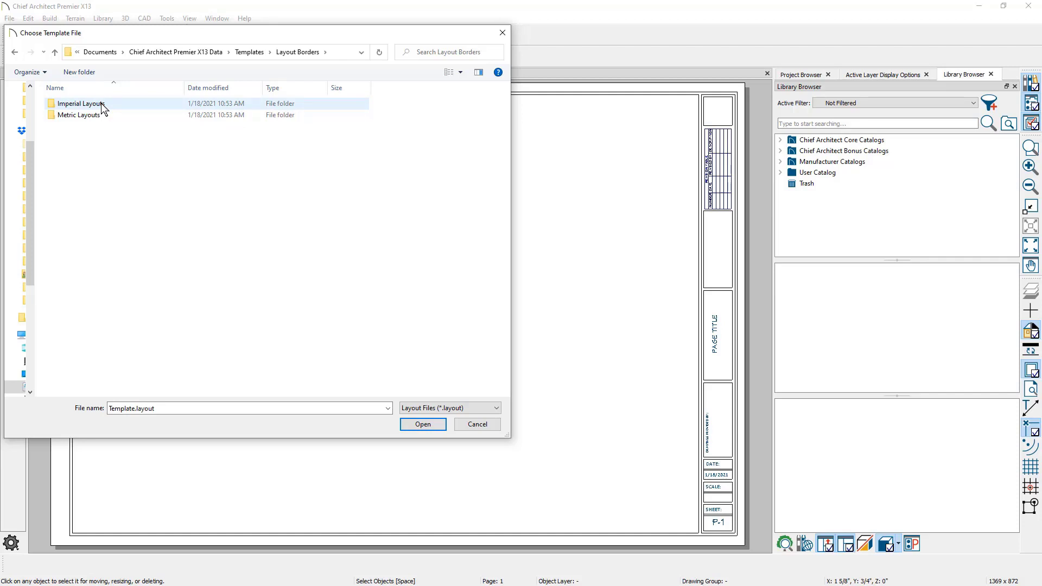
{"action": "double_click", "coordinate": [101, 103]}
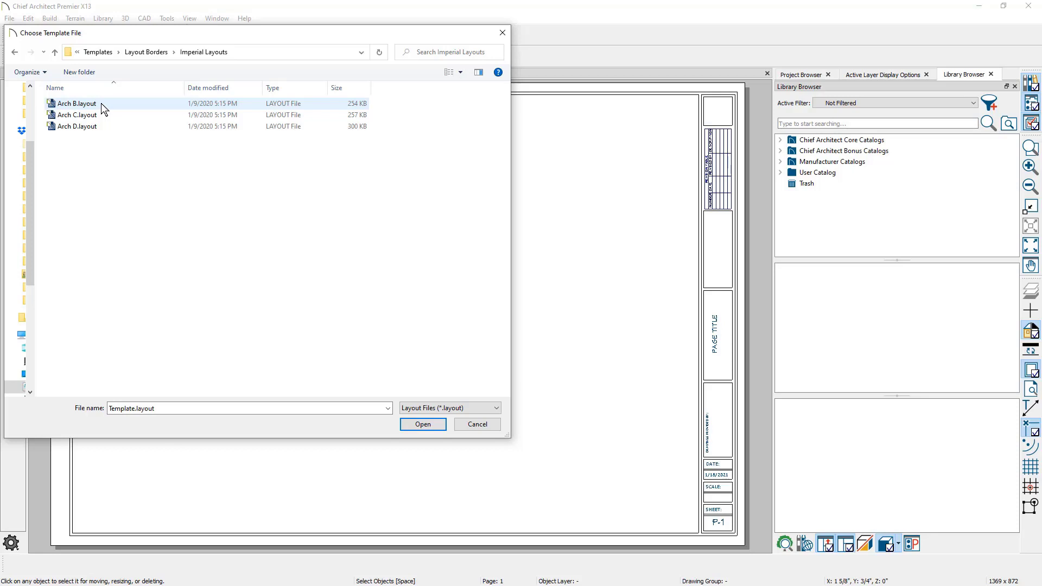
{"action": "double_click", "coordinate": [77, 104]}
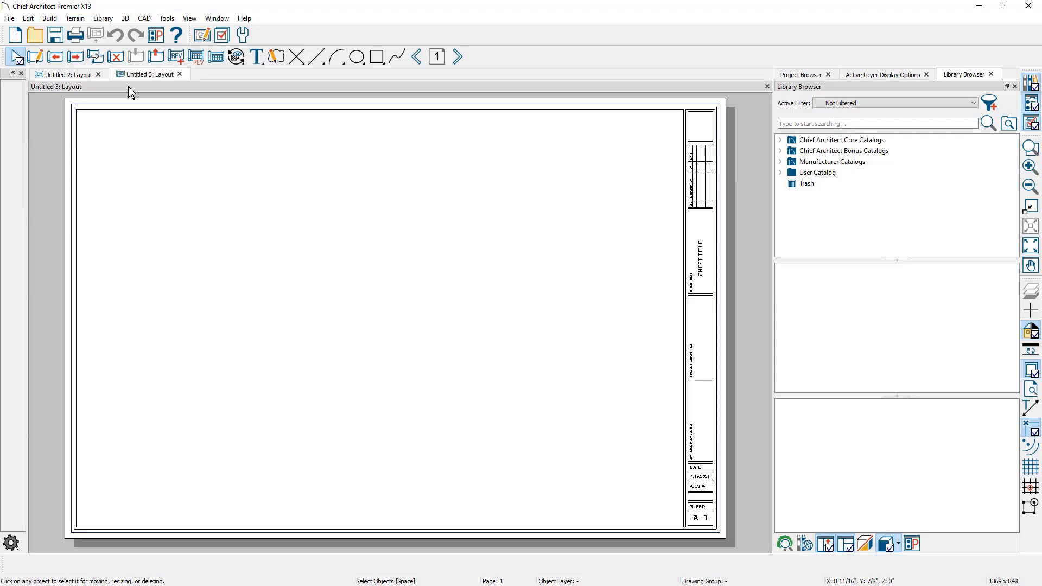
Step: Review the drawing sheet setup of the new Arch B layout and close that layout
{"action": "left_click", "coordinate": [10, 19]}
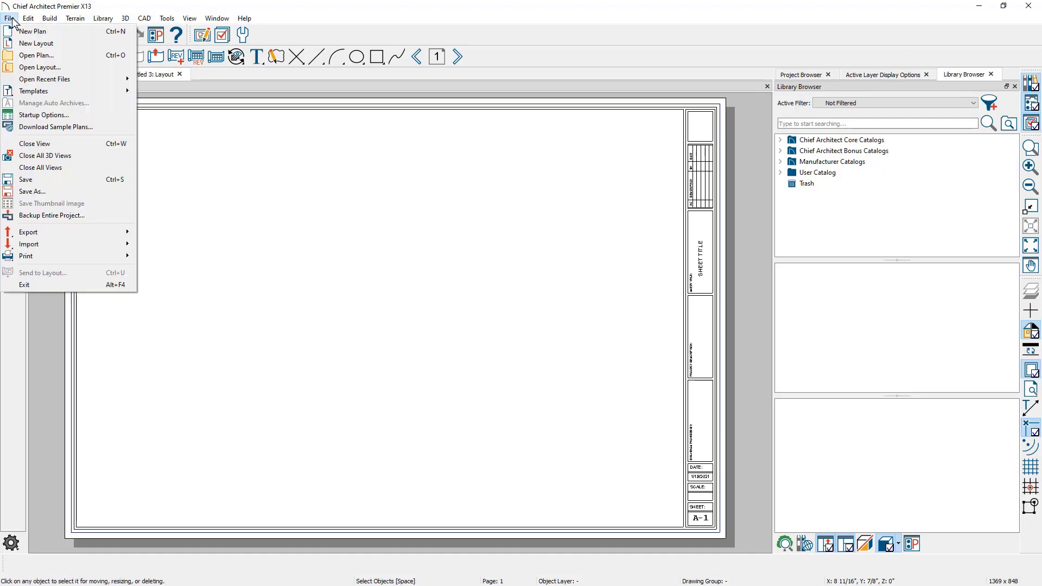
{"action": "mouse_move", "coordinate": [12, 256]}
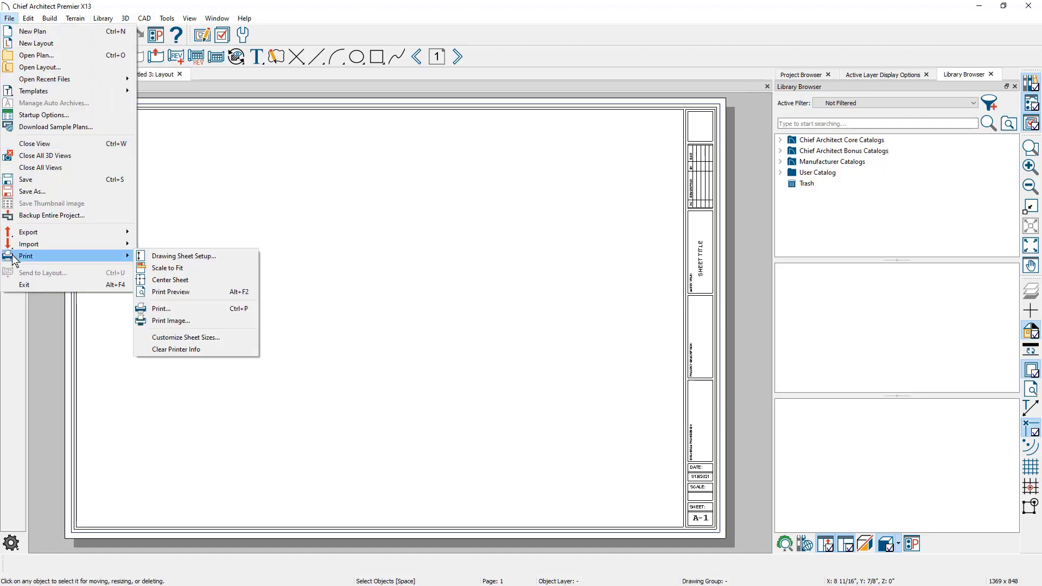
{"action": "left_click", "coordinate": [230, 256]}
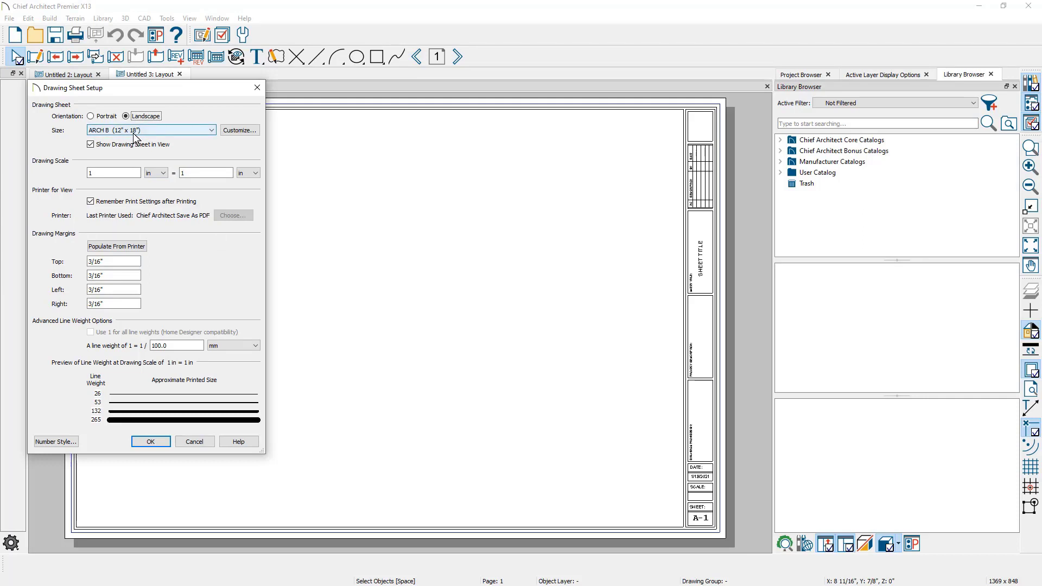
{"action": "left_click", "coordinate": [257, 87]}
{"action": "left_click", "coordinate": [179, 73]}
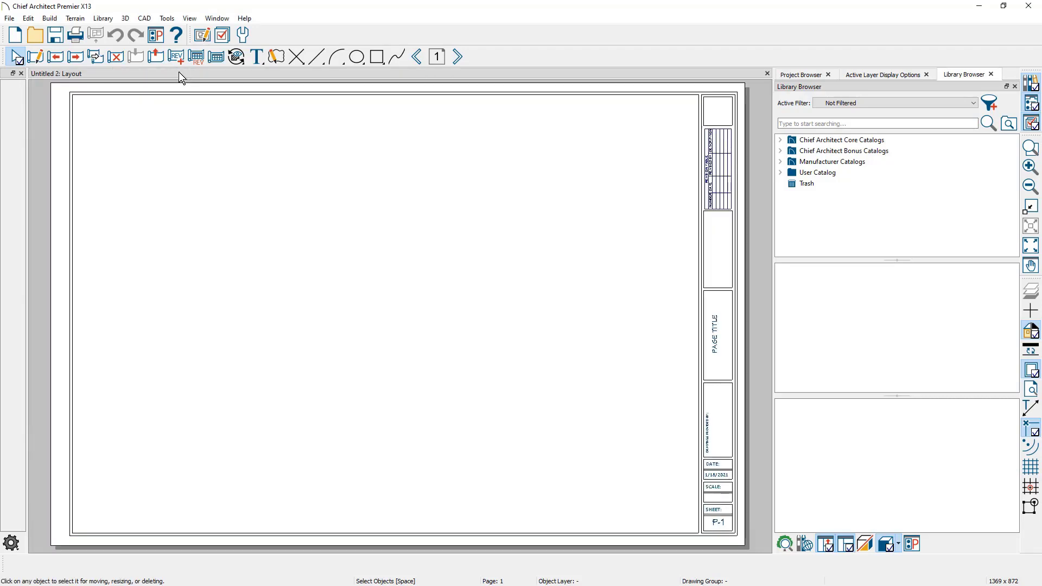
Step: Check the sheet size, drawing scale and margins in the remaining layout's drawing sheet setup
{"action": "left_click", "coordinate": [10, 20]}
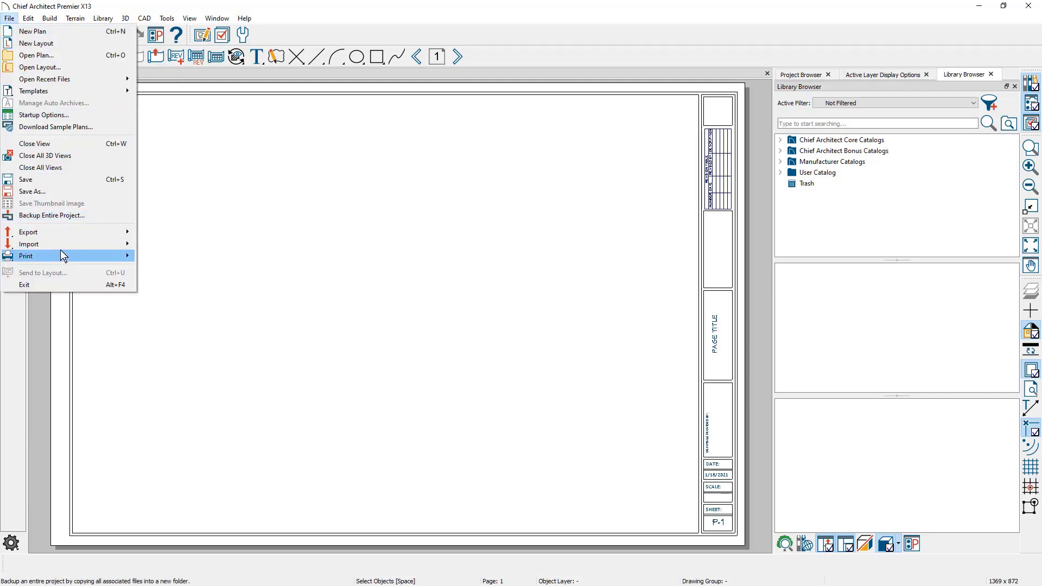
{"action": "mouse_move", "coordinate": [61, 252]}
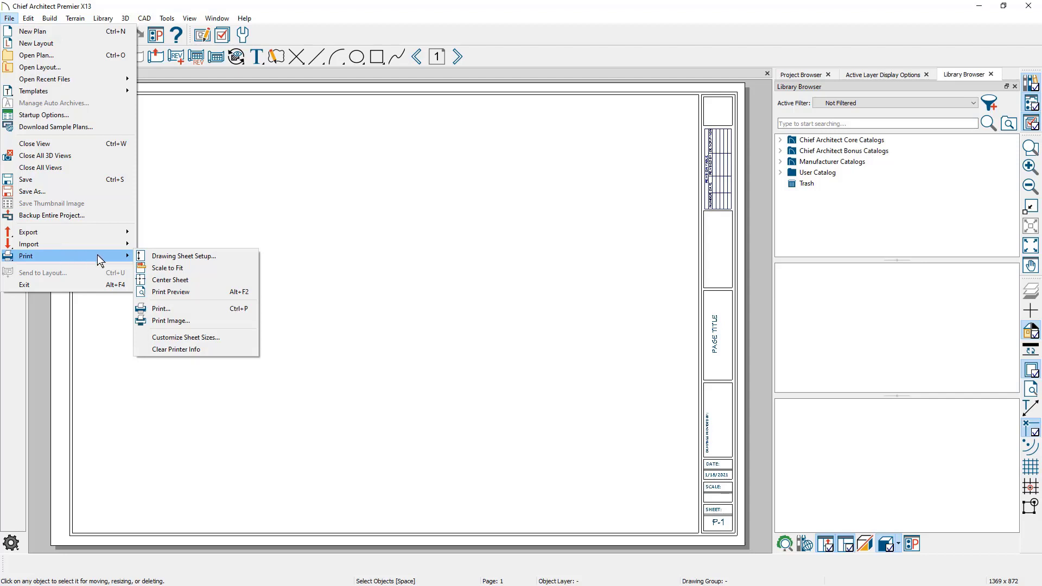
{"action": "left_click", "coordinate": [228, 259]}
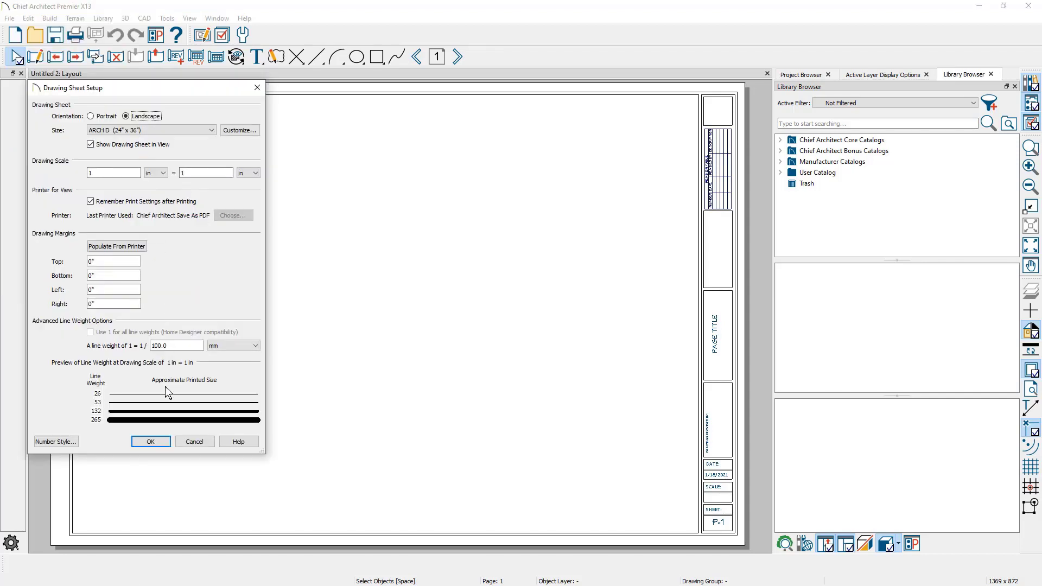
{"action": "left_click", "coordinate": [152, 442]}
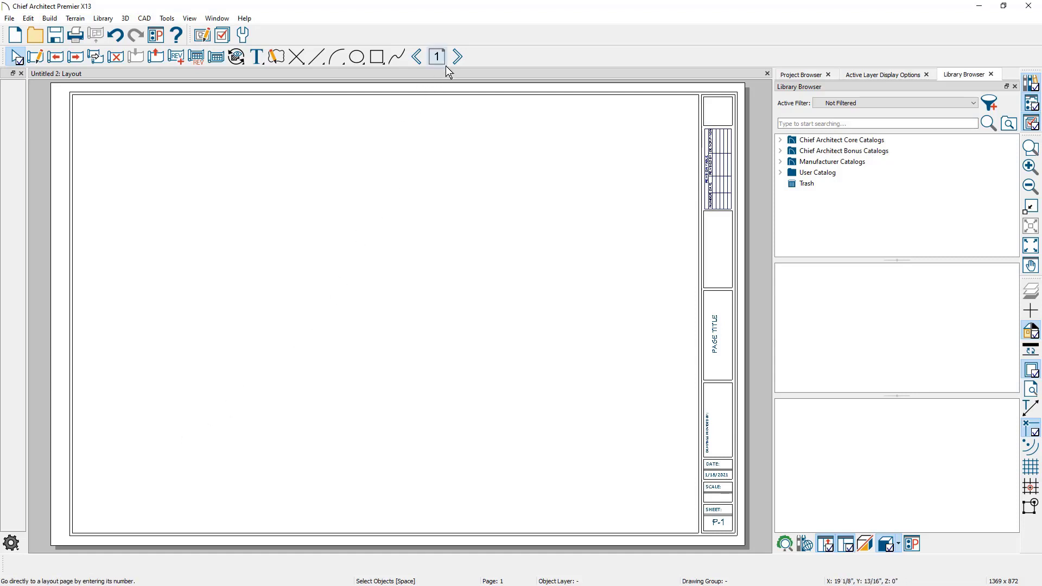
Step: Compare layout pages 0, 1 and 2, examining the revision table and upper title block boxes that repeat from page 0
{"action": "left_click", "coordinate": [457, 57]}
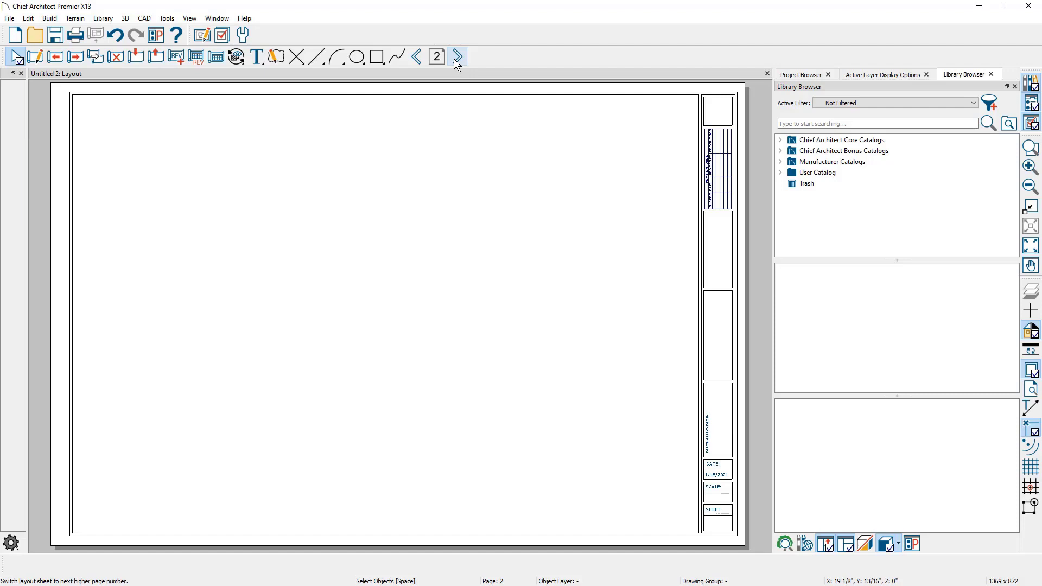
{"action": "left_click", "coordinate": [417, 57]}
{"action": "left_click", "coordinate": [417, 58]}
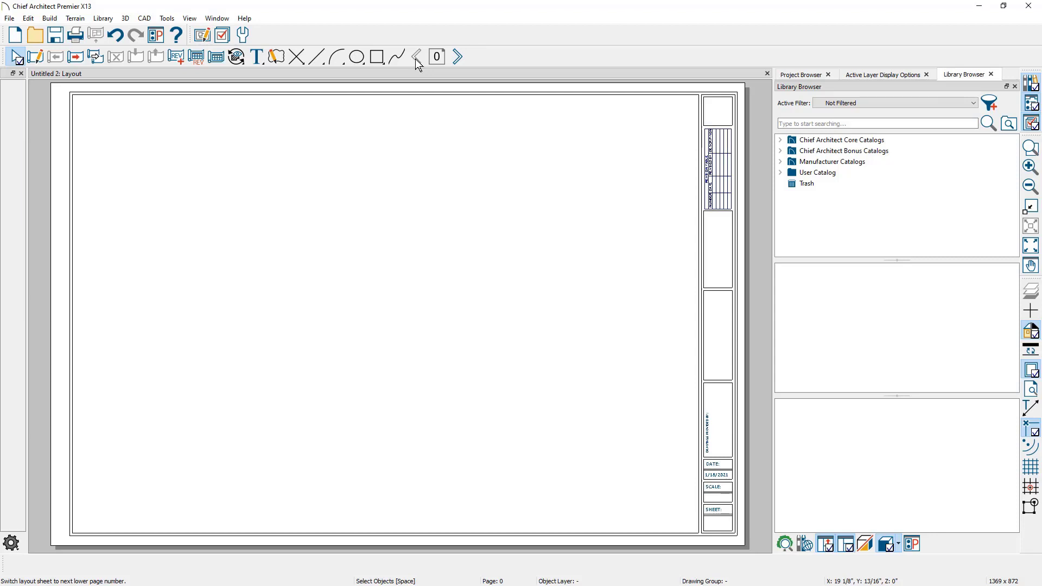
{"action": "scroll", "coordinate": [751, 142], "scroll_direction": "up", "scroll_amount": 3}
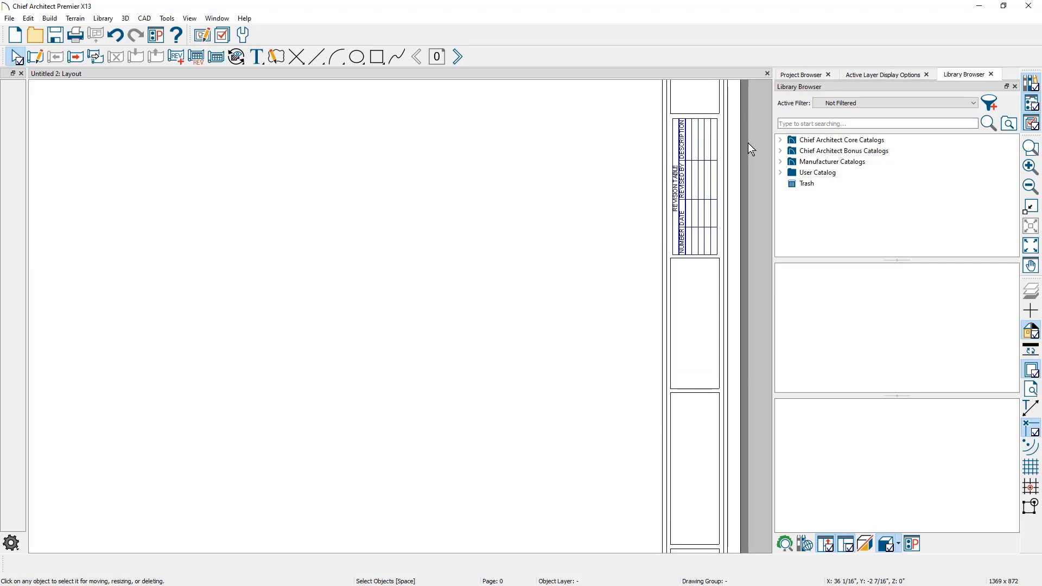
{"action": "scroll", "coordinate": [745, 145], "scroll_direction": "up", "scroll_amount": 1}
{"action": "middle_click_drag", "start_coordinate": [739, 145], "coordinate": [667, 237]}
{"action": "key", "text": "space"}
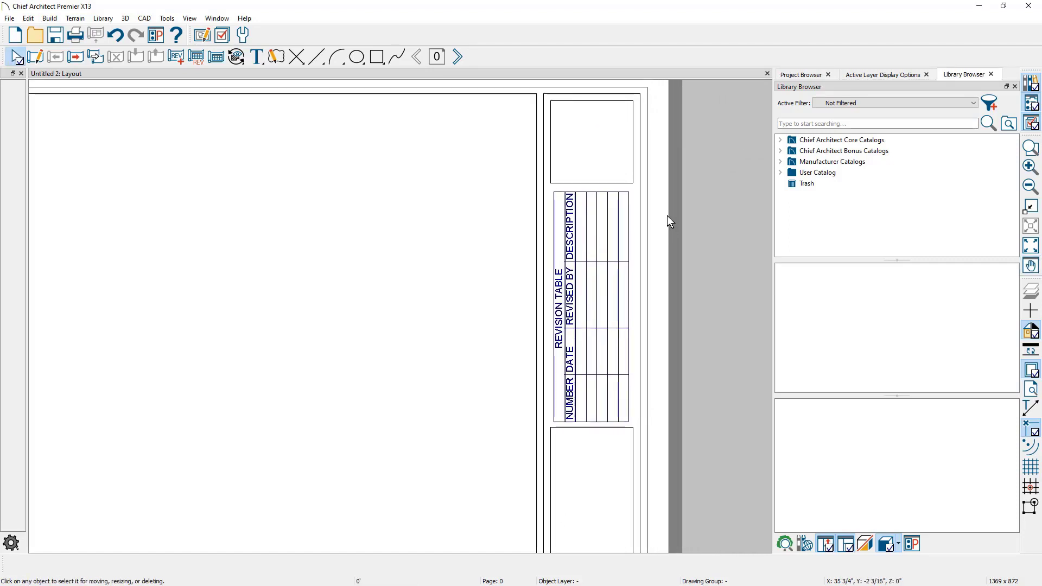
{"action": "left_click", "coordinate": [459, 58]}
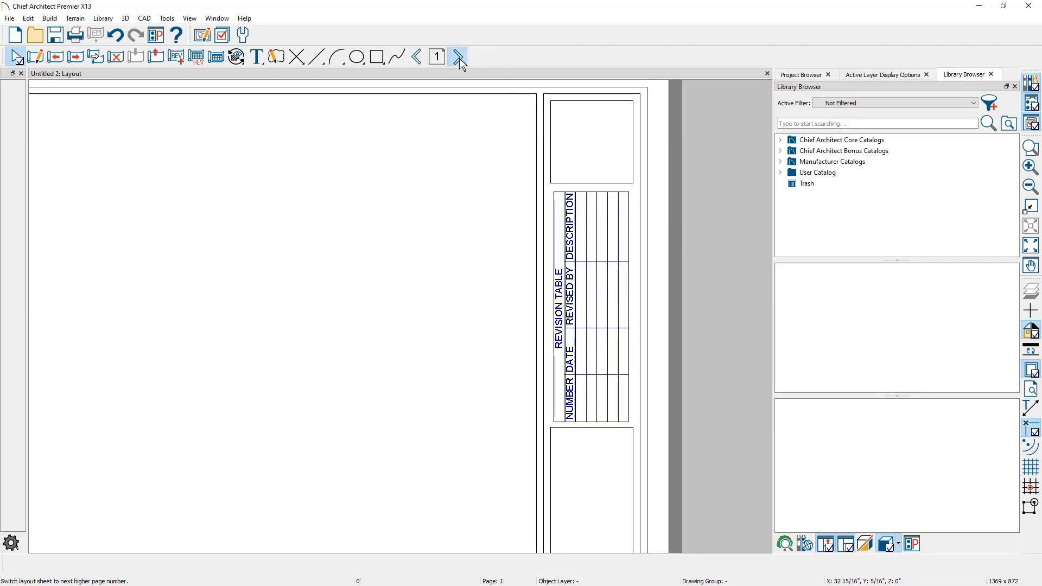
{"action": "left_click", "coordinate": [459, 57]}
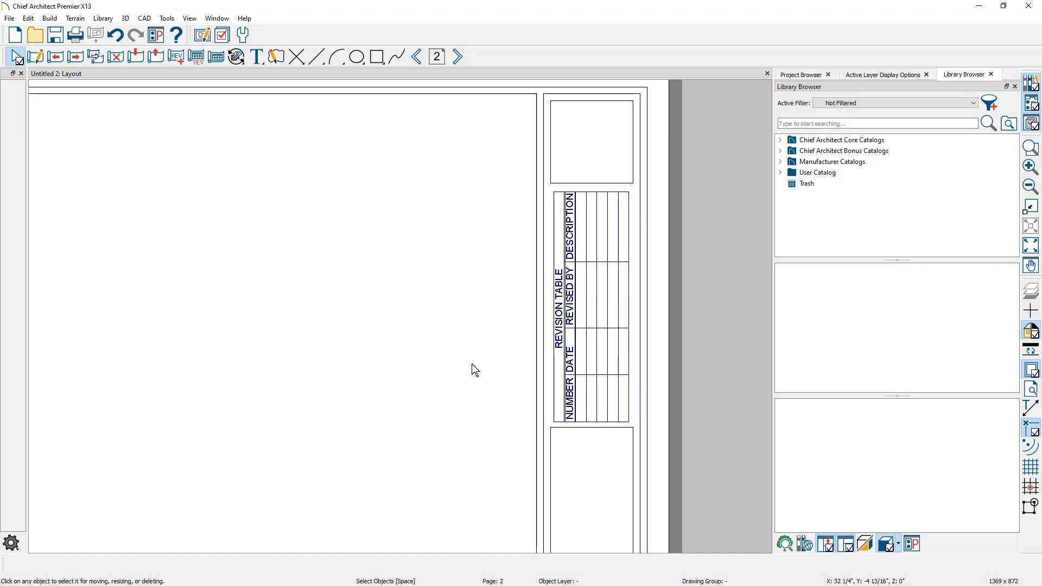
Step: Add the rich text "LAYOUT WEBINAR" on page 0, rotated vertically inside the title block box below the revision table
{"action": "left_click", "coordinate": [422, 58]}
{"action": "left_click", "coordinate": [422, 58]}
{"action": "middle_click_drag", "start_coordinate": [451, 275], "coordinate": [451, 137]}
{"action": "scroll", "coordinate": [458, 175], "scroll_direction": "down", "scroll_amount": 4}
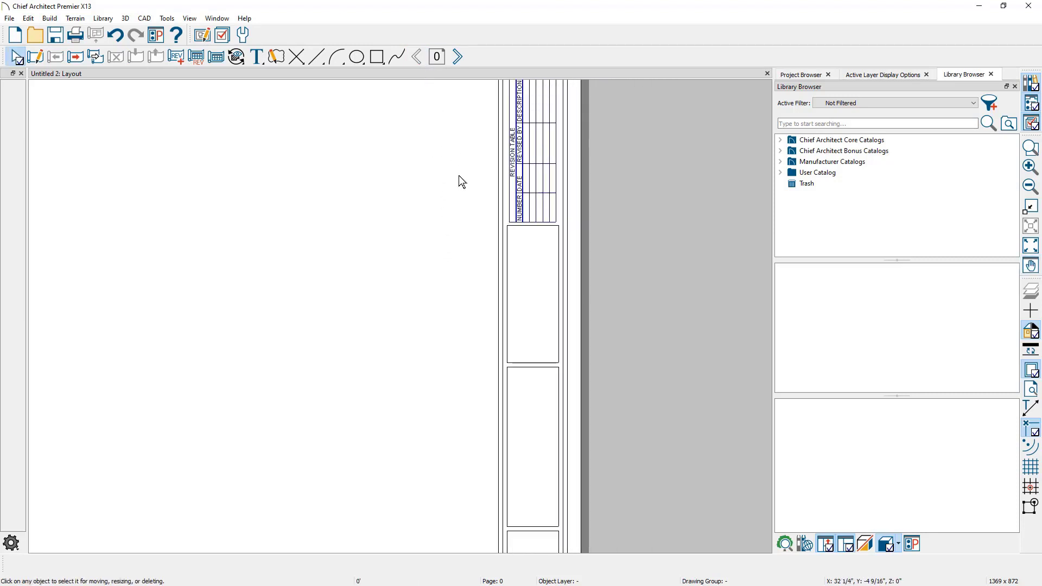
{"action": "left_click", "coordinate": [257, 57]}
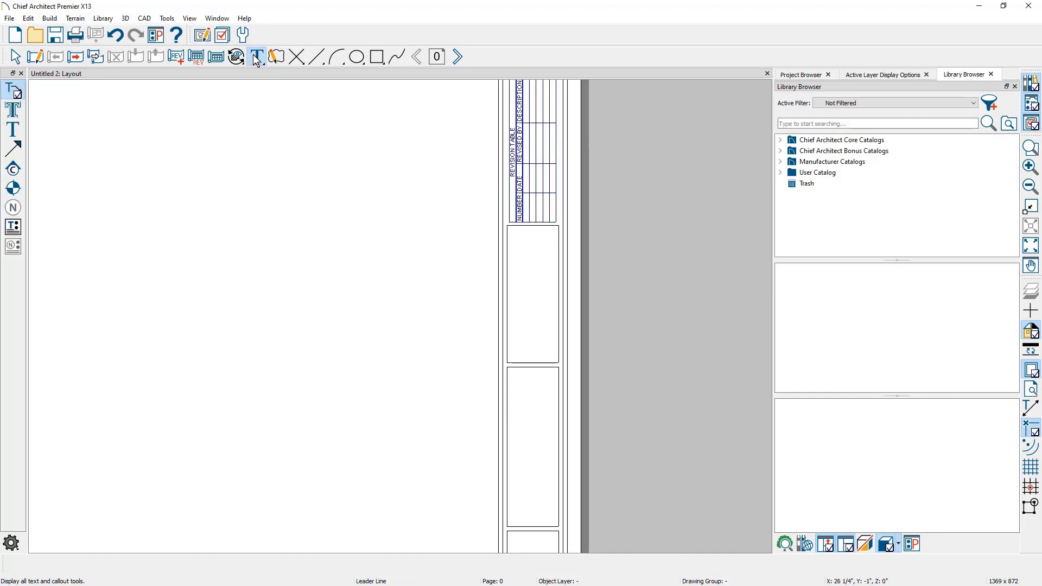
{"action": "left_click", "coordinate": [13, 110]}
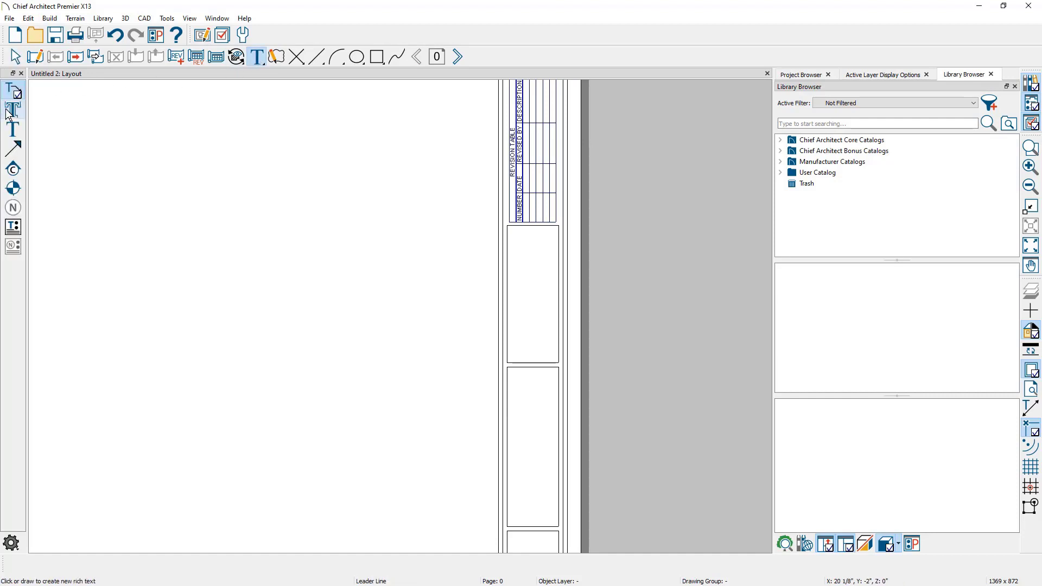
{"action": "left_click", "coordinate": [394, 318]}
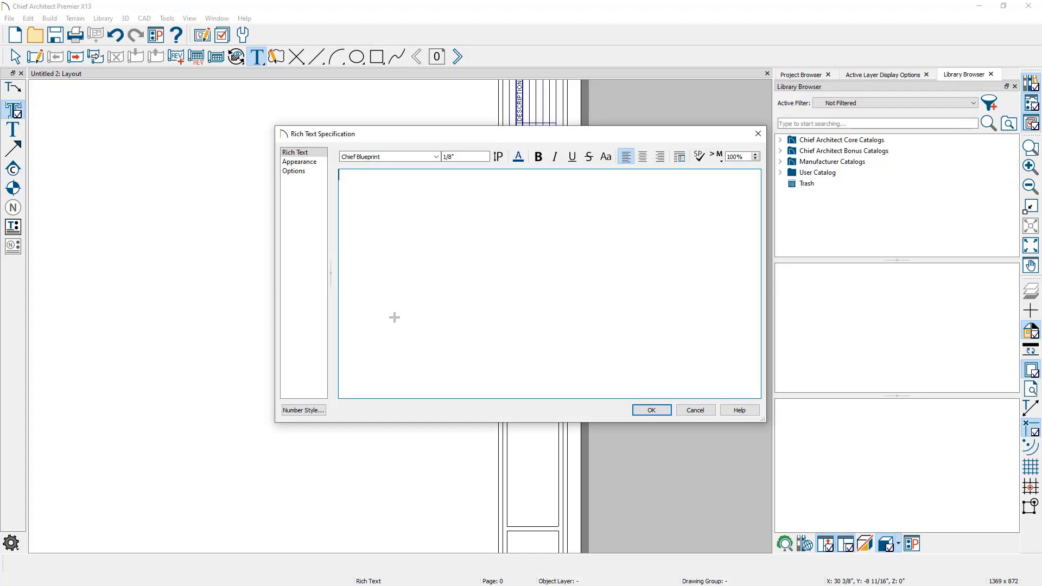
{"action": "type", "text": "lalayout webinar"}
{"action": "left_click", "coordinate": [651, 410]}
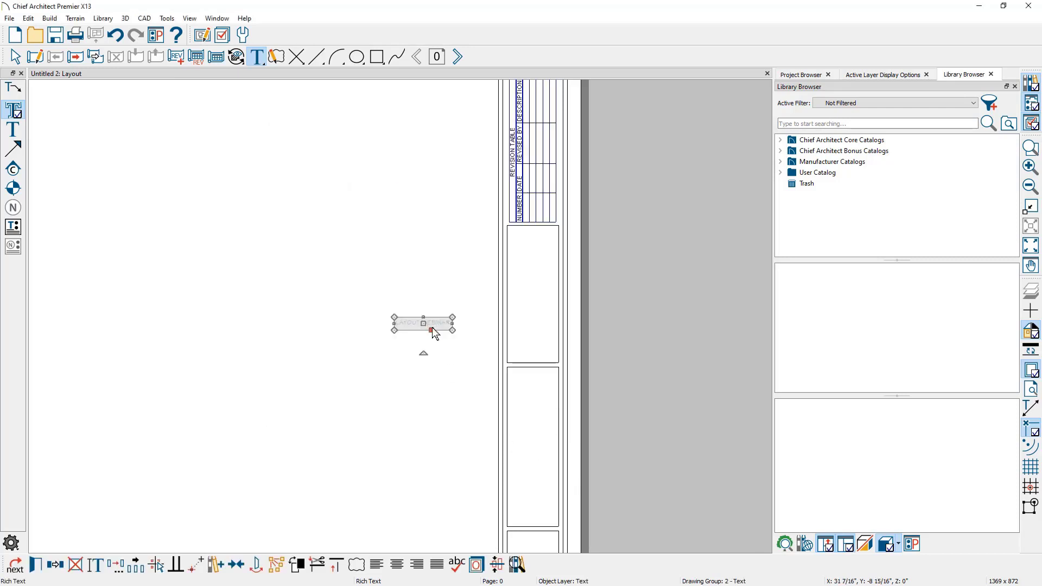
{"action": "left_click_drag", "start_coordinate": [423, 353], "coordinate": [524, 297]}
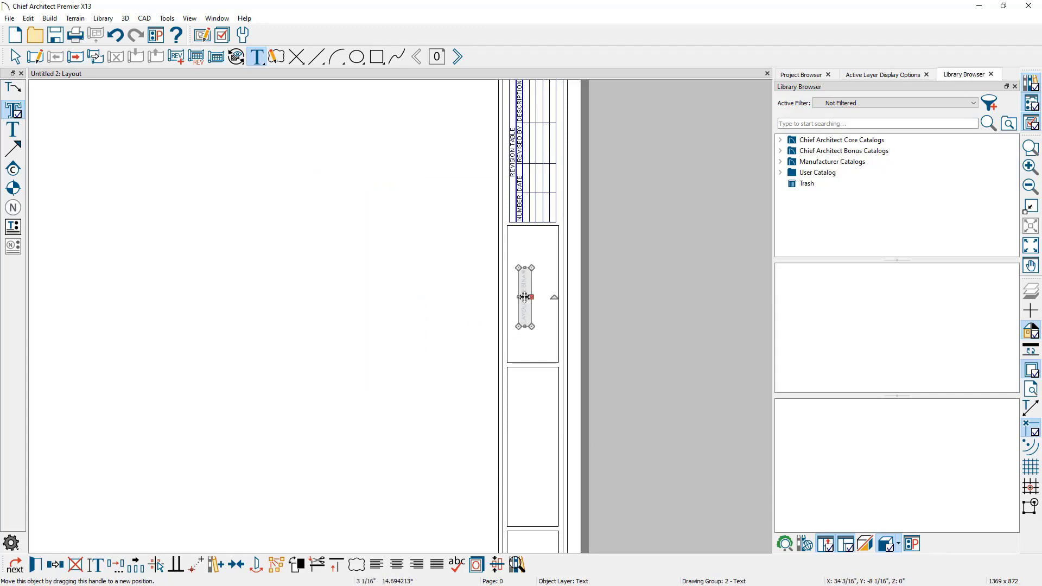
Step: Increase the character height of the LAYOUT WEBINAR text and centre it within its title block box
{"action": "double_click", "coordinate": [524, 297]}
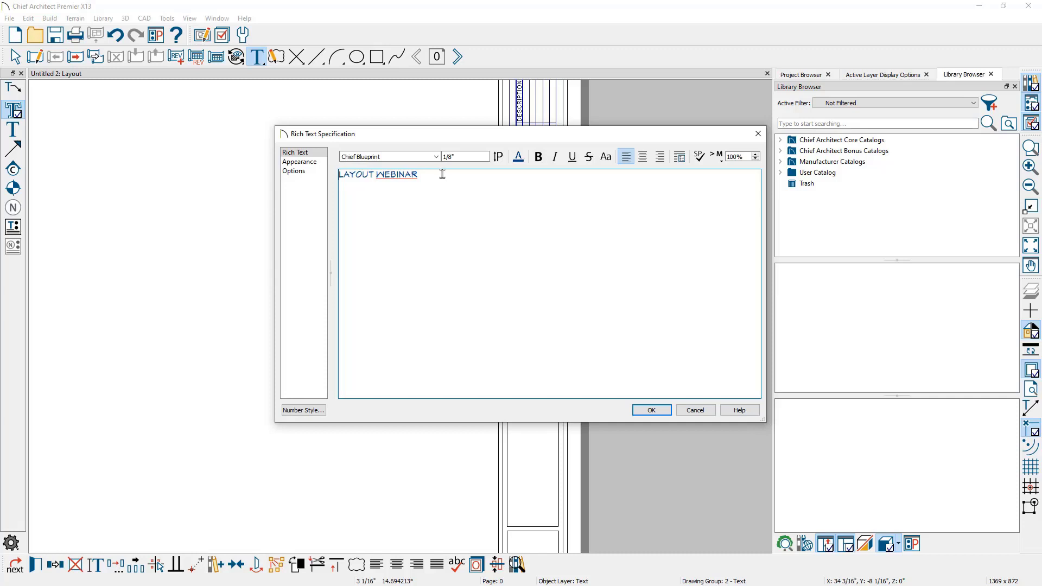
{"action": "left_click_drag", "start_coordinate": [442, 174], "coordinate": [358, 163]}
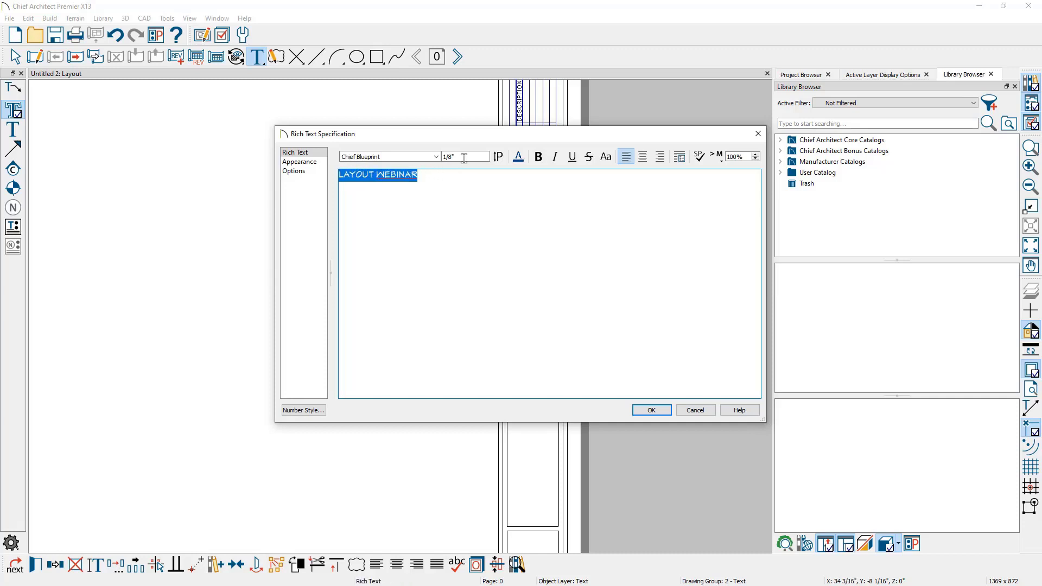
{"action": "left_click", "coordinate": [463, 157]}
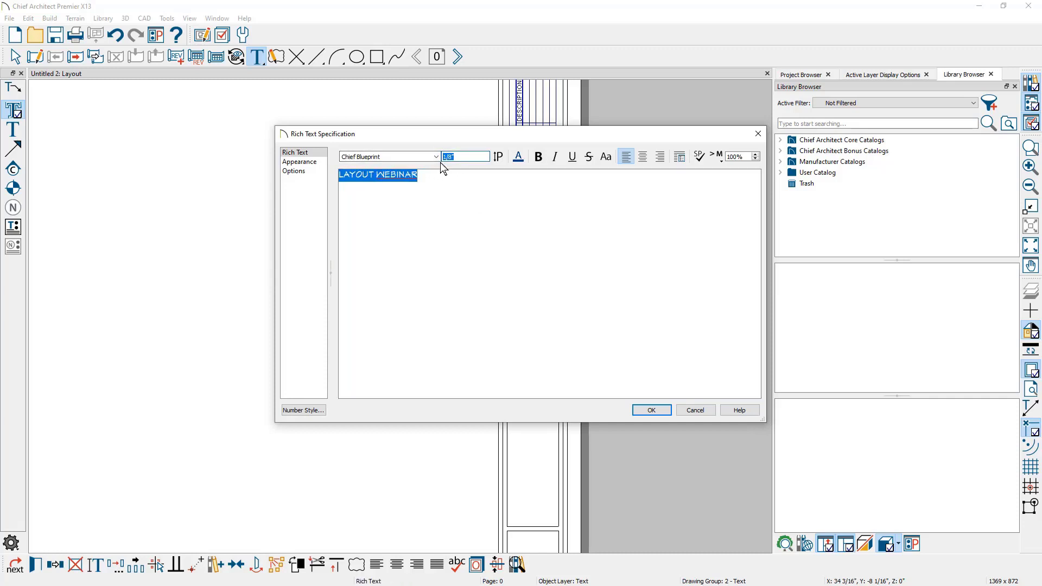
{"action": "key", "text": "Tab"}
{"action": "left_click", "coordinate": [647, 410]}
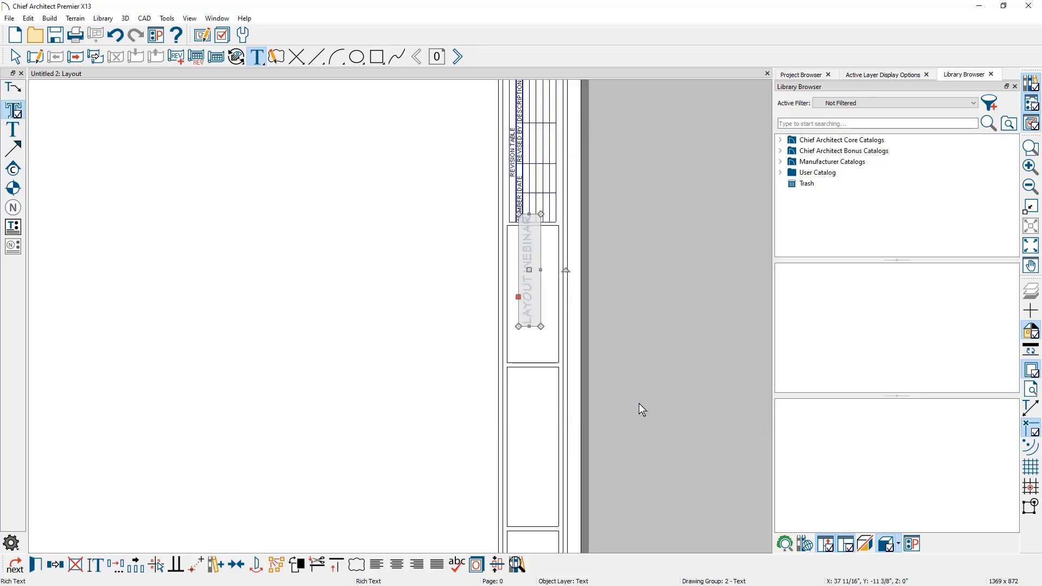
{"action": "left_click_drag", "start_coordinate": [529, 269], "coordinate": [531, 288]}
{"action": "key", "text": "Escape"}
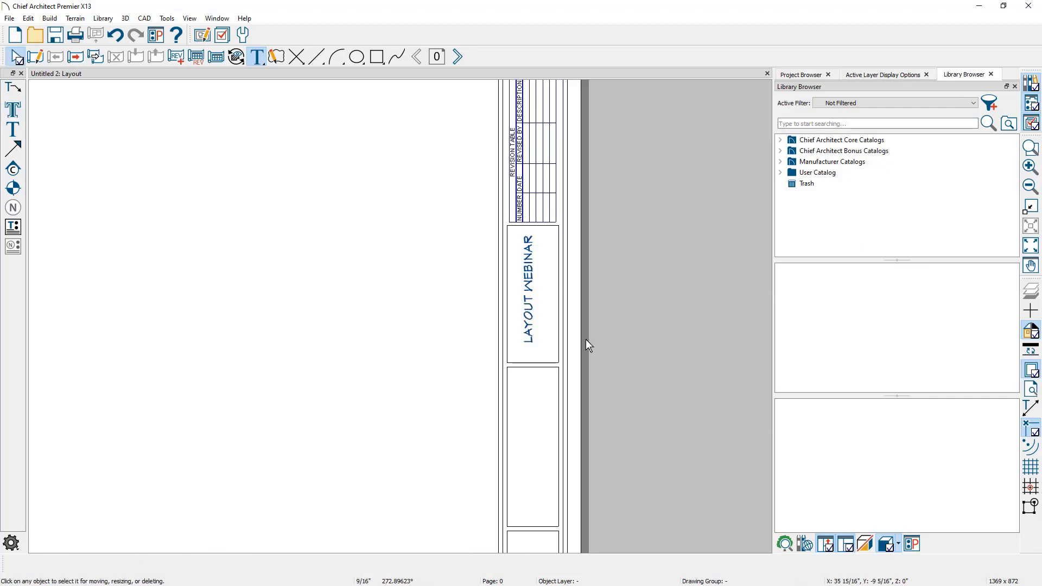
Step: Check the title block on layout pages 1 and 2, including the date, scale and sheet boxes, and return to page 0
{"action": "left_click", "coordinate": [458, 56]}
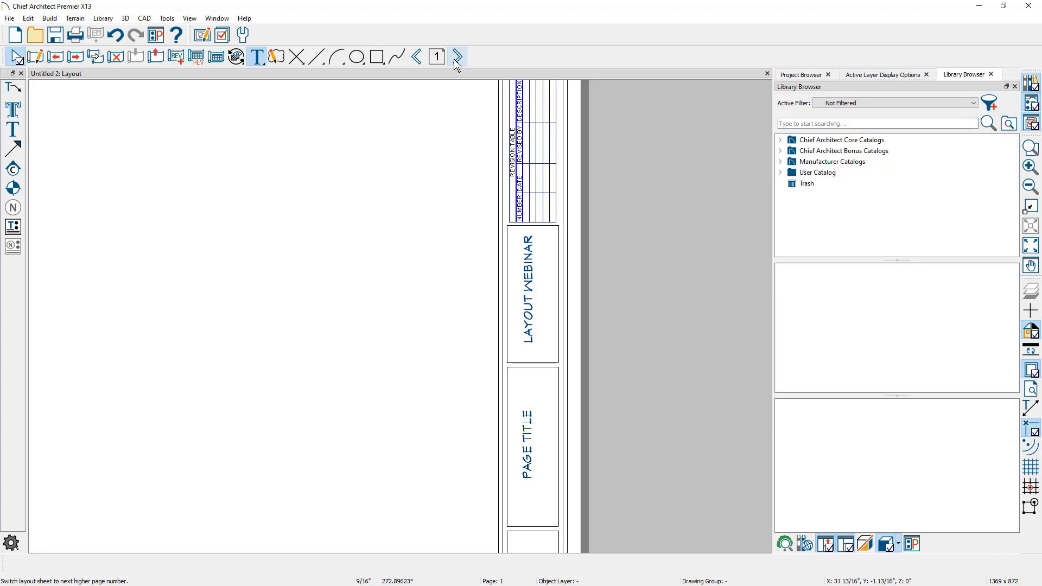
{"action": "left_click", "coordinate": [456, 60]}
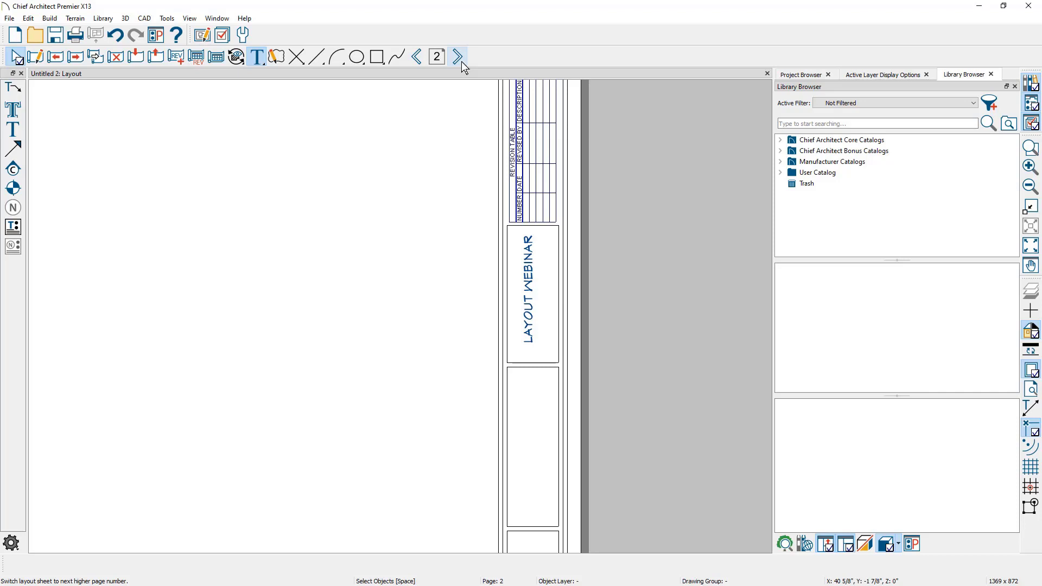
{"action": "middle_click_drag", "start_coordinate": [464, 404], "coordinate": [496, 144]}
{"action": "left_click_drag", "start_coordinate": [496, 143], "coordinate": [505, 76]}
{"action": "key", "text": "space"}
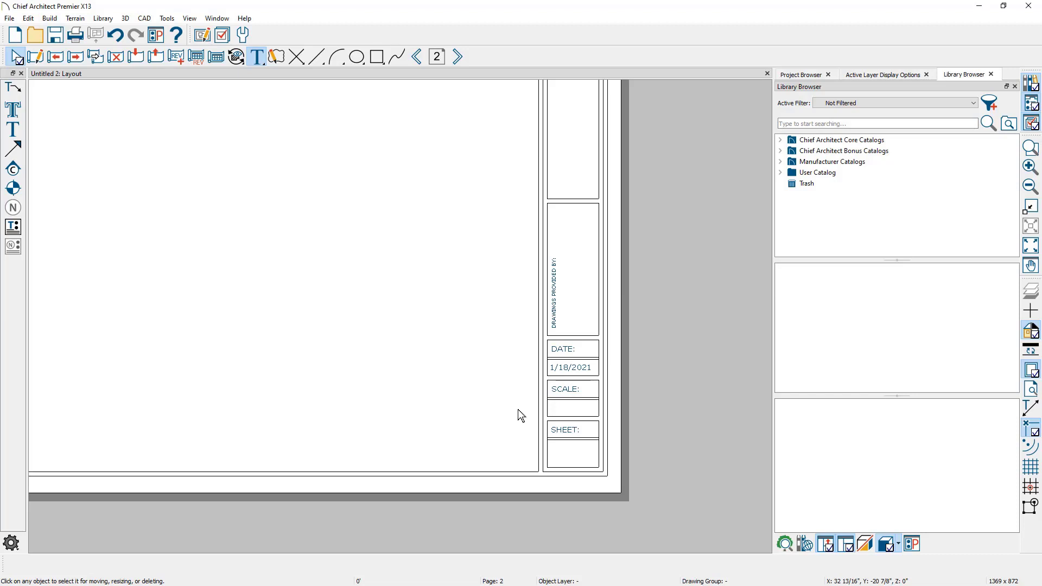
{"action": "left_click", "coordinate": [417, 56]}
{"action": "left_click", "coordinate": [416, 57]}
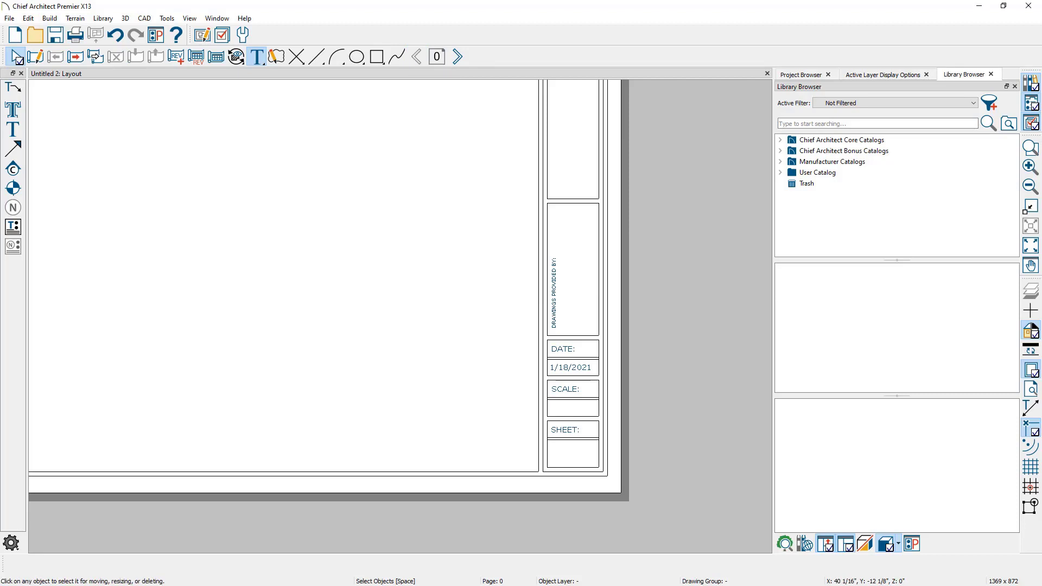
Step: Insert Chief Architect-logo-door.jpg from the Logos-Images folder on page 0, then shrink, rotate and place it above the DRAWINGS PROVIDED BY text
{"action": "key", "text": "alt+Tab"}
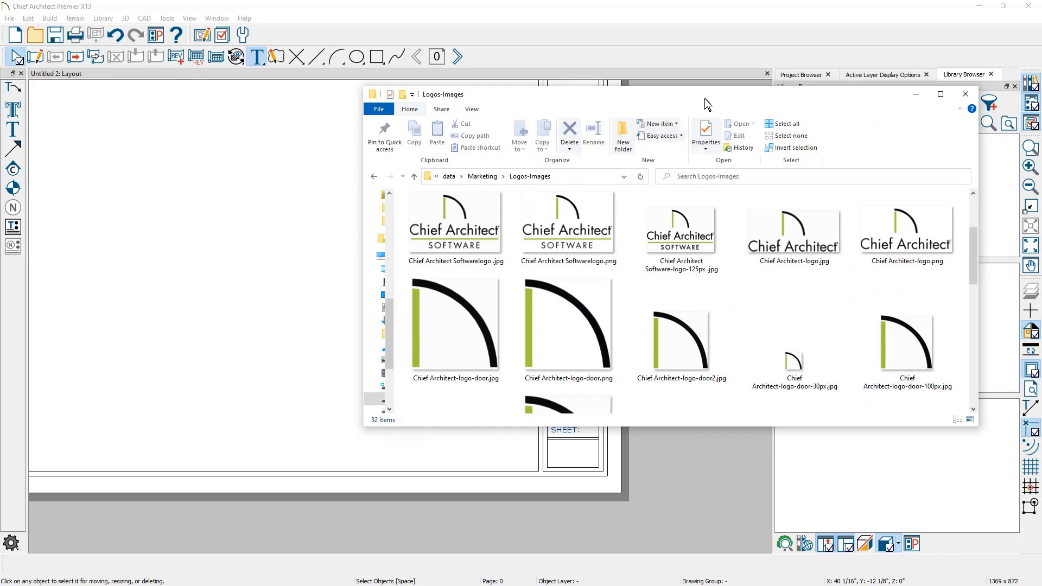
{"action": "left_click_drag", "start_coordinate": [464, 343], "coordinate": [317, 263]}
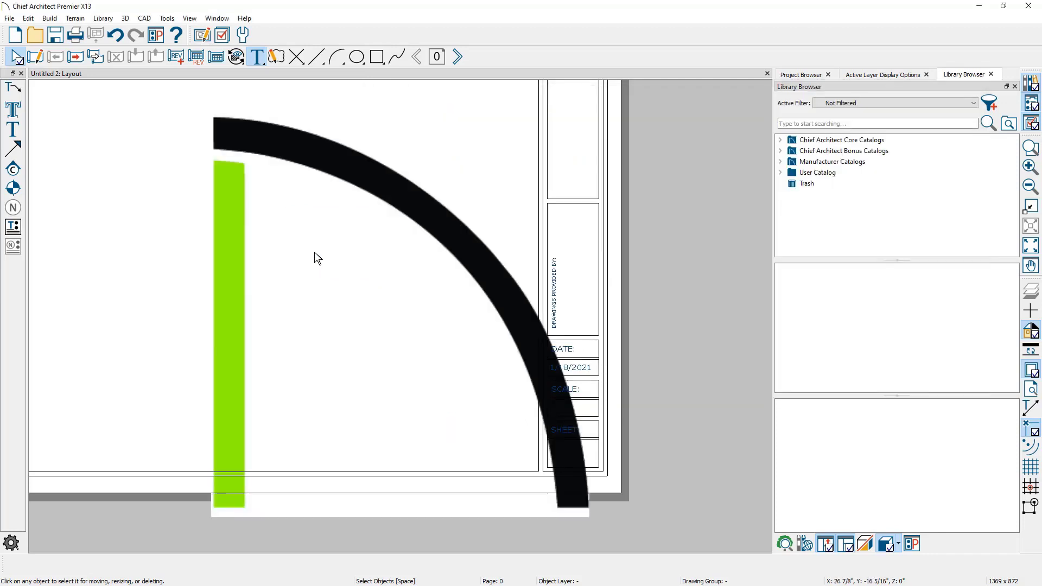
{"action": "left_click", "coordinate": [344, 242]}
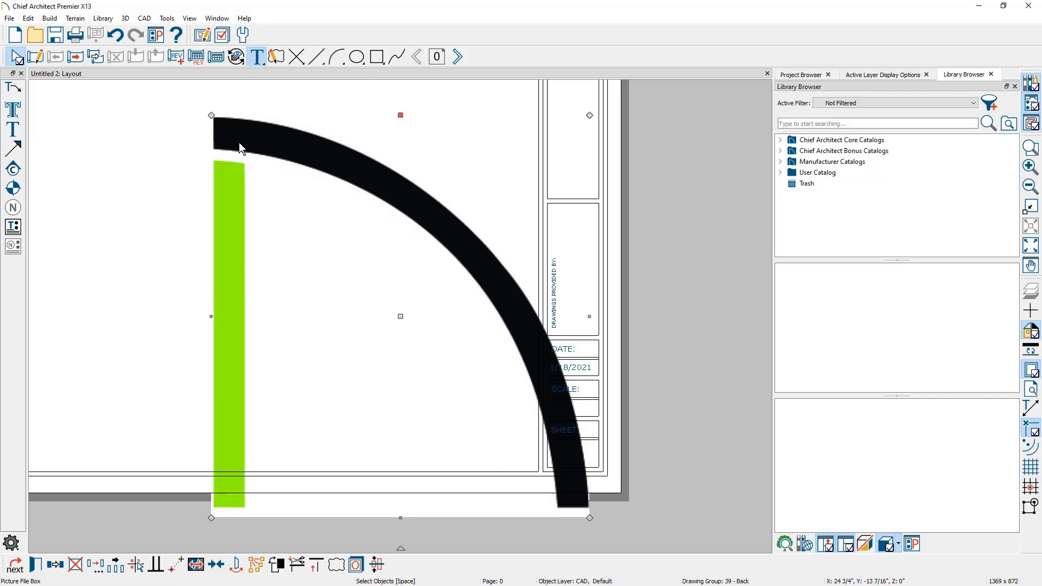
{"action": "left_click_drag", "start_coordinate": [211, 115], "coordinate": [575, 486]}
{"action": "left_click", "coordinate": [580, 368]}
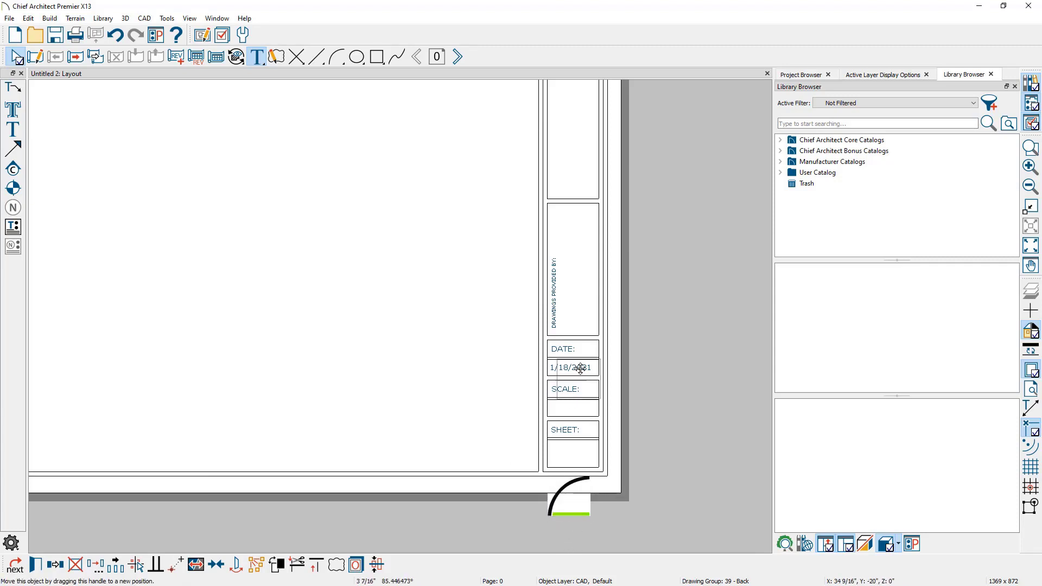
{"action": "left_click_drag", "start_coordinate": [581, 368], "coordinate": [572, 226]}
{"action": "left_click", "coordinate": [503, 252]}
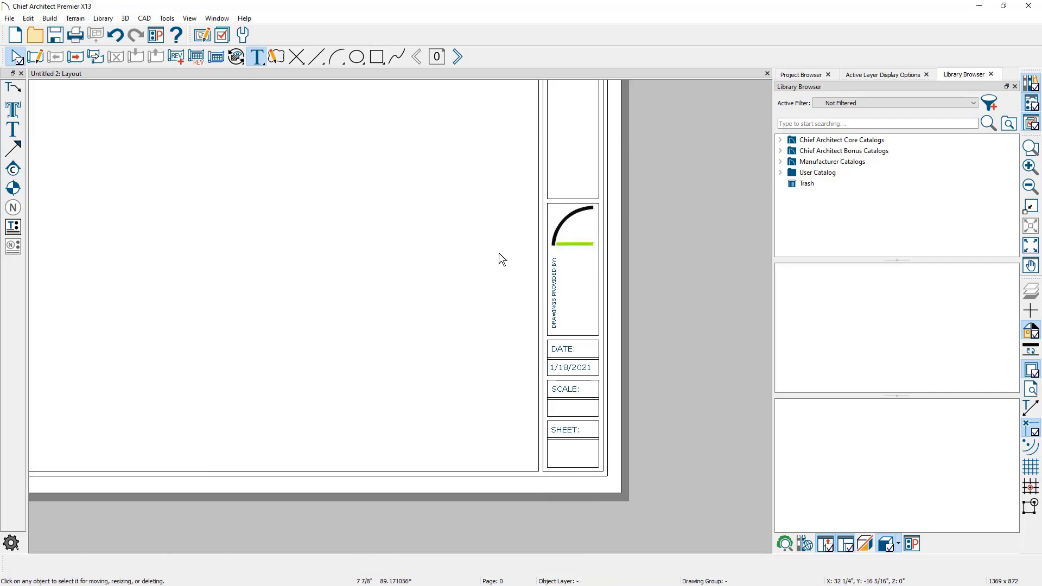
Step: Set the logo picture to be saved in the plan as a JPEG with 100% quality
{"action": "key", "text": "alt+Tab"}
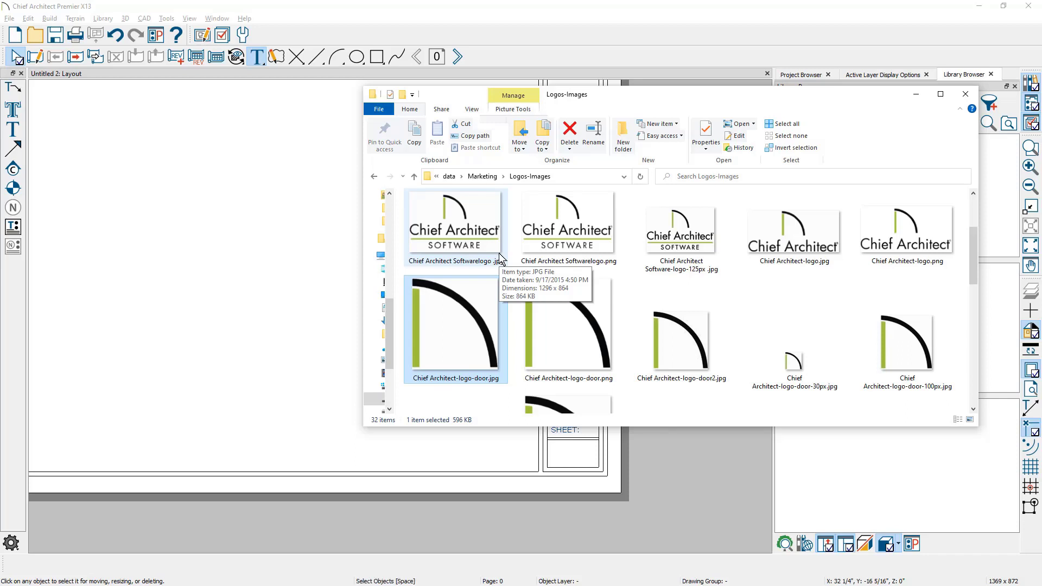
{"action": "left_click", "coordinate": [540, 6]}
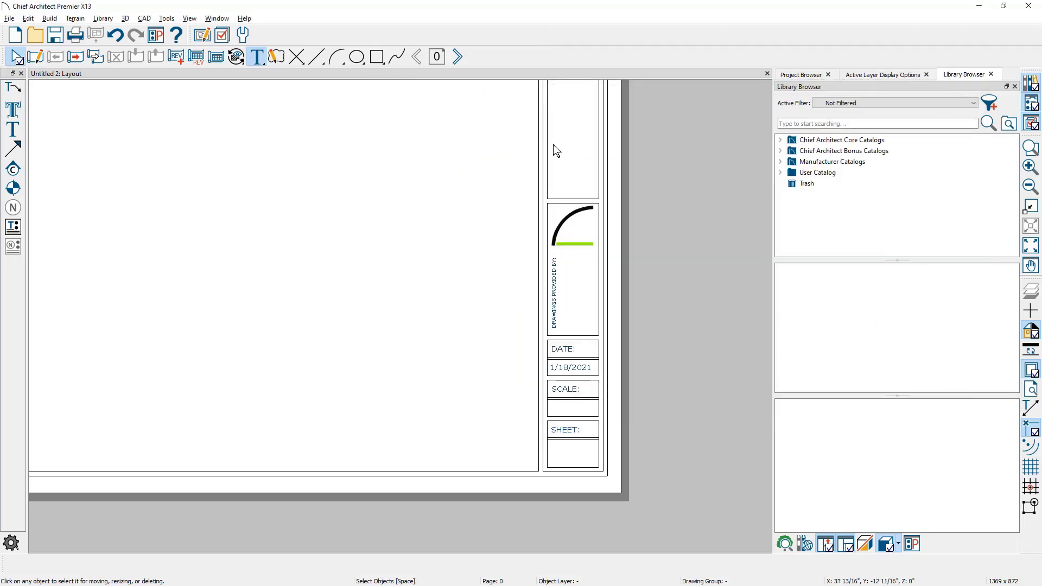
{"action": "double_click", "coordinate": [562, 223]}
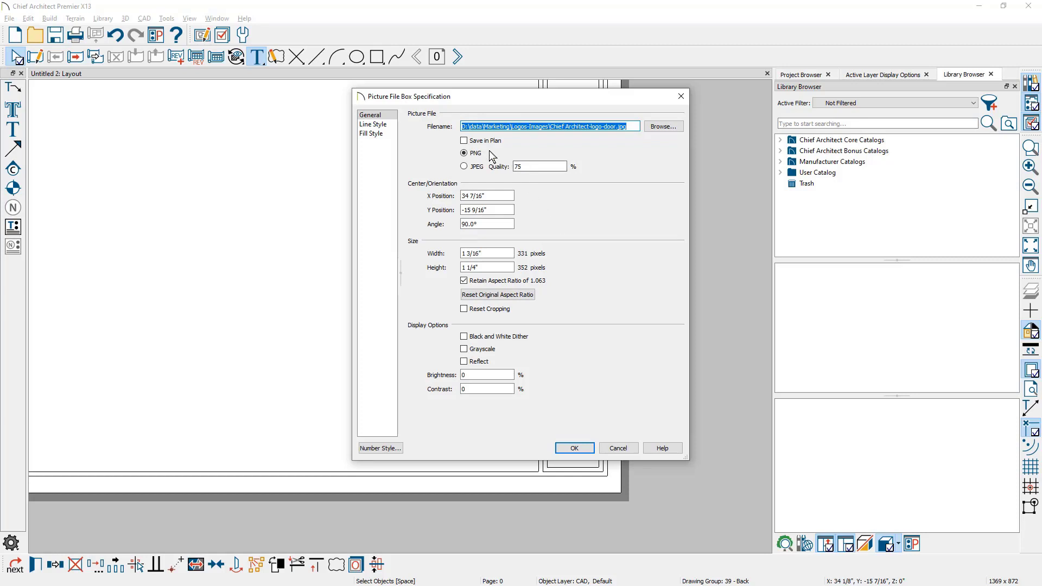
{"action": "left_click", "coordinate": [464, 141]}
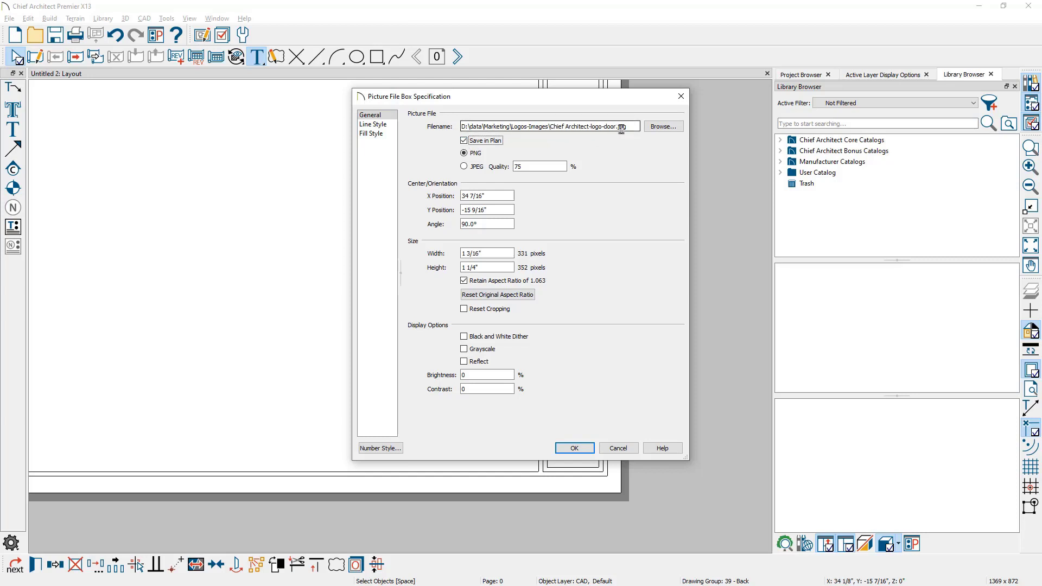
{"action": "double_click", "coordinate": [621, 126]}
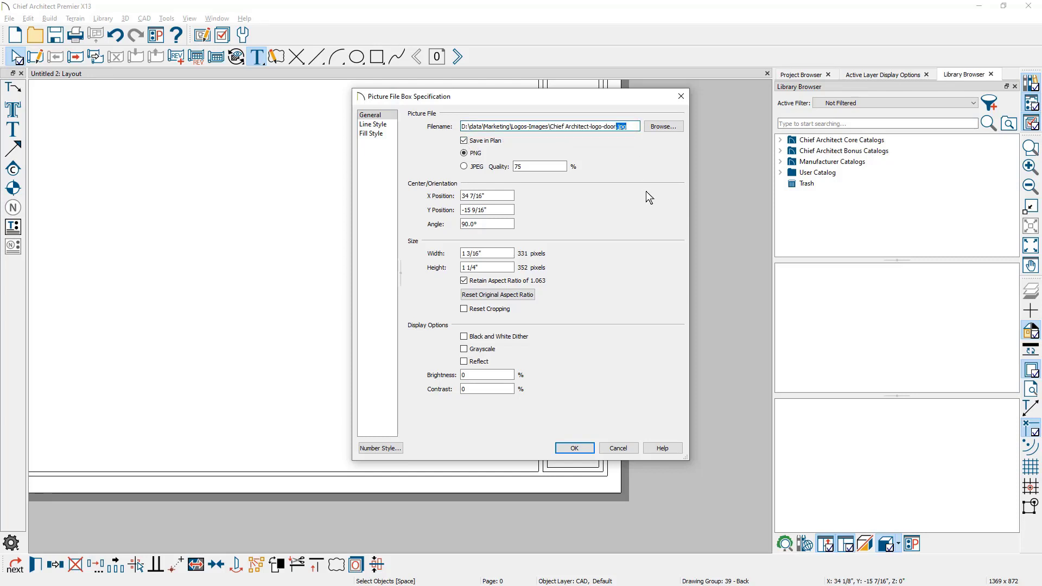
{"action": "left_click", "coordinate": [470, 169]}
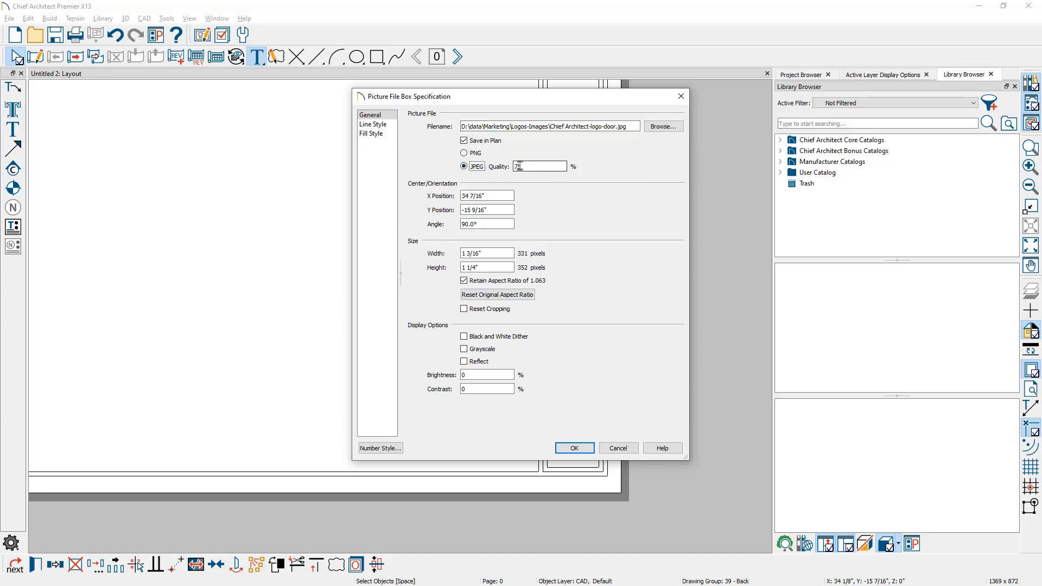
{"action": "left_click_drag", "start_coordinate": [529, 167], "coordinate": [506, 167]}
{"action": "type", "text": "100"}
{"action": "left_click", "coordinate": [590, 452]}
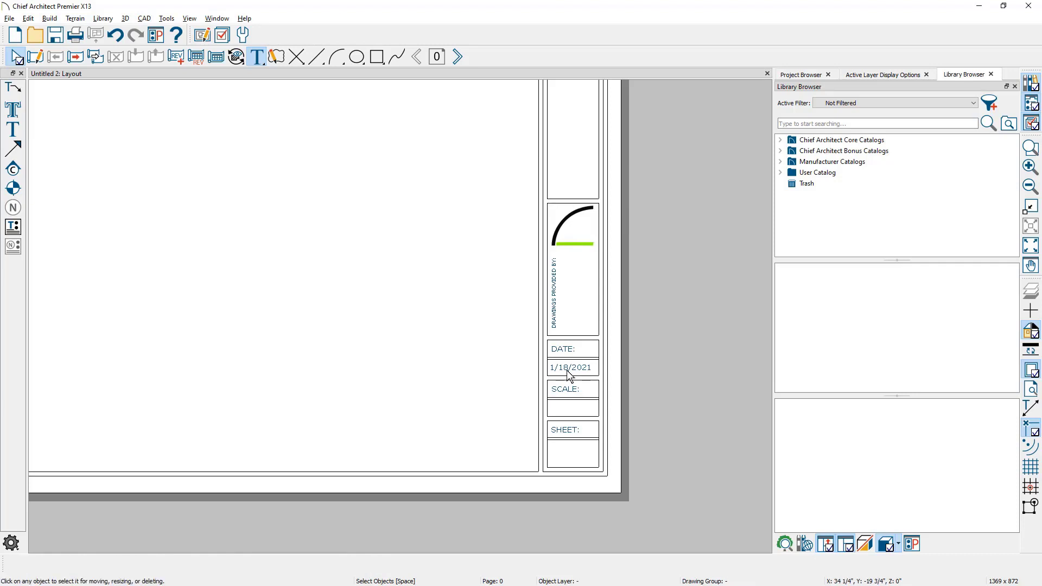
Step: Review the time and date macros for the title block's date text, and replace its %date.short% macro with the text DATE
{"action": "left_click", "coordinate": [569, 373]}
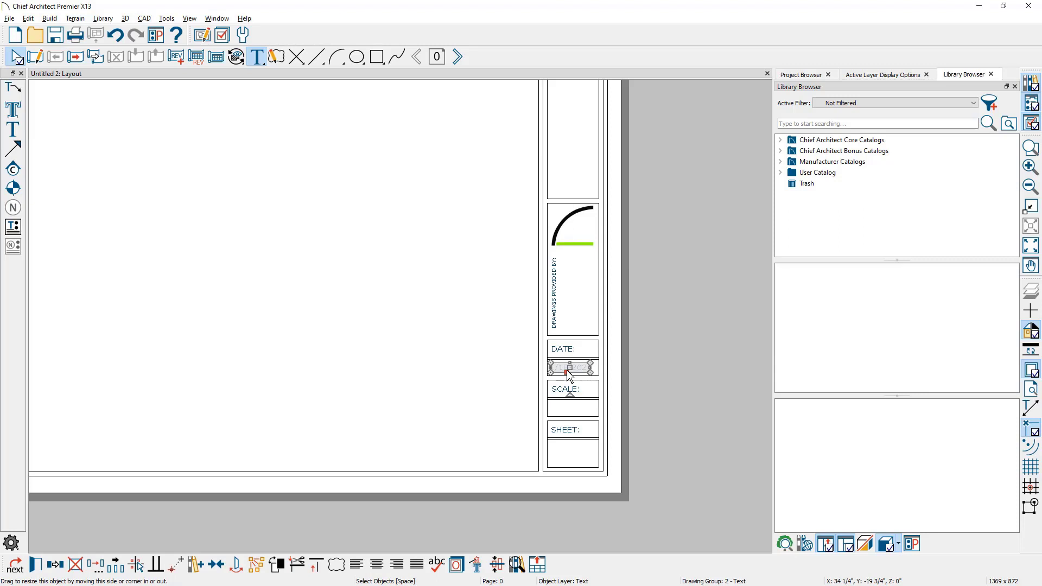
{"action": "double_click", "coordinate": [566, 370]}
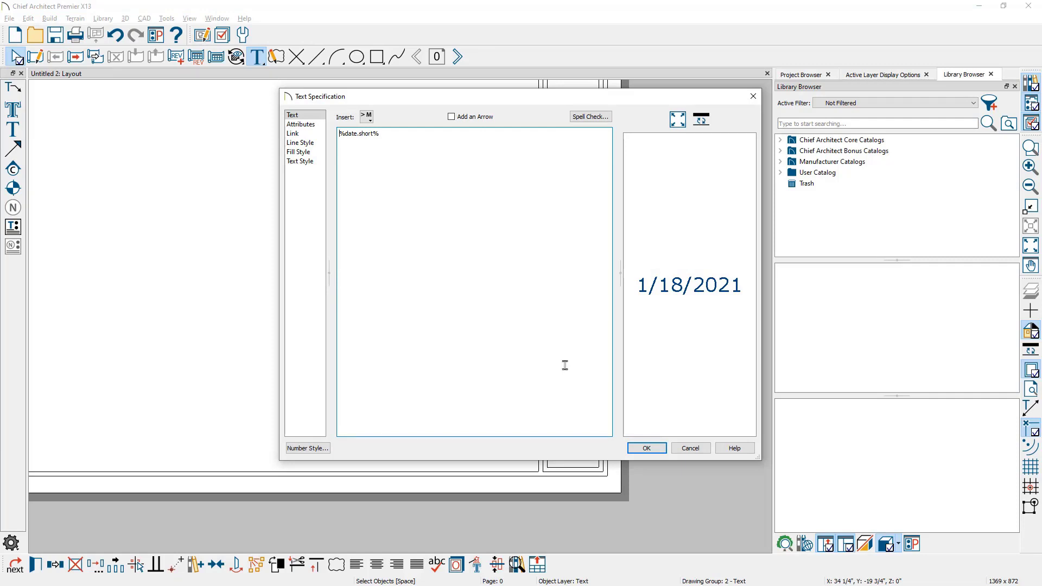
{"action": "left_click", "coordinate": [368, 118]}
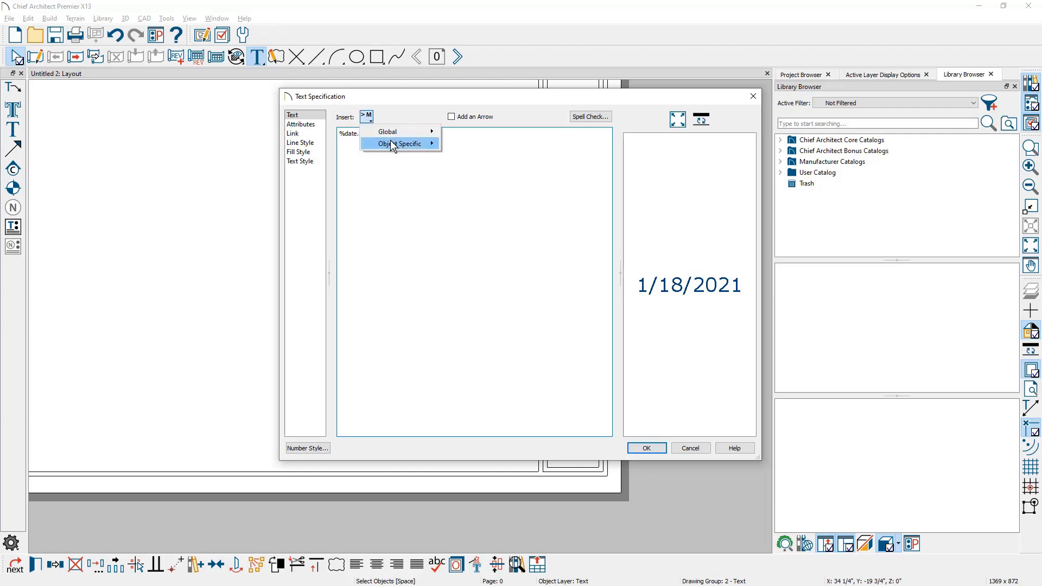
{"action": "mouse_move", "coordinate": [392, 142]}
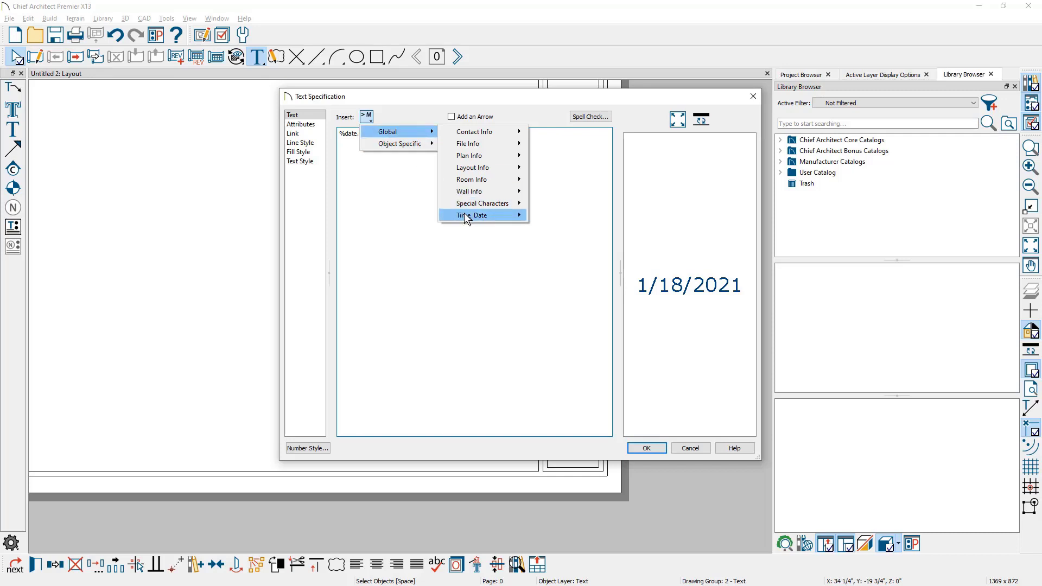
{"action": "mouse_move", "coordinate": [464, 217]}
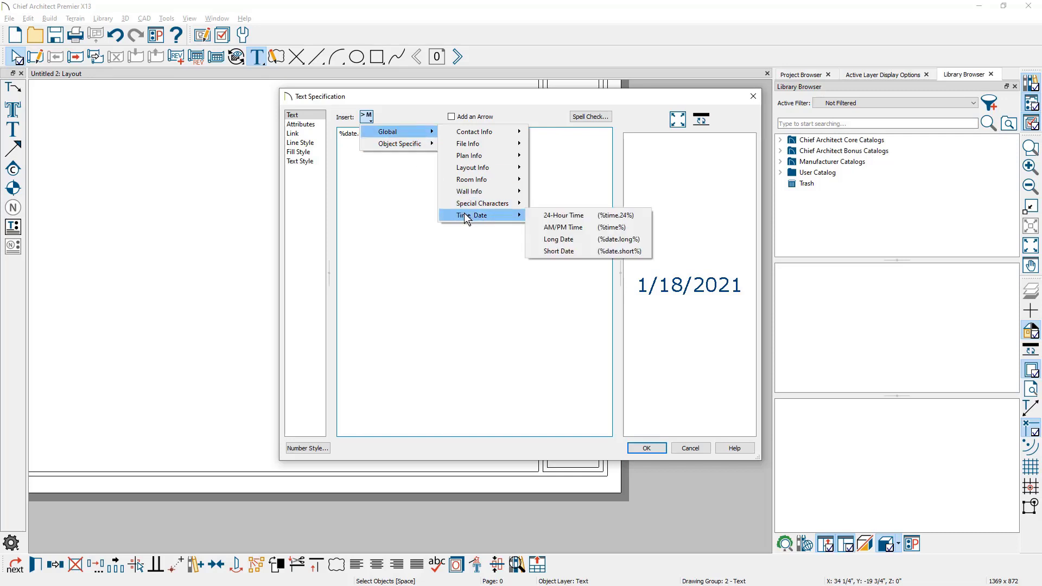
{"action": "left_click", "coordinate": [426, 188]}
{"action": "left_click_drag", "start_coordinate": [403, 137], "coordinate": [328, 131]}
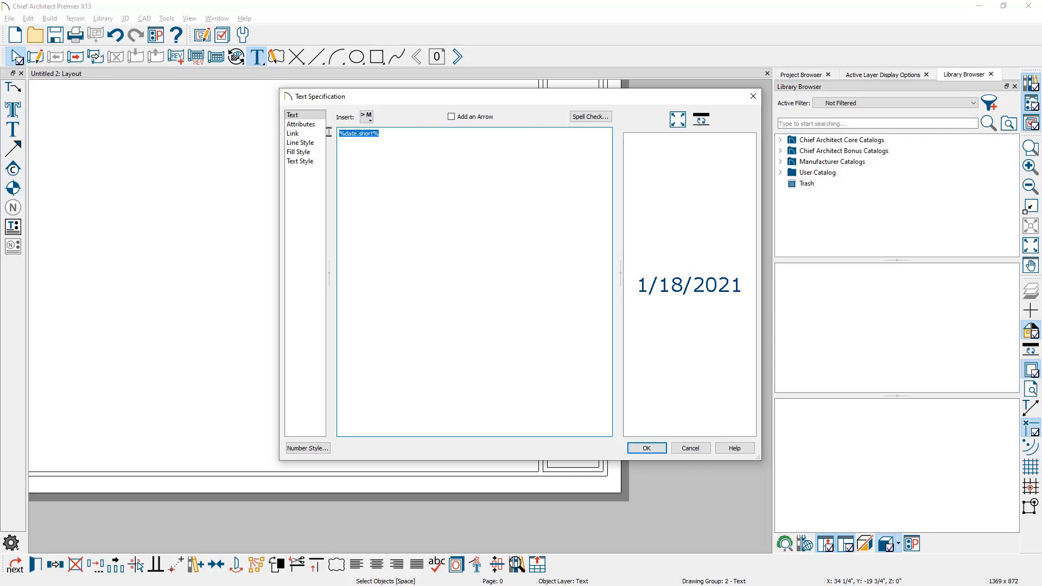
{"action": "type", "text": "DATE"}
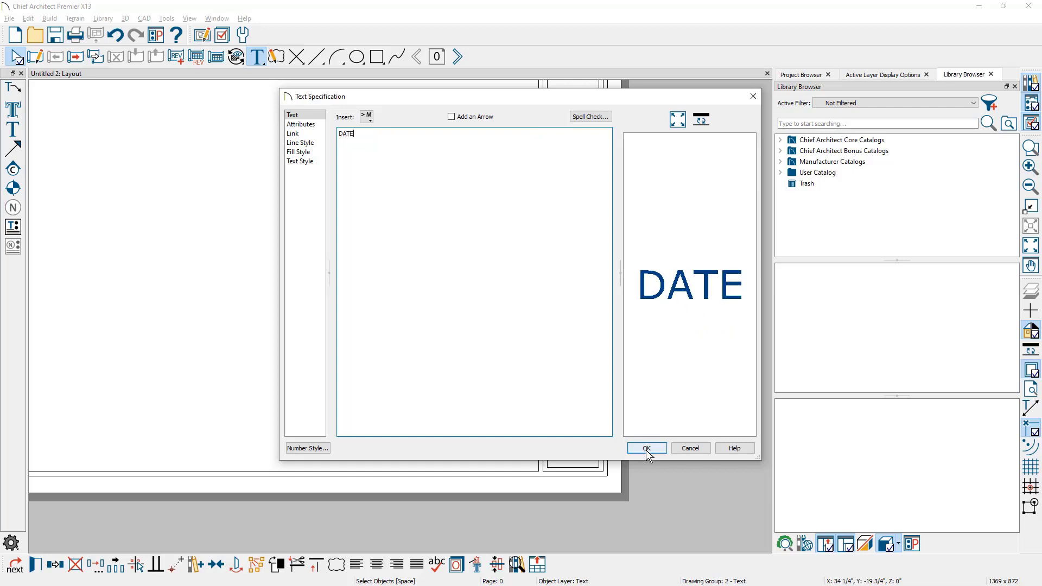
{"action": "left_click", "coordinate": [647, 450]}
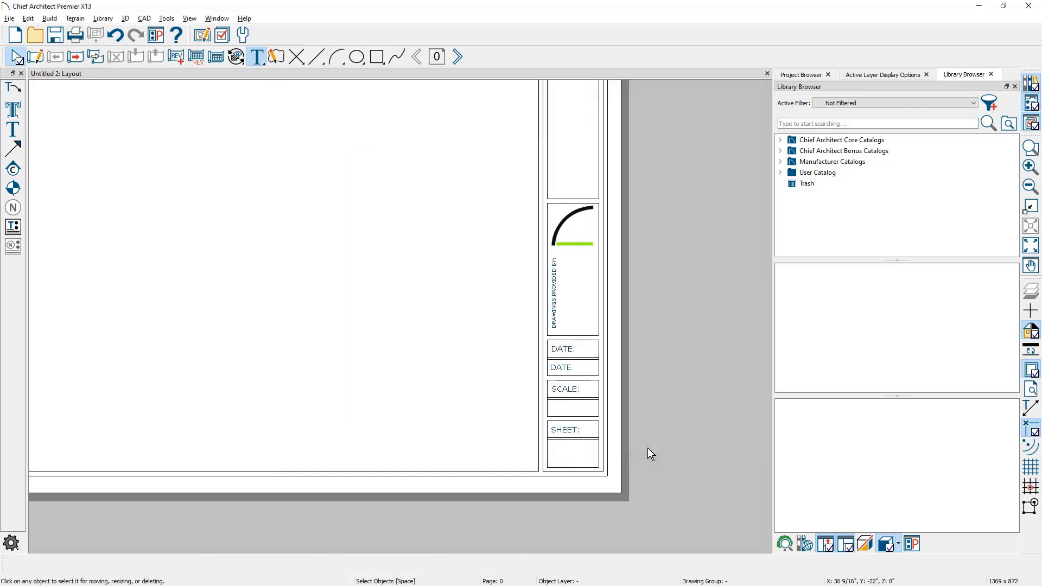
Step: Change the text below the DATE: label in the title block to JAN 2021
{"action": "double_click", "coordinate": [561, 367]}
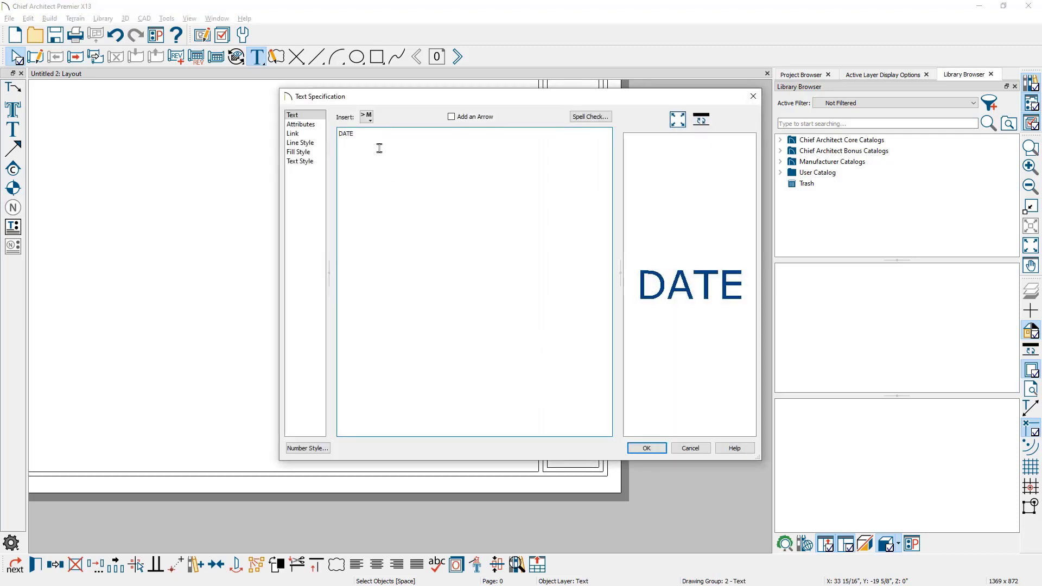
{"action": "left_click_drag", "start_coordinate": [363, 133], "coordinate": [318, 132]}
{"action": "type", "text": "jA"}
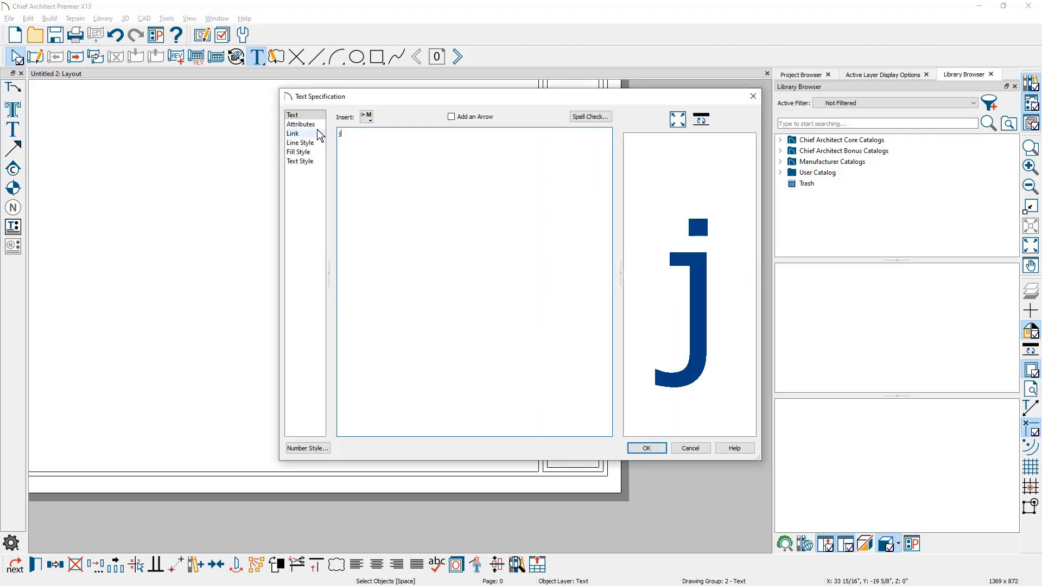
{"action": "key", "text": "BackSpace"}
{"action": "key", "text": "BackSpace"}
{"action": "type", "text": "JAN "}
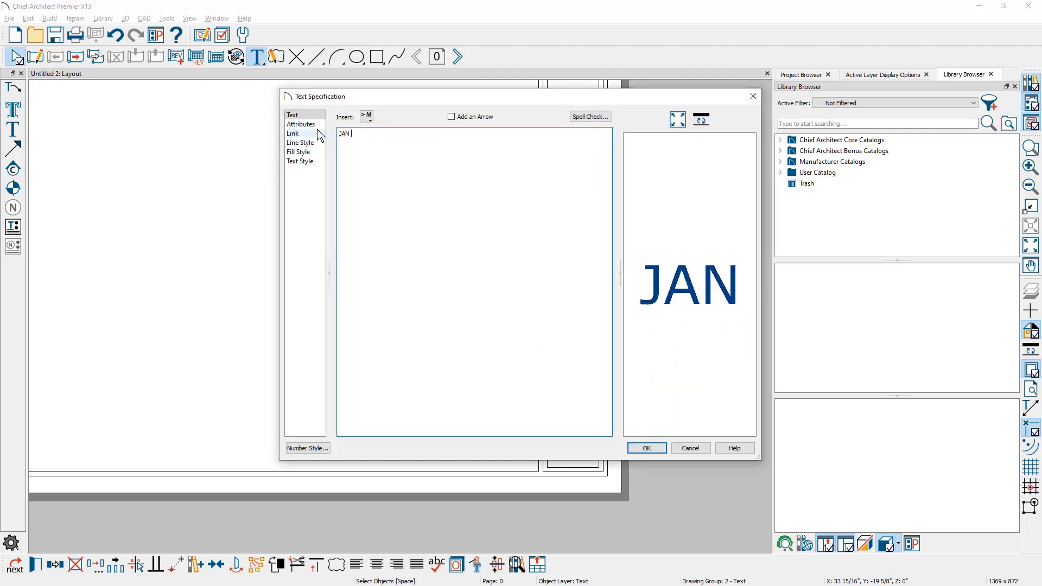
{"action": "type", "text": "2021"}
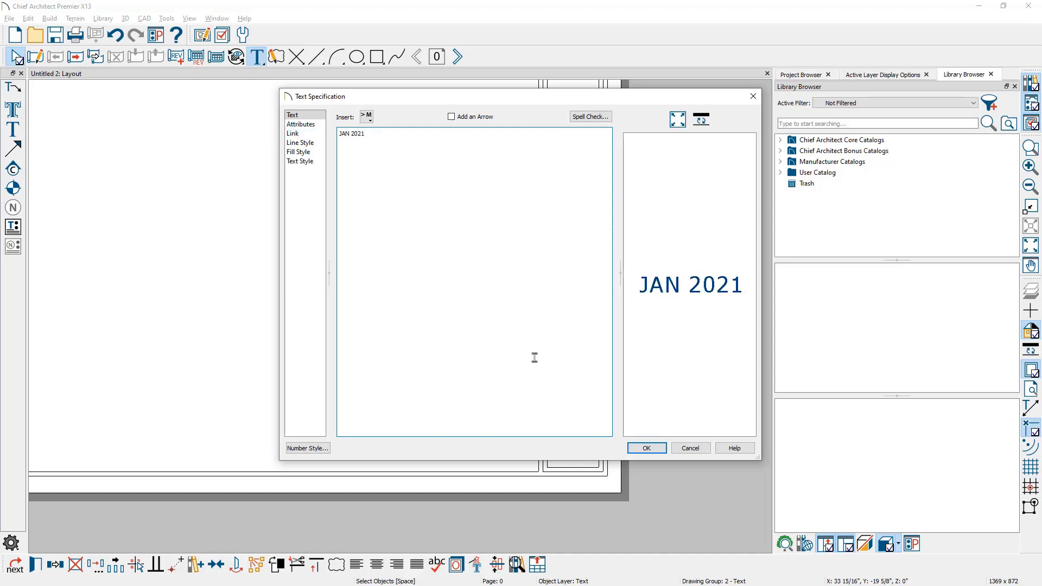
{"action": "left_click", "coordinate": [653, 446]}
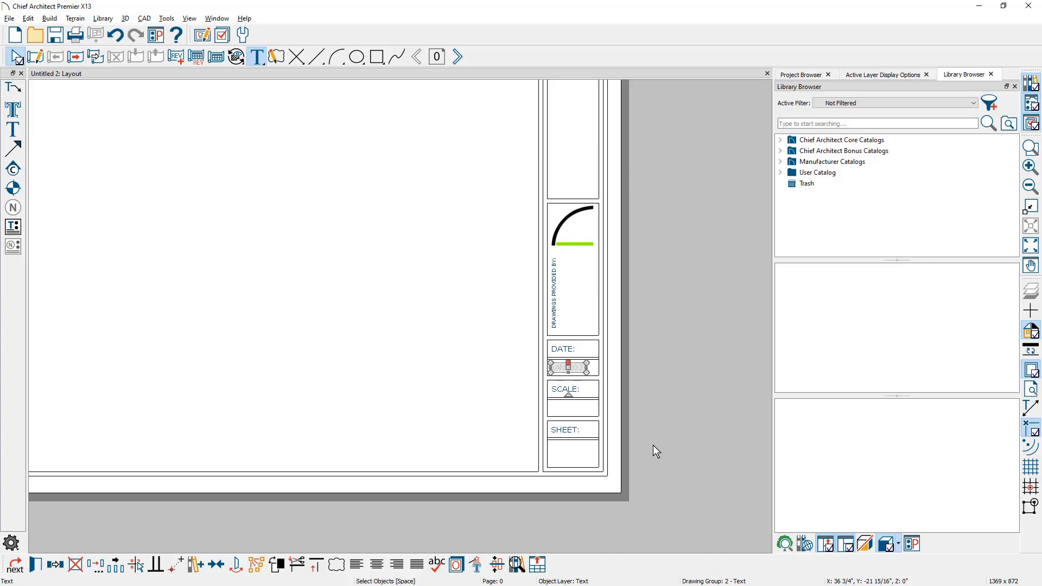
{"action": "left_click", "coordinate": [653, 452]}
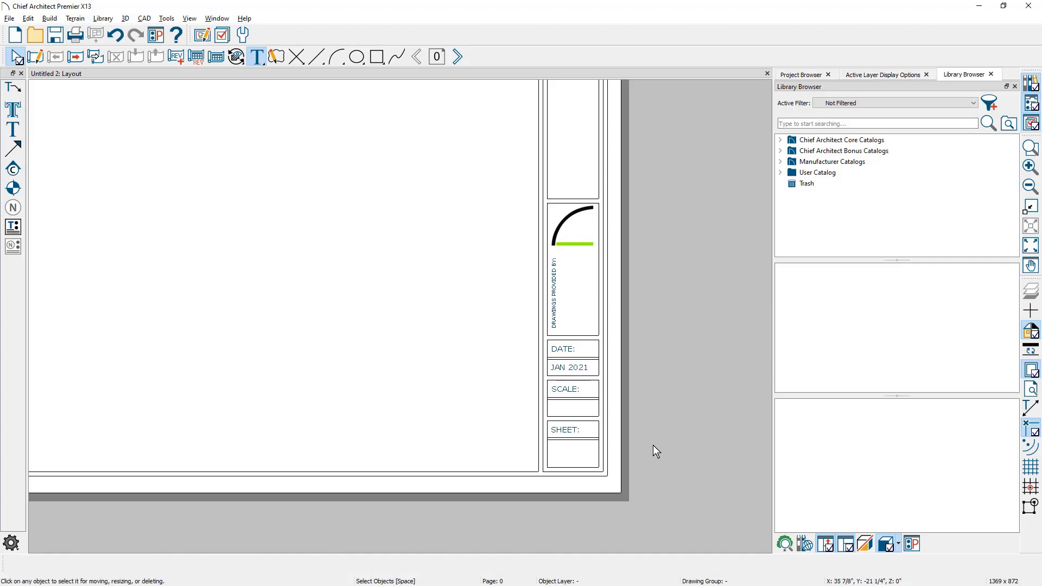
Step: Delete the date section of the title block on page 0, including its label, date text, box and divider line
{"action": "left_click", "coordinate": [591, 427]}
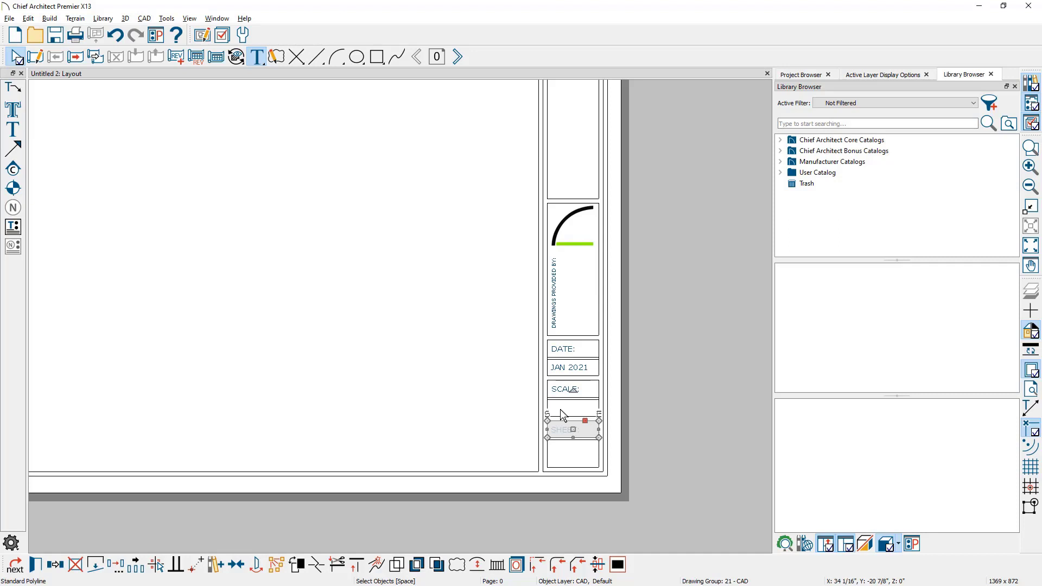
{"action": "left_click", "coordinate": [567, 367]}
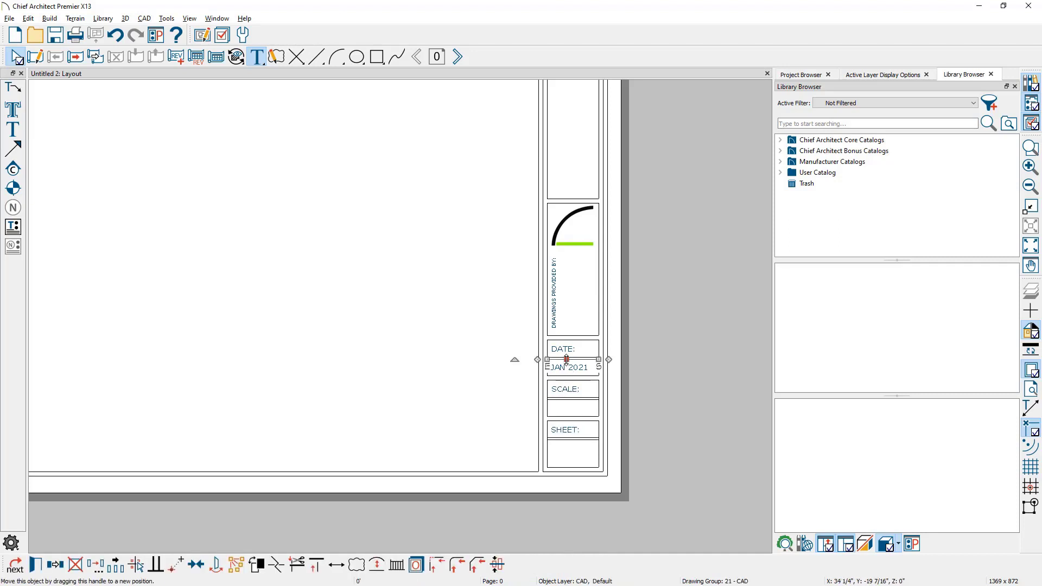
{"action": "left_click", "coordinate": [591, 373]}
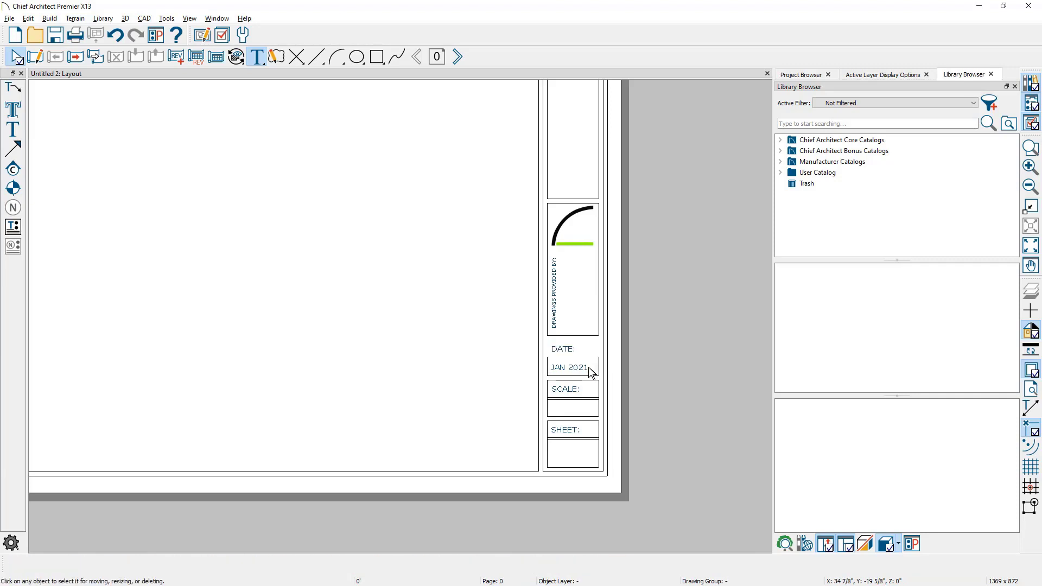
{"action": "left_click", "coordinate": [575, 354]}
{"action": "key", "text": "Delete"}
{"action": "left_click", "coordinate": [586, 375]}
{"action": "key", "text": "Delete"}
{"action": "left_click", "coordinate": [585, 375]}
{"action": "left_click", "coordinate": [588, 374]}
Step: Extend the DRAWINGS PROVIDED BY box downward about 1 1/8" to just above the SCALE box
{"action": "left_click", "coordinate": [578, 337]}
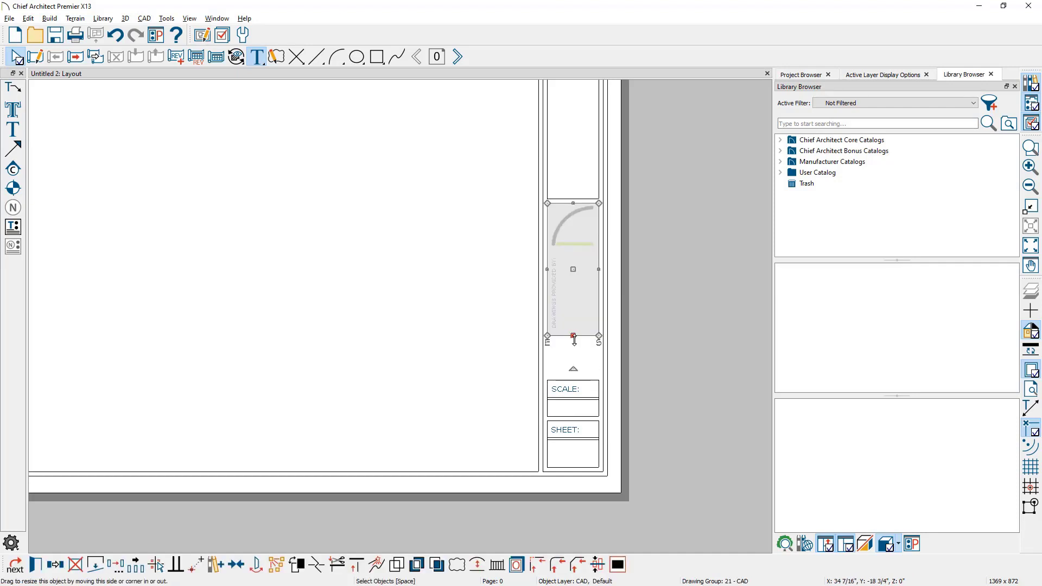
{"action": "left_click_drag", "start_coordinate": [575, 336], "coordinate": [568, 373]}
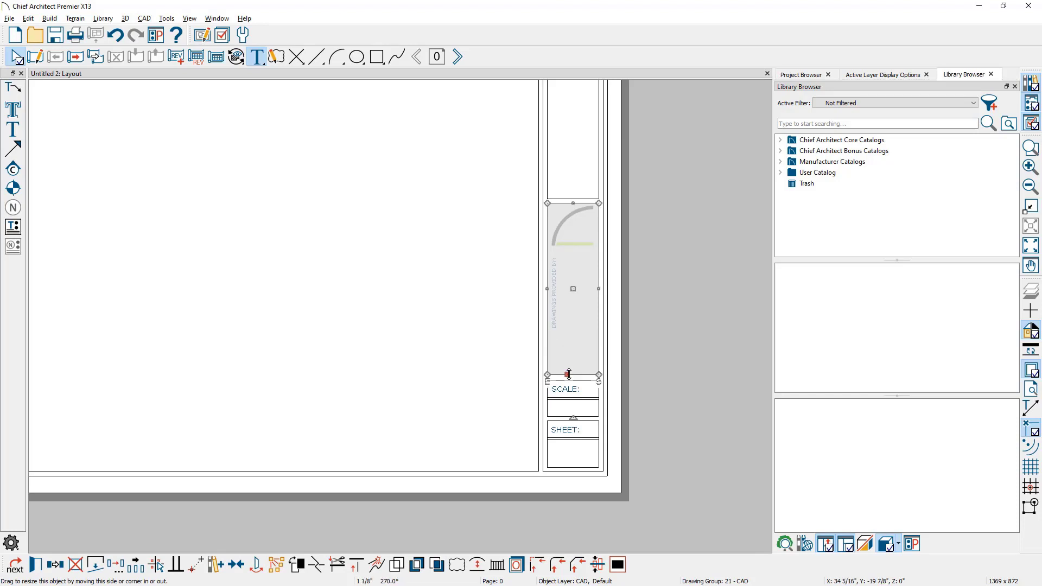
{"action": "key", "text": "Escape"}
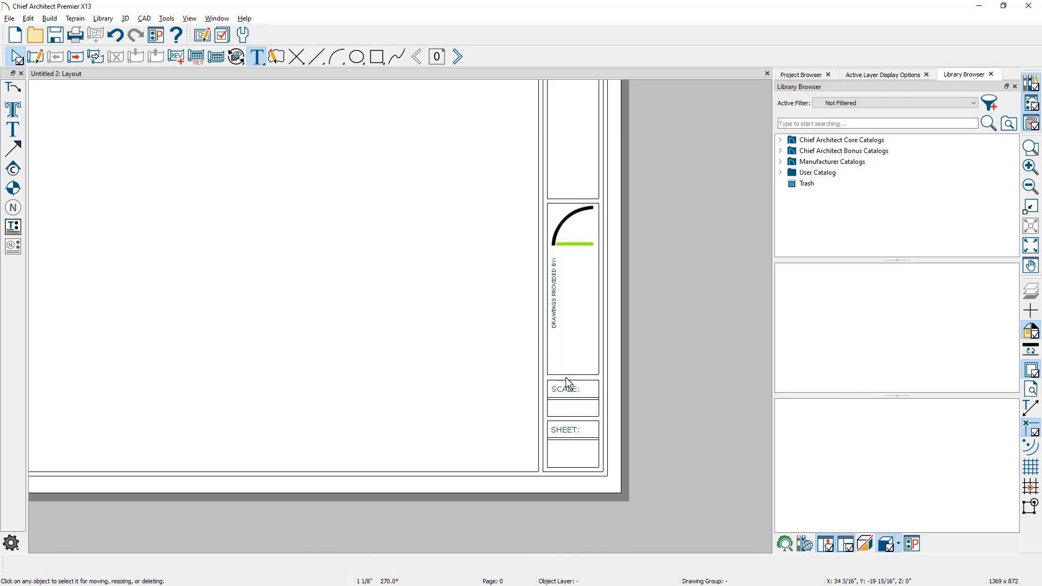
Step: Draw a tall rectangle on the sheet beside the title block and fillet all its corners with a 1/4" radius
{"action": "left_click", "coordinate": [374, 57]}
{"action": "left_click_drag", "start_coordinate": [446, 286], "coordinate": [496, 442]}
{"action": "key", "text": "space"}
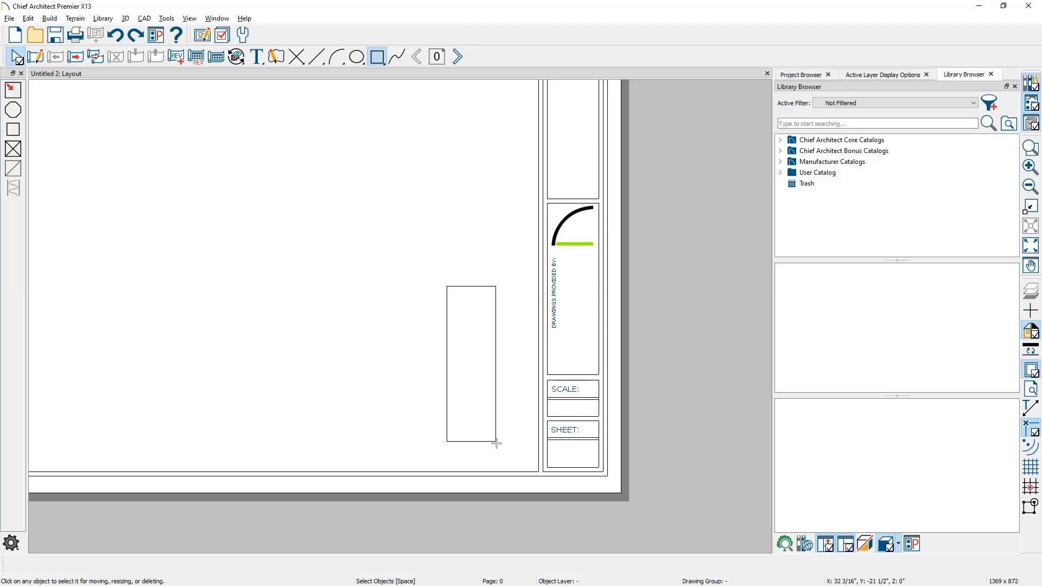
{"action": "left_click", "coordinate": [496, 442]}
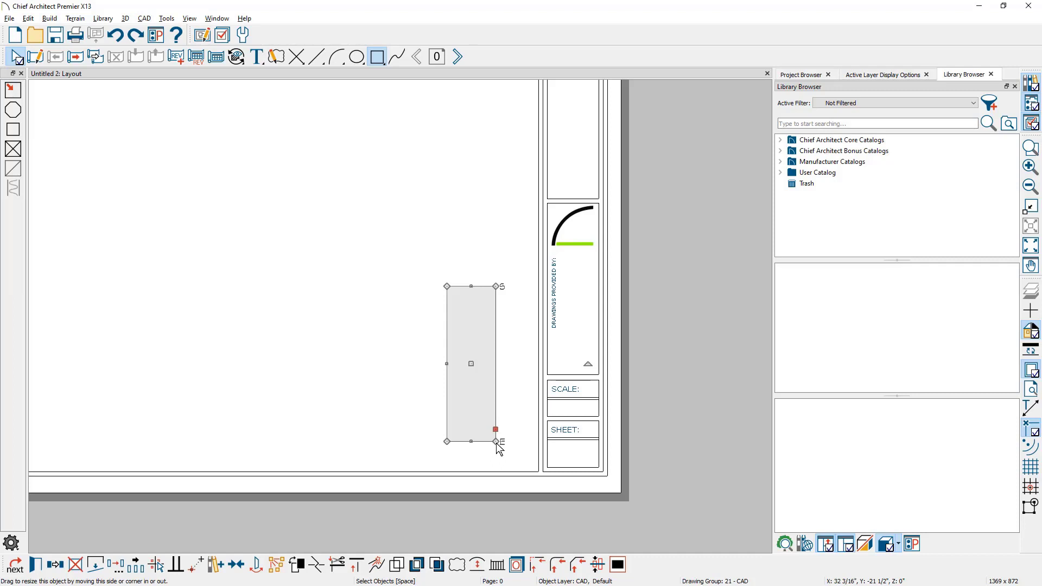
{"action": "left_click", "coordinate": [558, 565]}
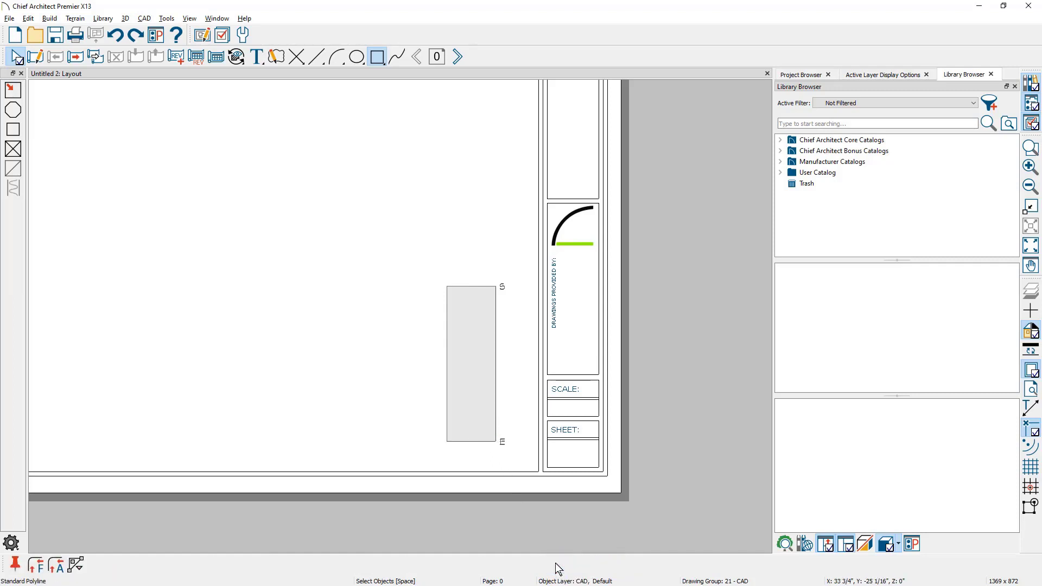
{"action": "left_click", "coordinate": [36, 565]}
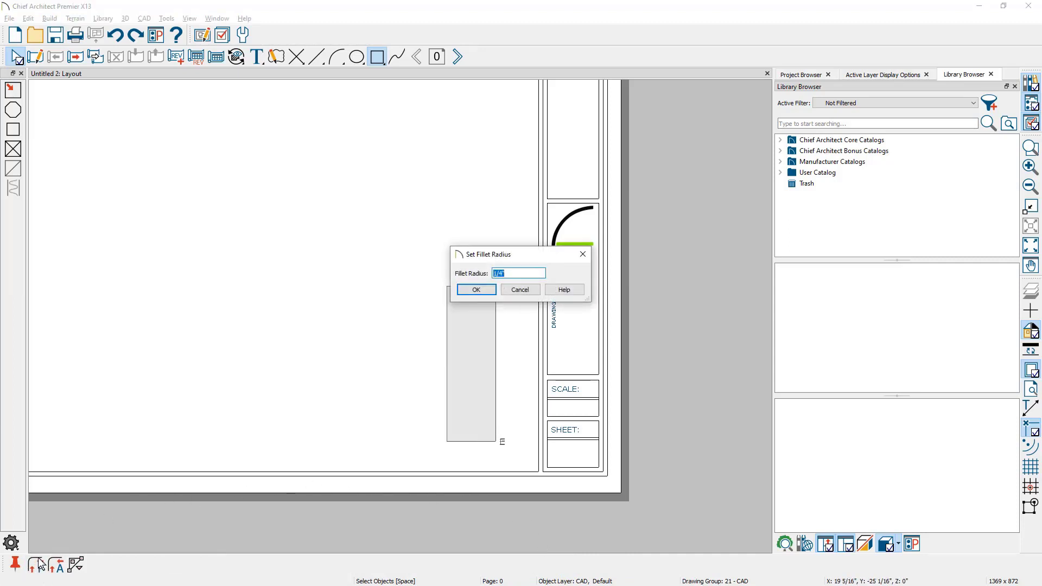
{"action": "key", "text": "Return"}
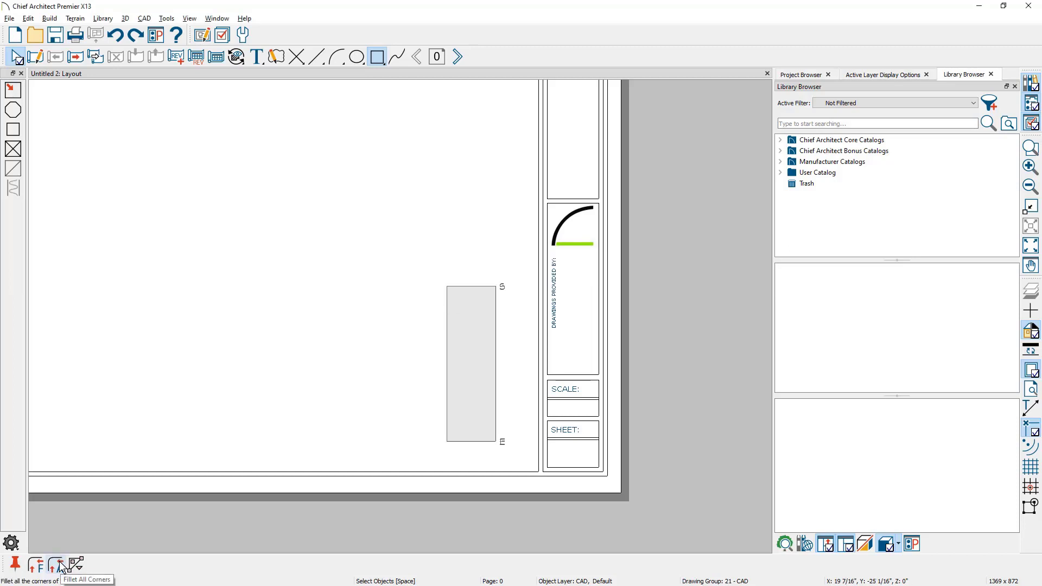
{"action": "left_click", "coordinate": [56, 565]}
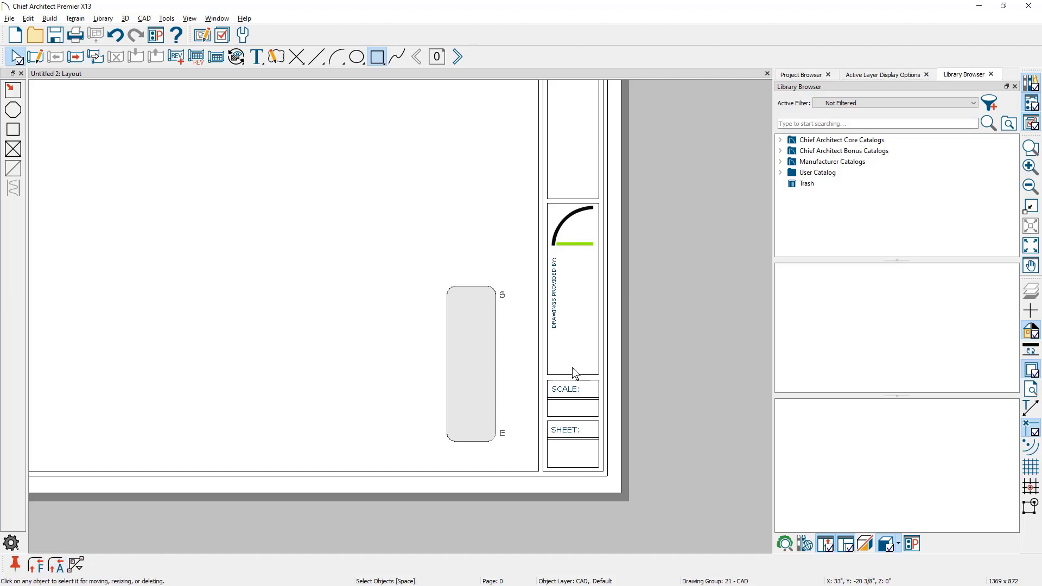
{"action": "left_click", "coordinate": [591, 380]}
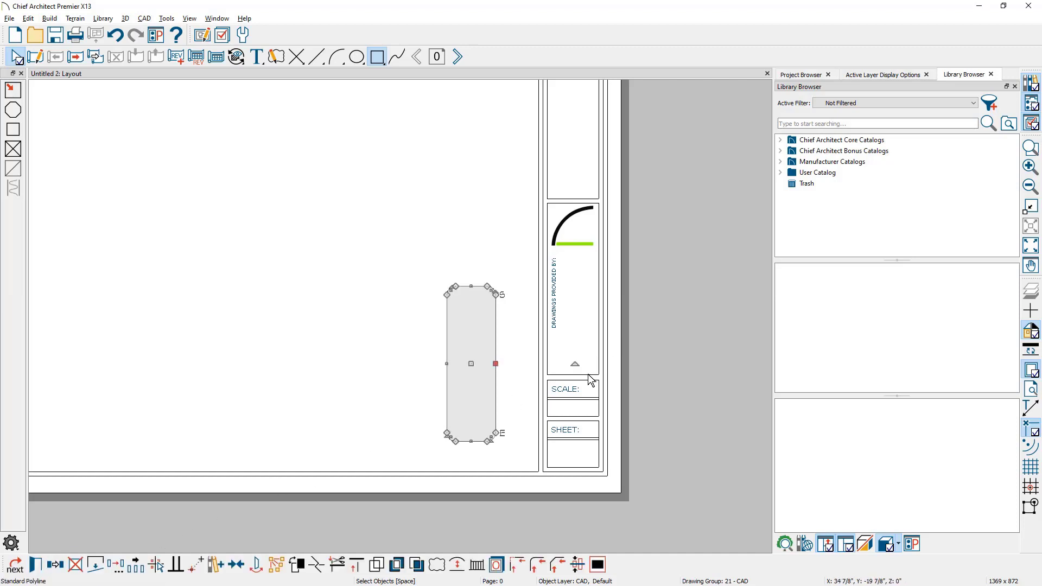
{"action": "key", "text": "Escape"}
Step: Fillet all corners of the DRAWINGS PROVIDED BY box and delete the loose rounded rectangle beside the title block
{"action": "left_click", "coordinate": [591, 372]}
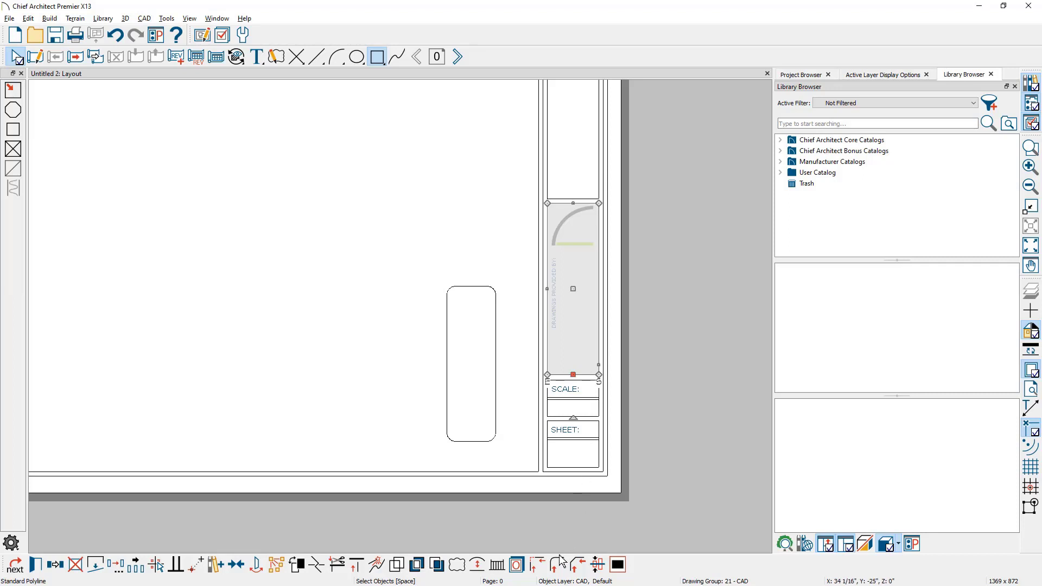
{"action": "left_click", "coordinate": [474, 502]}
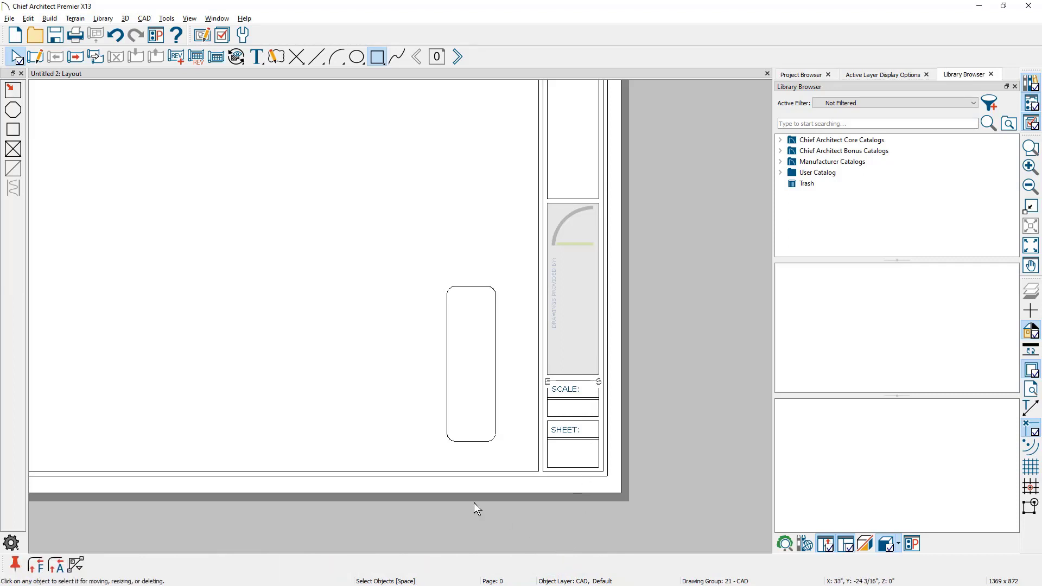
{"action": "left_click", "coordinate": [57, 564]}
{"action": "key", "text": "Escape"}
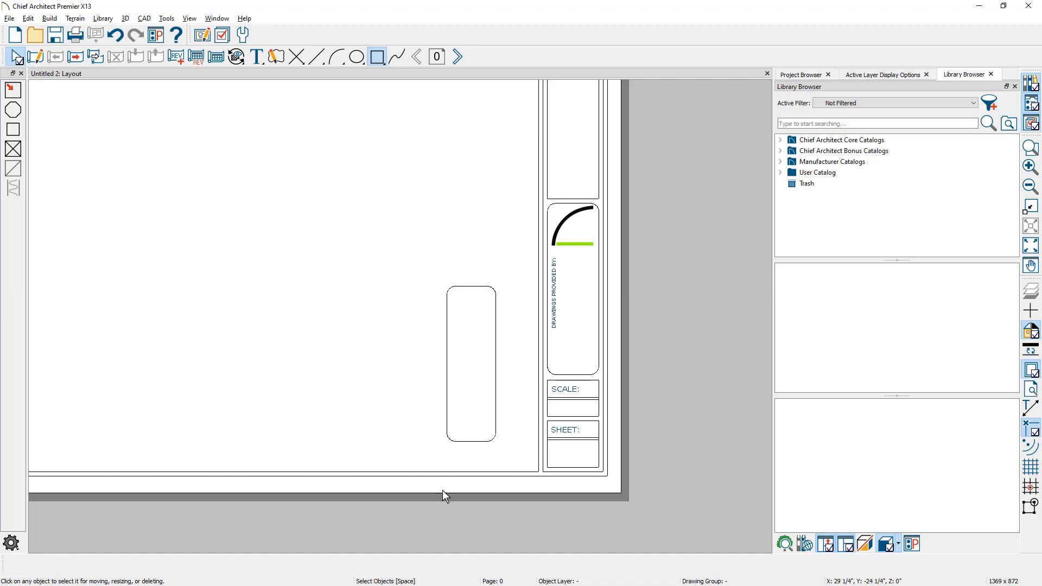
{"action": "left_click", "coordinate": [448, 392]}
{"action": "key", "text": "Delete"}
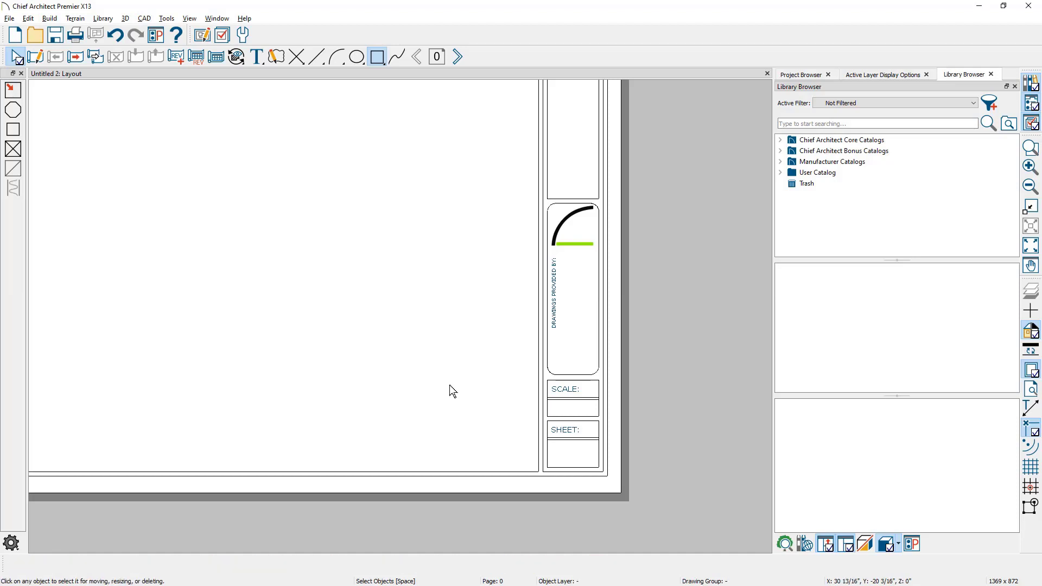
Step: Start saving the layout as a template, setting it as the default for imperial layouts
{"action": "scroll", "coordinate": [450, 383], "scroll_direction": "down", "scroll_amount": 3}
{"action": "scroll", "coordinate": [459, 389], "scroll_direction": "down", "scroll_amount": 3}
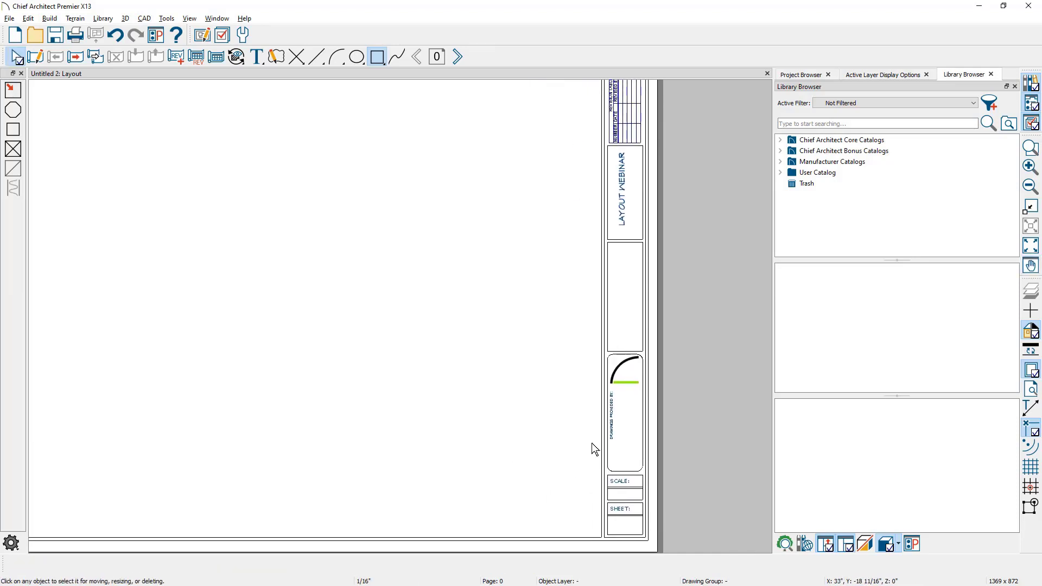
{"action": "middle_click_drag", "start_coordinate": [593, 449], "coordinate": [653, 445]}
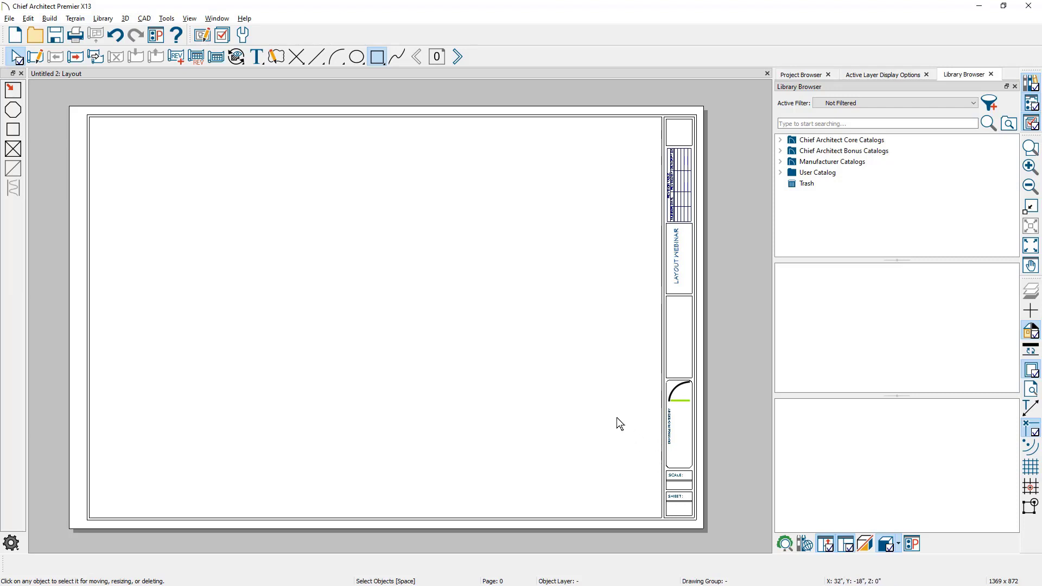
{"action": "left_click", "coordinate": [10, 18]}
{"action": "mouse_move", "coordinate": [53, 92]}
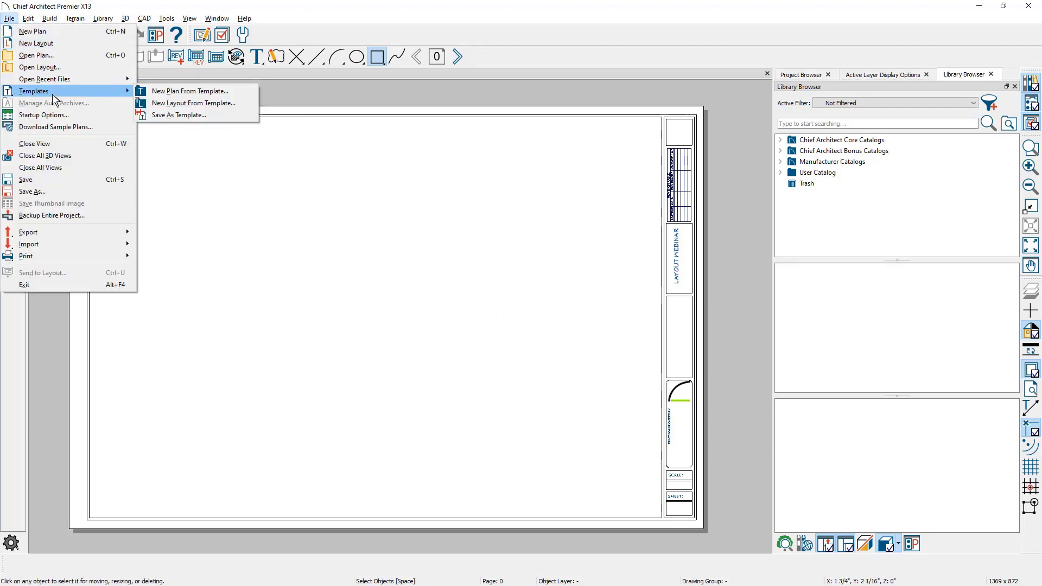
{"action": "left_click", "coordinate": [220, 115]}
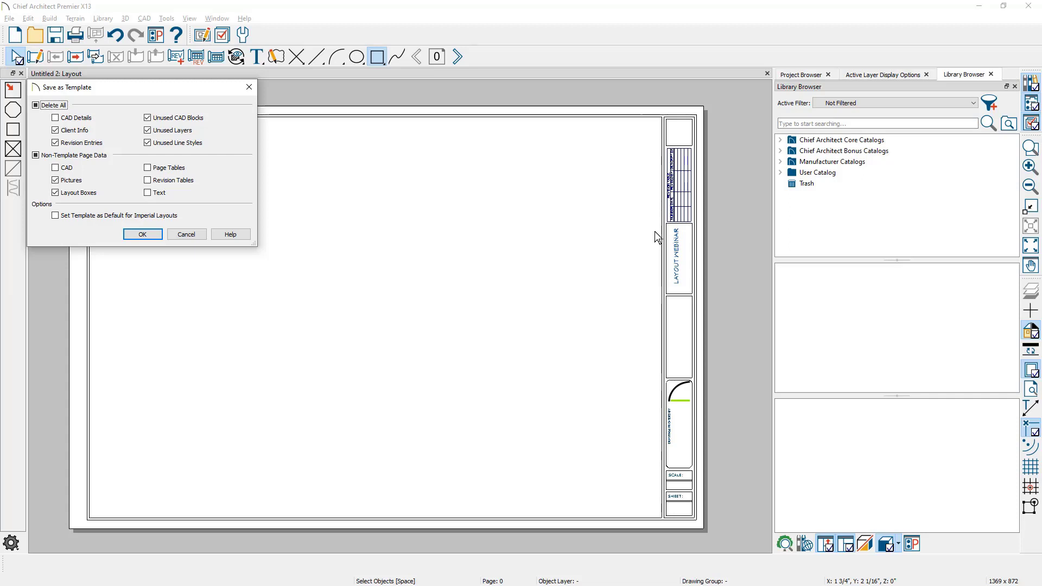
{"action": "left_click", "coordinate": [55, 215]}
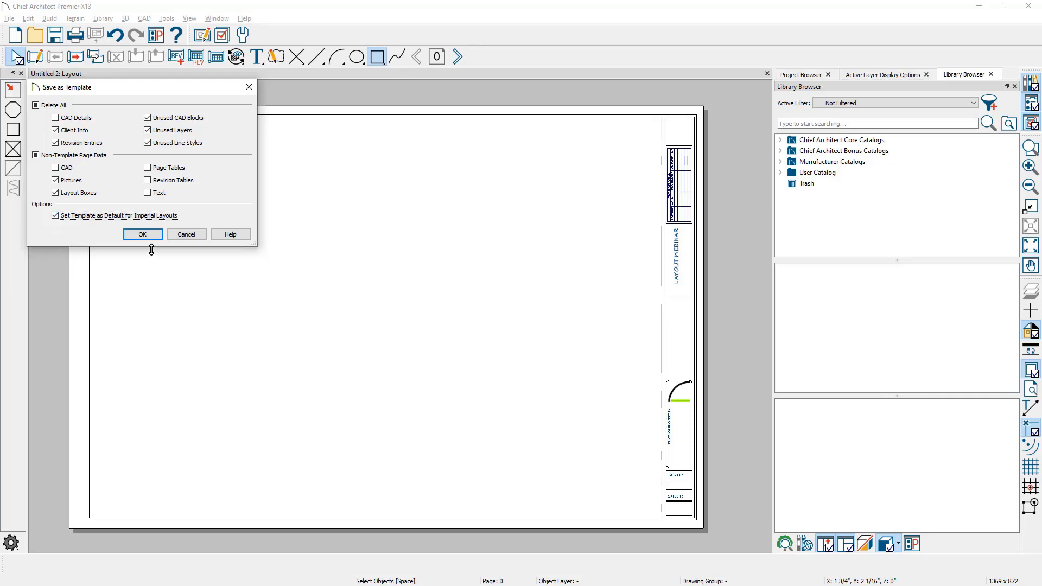
{"action": "left_click", "coordinate": [142, 234]}
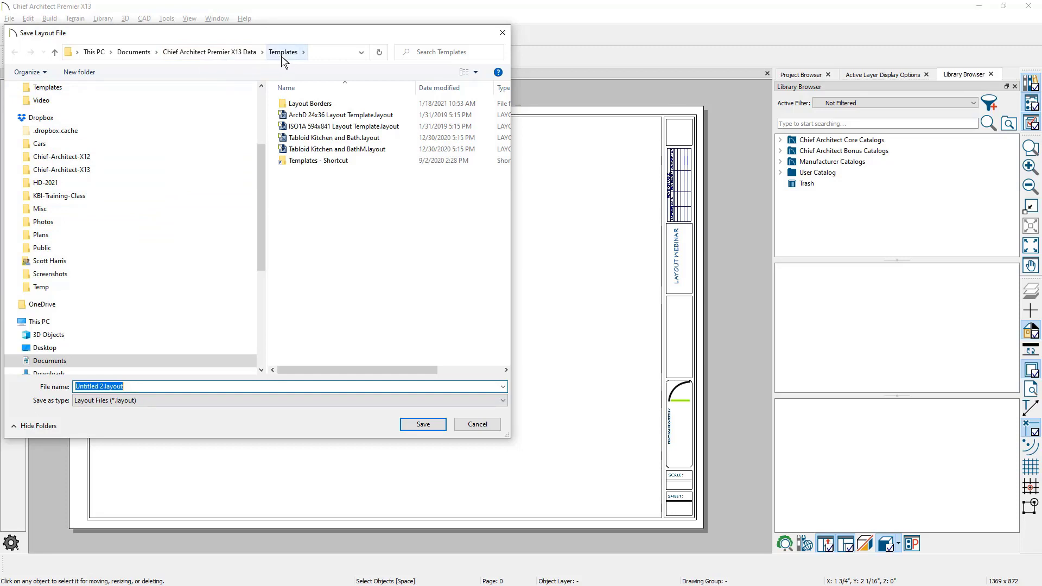
Step: Save the template in the Templates folder under the name WEBINAR-TEMPLATE-LAYOUT
{"action": "left_click", "coordinate": [208, 386]}
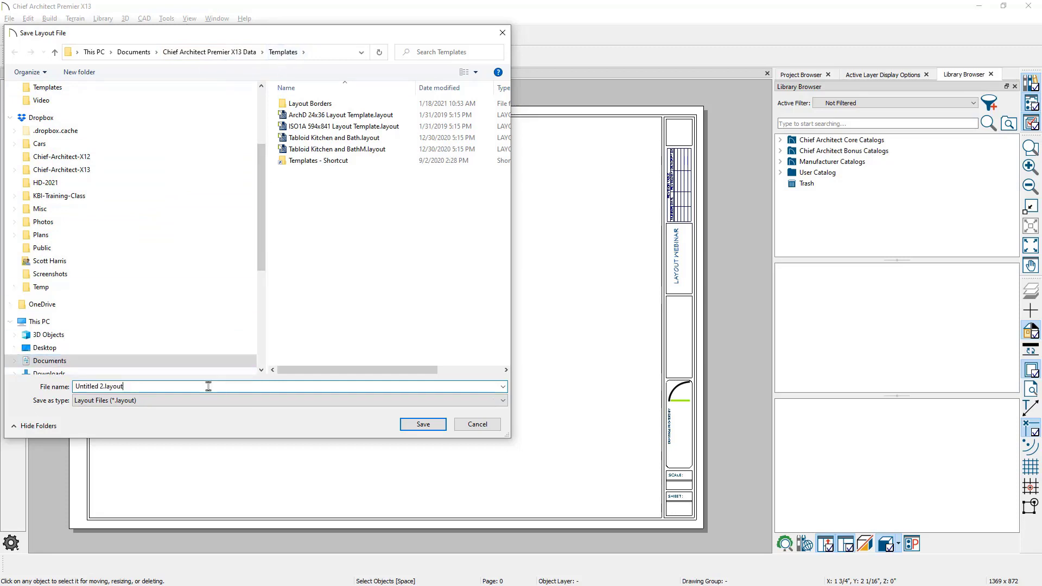
{"action": "left_click_drag", "start_coordinate": [192, 387], "coordinate": [52, 387]}
{"action": "type", "text": "WEBINAR-TEMPLATE-LAYOUT"}
{"action": "key", "text": "Tab"}
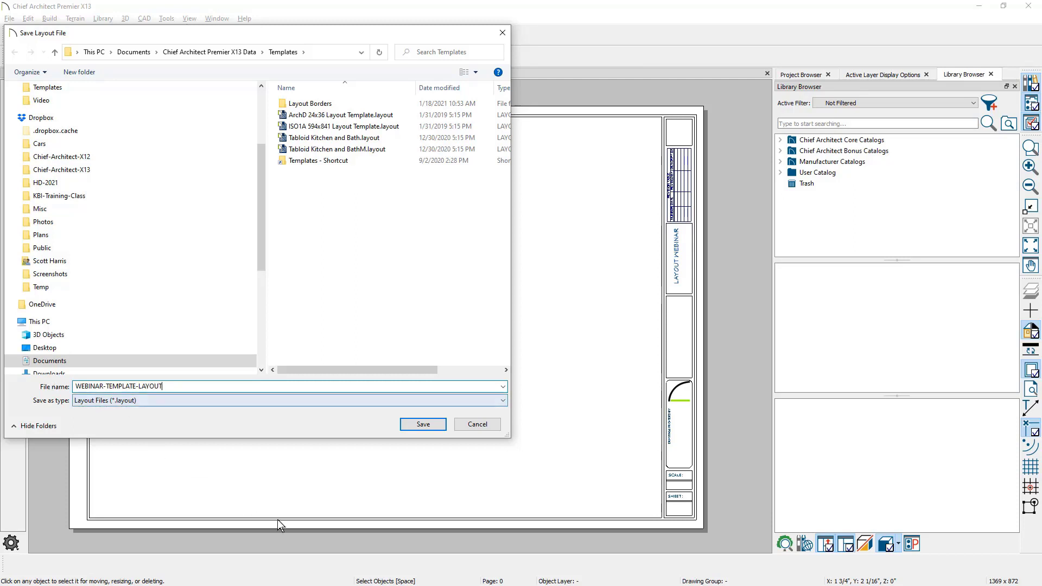
{"action": "left_click", "coordinate": [425, 429]}
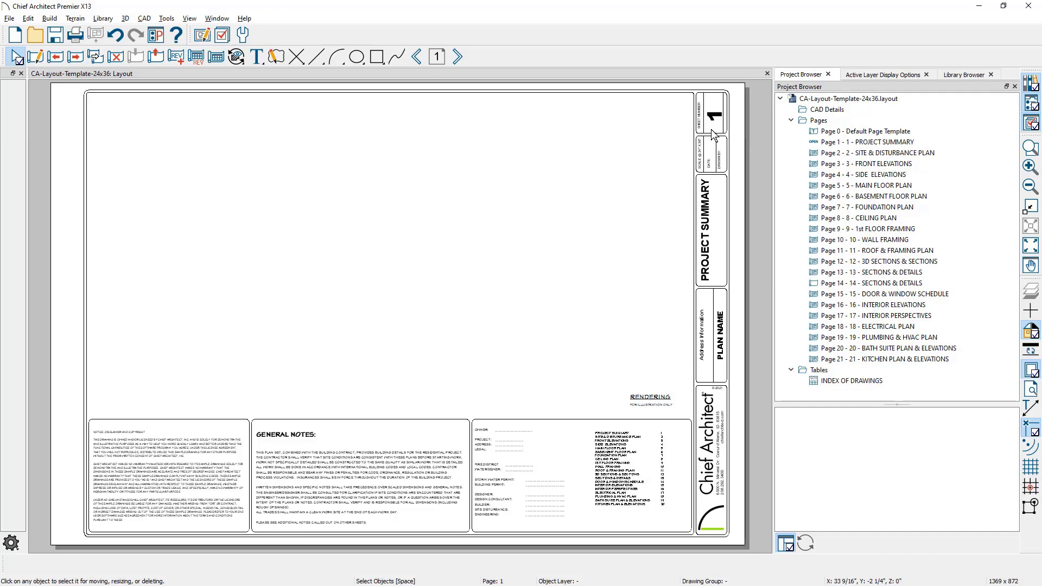
Step: Compare the sheet number and page title in the title block on page 2 and on template page 0
{"action": "left_click", "coordinate": [458, 57]}
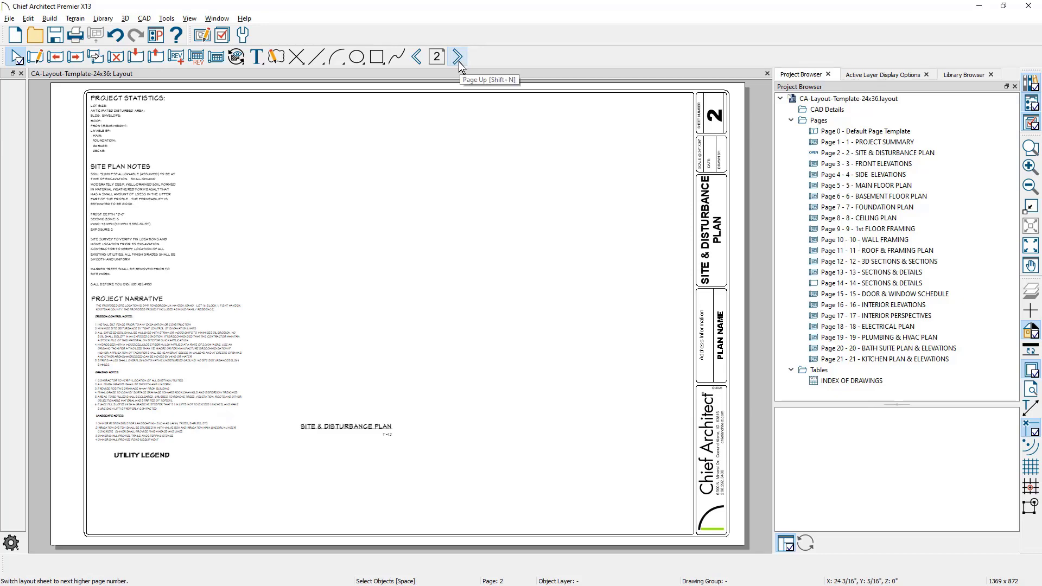
{"action": "left_click", "coordinate": [416, 58]}
{"action": "left_click", "coordinate": [416, 58]}
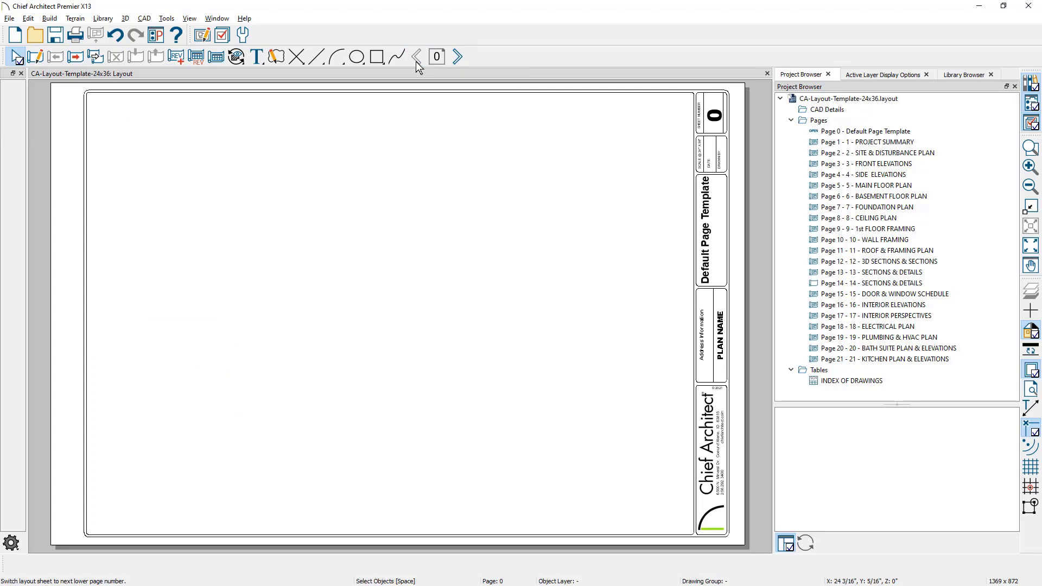
Step: Inspect the sheet number text on page 0 and review the global Layout Info text macros
{"action": "double_click", "coordinate": [714, 117]}
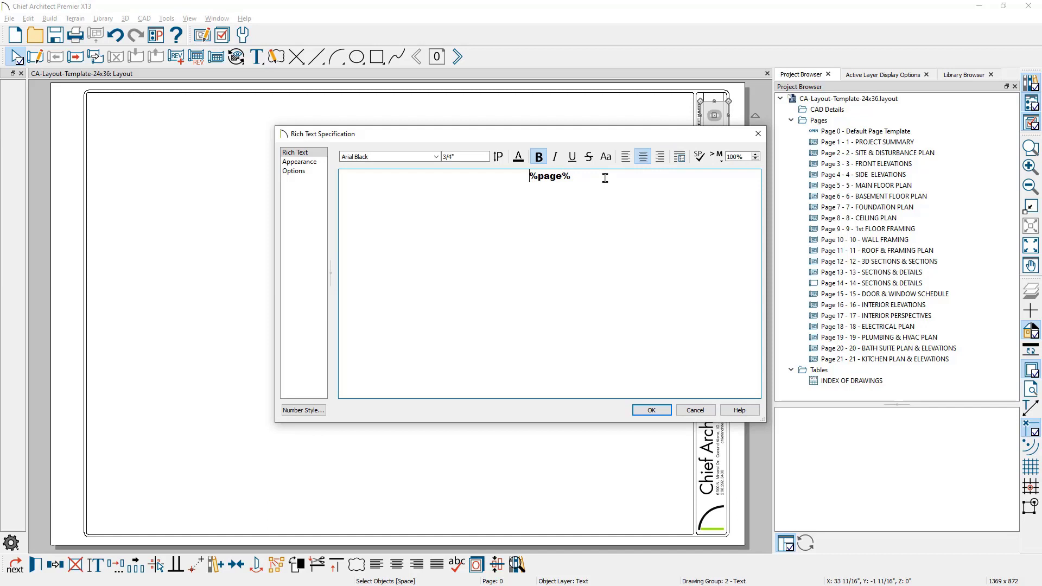
{"action": "left_click", "coordinate": [719, 158]}
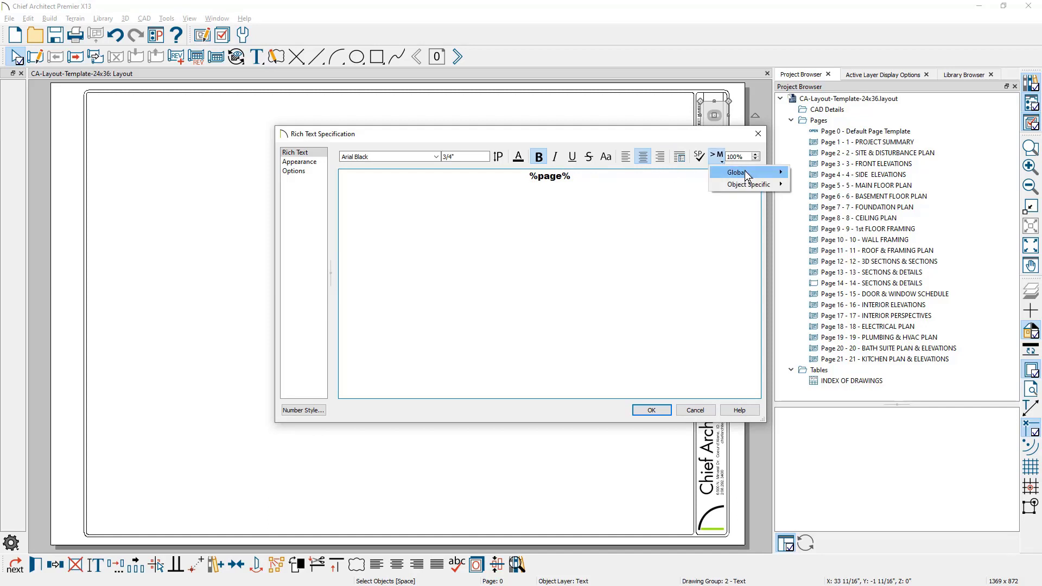
{"action": "mouse_move", "coordinate": [746, 174]}
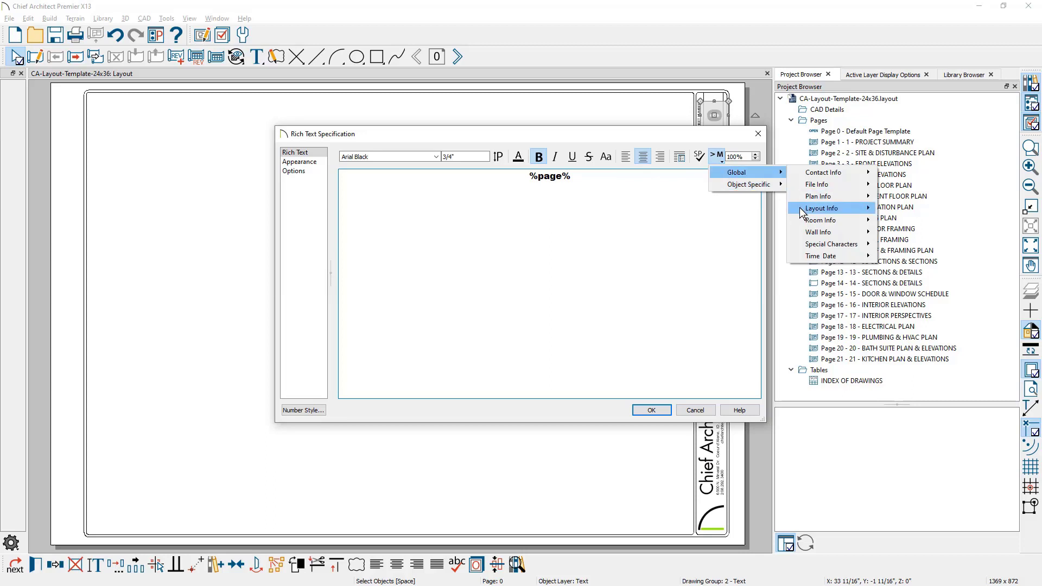
{"action": "mouse_move", "coordinate": [801, 211]}
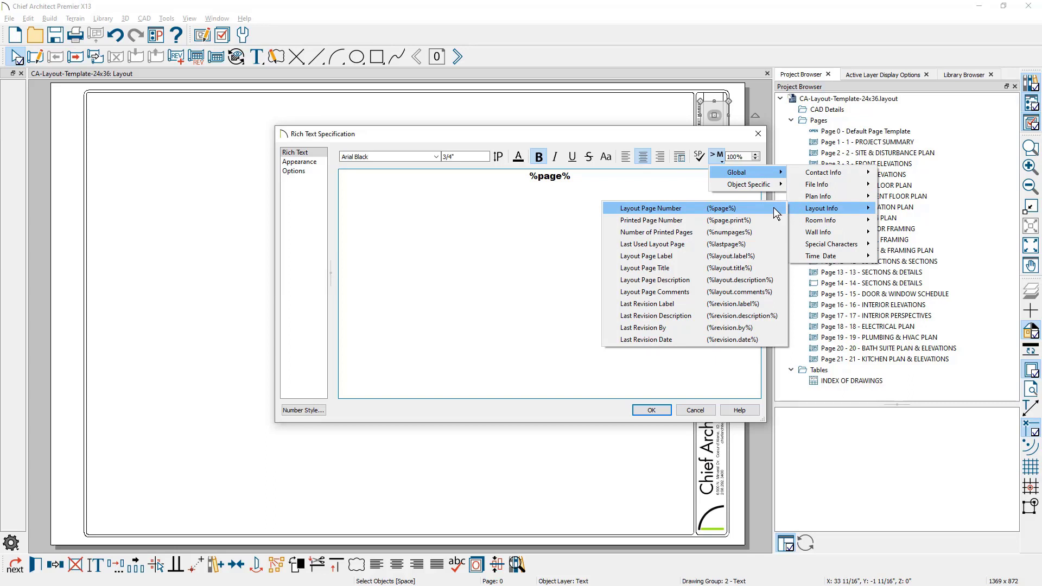
{"action": "left_click", "coordinate": [758, 134]}
{"action": "left_click", "coordinate": [758, 134]}
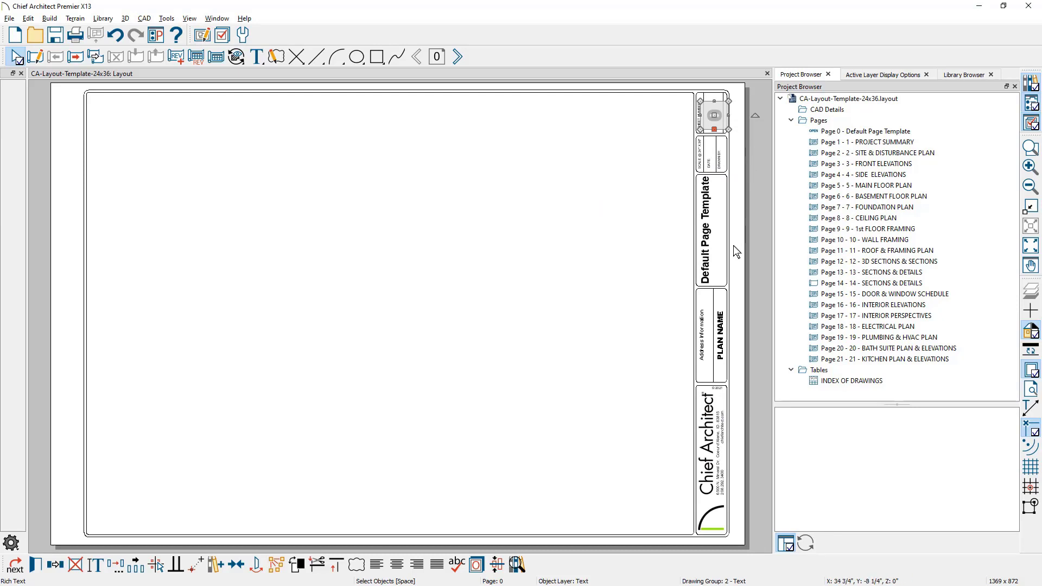
Step: Inspect the page title text on page 0 and the label and title in page 1's page information
{"action": "scroll", "coordinate": [734, 245], "scroll_direction": "up", "scroll_amount": 1}
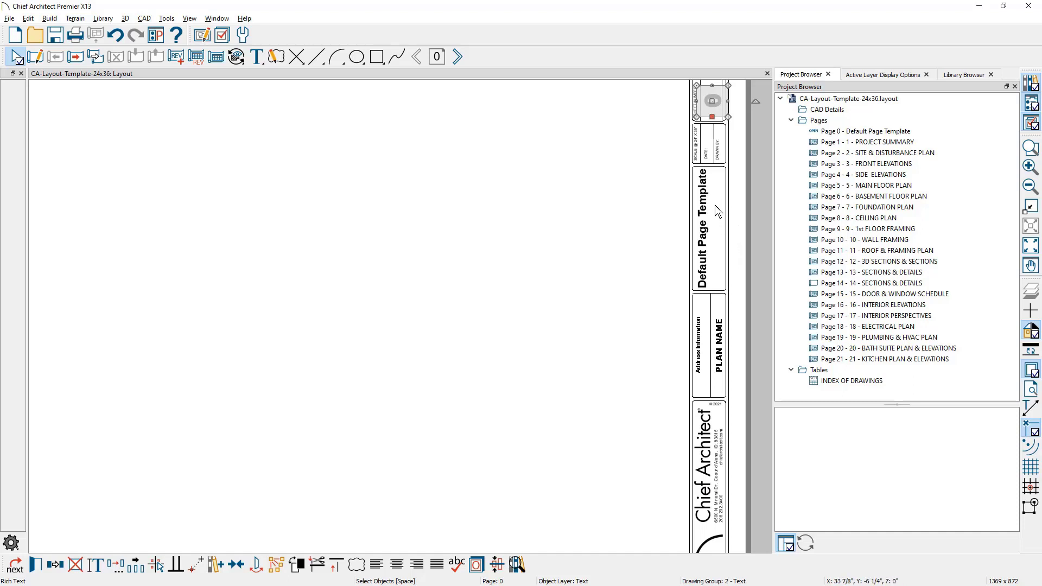
{"action": "double_click", "coordinate": [709, 238]}
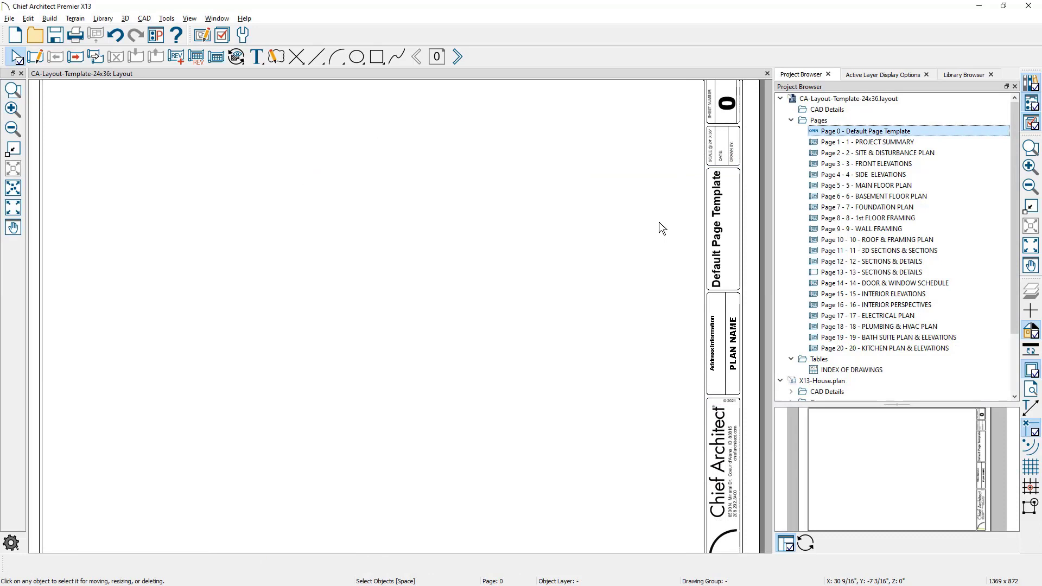
{"action": "right_click", "coordinate": [864, 145]}
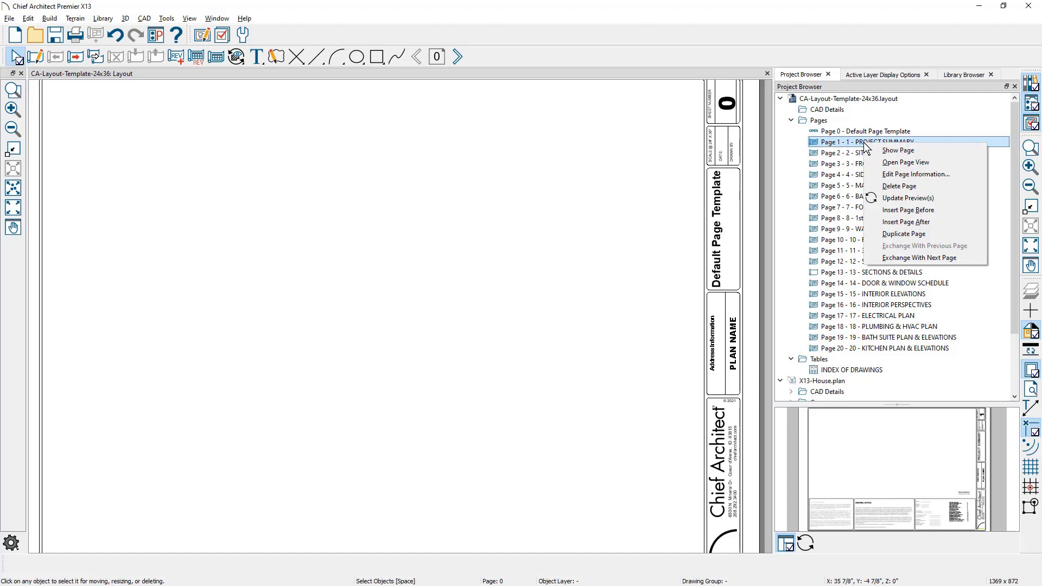
{"action": "left_click", "coordinate": [937, 174]}
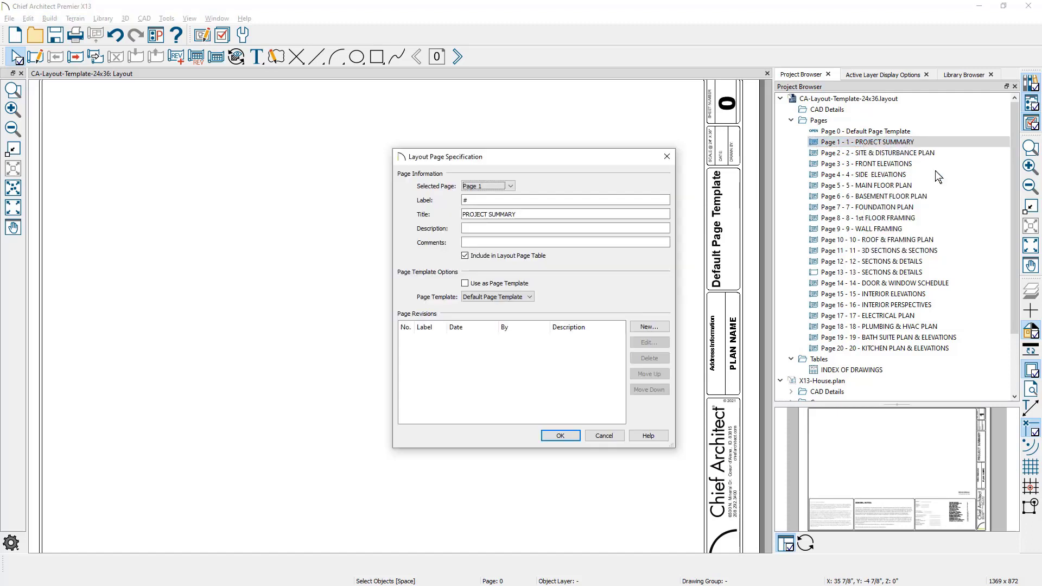
{"action": "left_click", "coordinate": [511, 200]}
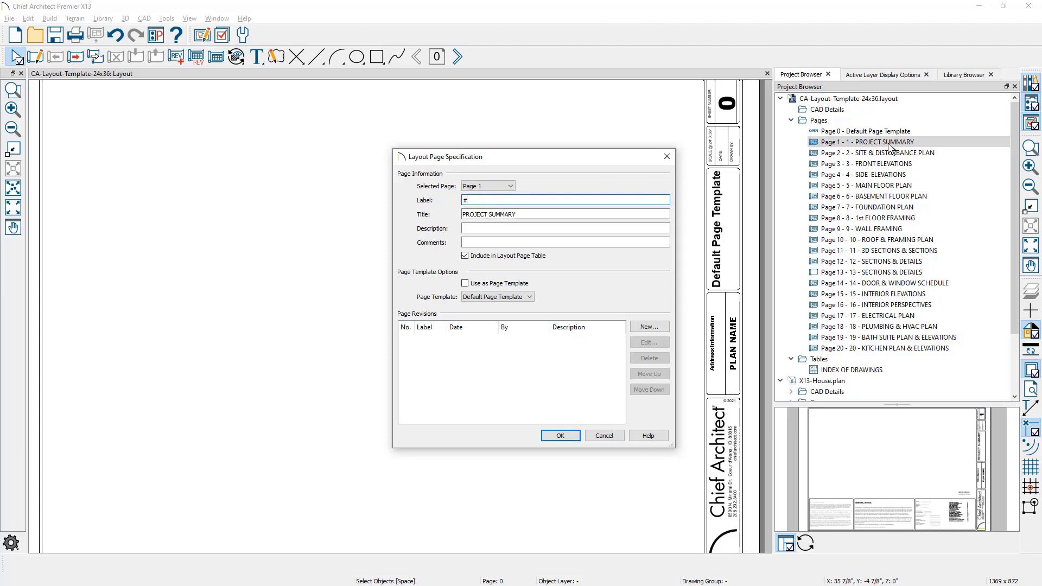
{"action": "left_click", "coordinate": [510, 186]}
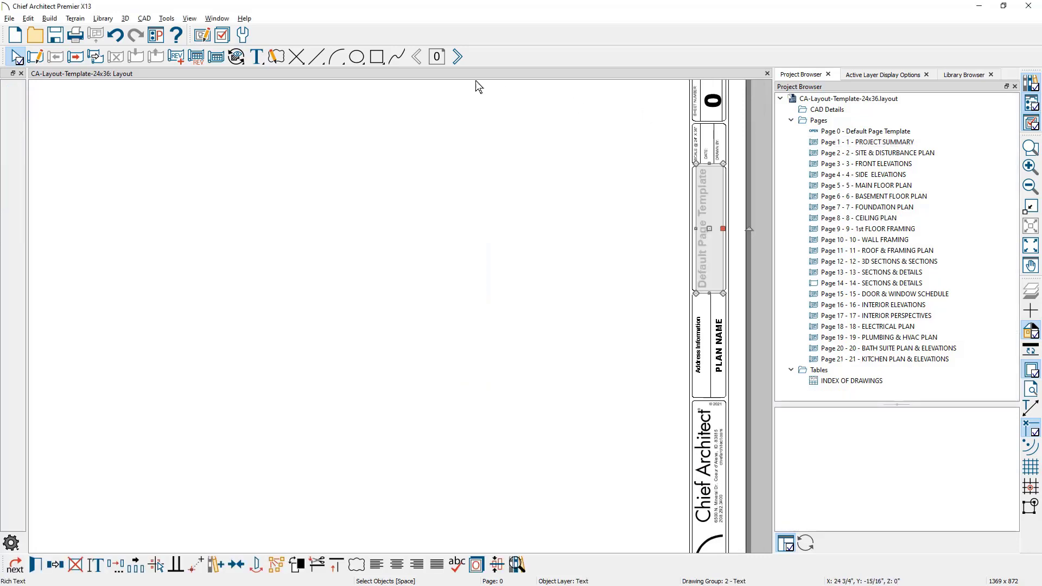
Step: Show page 1 and examine the index of drawings in the project information box
{"action": "left_click", "coordinate": [458, 57]}
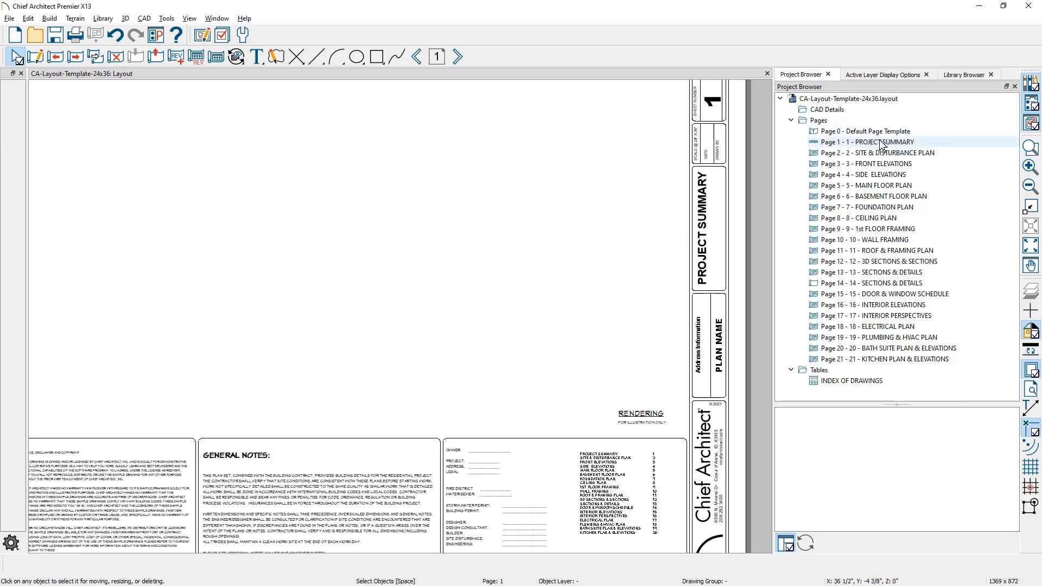
{"action": "middle_click_drag", "start_coordinate": [668, 518], "coordinate": [642, 416]}
{"action": "scroll", "coordinate": [643, 416], "scroll_direction": "up", "scroll_amount": 5}
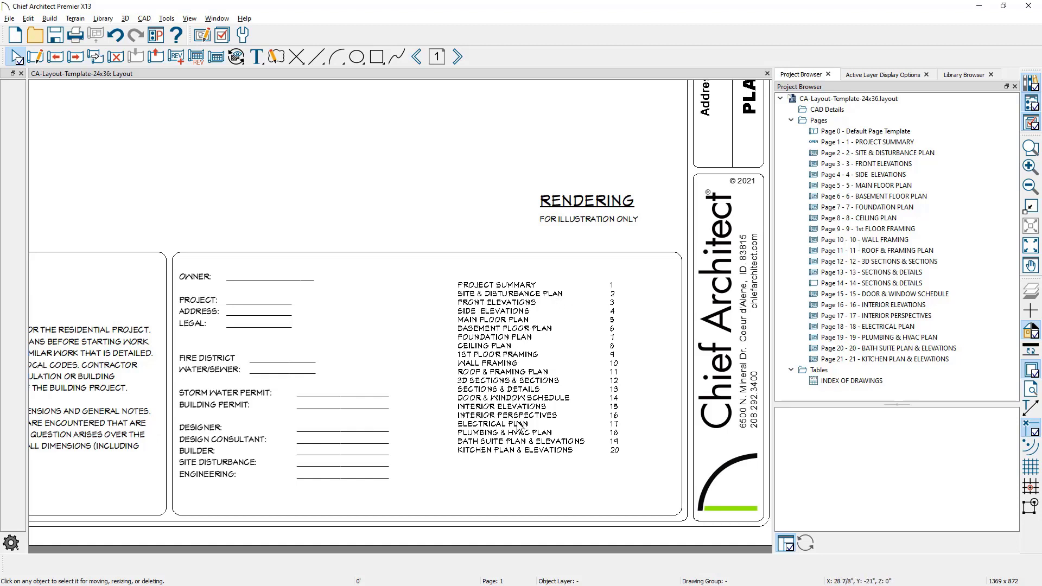
Step: Place a layout page table in the empty area above the project information box on page 1
{"action": "middle_click_drag", "start_coordinate": [506, 355], "coordinate": [576, 583]}
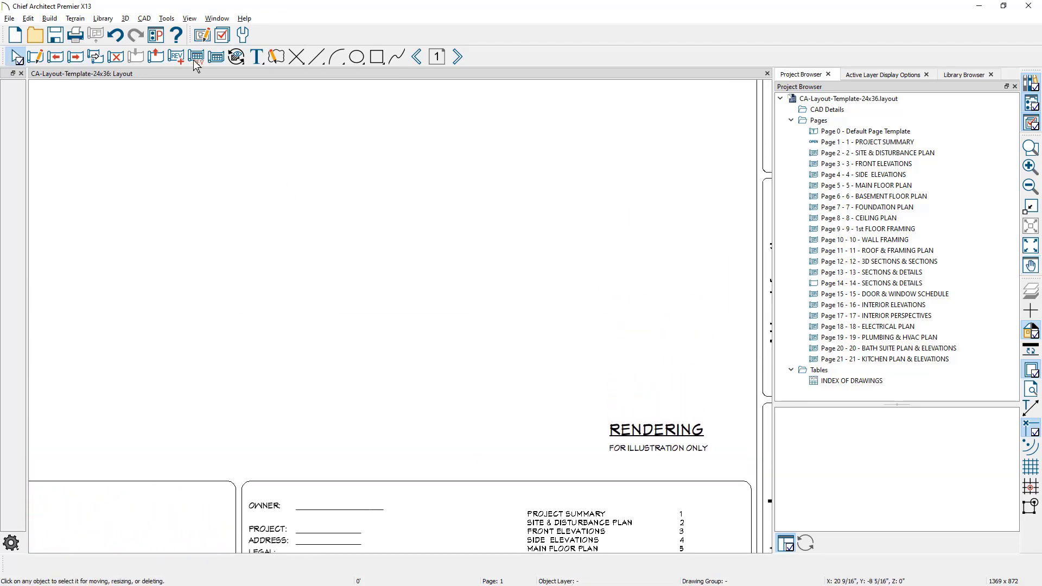
{"action": "left_click", "coordinate": [167, 18]}
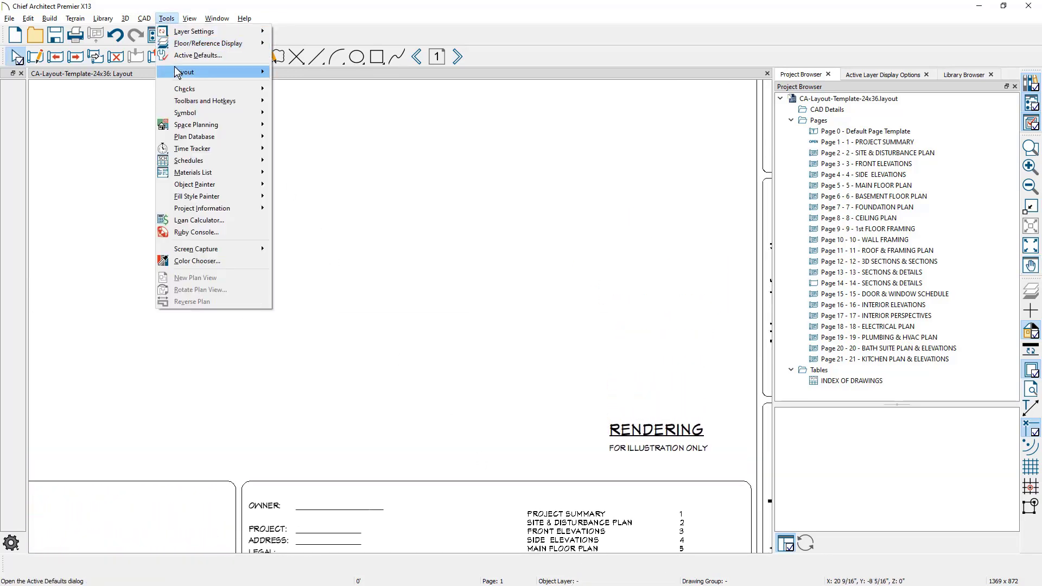
{"action": "mouse_move", "coordinate": [175, 68]}
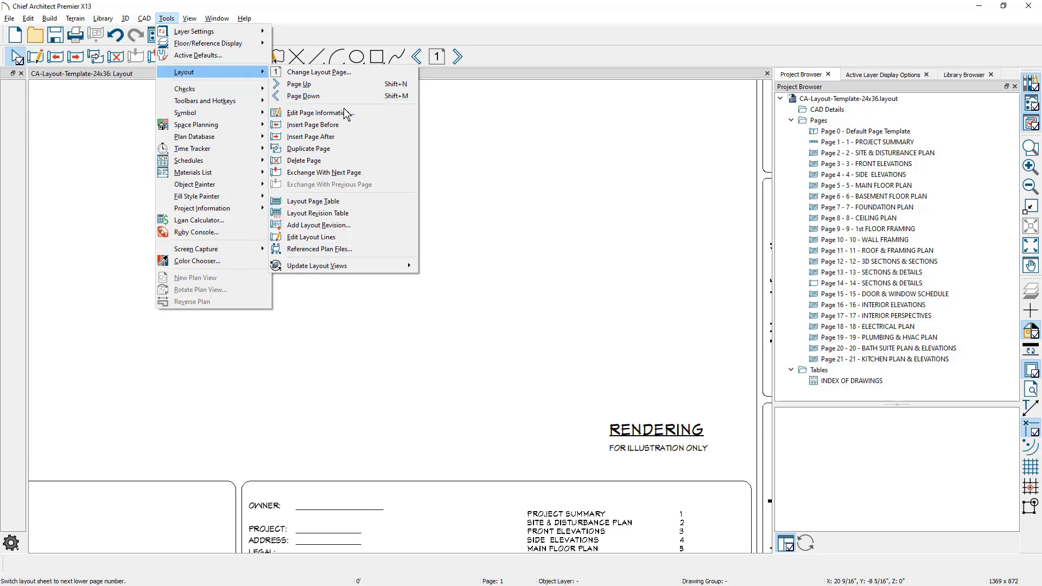
{"action": "left_click", "coordinate": [371, 206]}
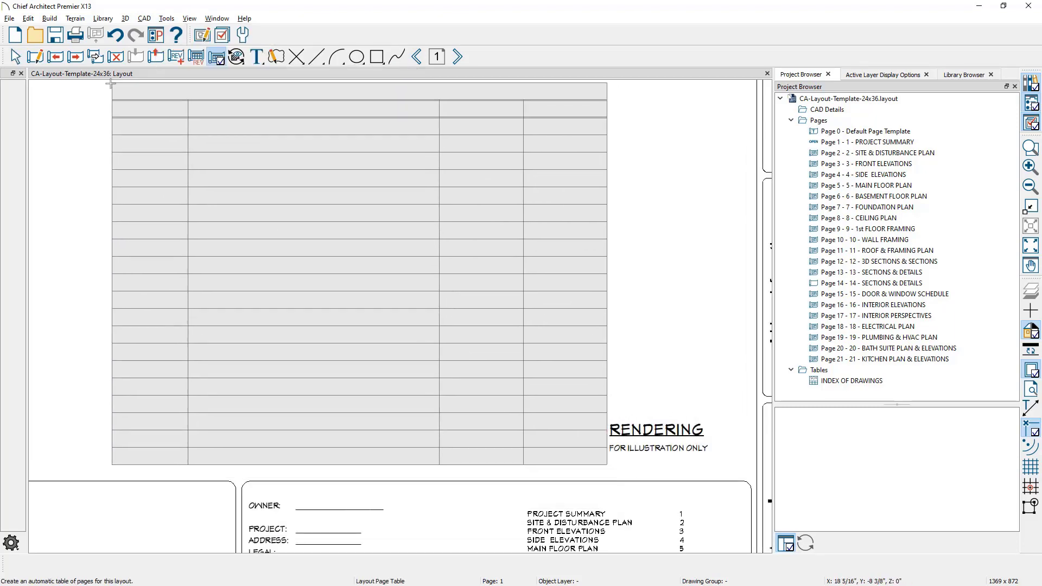
{"action": "left_click", "coordinate": [111, 83]}
{"action": "left_click", "coordinate": [15, 56]}
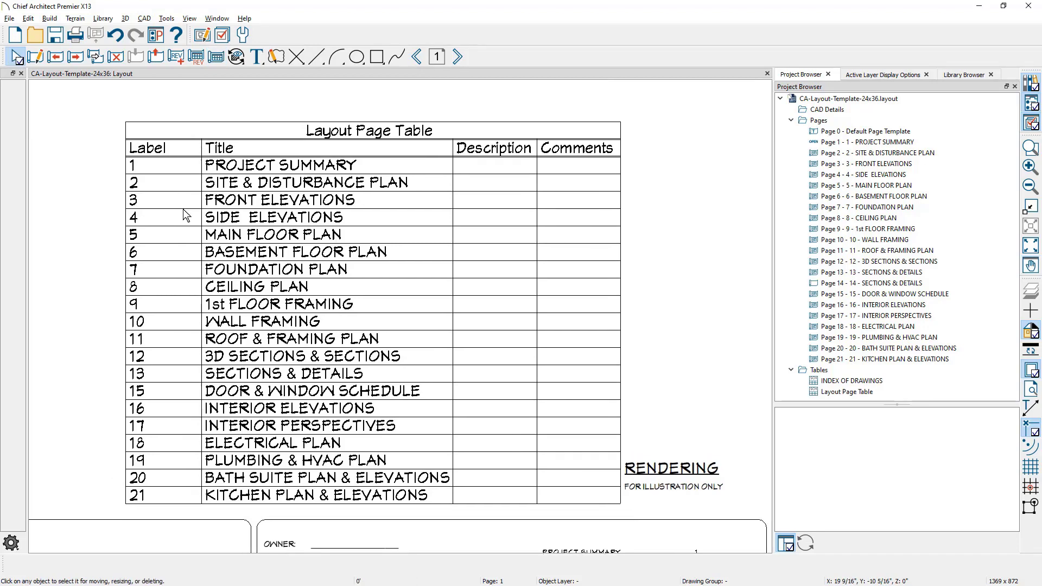
Step: Review the layout page table's text style, attributes and column settings without changing them, and delete the table
{"action": "double_click", "coordinate": [255, 263]}
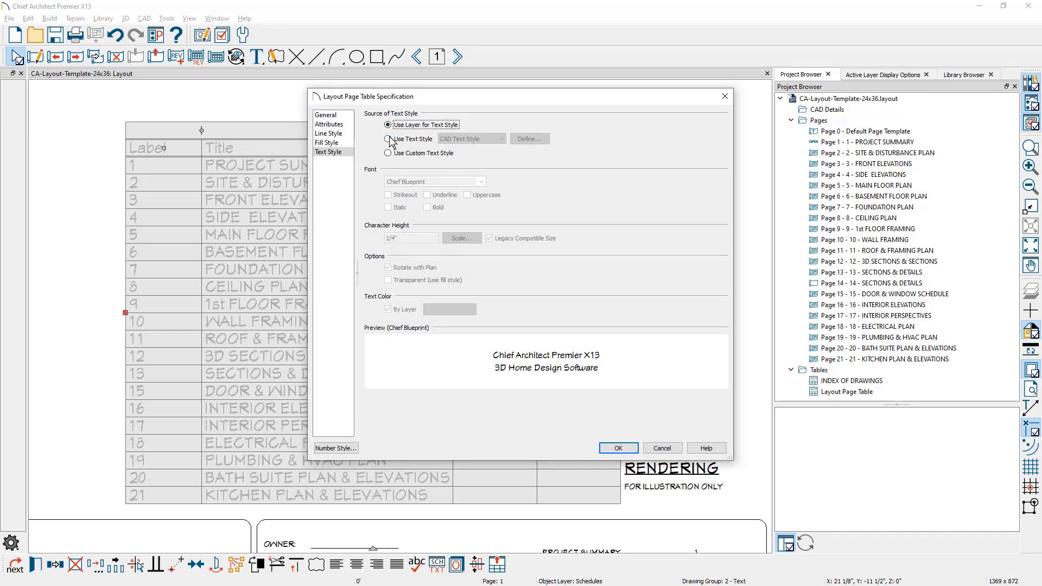
{"action": "left_click", "coordinate": [339, 124]}
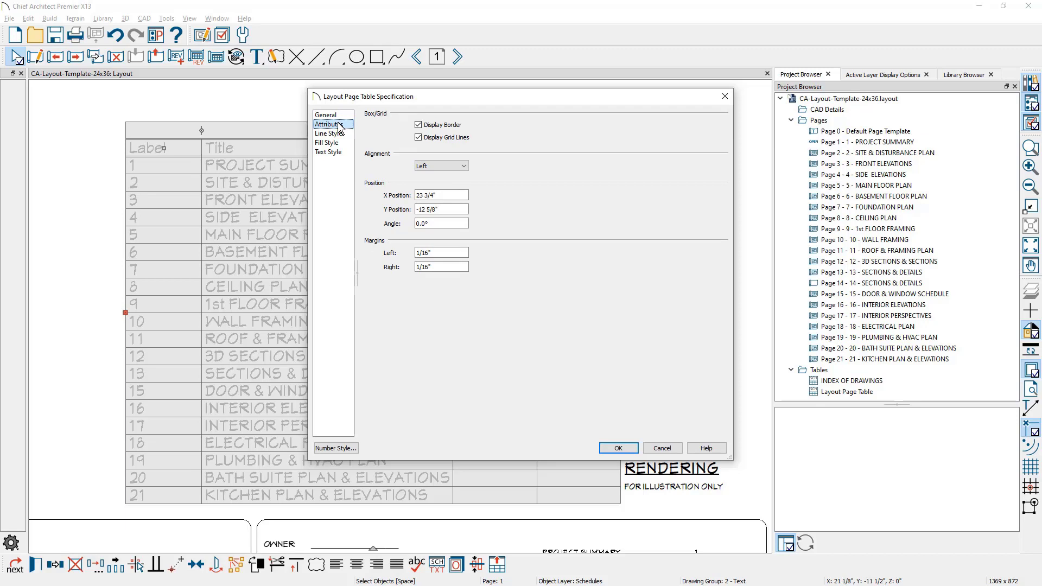
{"action": "left_click", "coordinate": [340, 115]}
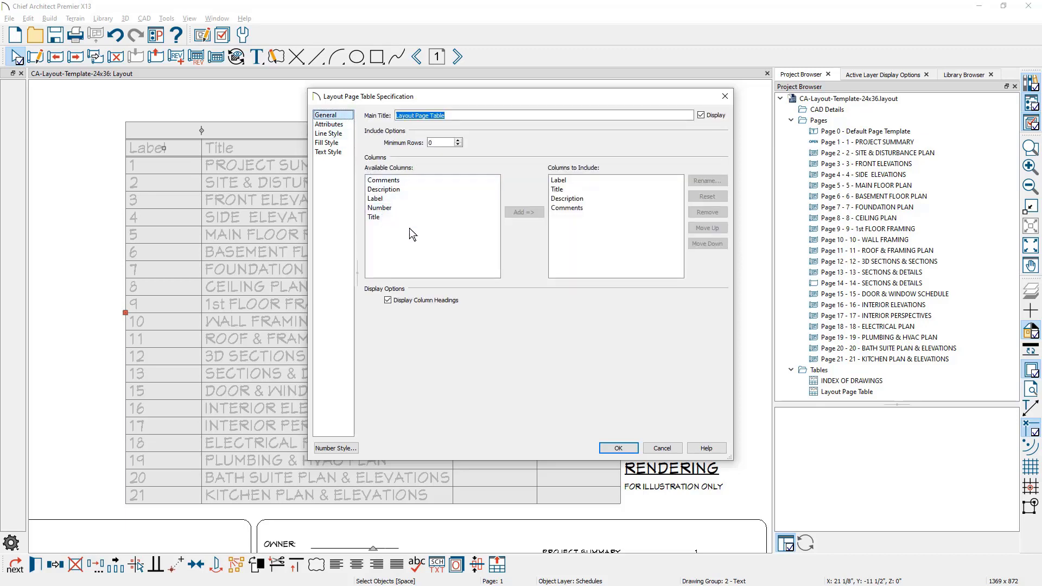
{"action": "left_click", "coordinate": [662, 448]}
{"action": "key", "text": "Delete"}
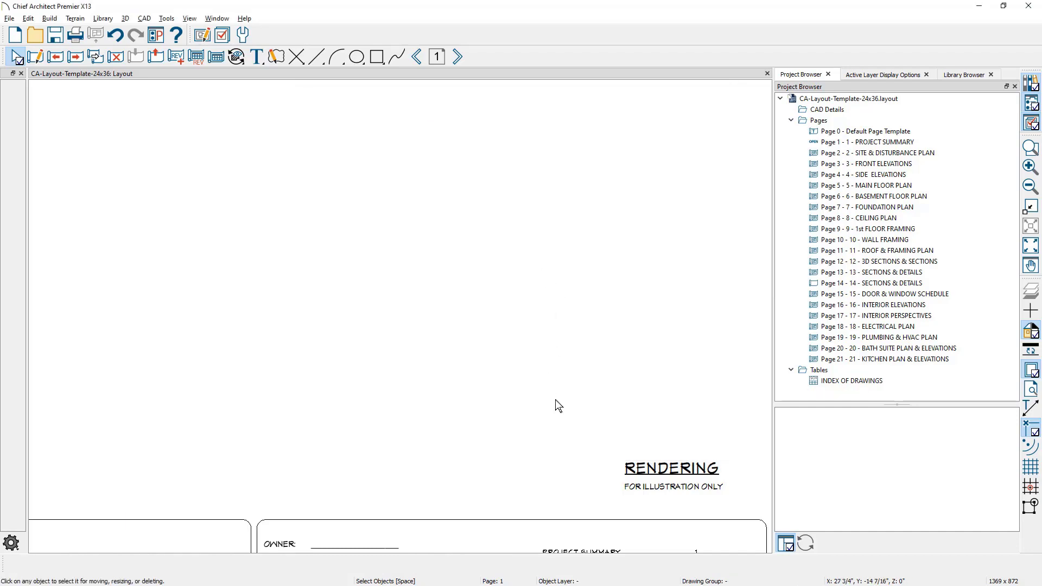
Step: Delete page 8, CEILING PLAN, from the layout while the index of drawings on page 1 is in view
{"action": "middle_click_drag", "start_coordinate": [556, 405], "coordinate": [421, 100]}
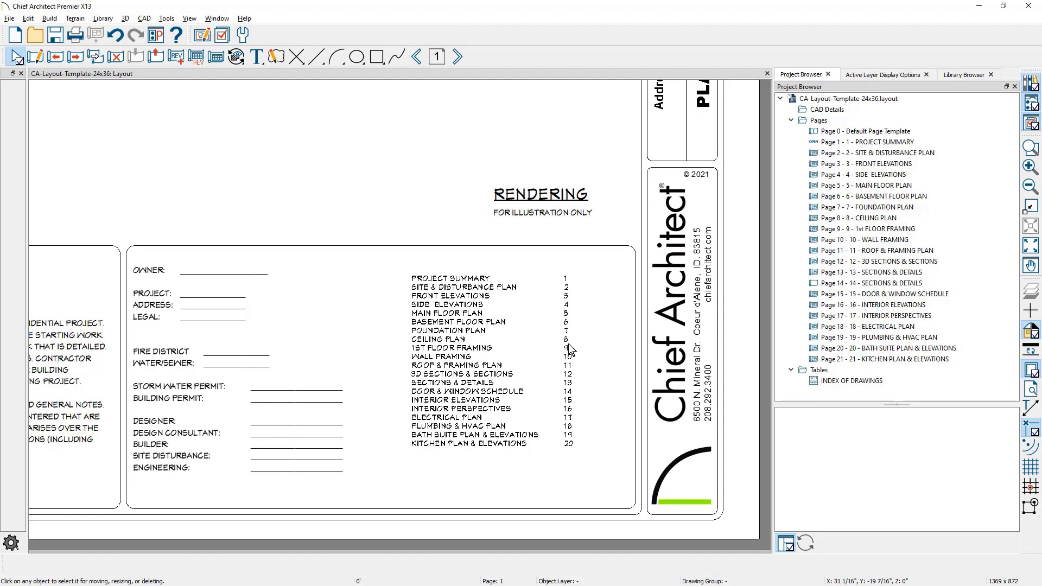
{"action": "right_click", "coordinate": [858, 220]}
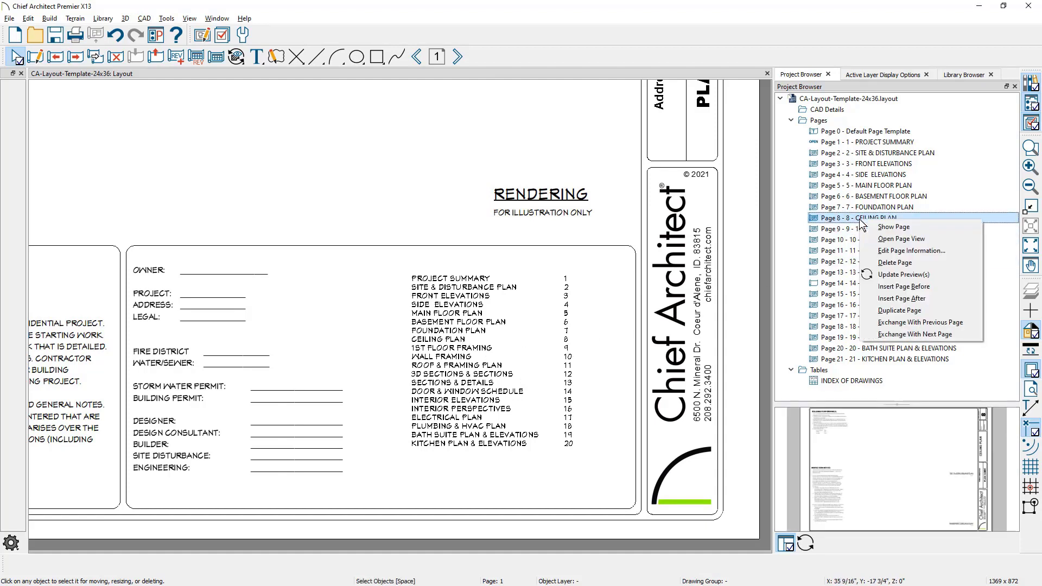
{"action": "left_click", "coordinate": [916, 263]}
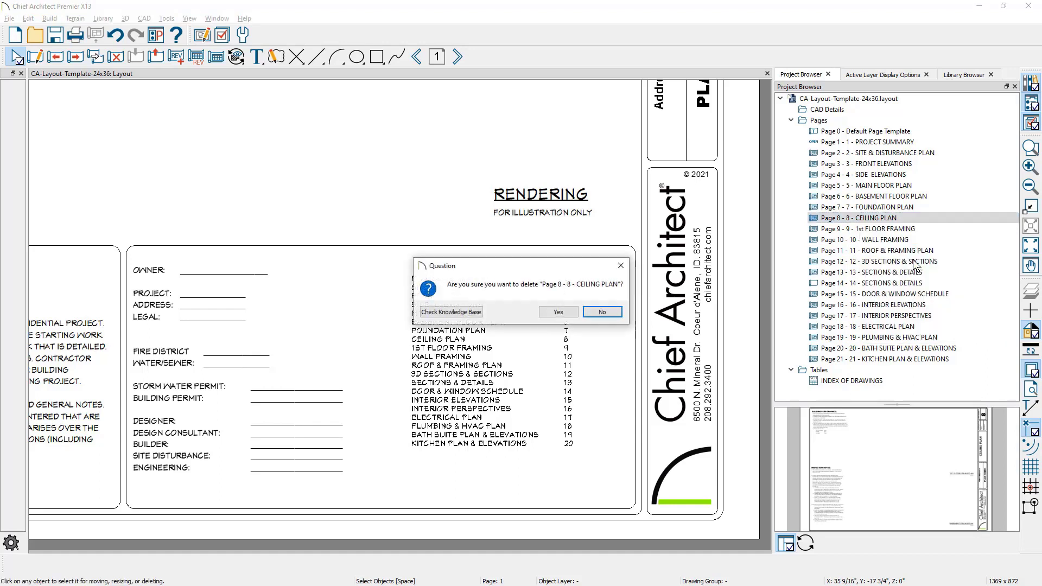
{"action": "left_click", "coordinate": [555, 313]}
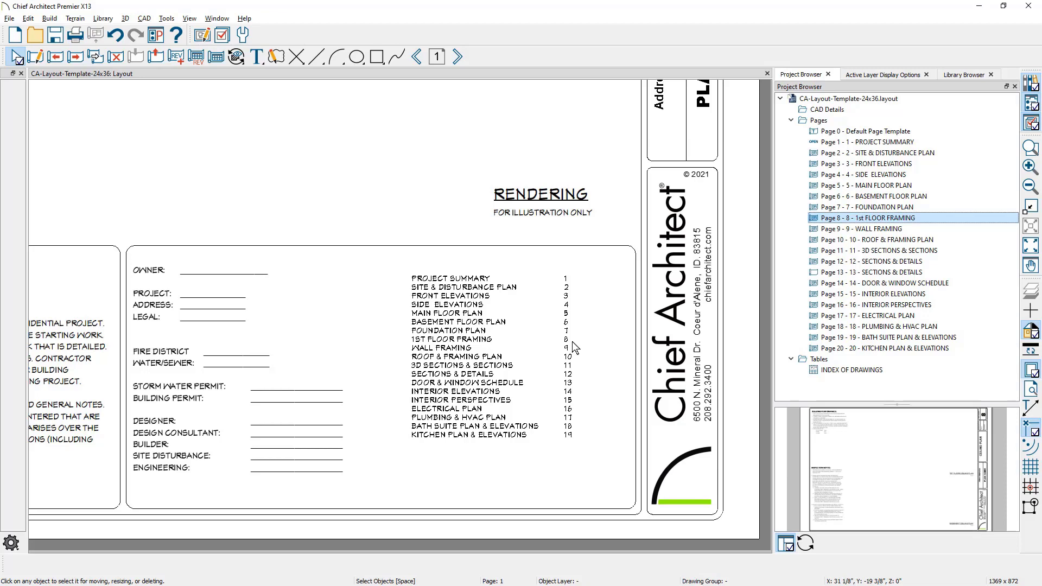
Step: Show layout page 5, MAIN FLOOR PLAN, with its whole sheet in view
{"action": "scroll", "coordinate": [569, 317], "scroll_direction": "down", "scroll_amount": 1}
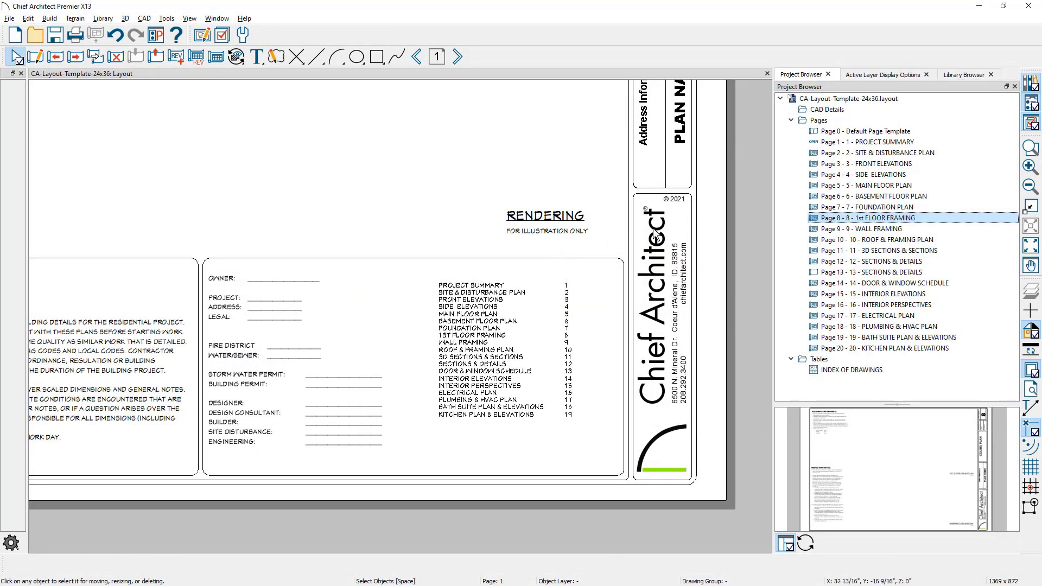
{"action": "double_click", "coordinate": [856, 185]}
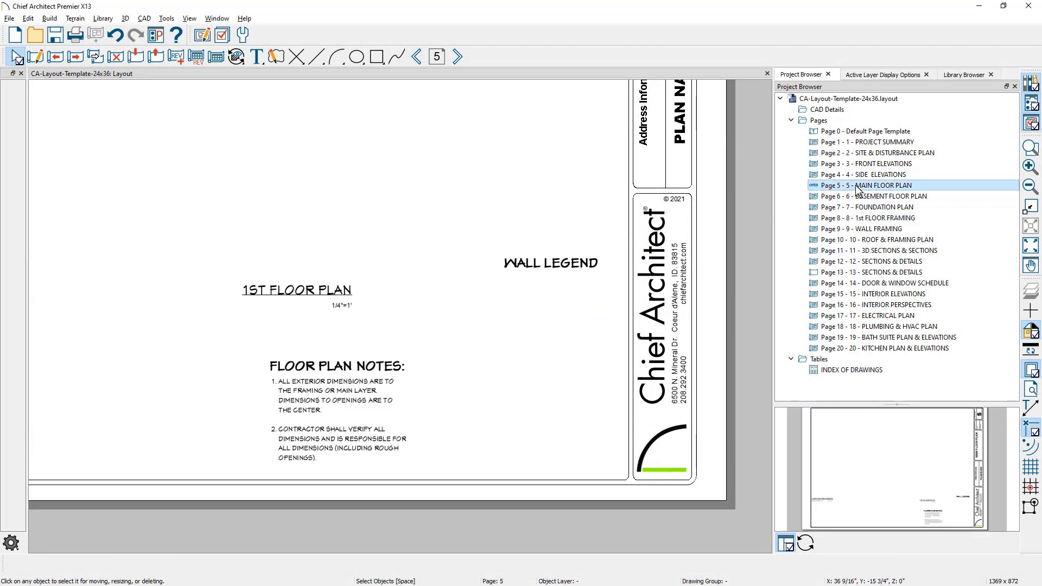
{"action": "scroll", "coordinate": [623, 229], "scroll_direction": "down", "scroll_amount": 2}
{"action": "middle_click_drag", "start_coordinate": [624, 229], "coordinate": [689, 407]}
{"action": "scroll", "coordinate": [691, 397], "scroll_direction": "down", "scroll_amount": 1}
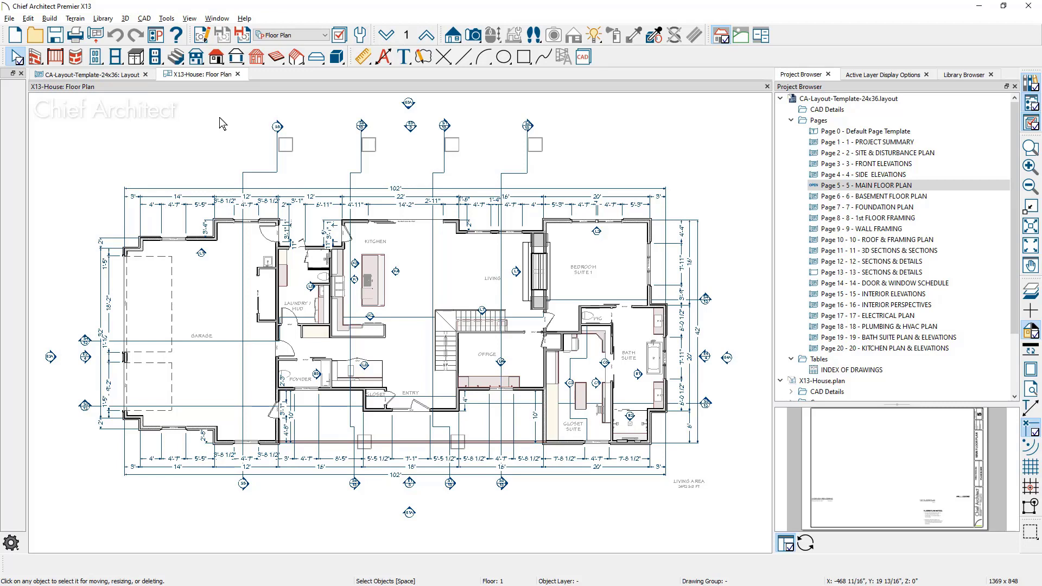
Step: Send the entire X13-House floor plan view to page 5 of CA-Layout-Template-24x36 at a scale of 3/8 in = 1 ft
{"action": "left_click", "coordinate": [14, 20]}
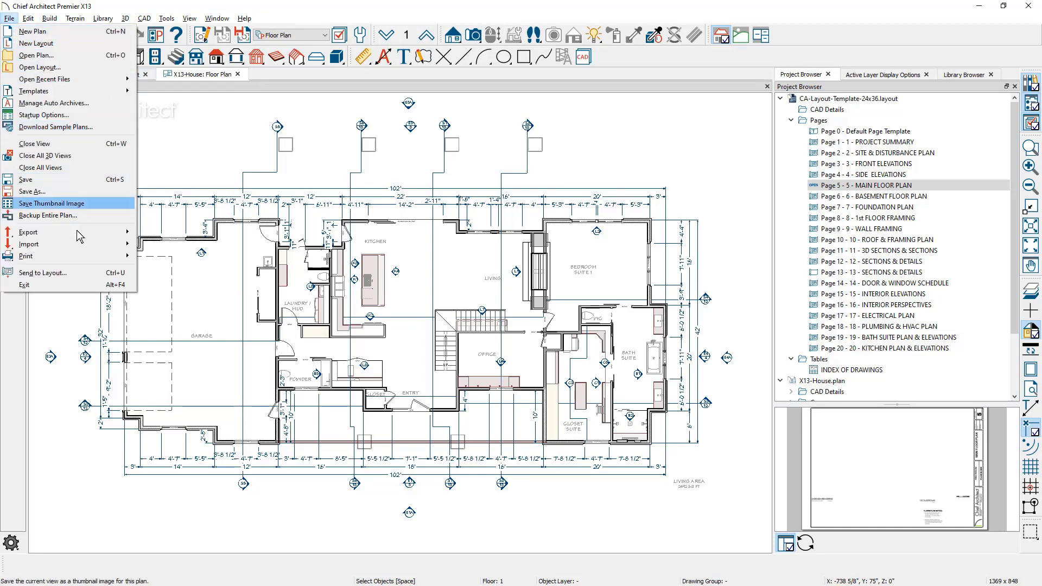
{"action": "left_click", "coordinate": [92, 274]}
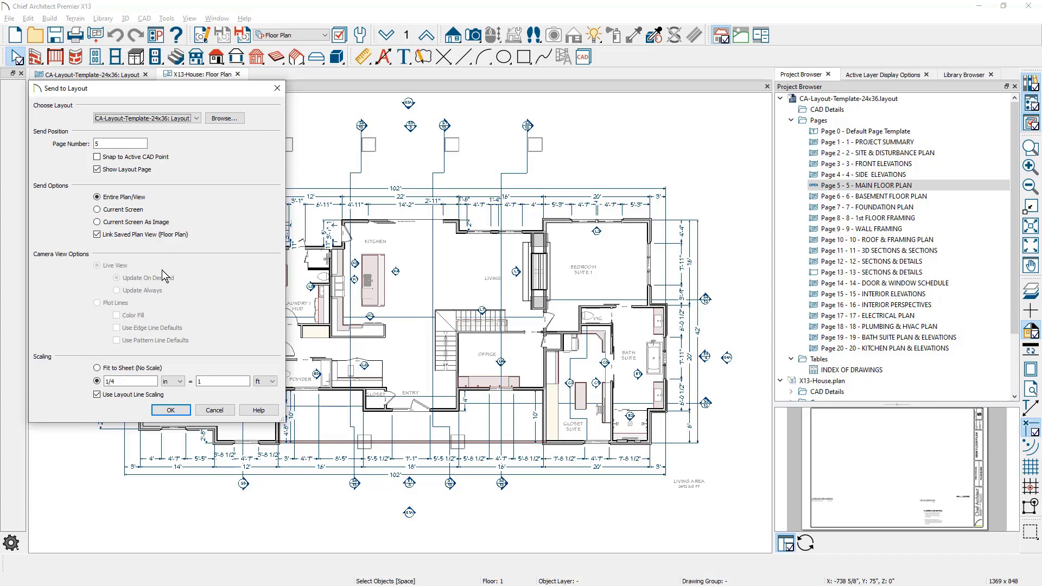
{"action": "left_click", "coordinate": [134, 382]}
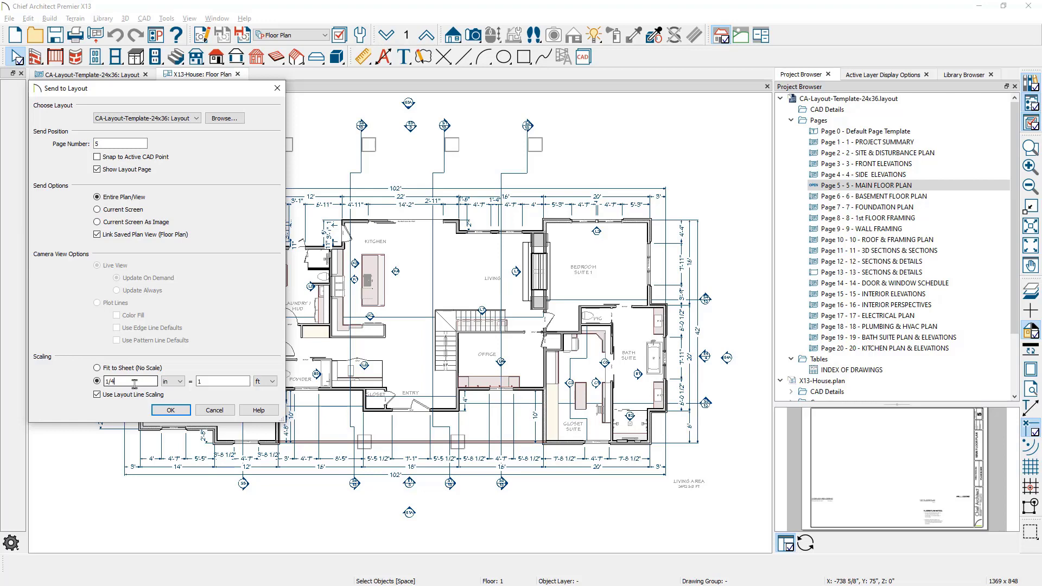
{"action": "key", "text": "BackSpace"}
{"action": "key", "text": "BackSpace"}
{"action": "key", "text": "BackSpace"}
{"action": "type", "text": "3/8"}
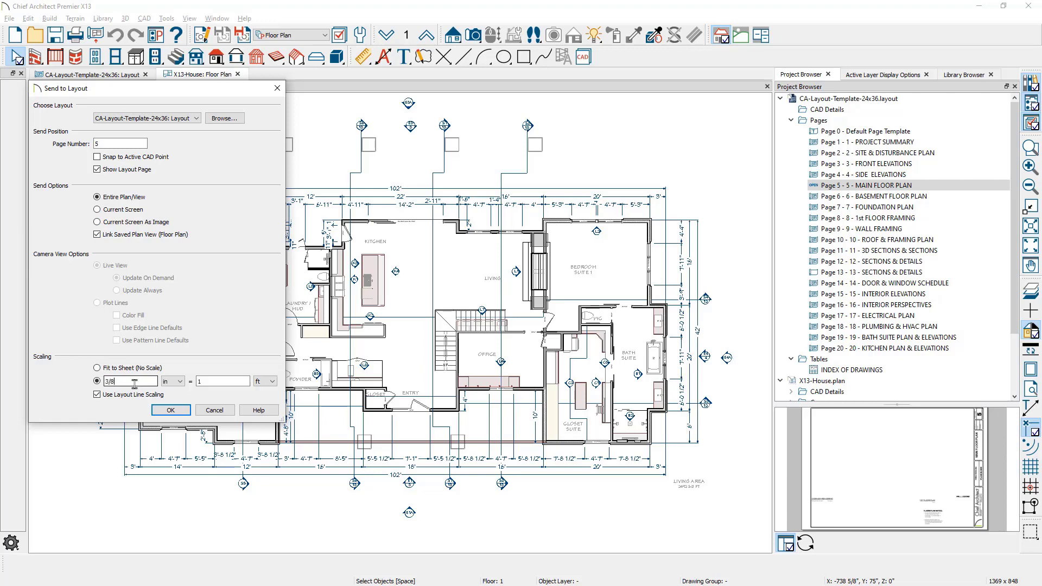
{"action": "left_click", "coordinate": [170, 411]}
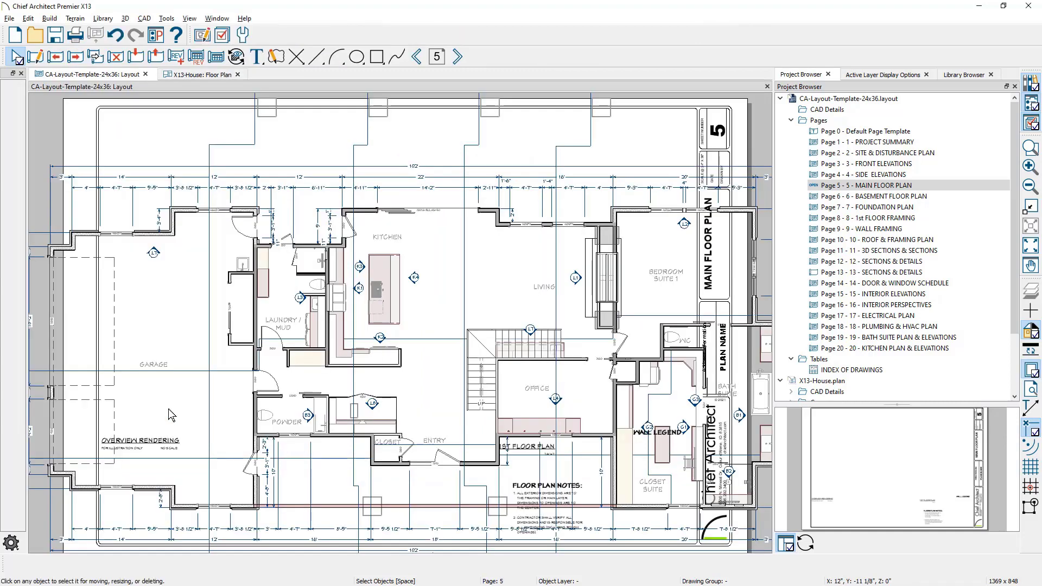
Step: Rescale the floor plan's layout box on page 5 to 1/4 in = 1 ft
{"action": "scroll", "coordinate": [343, 367], "scroll_direction": "down", "scroll_amount": 3}
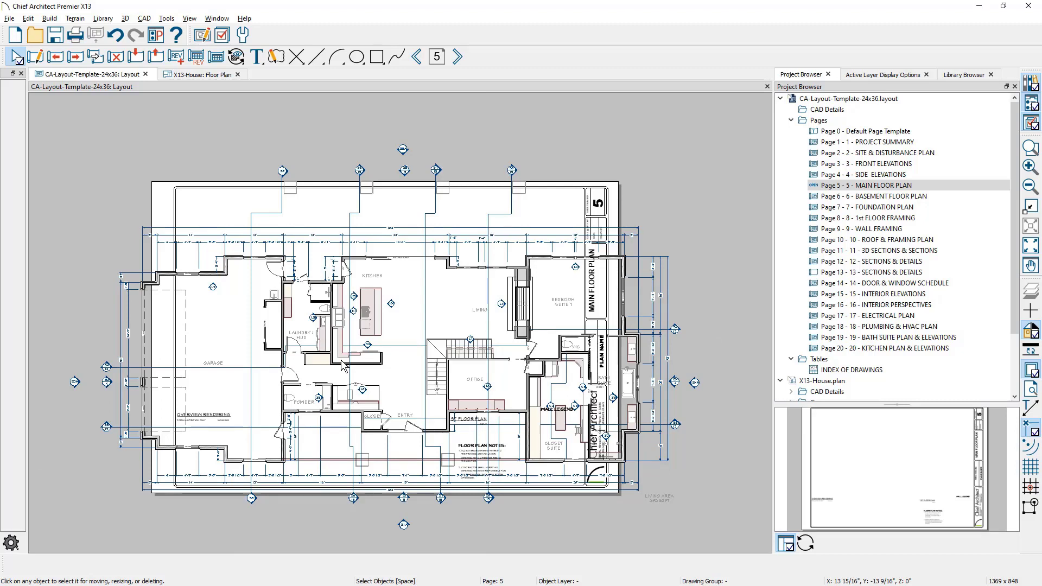
{"action": "left_click", "coordinate": [408, 370]}
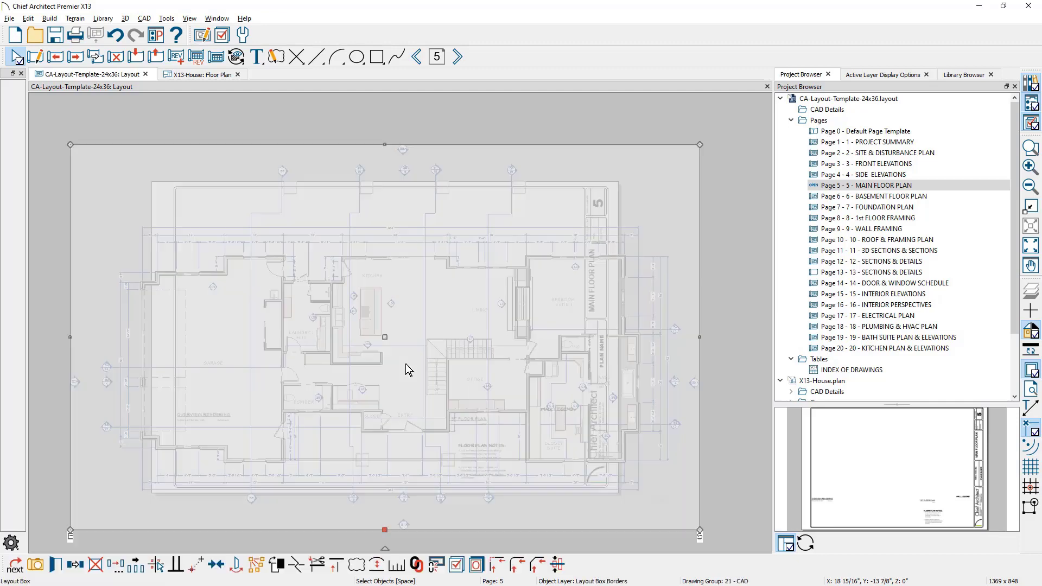
{"action": "left_click", "coordinate": [400, 567]}
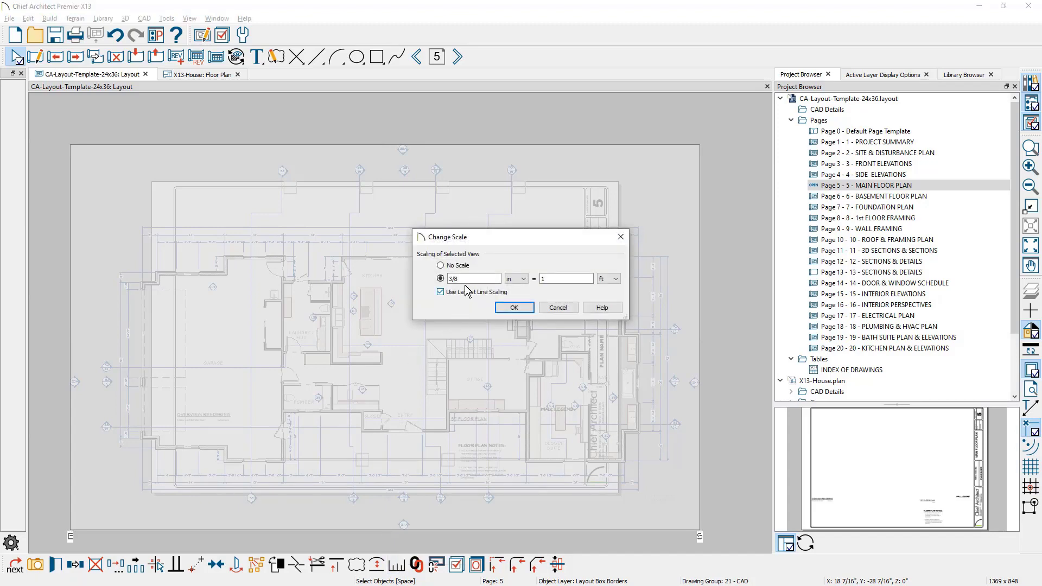
{"action": "left_click_drag", "start_coordinate": [477, 279], "coordinate": [418, 277]}
{"action": "type", "text": "1/4"}
{"action": "key", "text": "Return"}
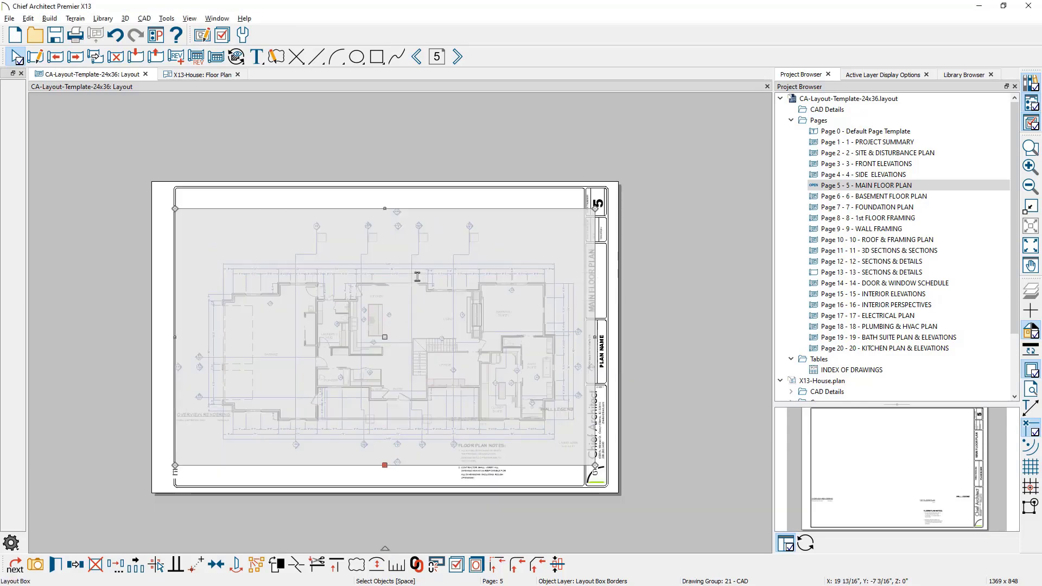
{"action": "key", "text": "Escape"}
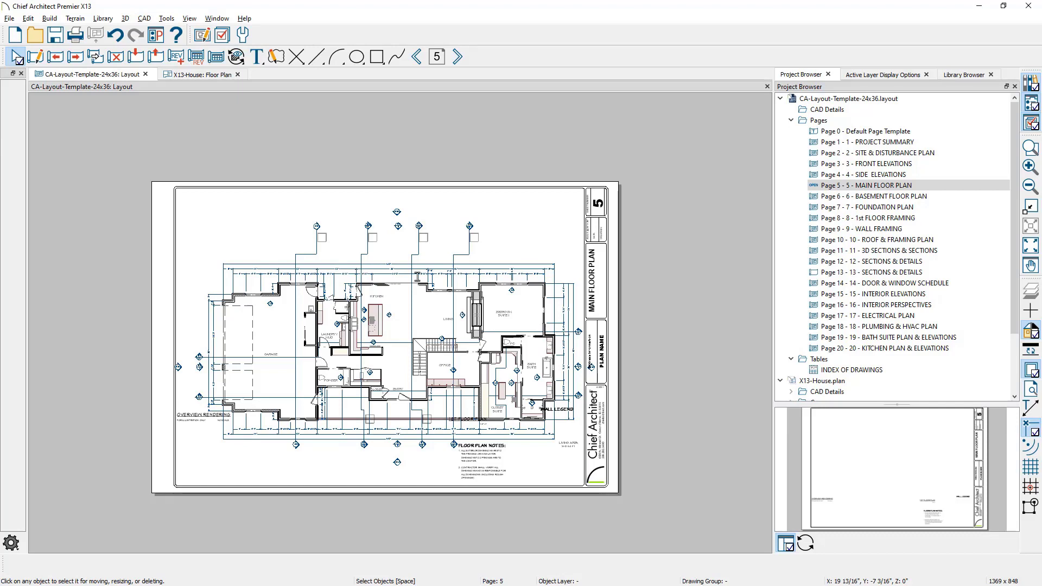
Step: Crop the floor plan's layout box by pulling both side edges inward and raising its lower edge above the E1A callout
{"action": "left_click", "coordinate": [508, 374]}
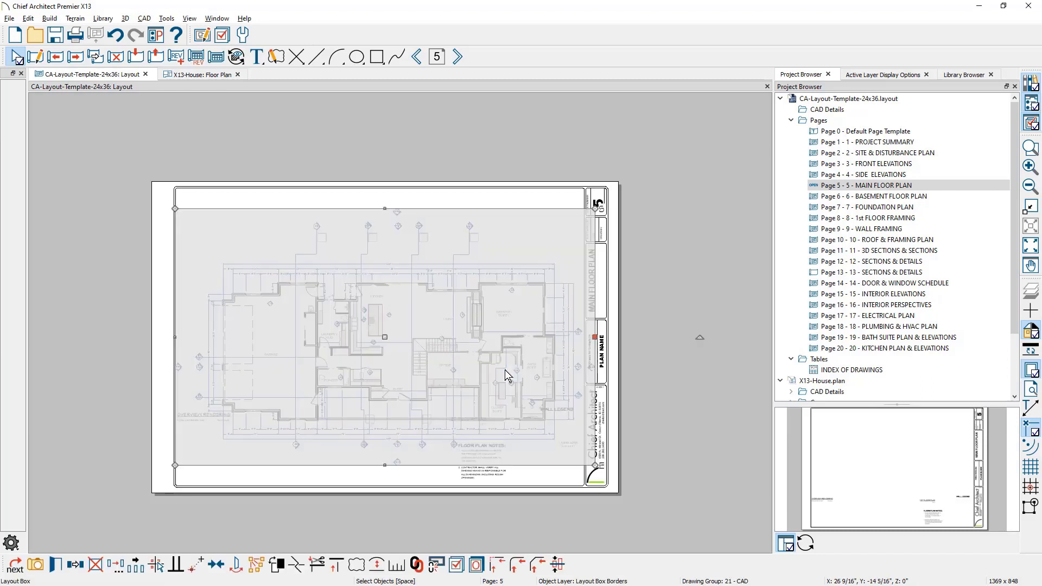
{"action": "left_click_drag", "start_coordinate": [592, 337], "coordinate": [582, 336]}
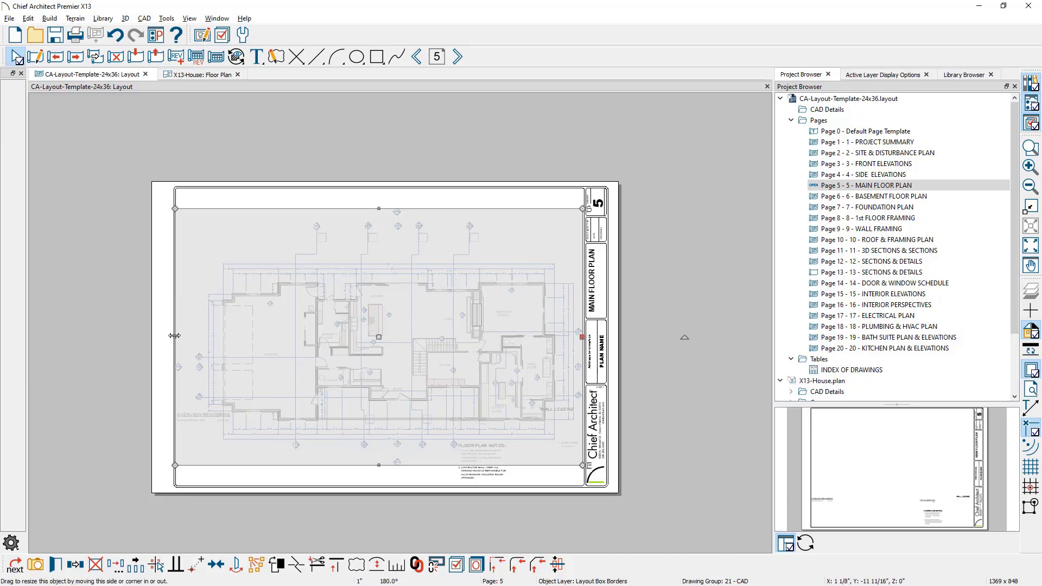
{"action": "left_click_drag", "start_coordinate": [175, 339], "coordinate": [187, 338]}
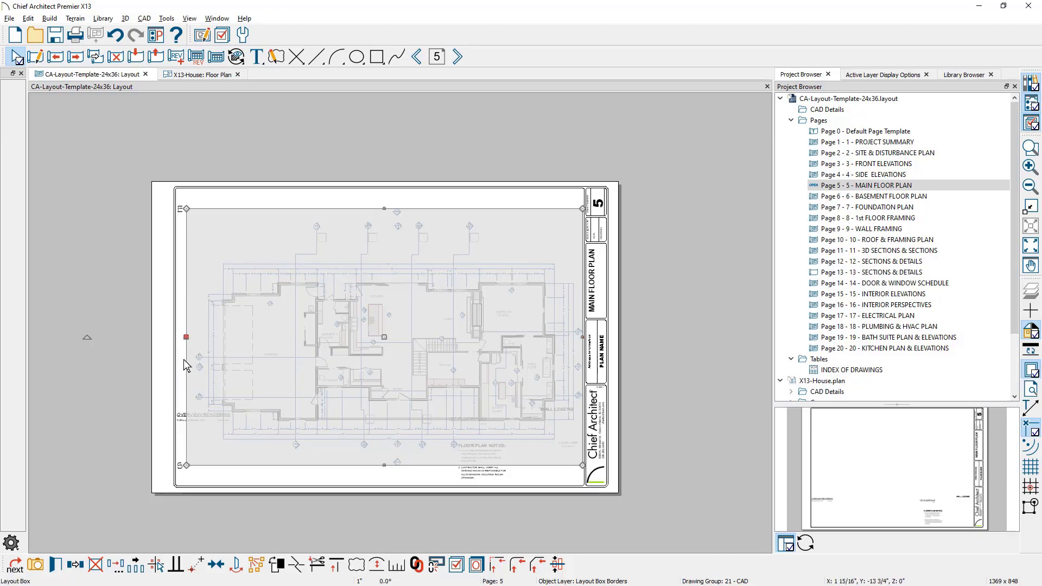
{"action": "scroll", "coordinate": [401, 486], "scroll_direction": "up", "scroll_amount": 1}
{"action": "scroll", "coordinate": [402, 485], "scroll_direction": "up", "scroll_amount": 5}
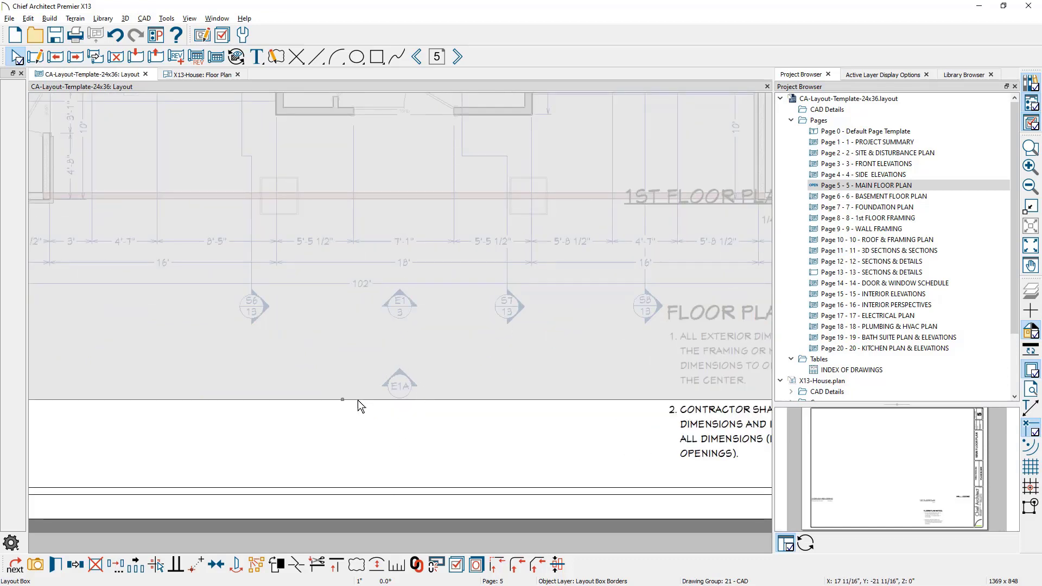
{"action": "left_click_drag", "start_coordinate": [342, 399], "coordinate": [347, 345]}
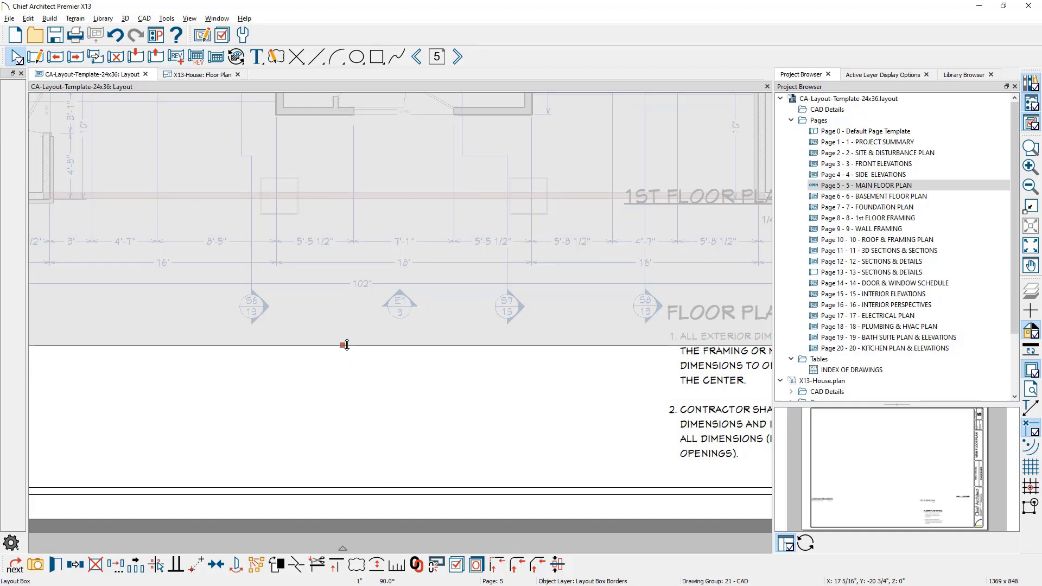
{"action": "key", "text": "Escape"}
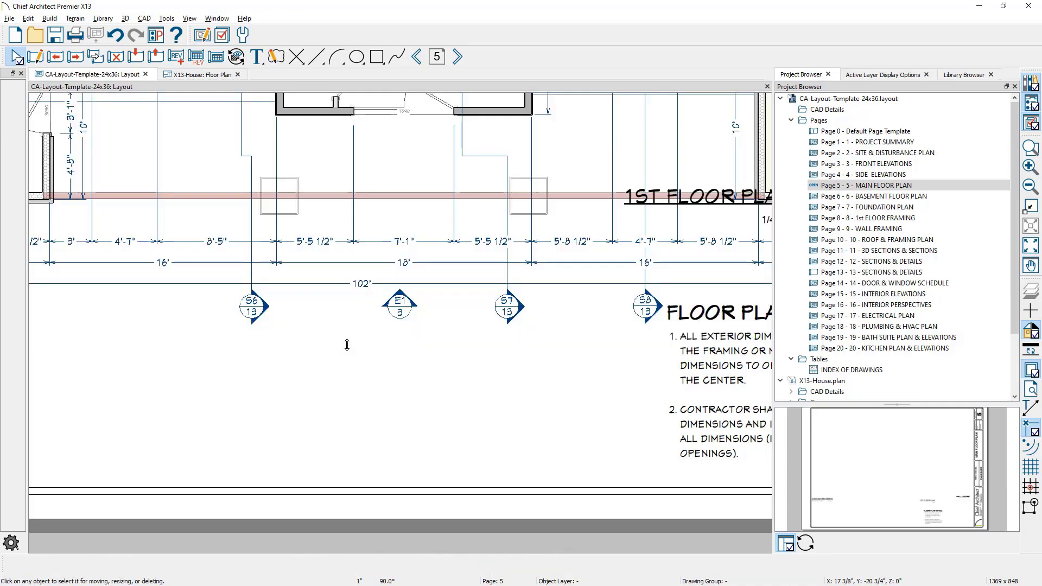
Step: Try to notch the floor plan's layout box by breaking its upper edge and lowering the segment beside the title block
{"action": "scroll", "coordinate": [347, 345], "scroll_direction": "down", "scroll_amount": 2}
{"action": "scroll", "coordinate": [347, 345], "scroll_direction": "down", "scroll_amount": 2}
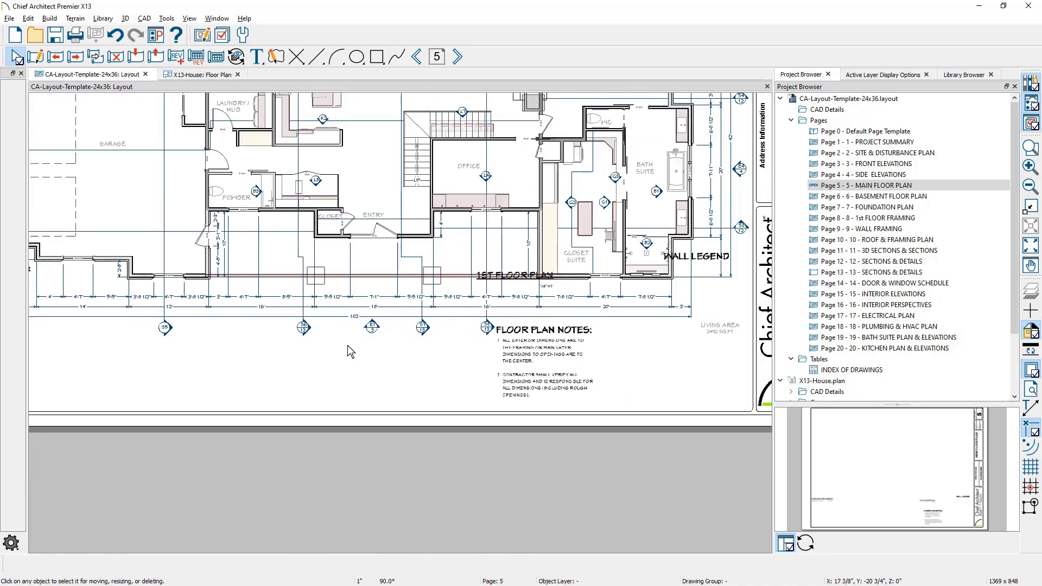
{"action": "middle_click_drag", "start_coordinate": [347, 345], "coordinate": [331, 537]}
{"action": "key", "text": "Escape"}
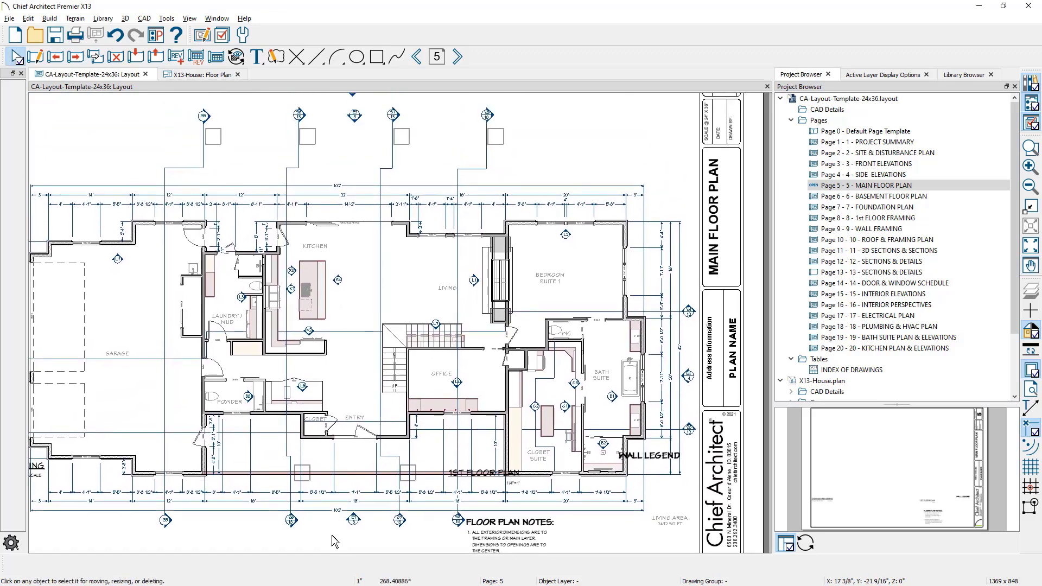
{"action": "left_click", "coordinate": [442, 322]}
{"action": "scroll", "coordinate": [442, 321], "scroll_direction": "down", "scroll_amount": 2}
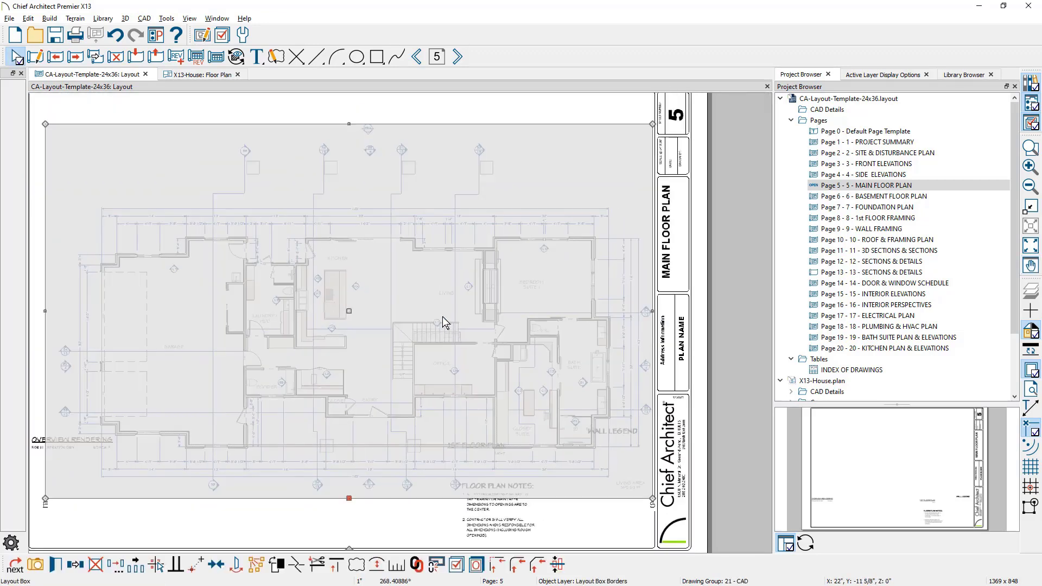
{"action": "key", "text": "Escape"}
{"action": "left_click", "coordinate": [499, 142]}
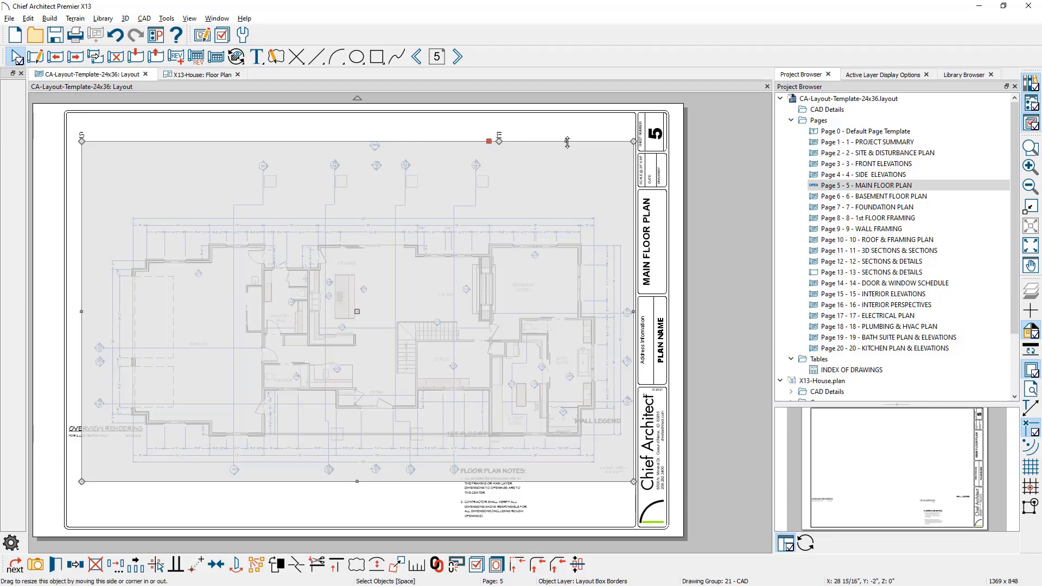
{"action": "left_click_drag", "start_coordinate": [567, 142], "coordinate": [567, 342]}
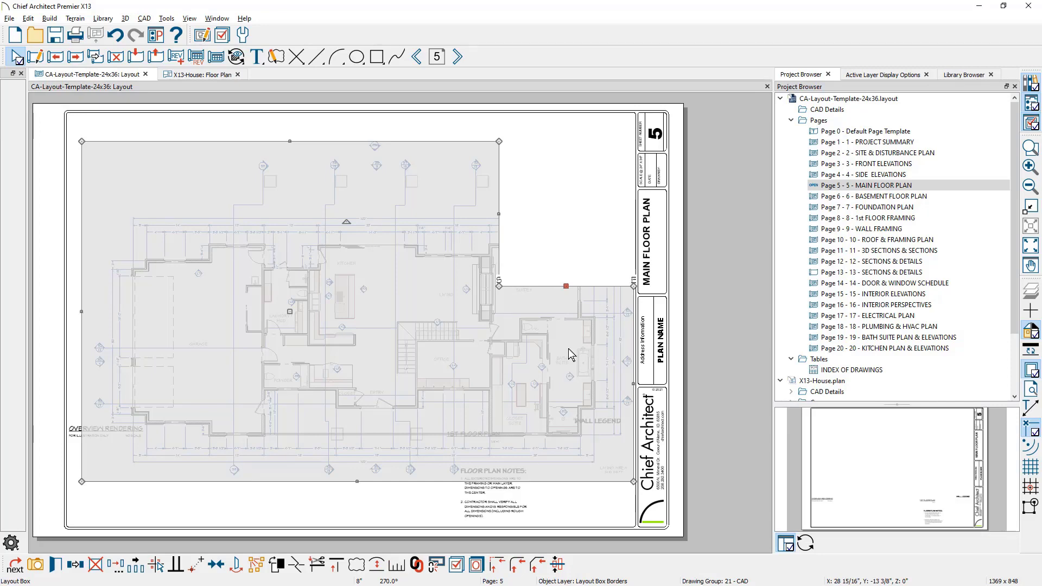
{"action": "left_click_drag", "start_coordinate": [566, 286], "coordinate": [564, 350]}
{"action": "left_click_drag", "start_coordinate": [632, 347], "coordinate": [630, 410]}
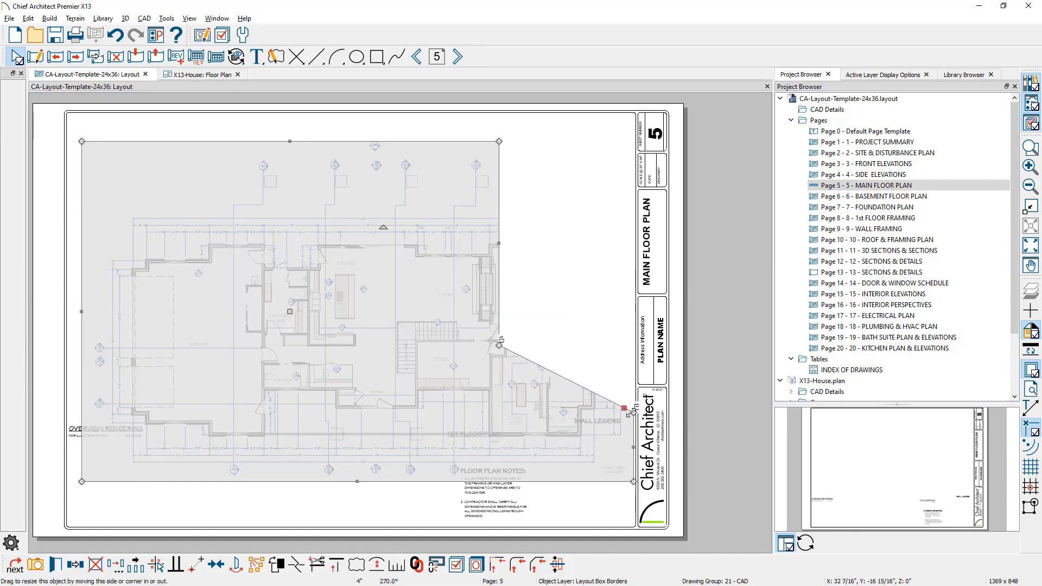
{"action": "left_click", "coordinate": [116, 36]}
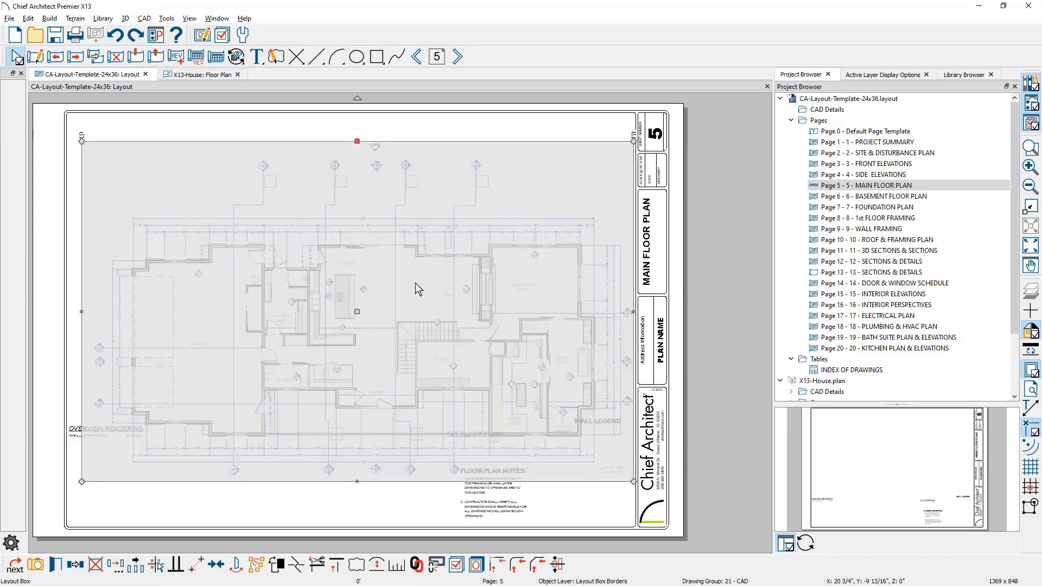
Step: Move the floor plan's layout box up the sheet and trim its upper edge to just inside the border
{"action": "left_click_drag", "start_coordinate": [362, 318], "coordinate": [362, 282]}
{"action": "left_click_drag", "start_coordinate": [357, 104], "coordinate": [358, 119]}
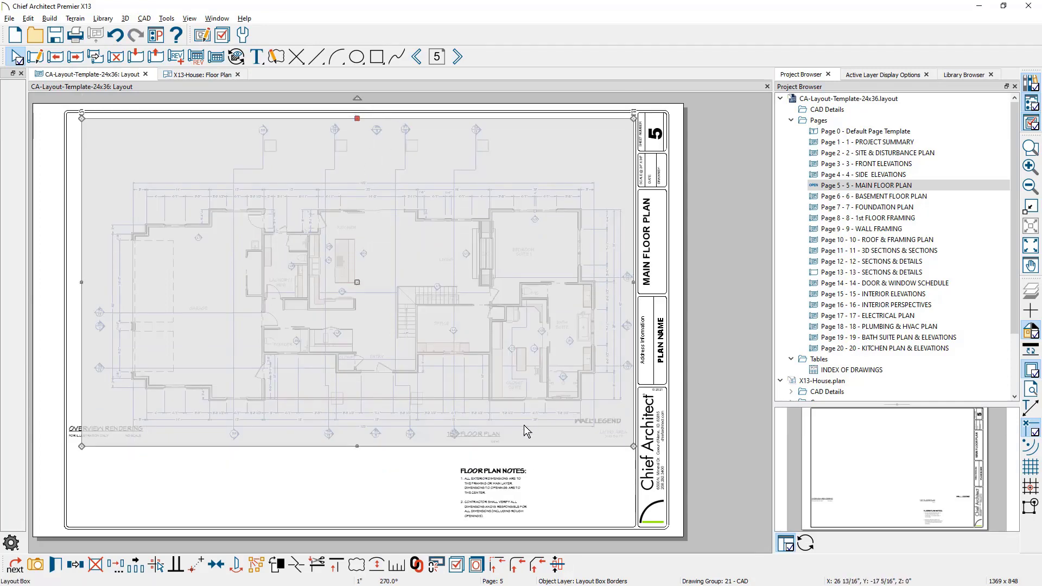
{"action": "left_click", "coordinate": [470, 447]}
Step: Move the 1ST FLOOR PLAN title beneath the garage and nudge the floor plan's layout box slightly upward
{"action": "left_click_drag", "start_coordinate": [434, 421], "coordinate": [528, 468]}
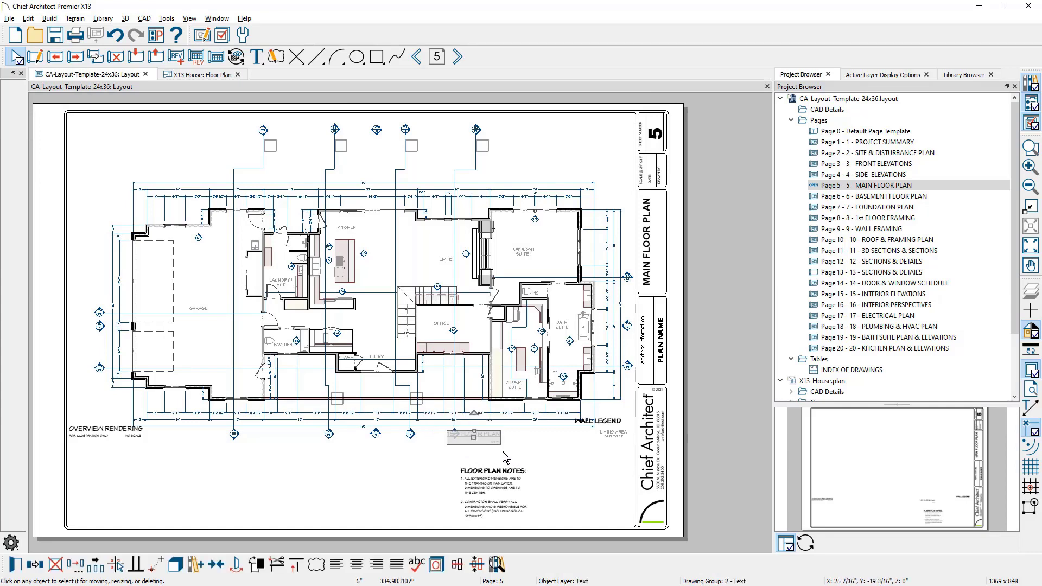
{"action": "left_click_drag", "start_coordinate": [471, 438], "coordinate": [180, 438]}
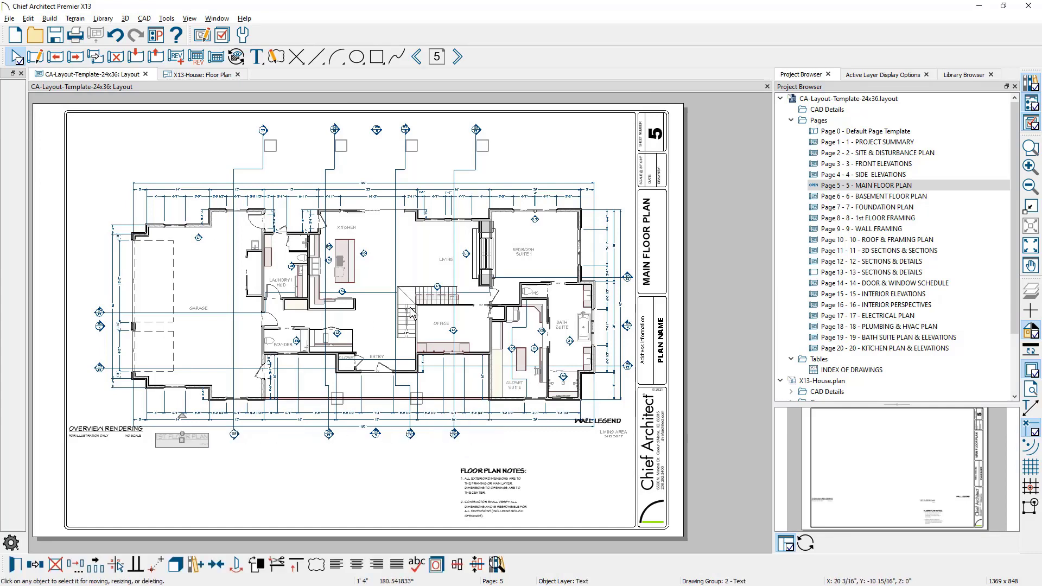
{"action": "left_click", "coordinate": [370, 291]}
{"action": "left_click_drag", "start_coordinate": [357, 282], "coordinate": [357, 276]}
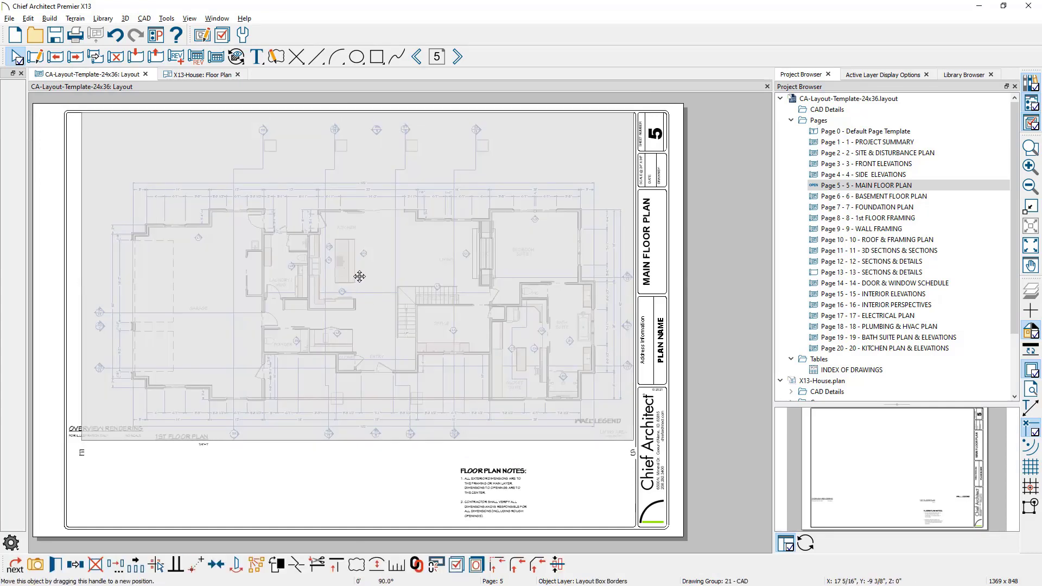
Step: Move the OVERVIEW RENDERING text block straight down about 3 in, clear of the 1ST FLOOR PLAN title
{"action": "scroll", "coordinate": [304, 380], "scroll_direction": "up", "scroll_amount": 5}
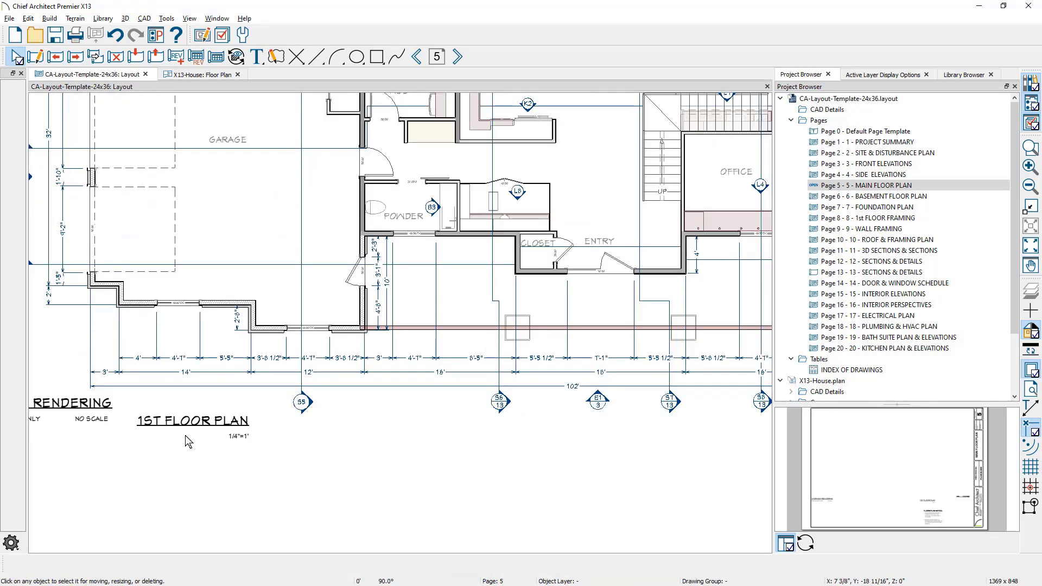
{"action": "middle_click_drag", "start_coordinate": [289, 395], "coordinate": [327, 380]}
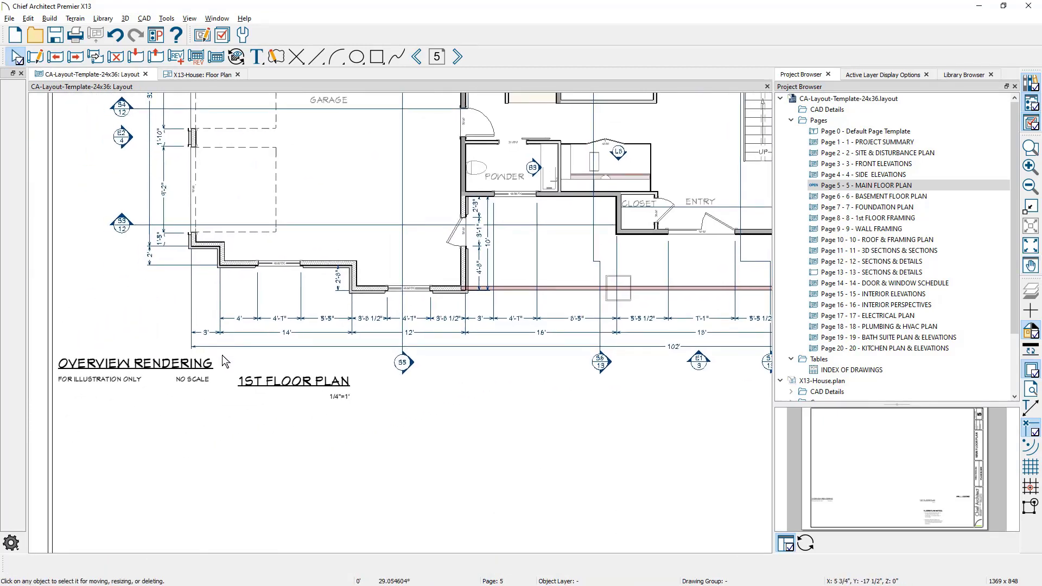
{"action": "left_click", "coordinate": [106, 370]}
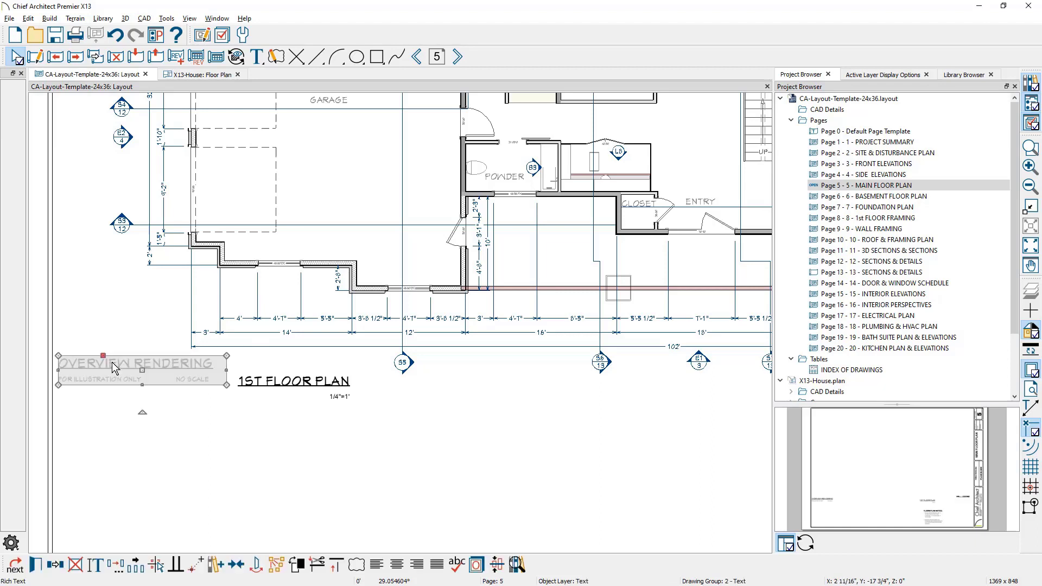
{"action": "left_click_drag", "start_coordinate": [145, 370], "coordinate": [145, 467]}
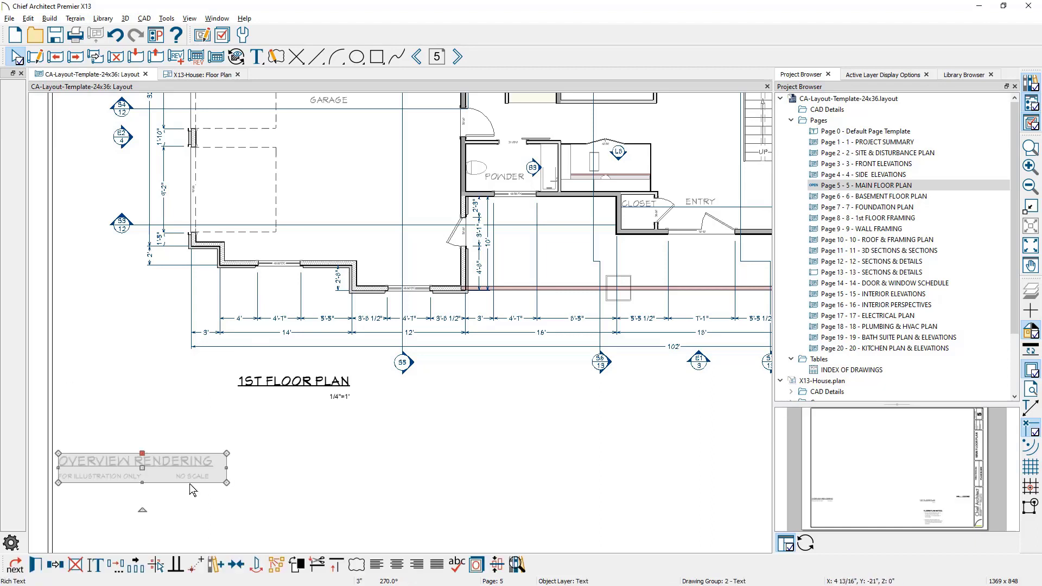
{"action": "left_click", "coordinate": [191, 489]}
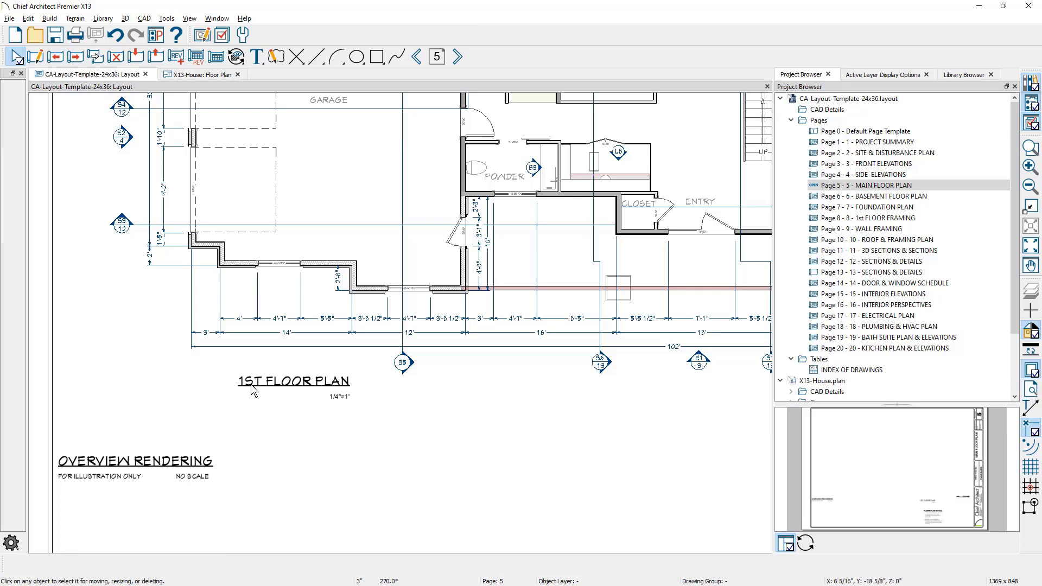
Step: Turn on display of the Layout Box Labels layer for the floor plan's layout box
{"action": "left_click", "coordinate": [287, 326]}
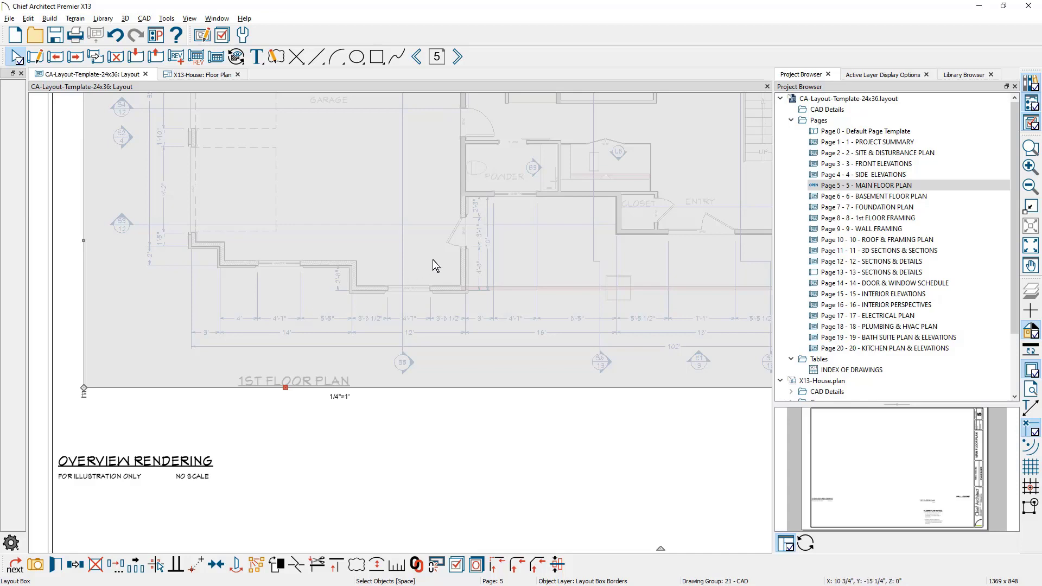
{"action": "left_click", "coordinate": [867, 75]}
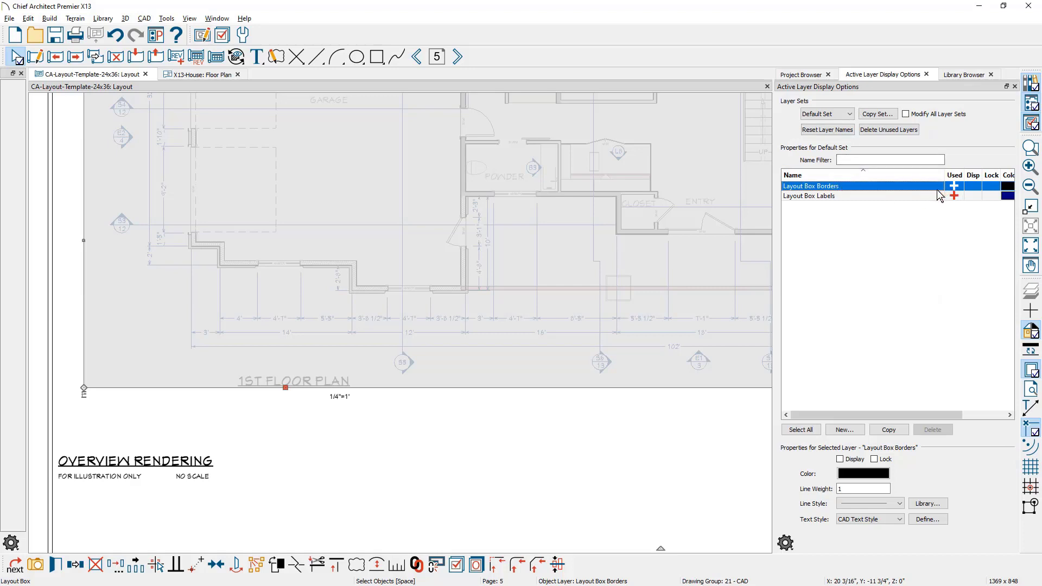
{"action": "left_click", "coordinate": [830, 197]}
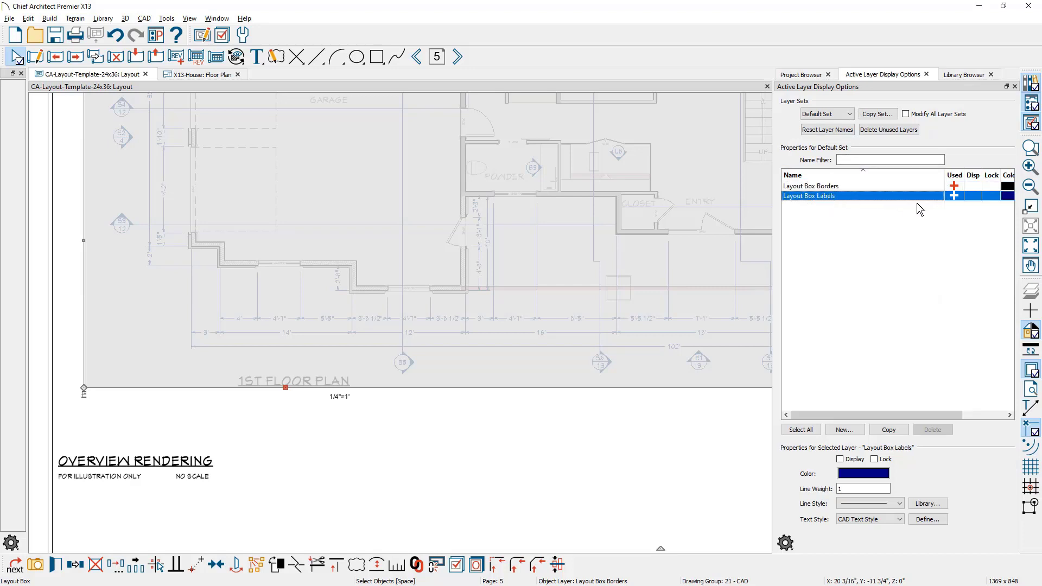
{"action": "left_click", "coordinate": [973, 197]}
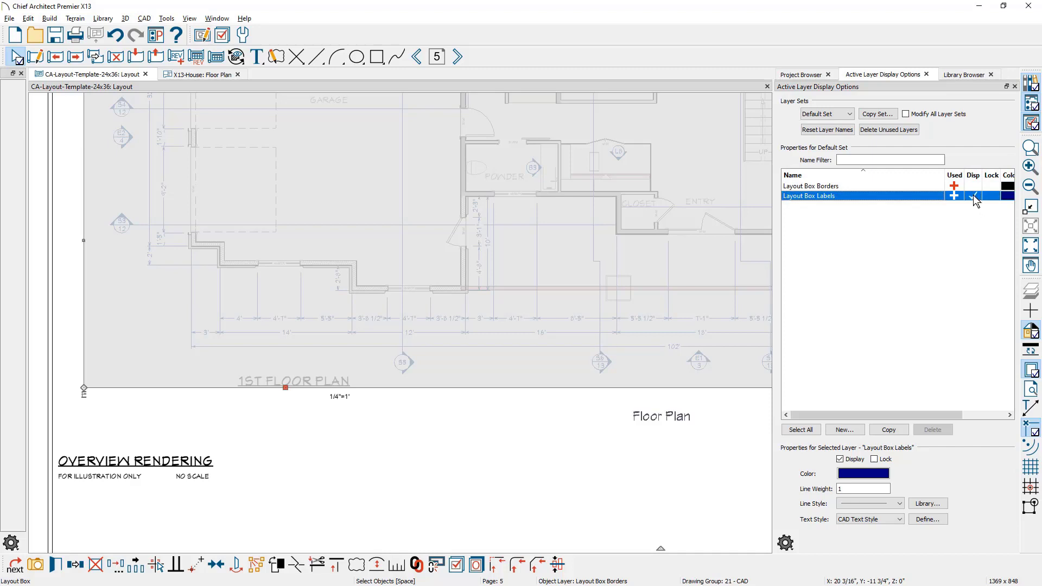
{"action": "left_click_drag", "start_coordinate": [629, 485], "coordinate": [465, 432]}
{"action": "key", "text": "space"}
Step: Review the saved text styles available for the Layout Box Labels layer
{"action": "left_click", "coordinate": [500, 395]}
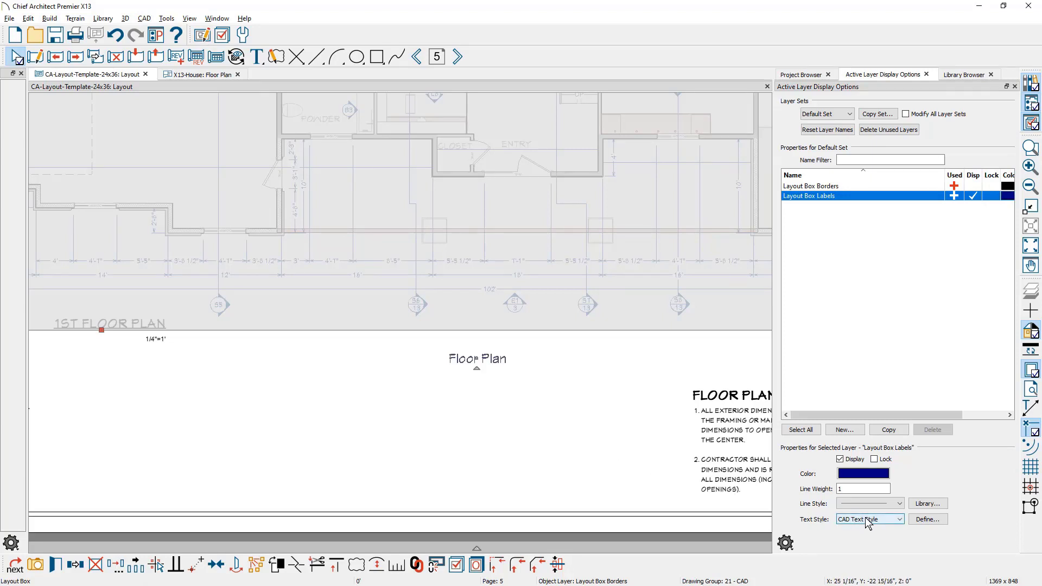
{"action": "left_click", "coordinate": [921, 520]}
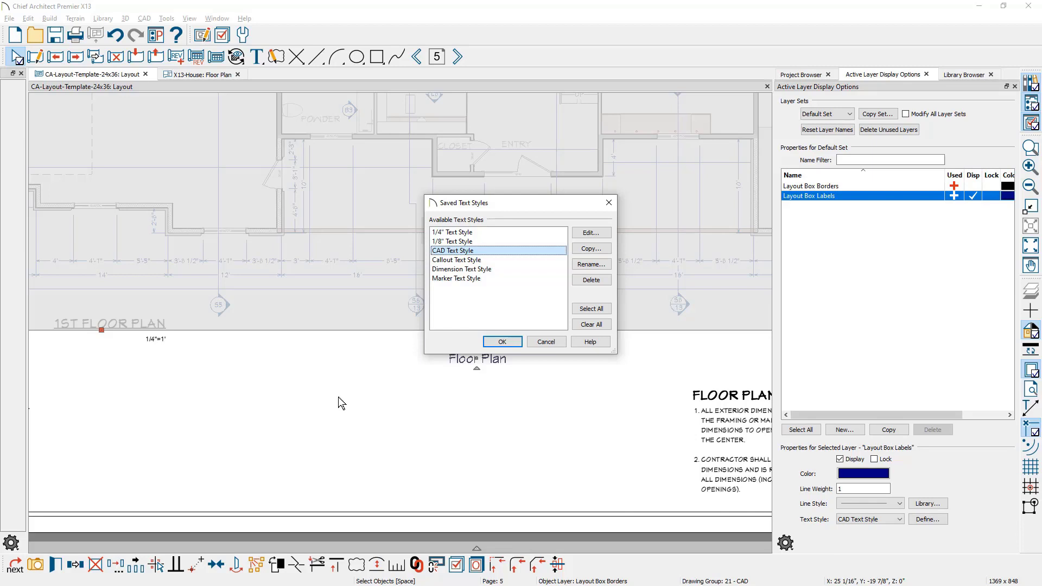
{"action": "key", "text": "Return"}
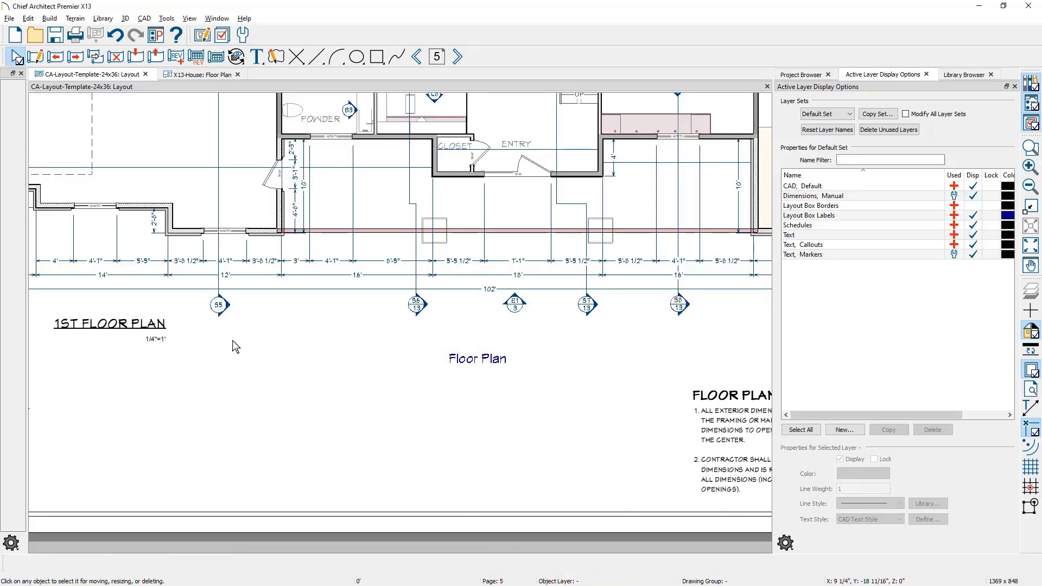
Step: Give the floor plan's layout box a specified label reading Floor Plan followed by the Box Scale macro, %box_scale%
{"action": "left_click", "coordinate": [468, 272]}
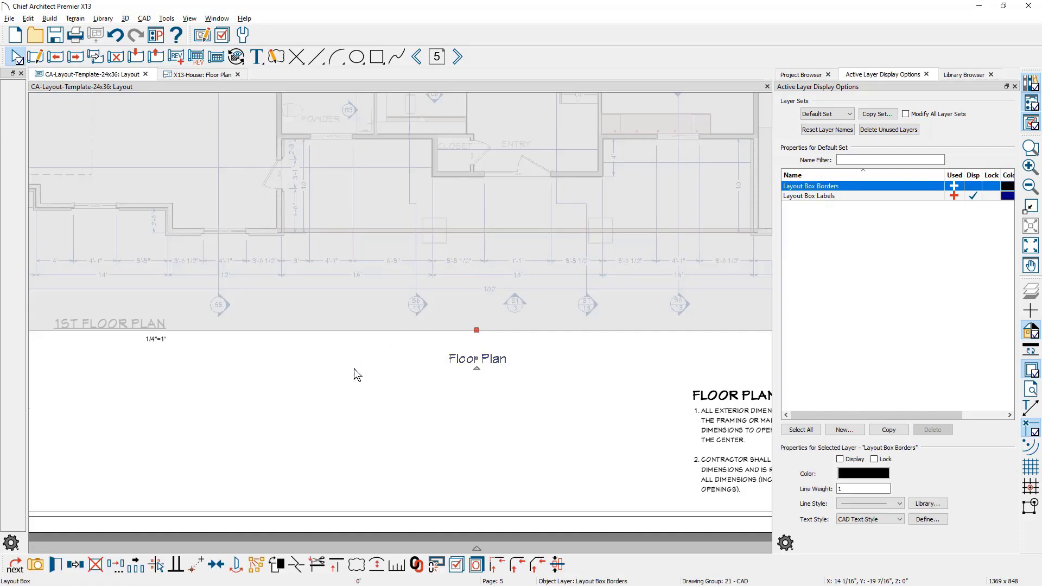
{"action": "left_click", "coordinate": [57, 566]}
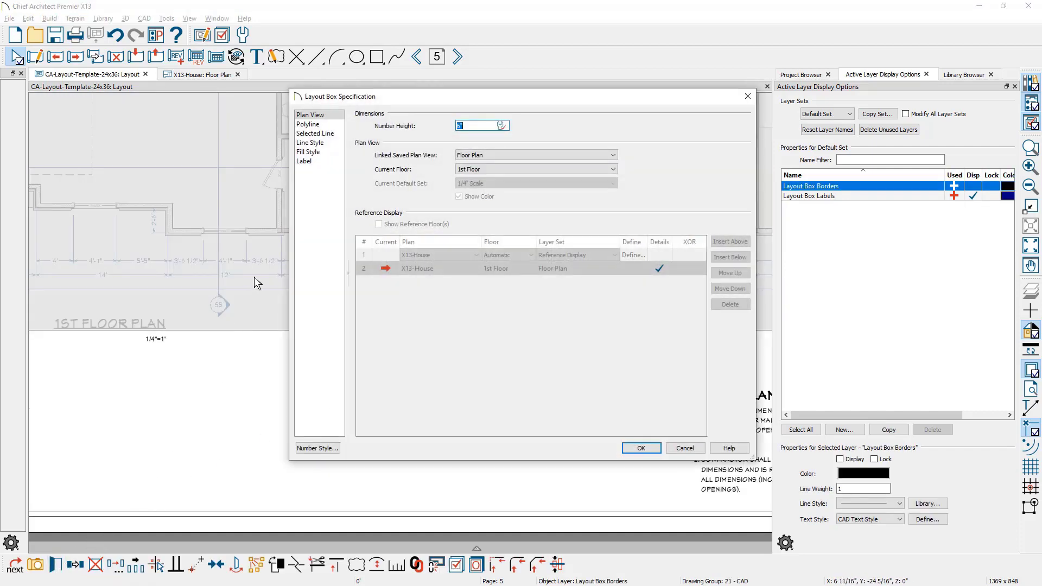
{"action": "left_click", "coordinate": [314, 162]}
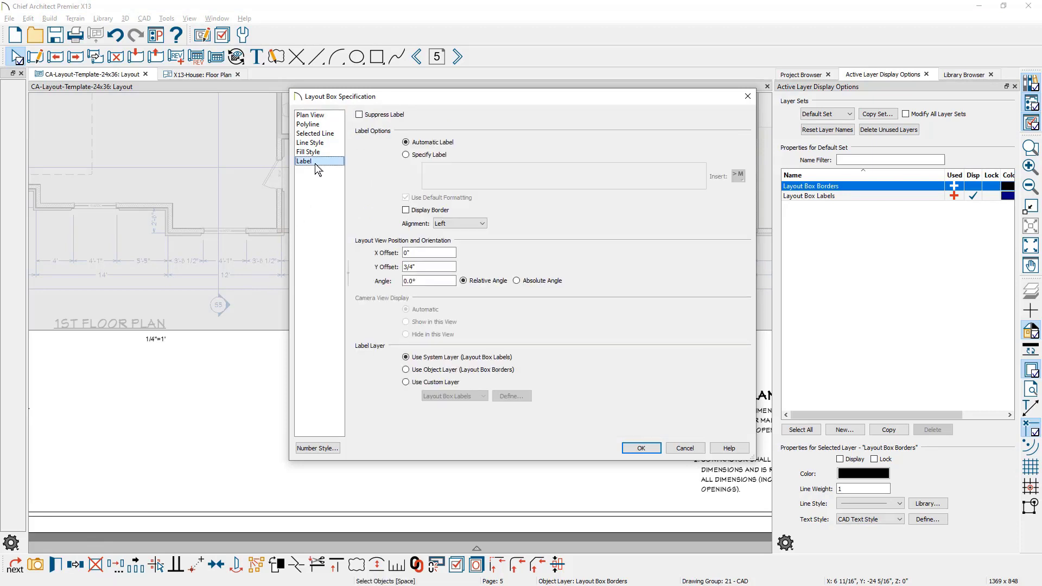
{"action": "left_click", "coordinate": [416, 155]}
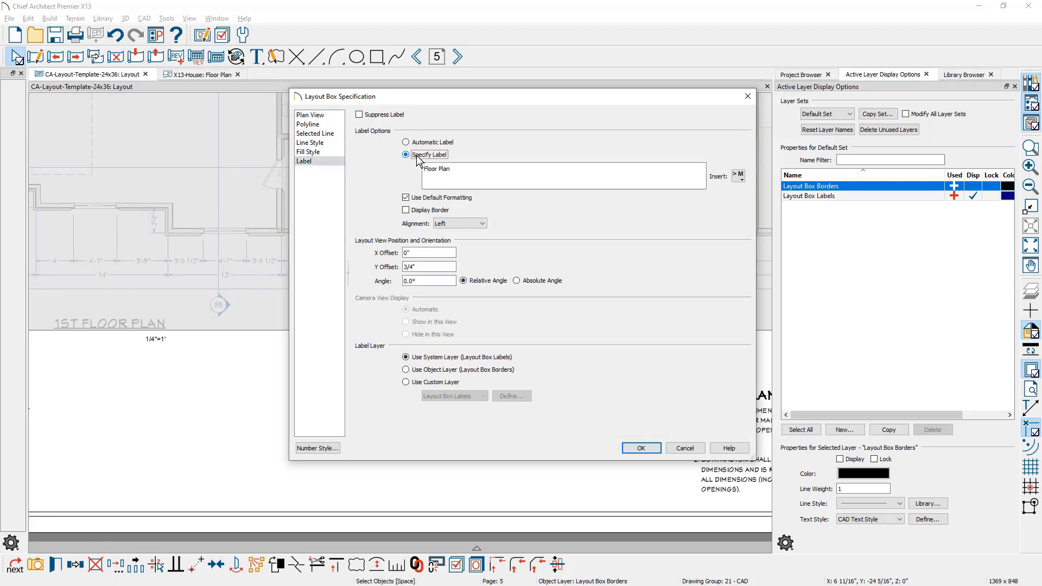
{"action": "left_click", "coordinate": [464, 168]}
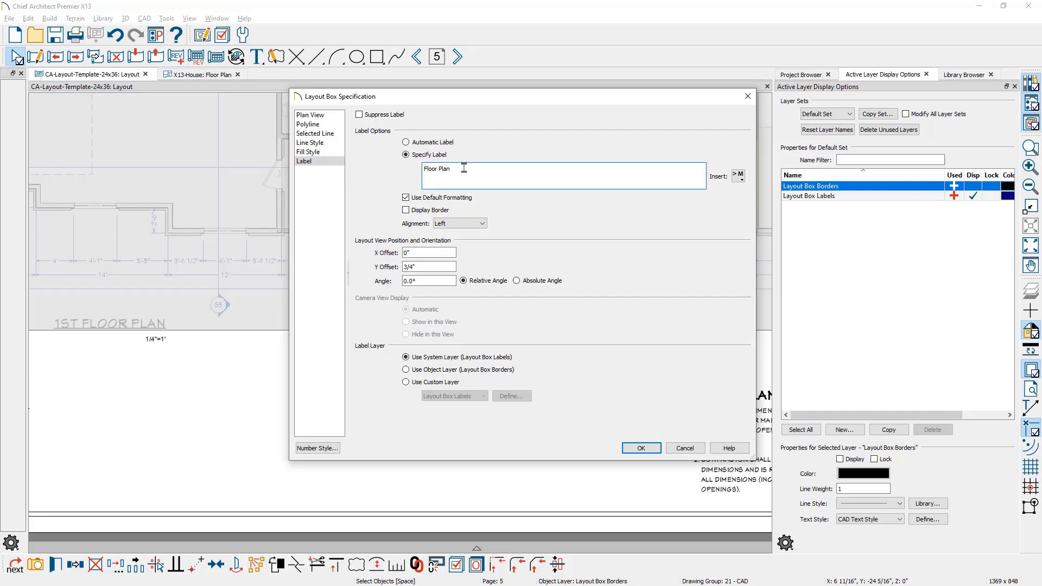
{"action": "left_click", "coordinate": [739, 177]}
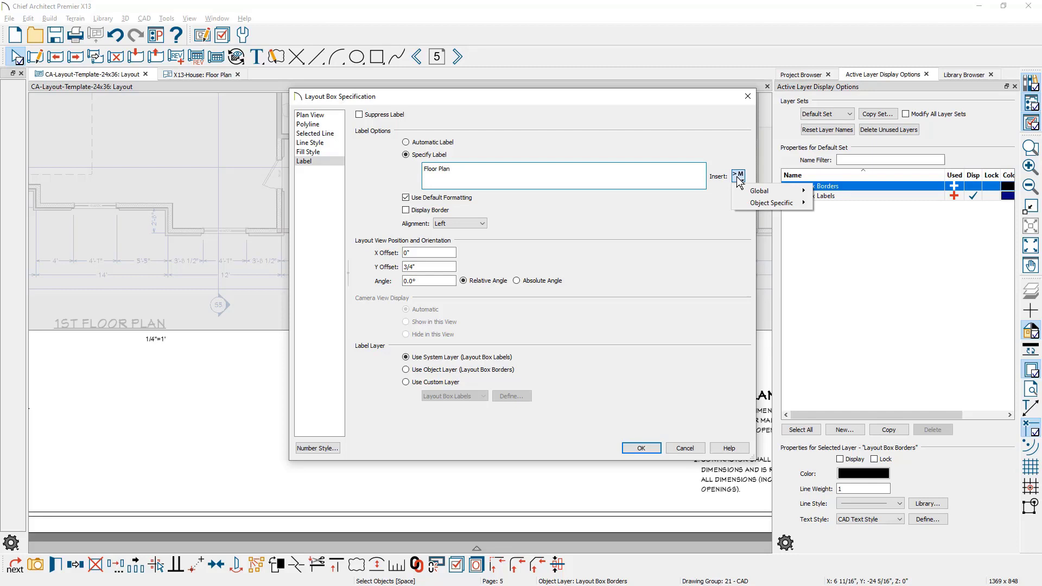
{"action": "mouse_move", "coordinate": [769, 204]}
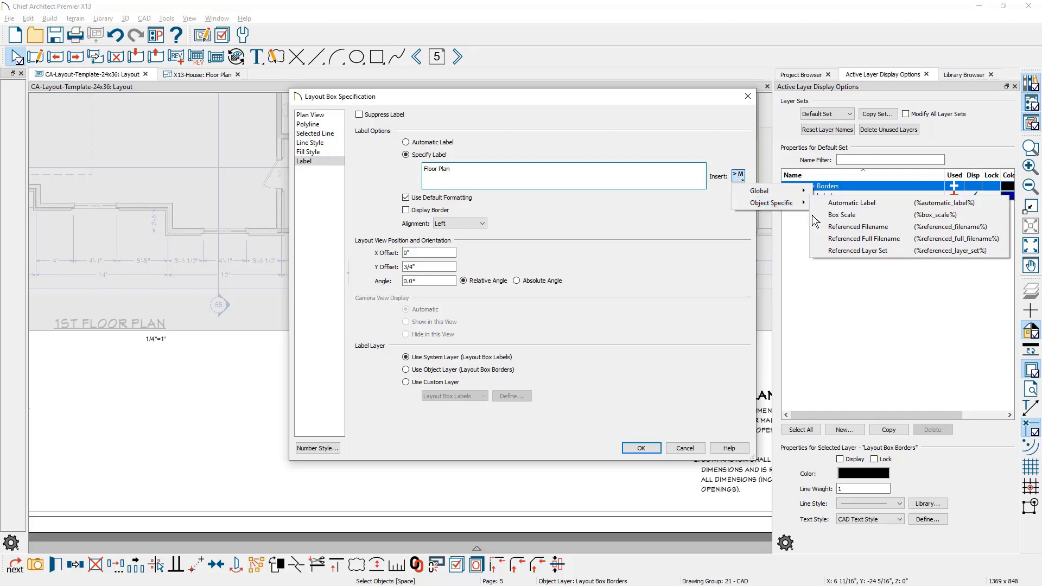
{"action": "left_click", "coordinate": [971, 214]}
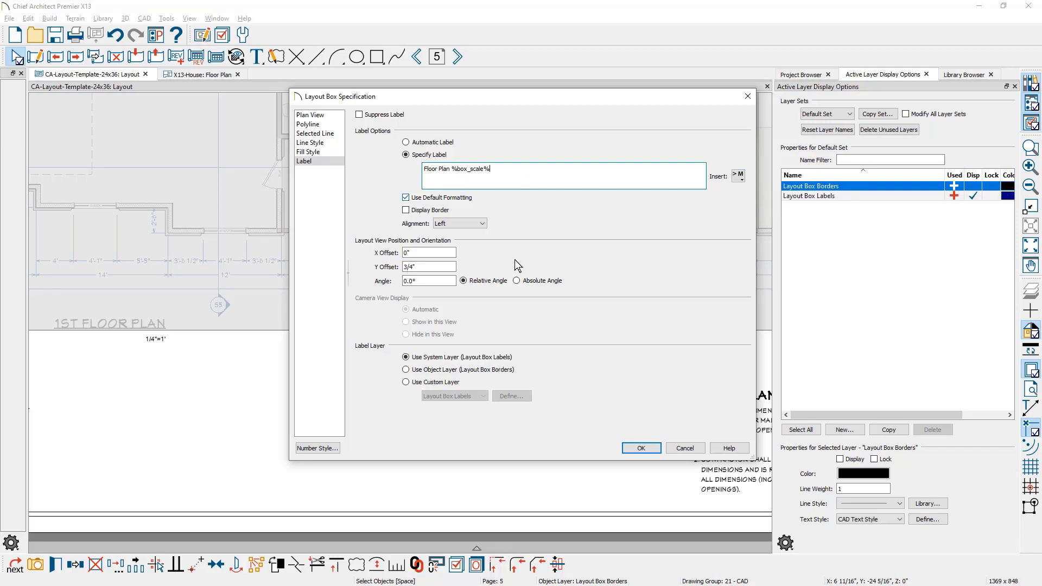
{"action": "left_click", "coordinate": [626, 448]}
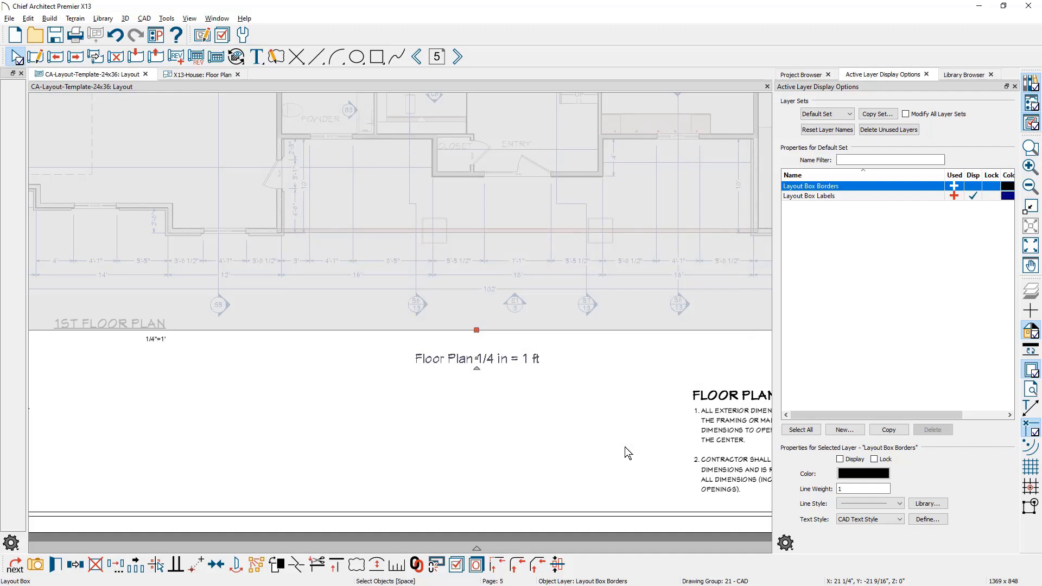
{"action": "left_click", "coordinate": [624, 448]}
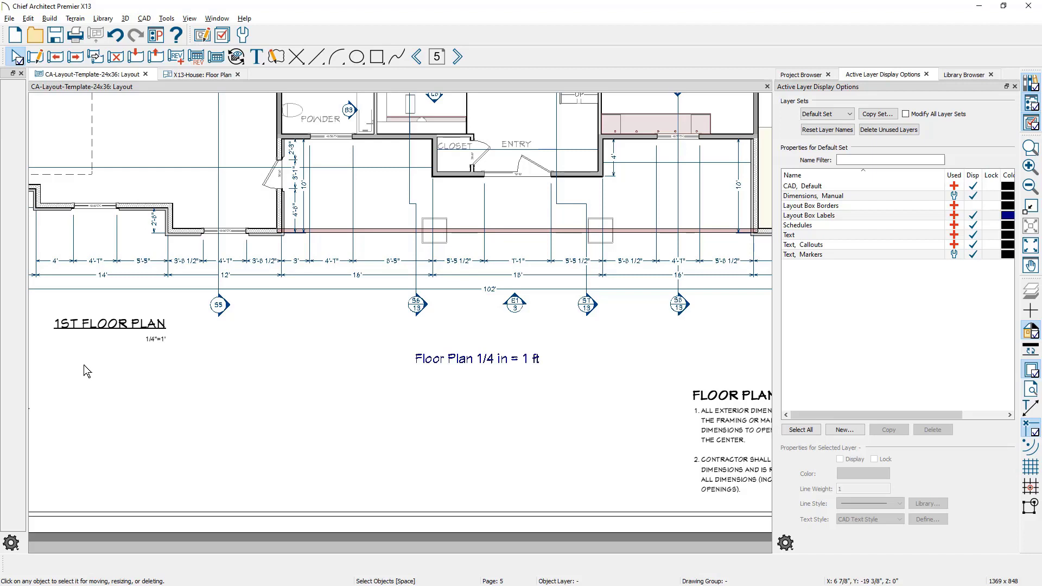
Step: Turn off display of the Layout Box Labels layer in the layout's Default Set
{"action": "left_click", "coordinate": [451, 255]}
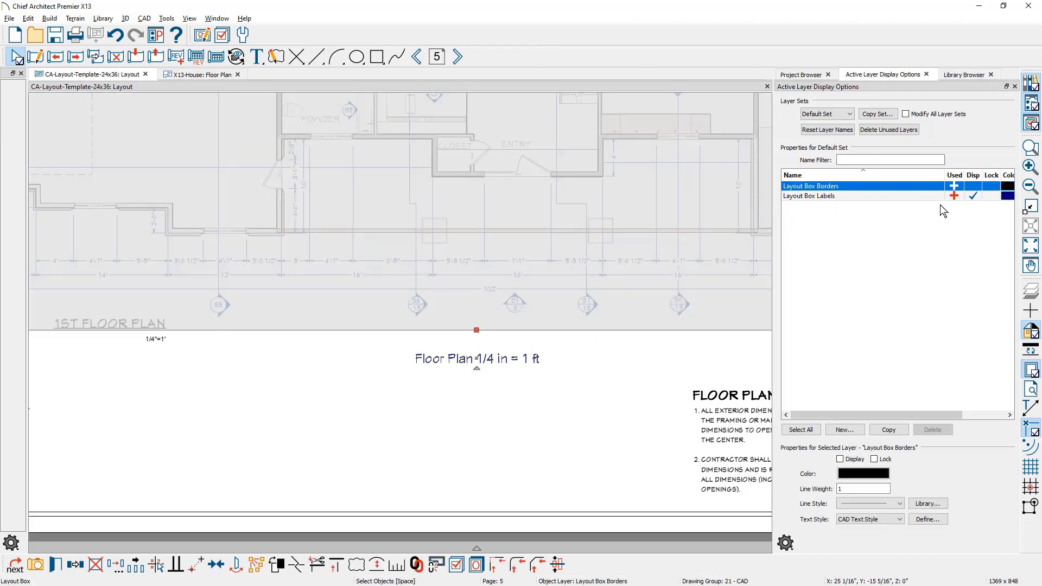
{"action": "left_click", "coordinate": [974, 197]}
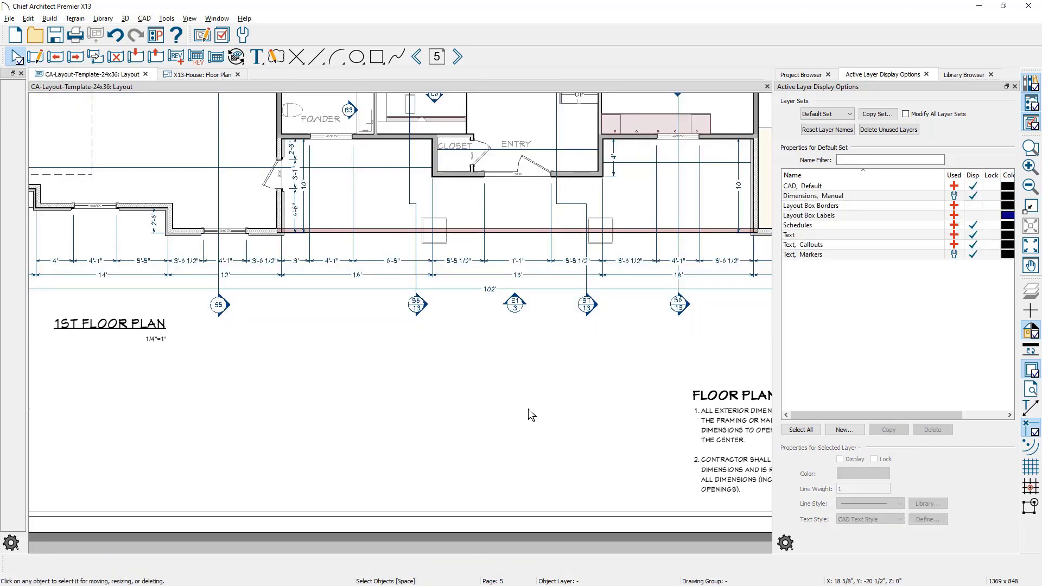
Step: Move the Wall Legend title down so it sits just below the Living Area text beside the floor plan
{"action": "left_click", "coordinate": [528, 414]}
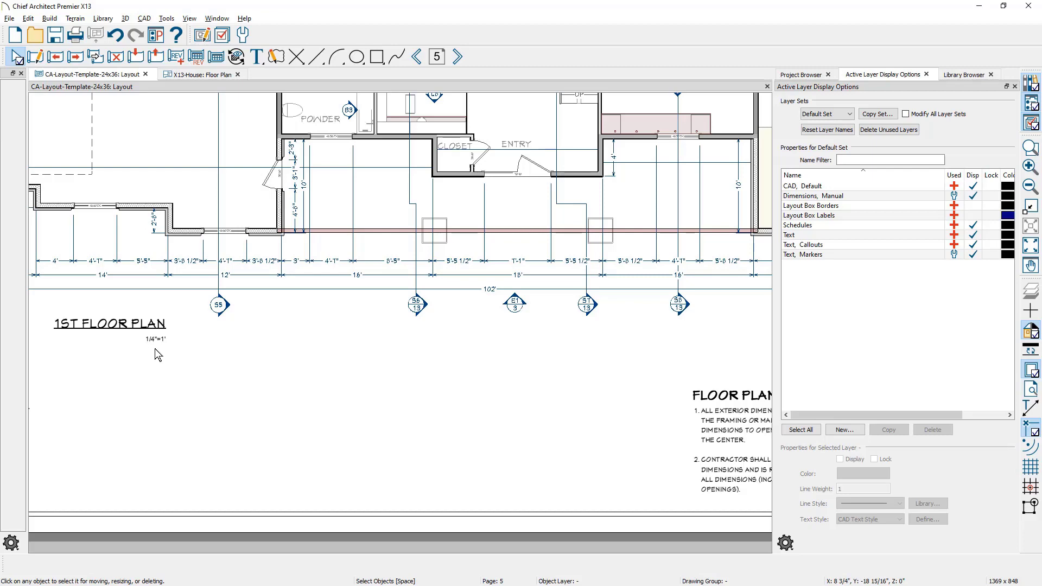
{"action": "scroll", "coordinate": [161, 354], "scroll_direction": "down", "scroll_amount": 4}
{"action": "scroll", "coordinate": [162, 354], "scroll_direction": "down", "scroll_amount": 1}
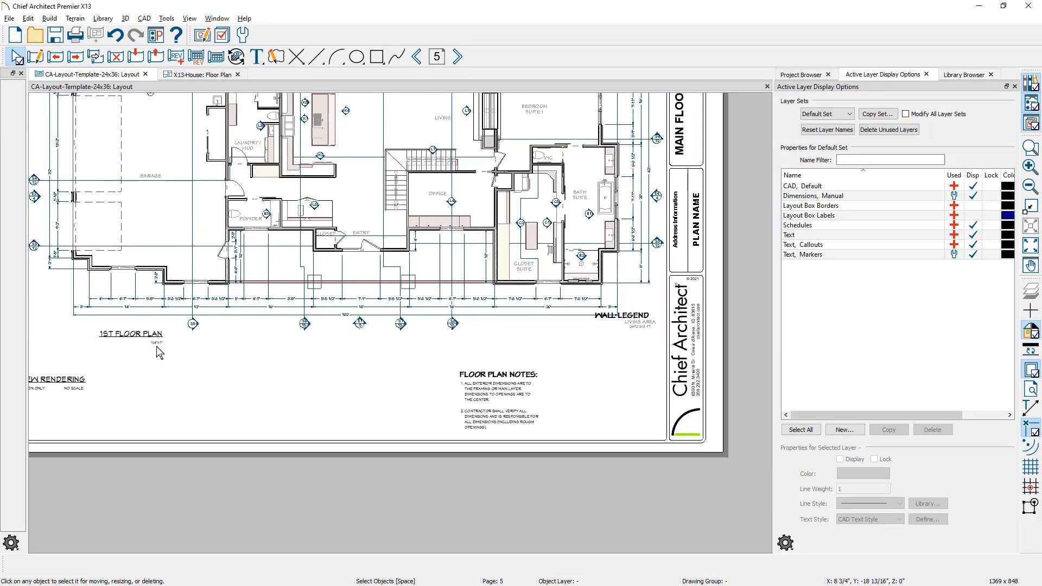
{"action": "middle_click_drag", "start_coordinate": [173, 352], "coordinate": [229, 502]}
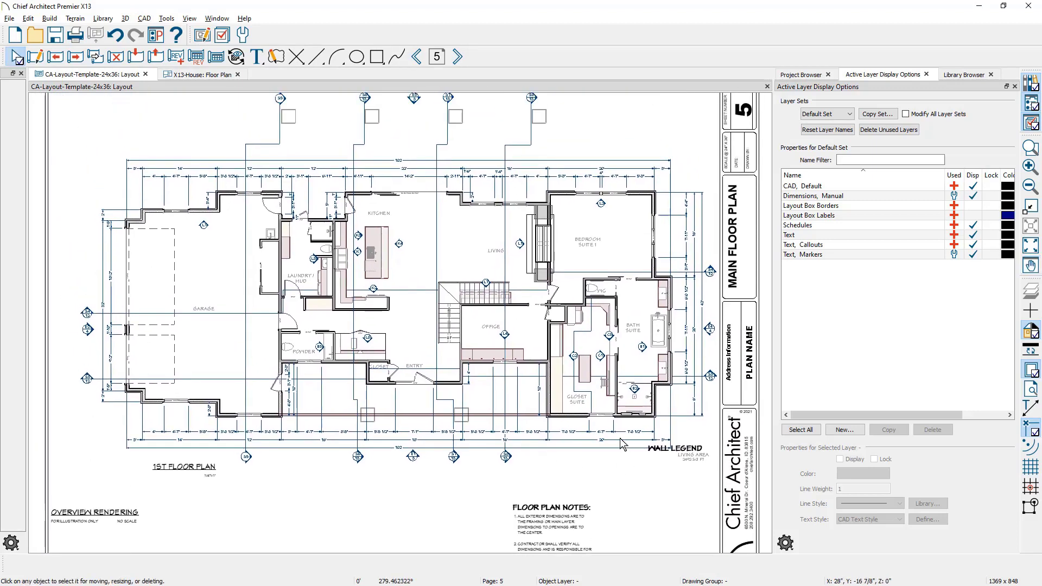
{"action": "left_click_drag", "start_coordinate": [622, 434], "coordinate": [675, 469]}
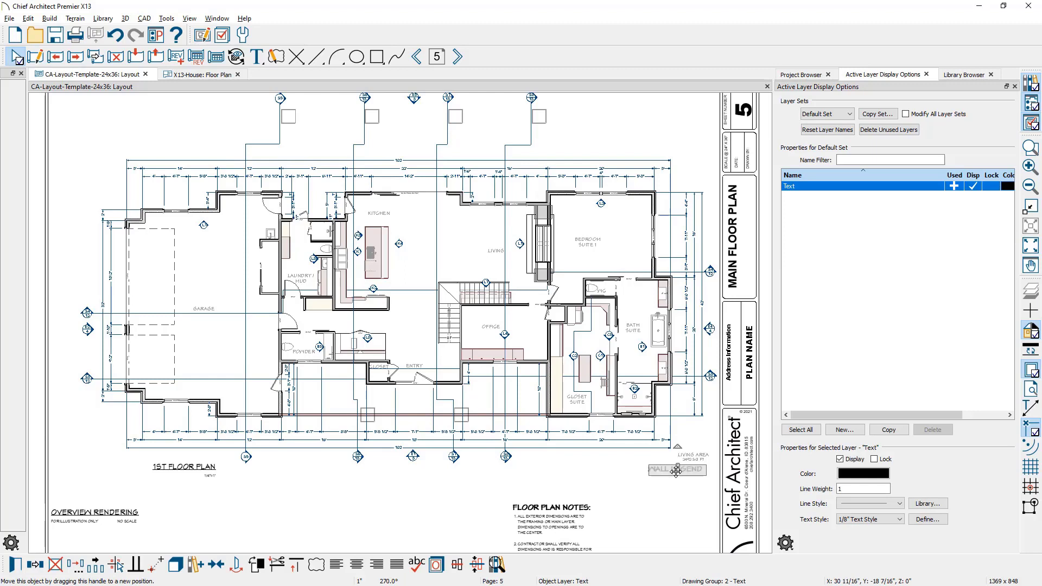
{"action": "left_click", "coordinate": [681, 502]}
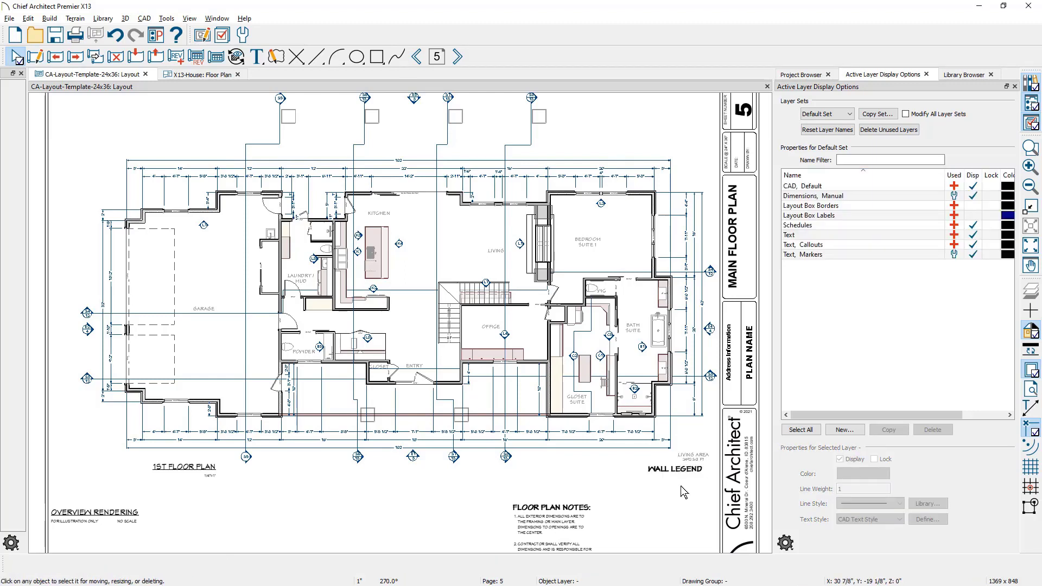
{"action": "middle_click_drag", "start_coordinate": [584, 529], "coordinate": [619, 477]}
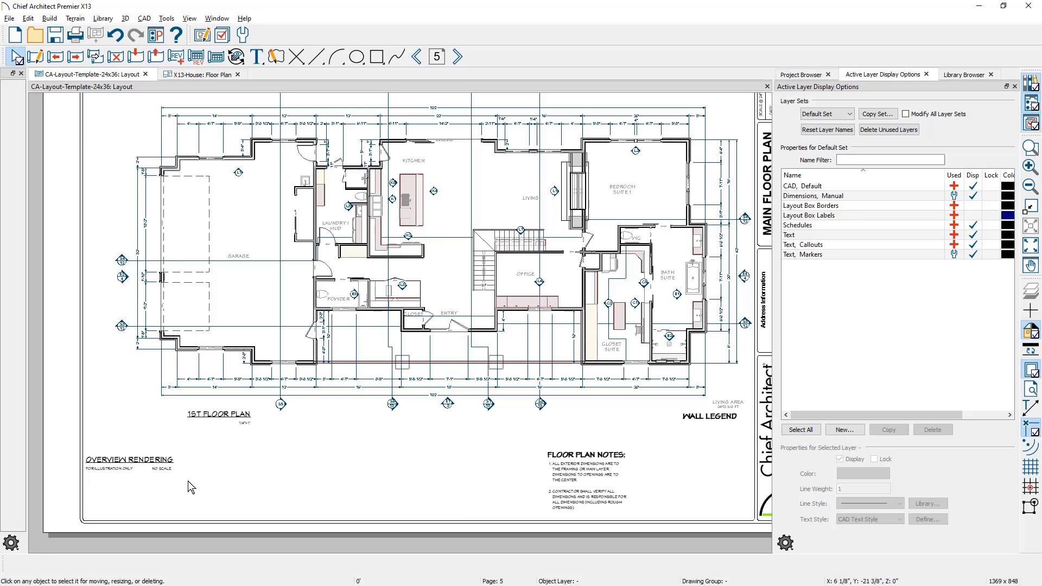
Step: Open layout page 3, Front Elevations, and open the plan's exterior front elevation view from its camera in the house floor plan
{"action": "left_click", "coordinate": [800, 75]}
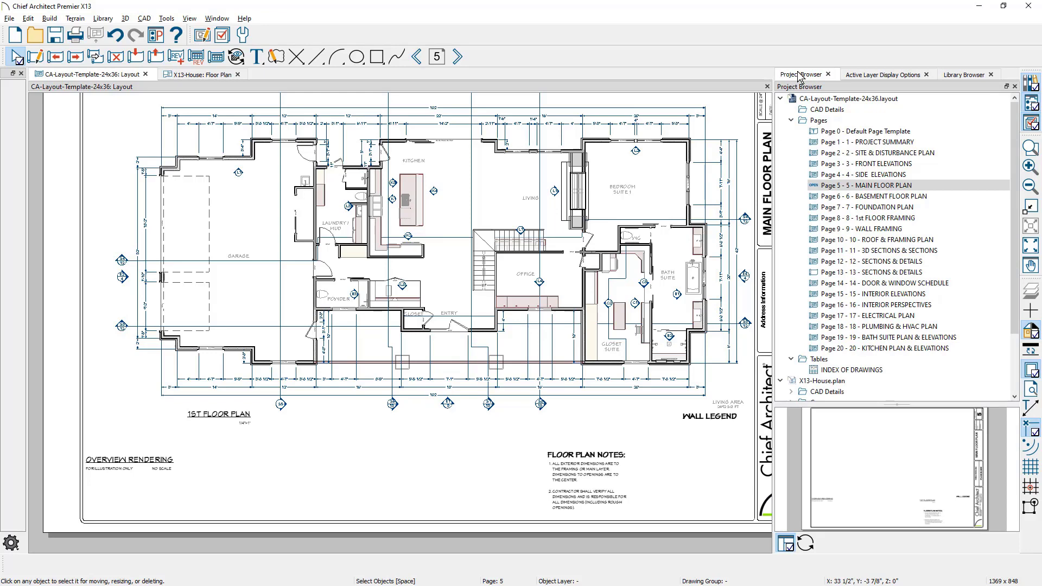
{"action": "double_click", "coordinate": [915, 166]}
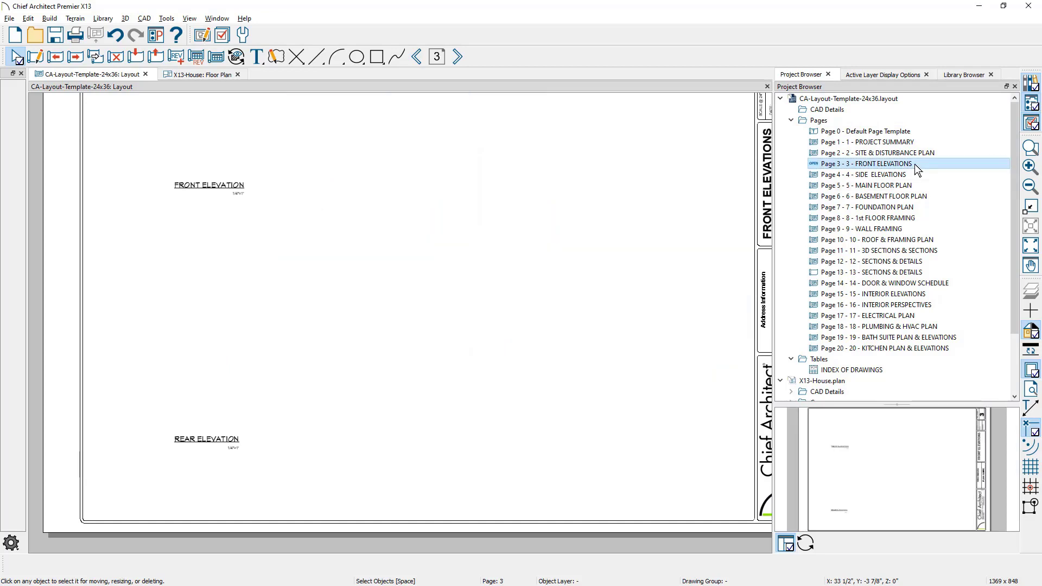
{"action": "scroll", "coordinate": [595, 246], "scroll_direction": "down", "scroll_amount": 2}
{"action": "middle_click_drag", "start_coordinate": [595, 251], "coordinate": [541, 313]}
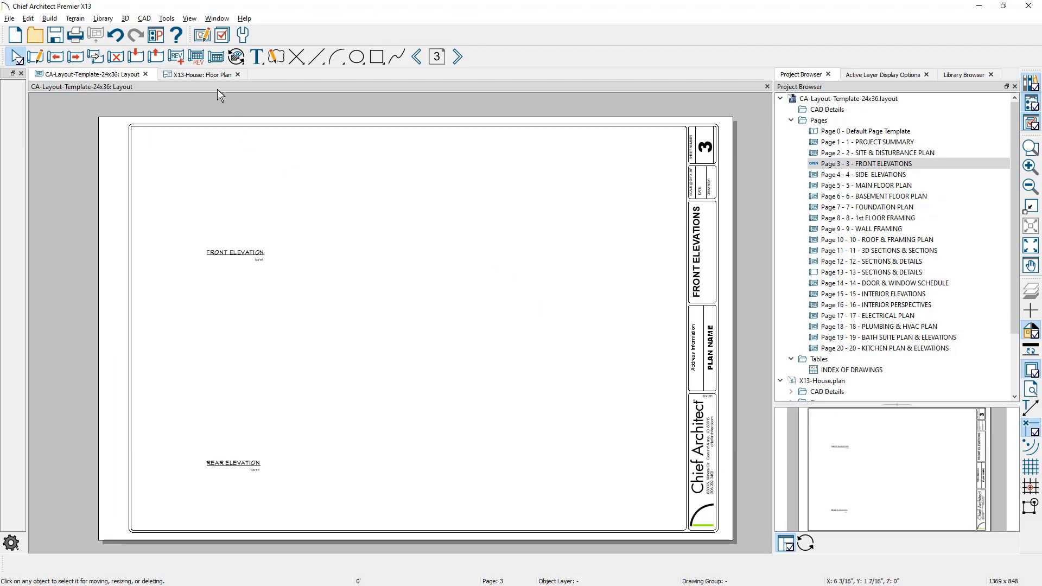
{"action": "left_click", "coordinate": [218, 74]}
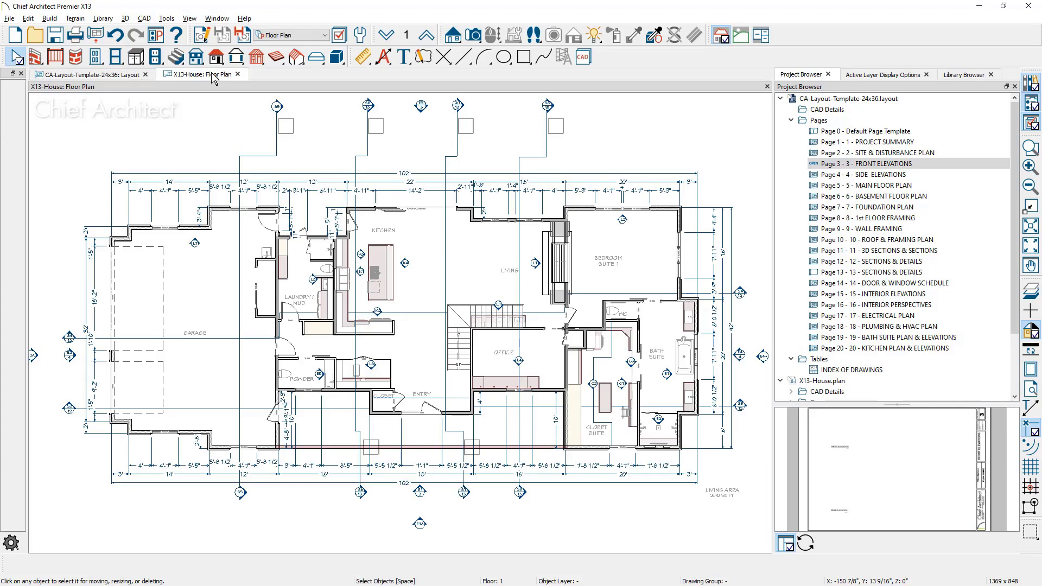
{"action": "double_click", "coordinate": [420, 493]}
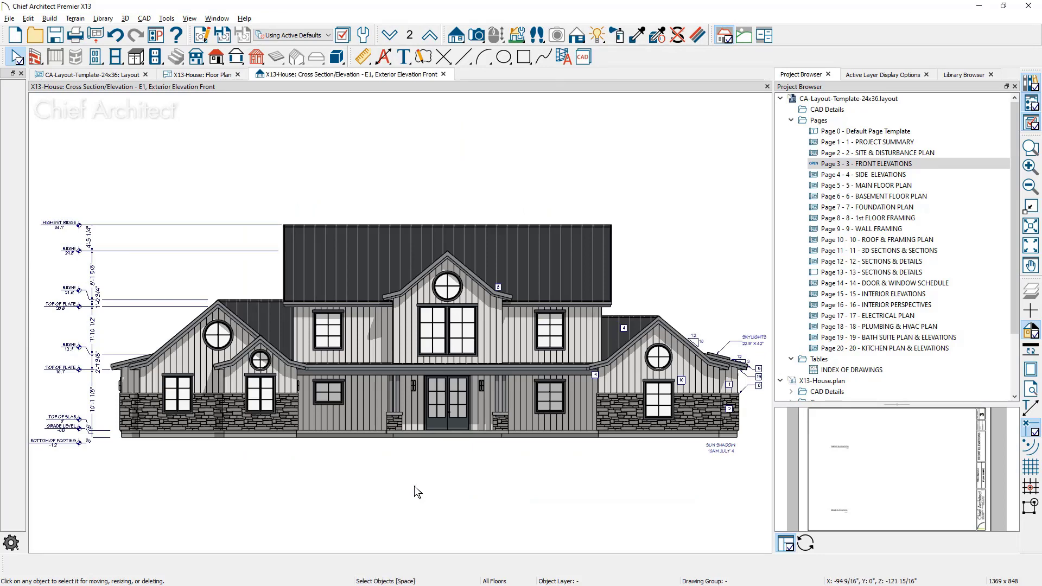
Step: Send the front elevation view to layout page 3 as plot lines with color fill, at a scale of 1/4 in = 1 ft
{"action": "left_click", "coordinate": [9, 18]}
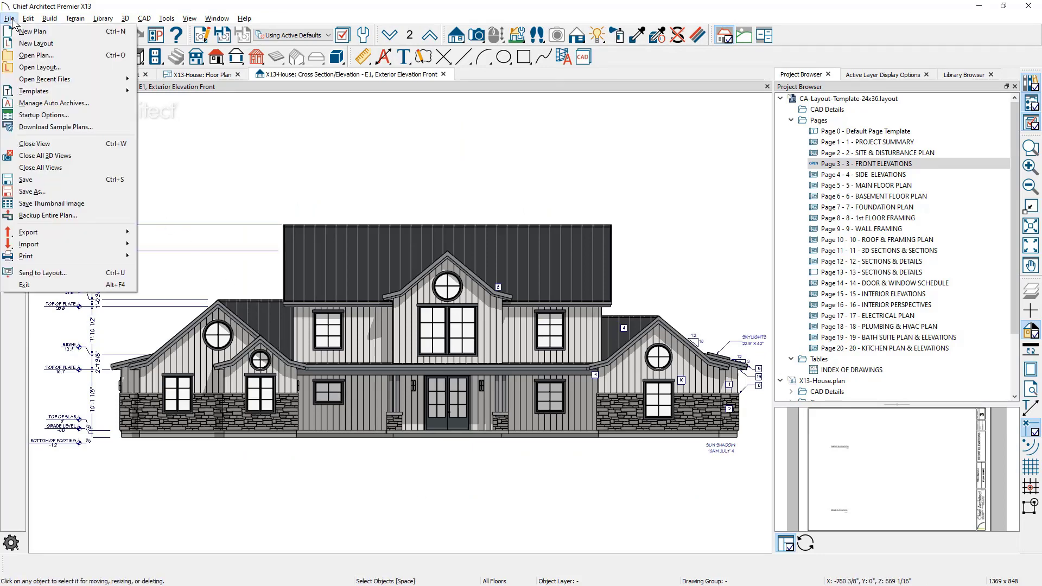
{"action": "left_click", "coordinate": [41, 273]}
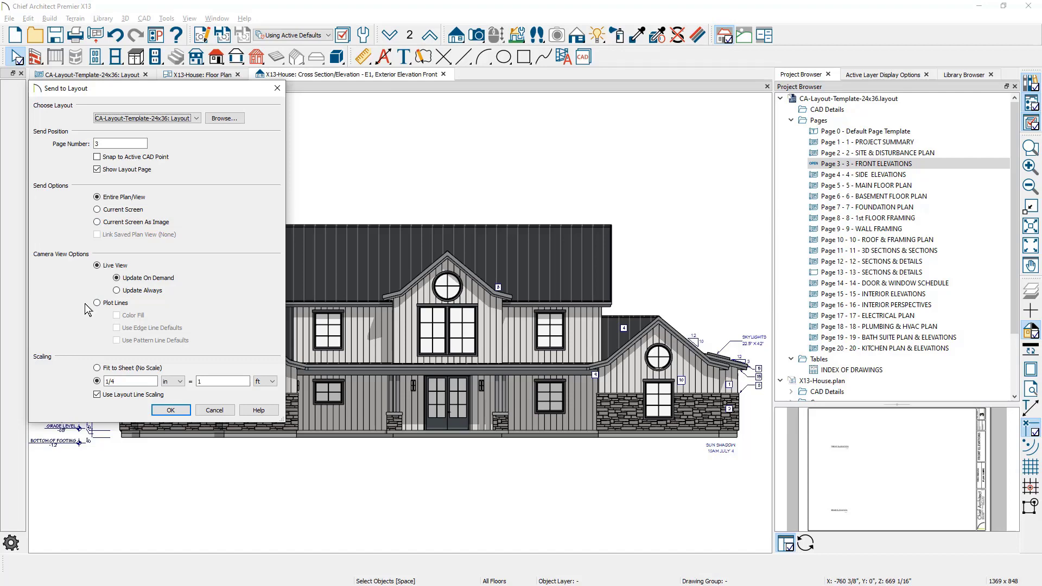
{"action": "left_click", "coordinate": [97, 303]}
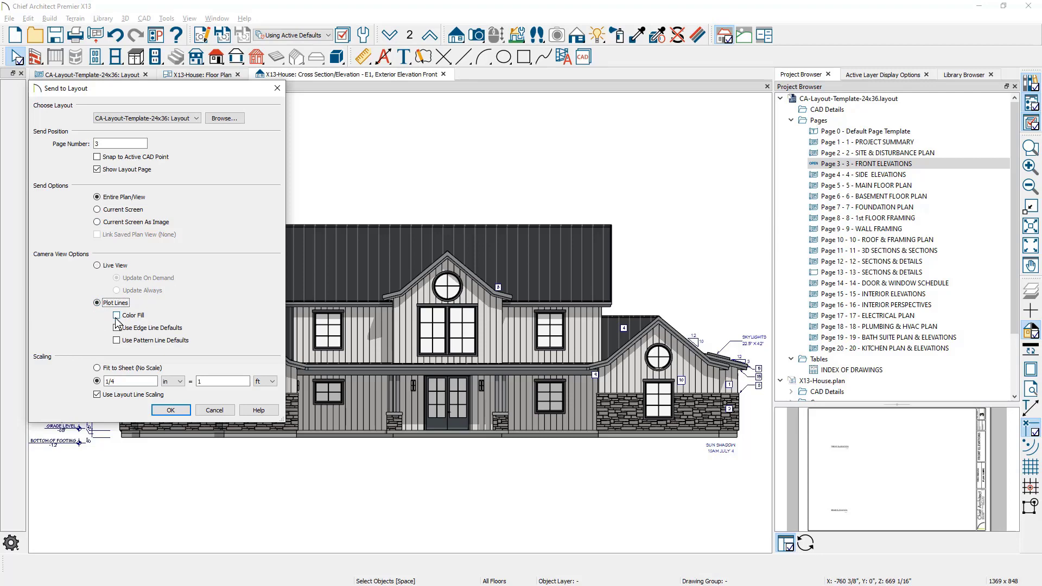
{"action": "left_click", "coordinate": [117, 316]}
{"action": "left_click", "coordinate": [169, 411]}
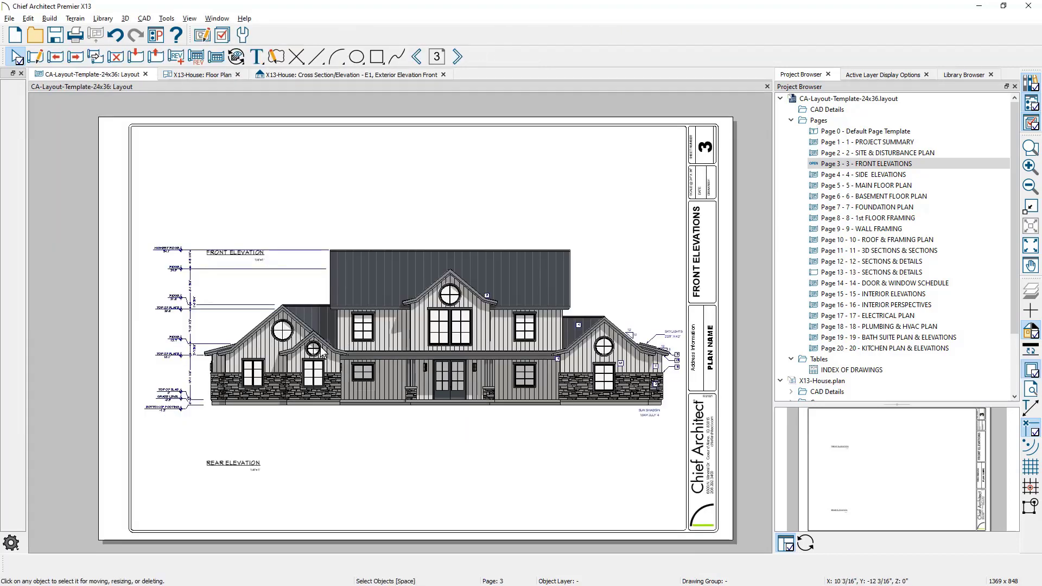
Step: Move the front elevation's layout box to the upper part of page 3 and place the Front Elevation title just beneath it
{"action": "left_click", "coordinate": [367, 356]}
{"action": "left_click_drag", "start_coordinate": [416, 329], "coordinate": [408, 219]}
{"action": "key", "text": "Escape"}
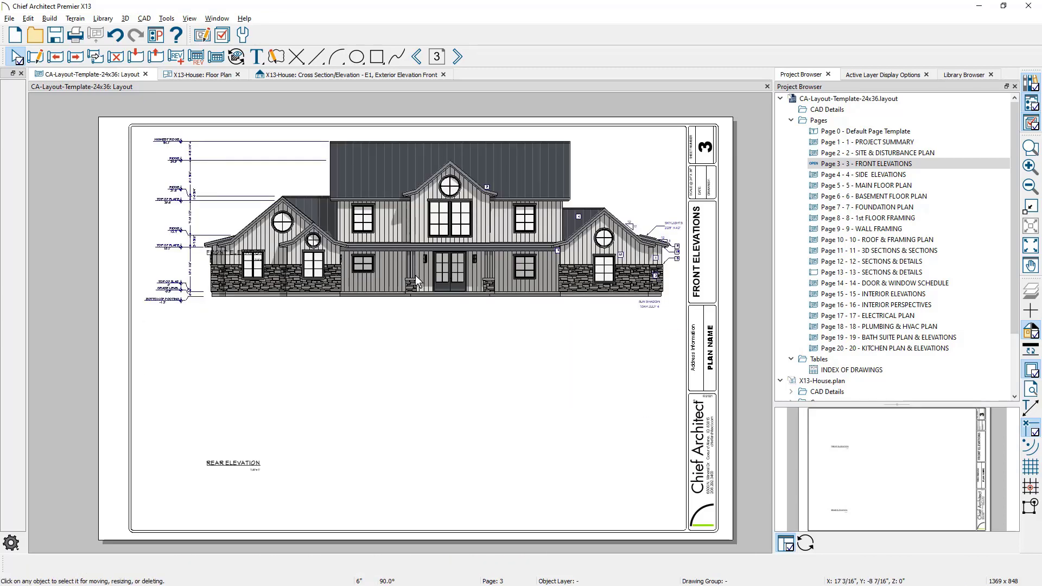
{"action": "left_click", "coordinate": [237, 260]}
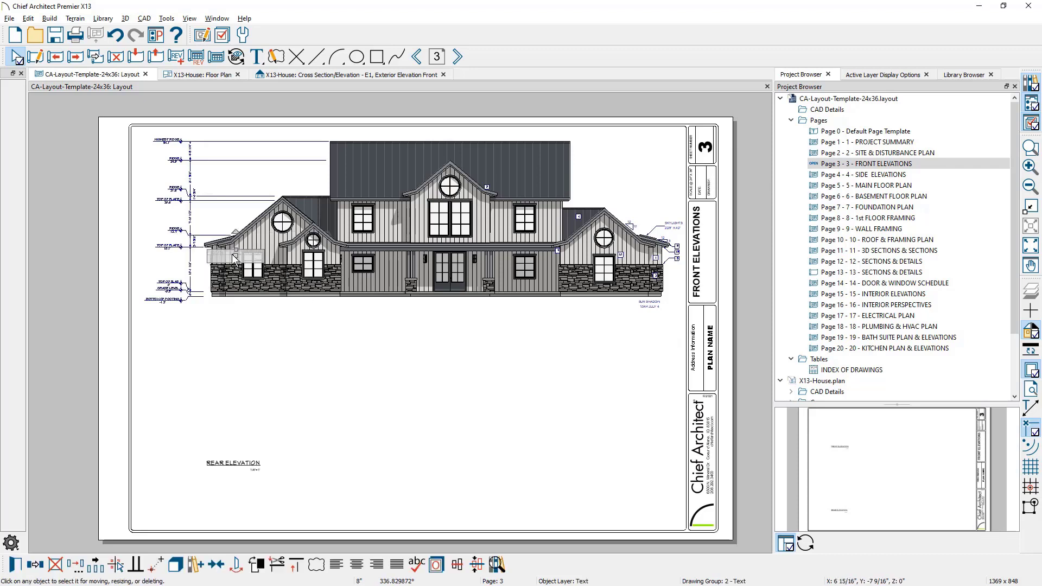
{"action": "left_click_drag", "start_coordinate": [238, 259], "coordinate": [238, 312]}
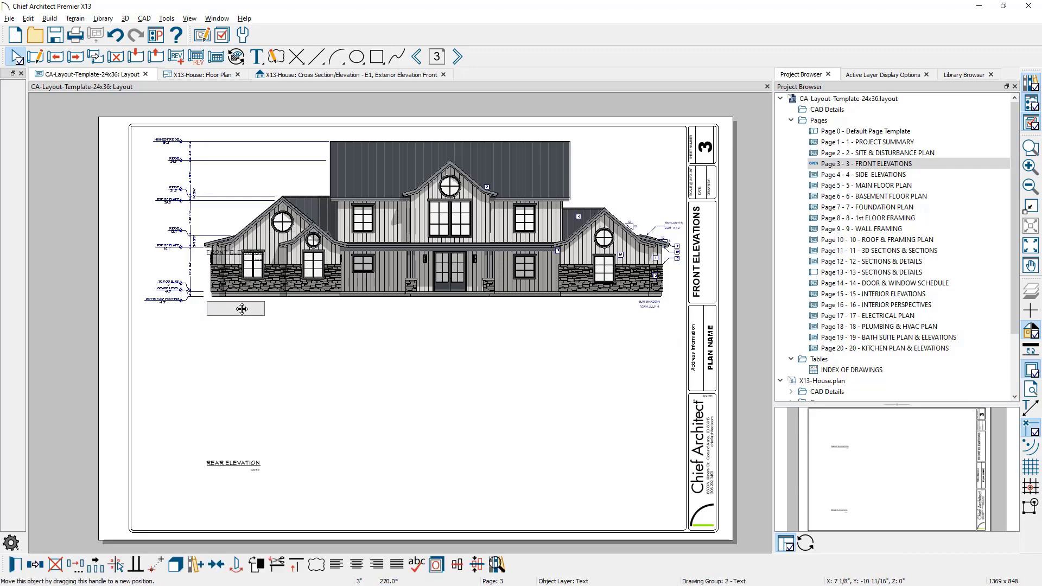
{"action": "left_click", "coordinate": [299, 349]}
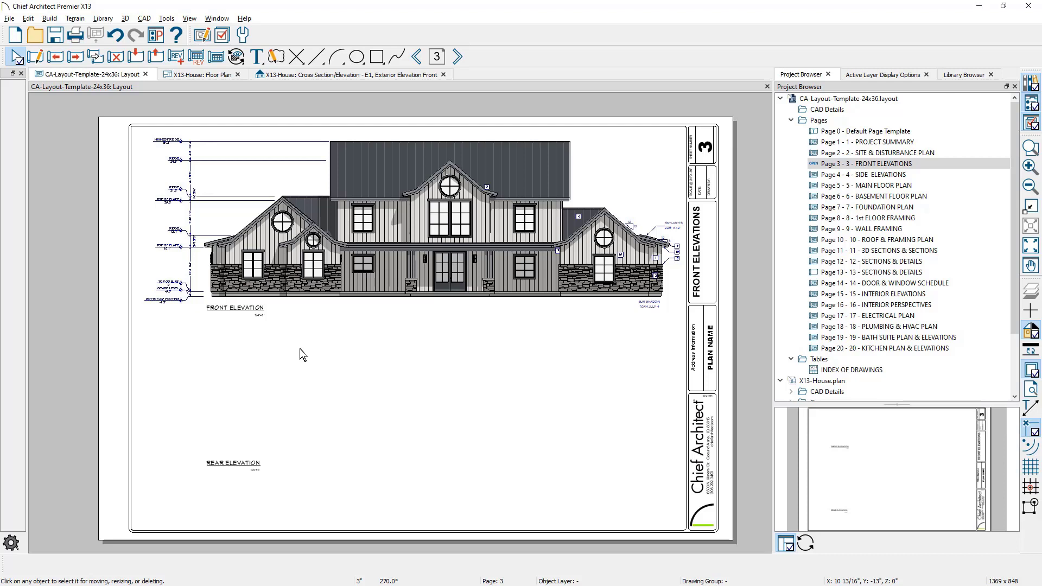
Step: Open the front elevation view from its layout box and delete the upper-floor window on the facade's left side
{"action": "key", "text": "space"}
{"action": "double_click", "coordinate": [363, 287]}
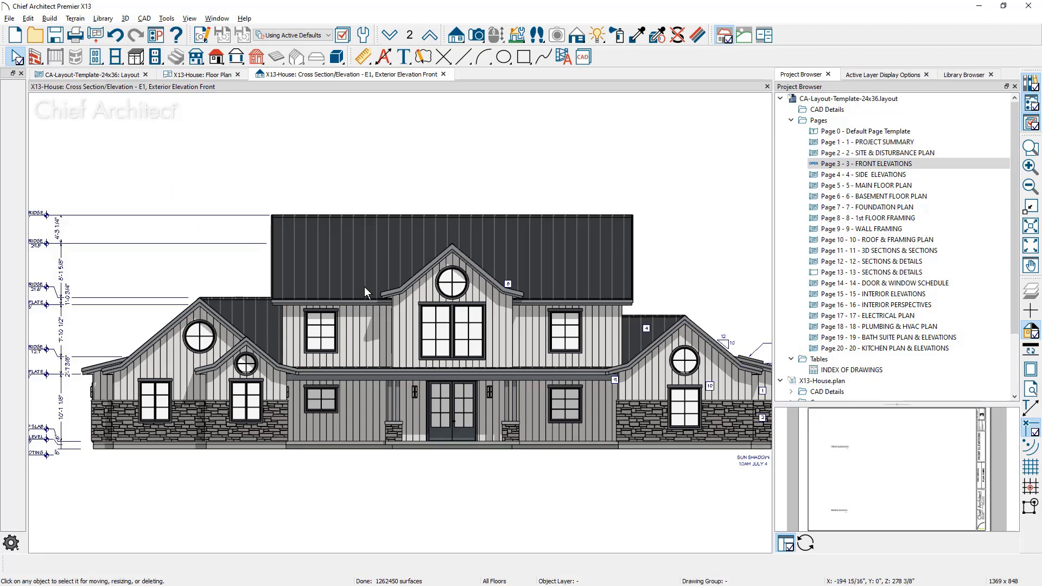
{"action": "left_click", "coordinate": [320, 338]}
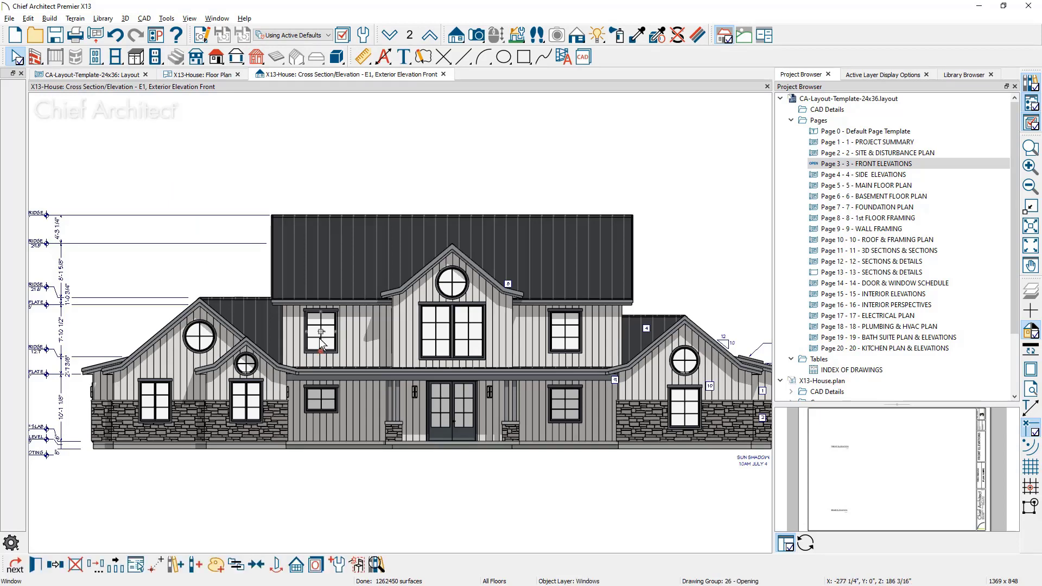
{"action": "left_click", "coordinate": [340, 91]}
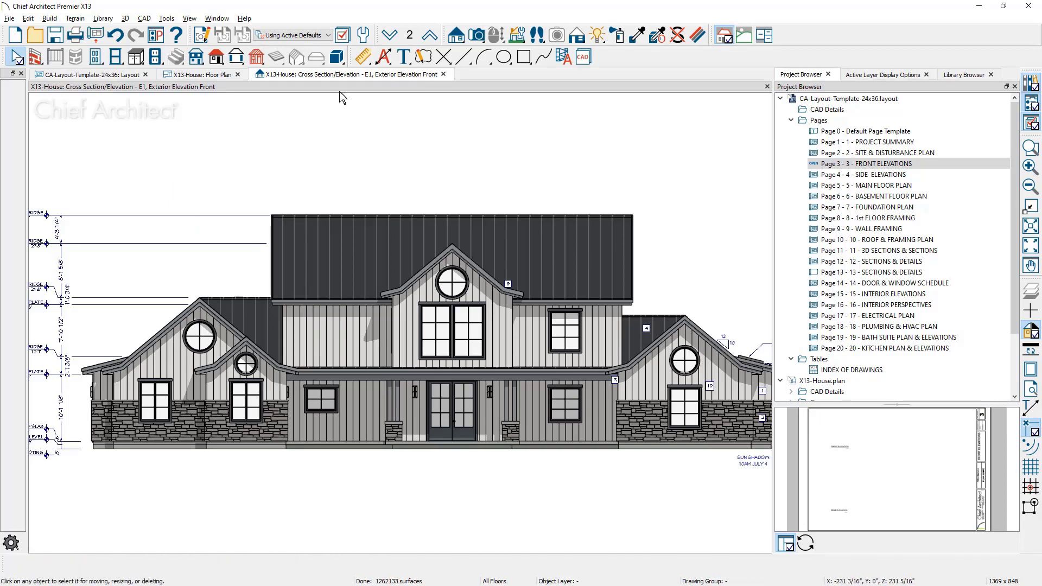
Step: Check the elevation on the layout page, then close the elevation view without updating the layout
{"action": "left_click", "coordinate": [123, 76]}
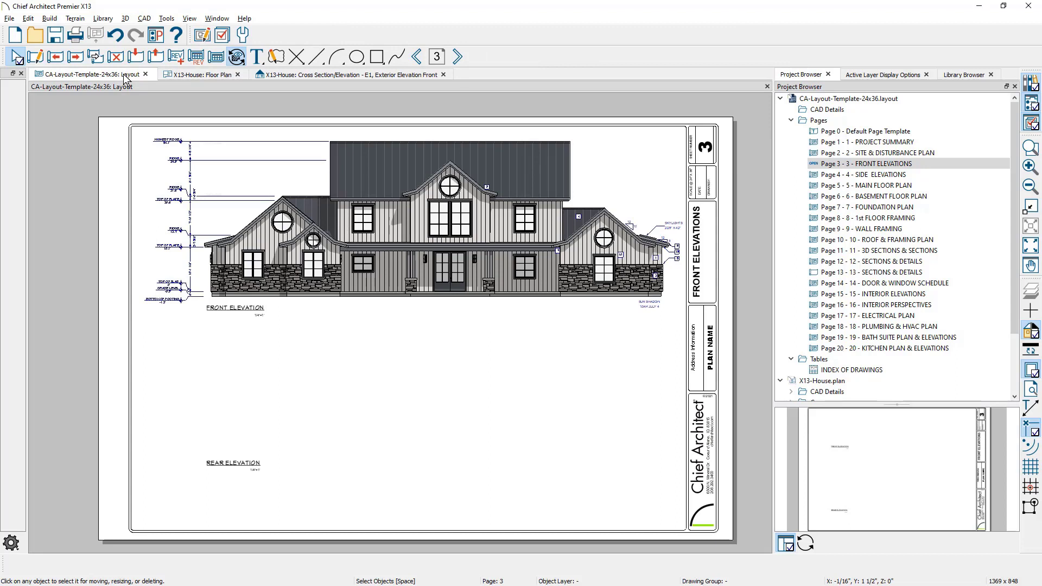
{"action": "left_click", "coordinate": [316, 76]}
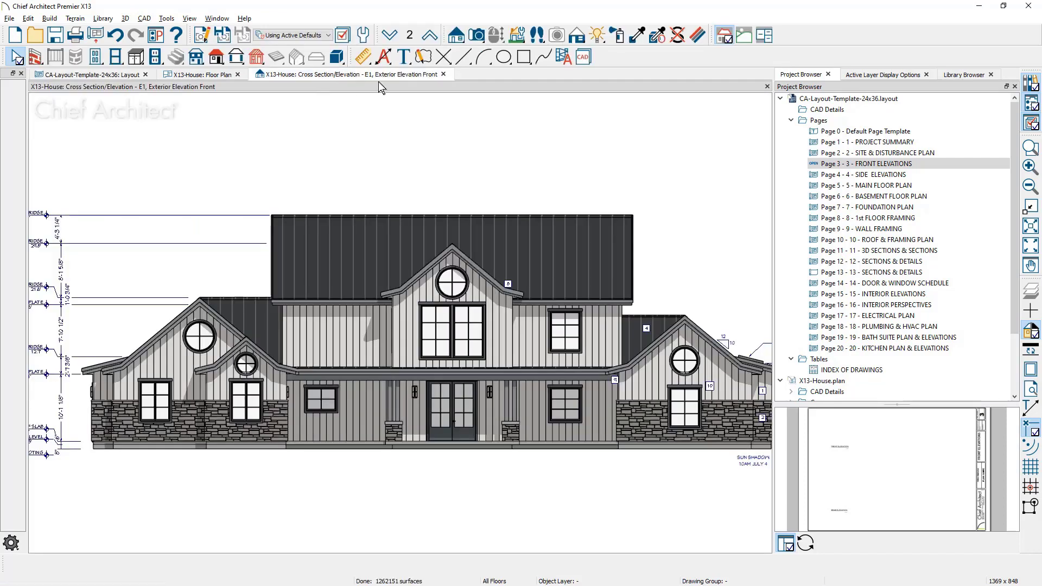
{"action": "left_click", "coordinate": [444, 74]}
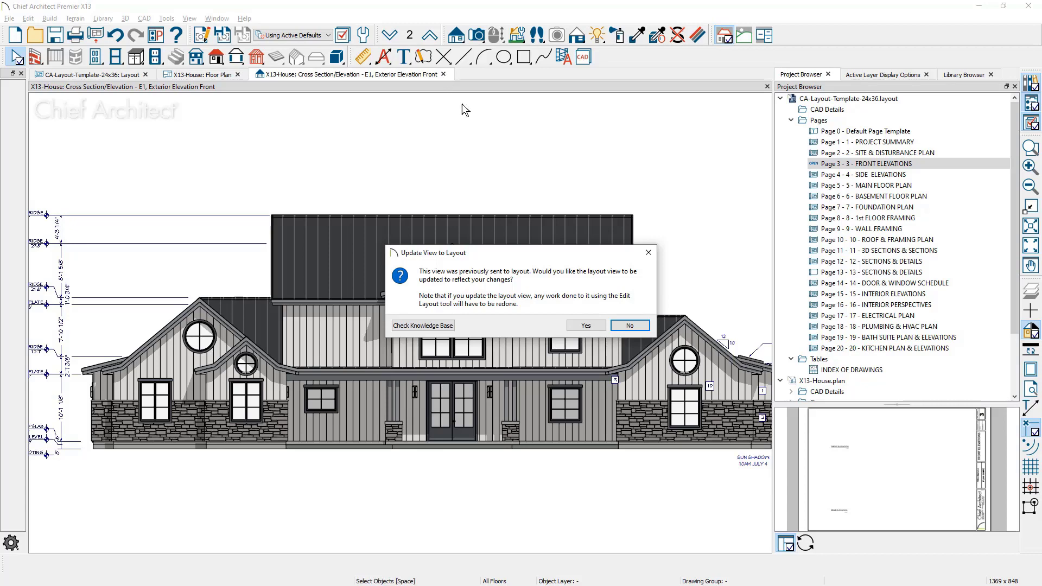
{"action": "left_click", "coordinate": [630, 325]}
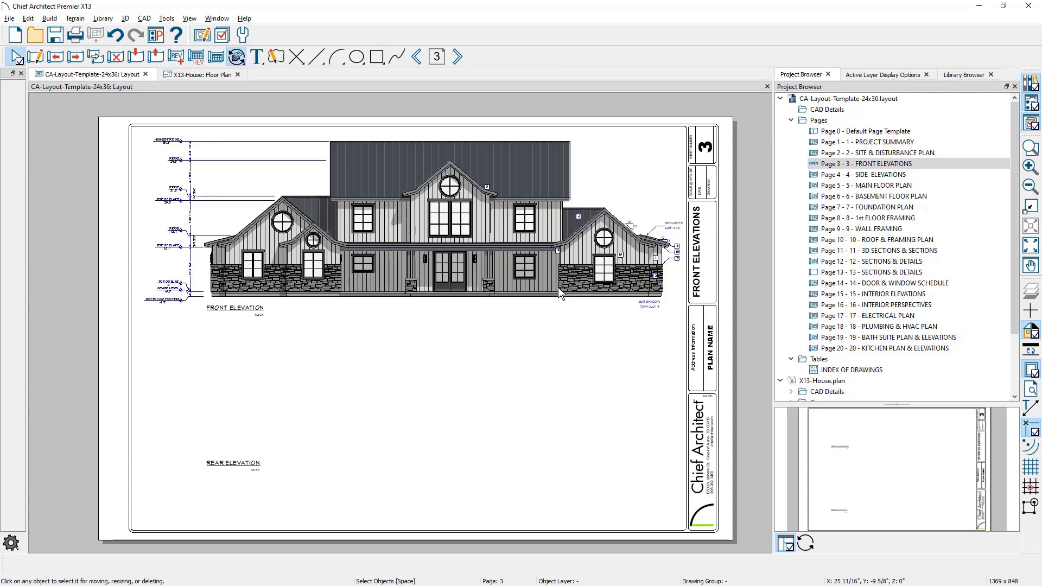
Step: Update the front elevation's layout view on page 3 from the plan, and bring up the layout-wide view update tools
{"action": "left_click", "coordinate": [544, 275]}
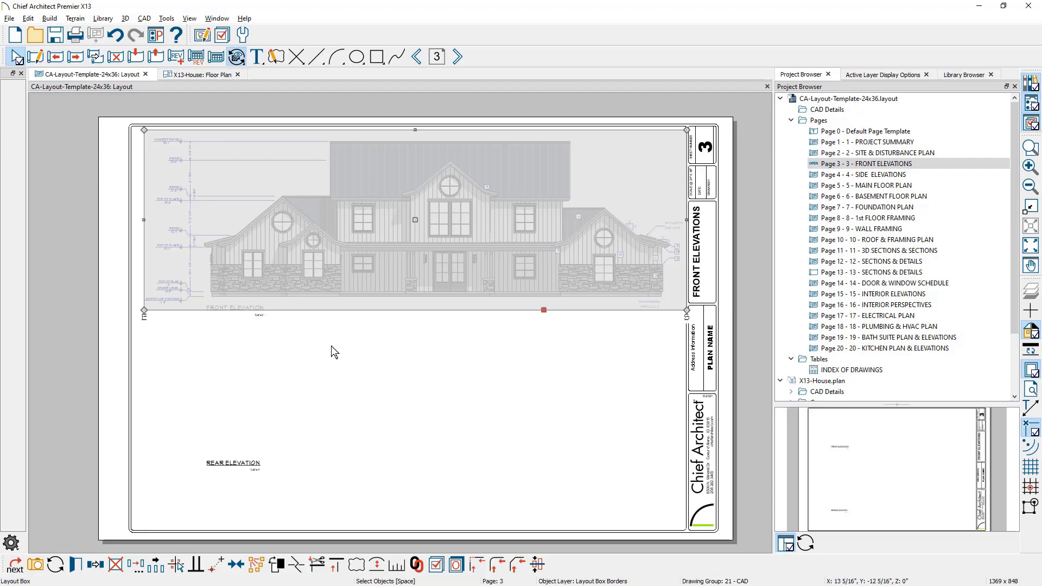
{"action": "left_click", "coordinate": [56, 565]}
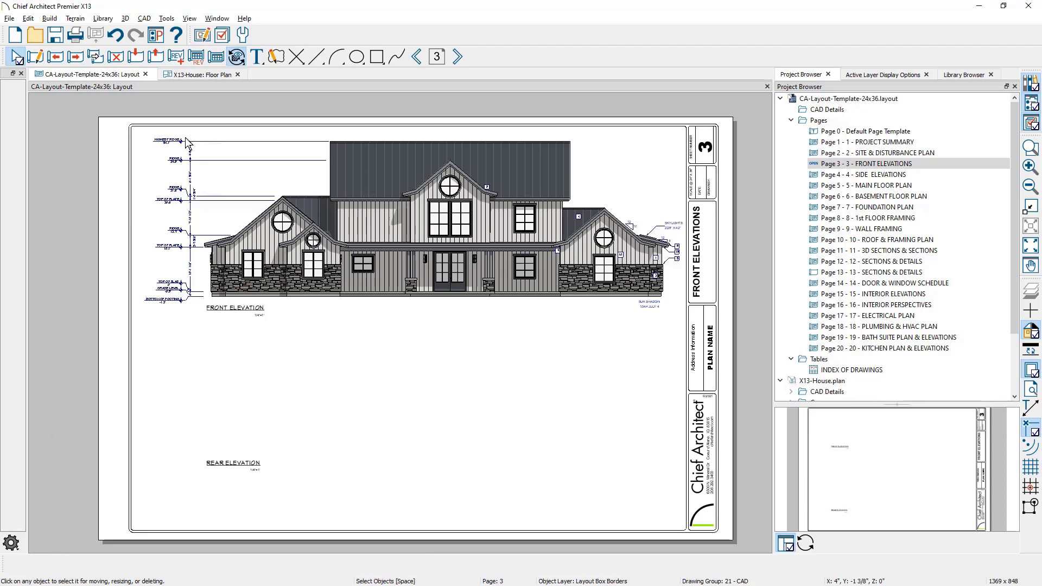
{"action": "left_click", "coordinate": [242, 60]}
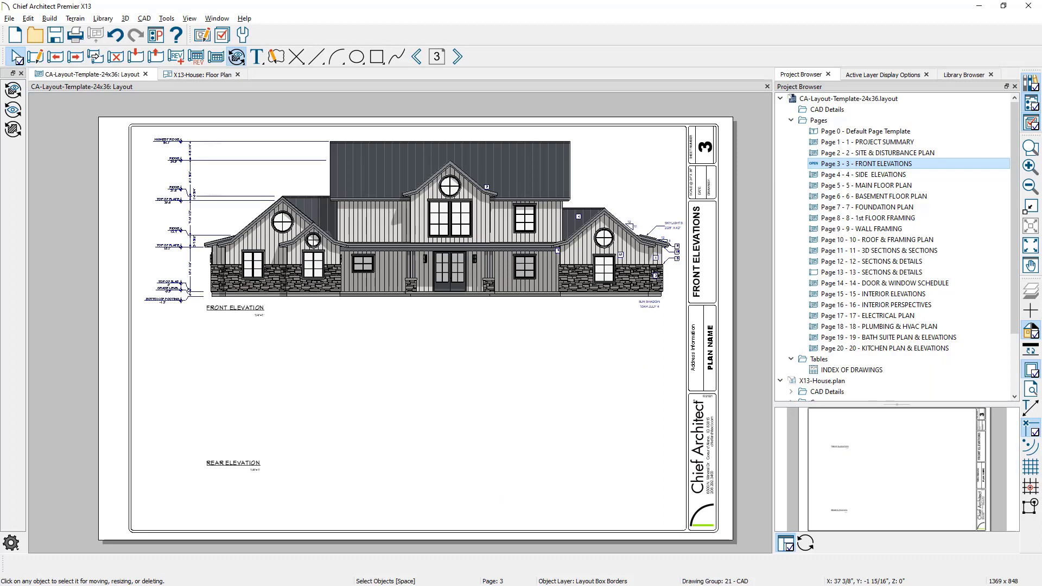
Step: Open layout page 19, switch the house plan to the Cameras, Floor Plan view and open the BathSuite 1 camera
{"action": "double_click", "coordinate": [960, 339]}
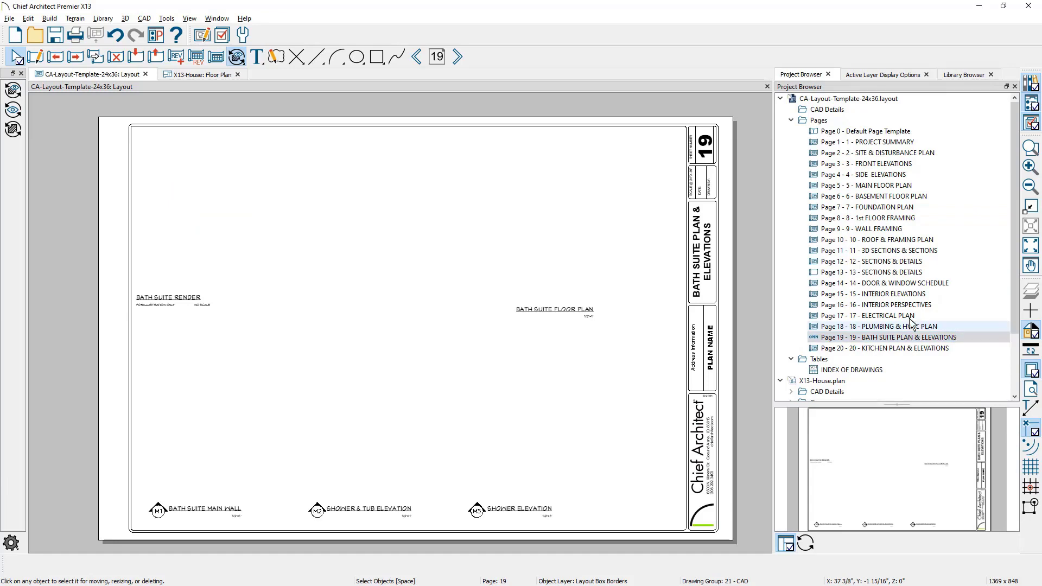
{"action": "left_click", "coordinate": [220, 76]}
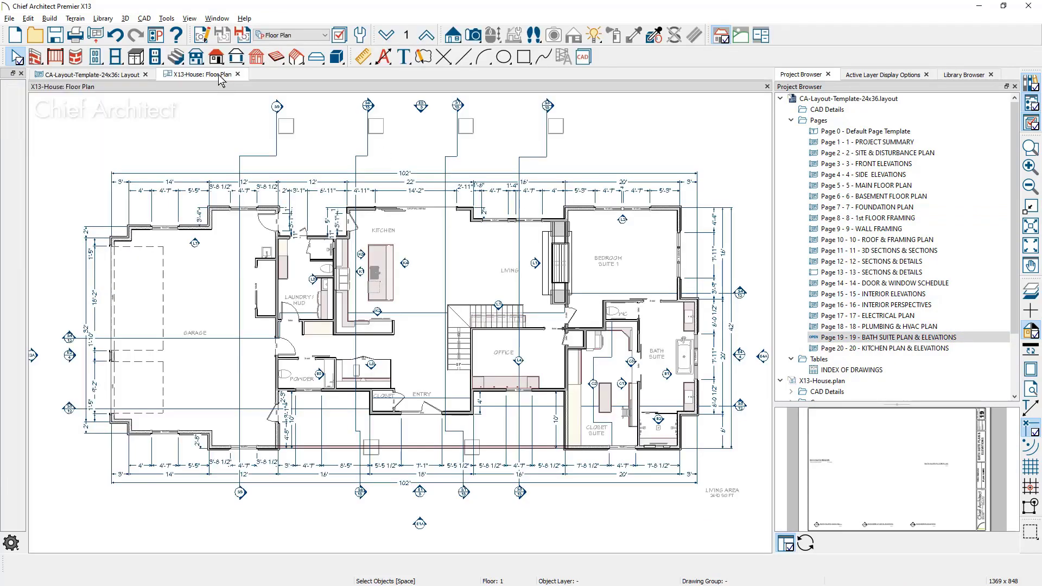
{"action": "left_click", "coordinate": [289, 36]}
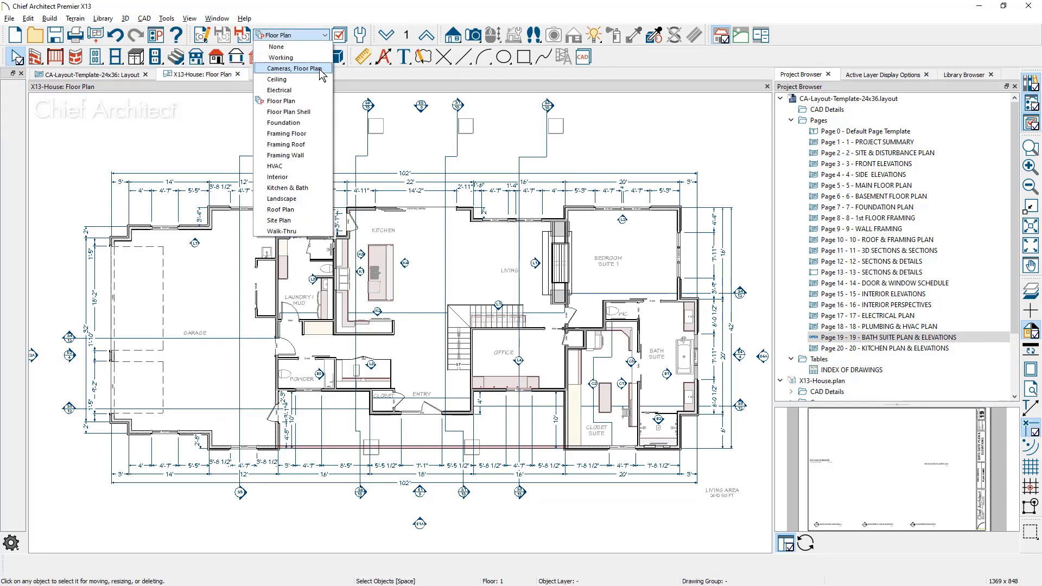
{"action": "left_click", "coordinate": [293, 68]}
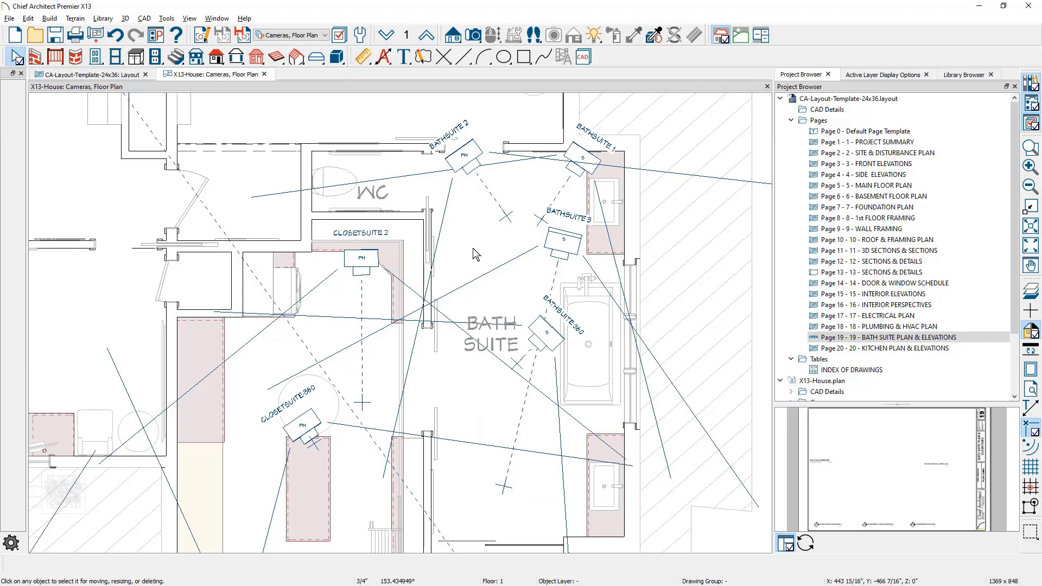
{"action": "left_click", "coordinate": [584, 165]}
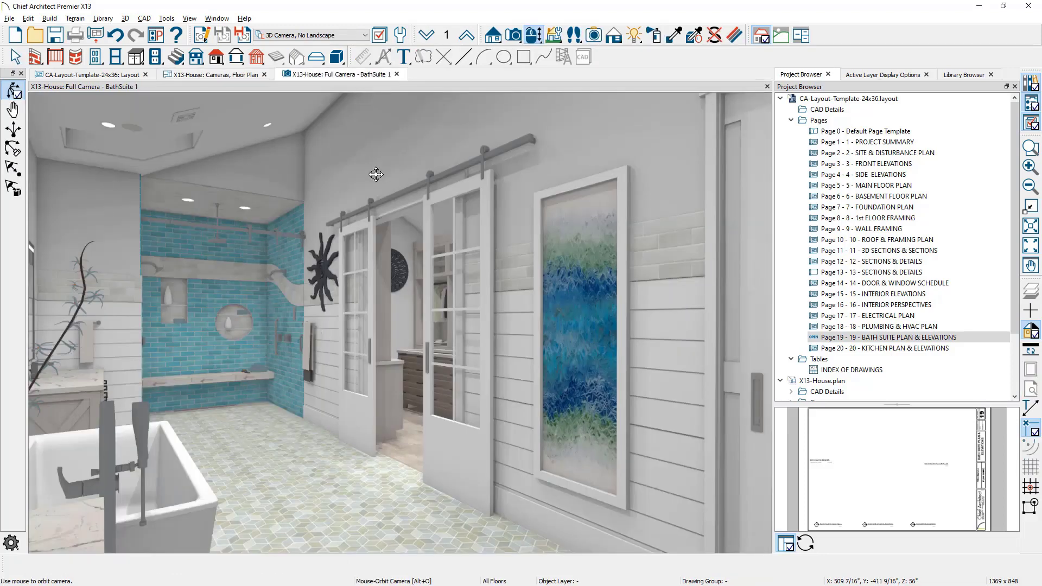
Step: Start sending the BathSuite 1 camera view to layout page 19
{"action": "left_click", "coordinate": [9, 18]}
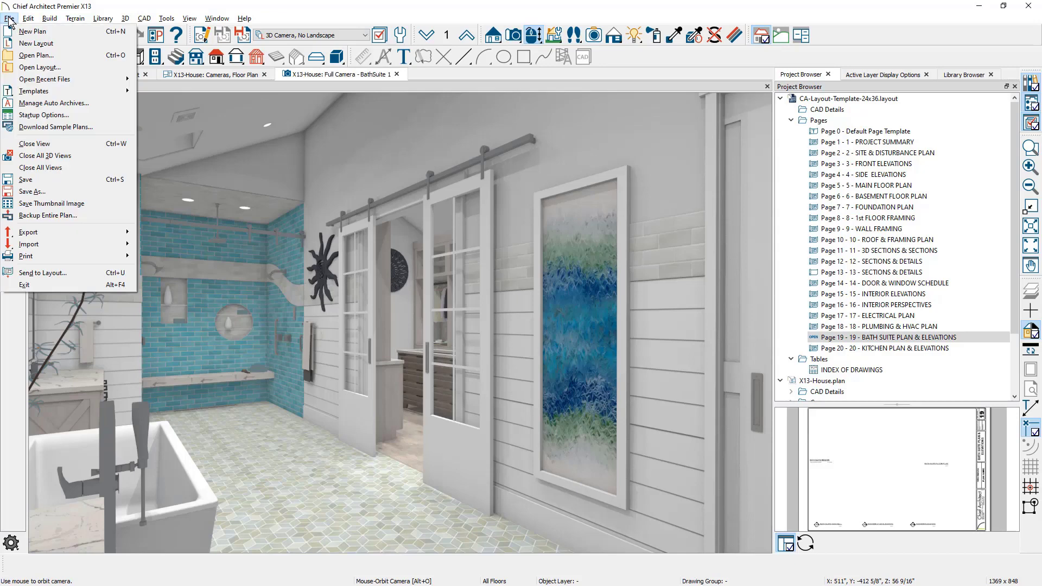
{"action": "left_click", "coordinate": [66, 272]}
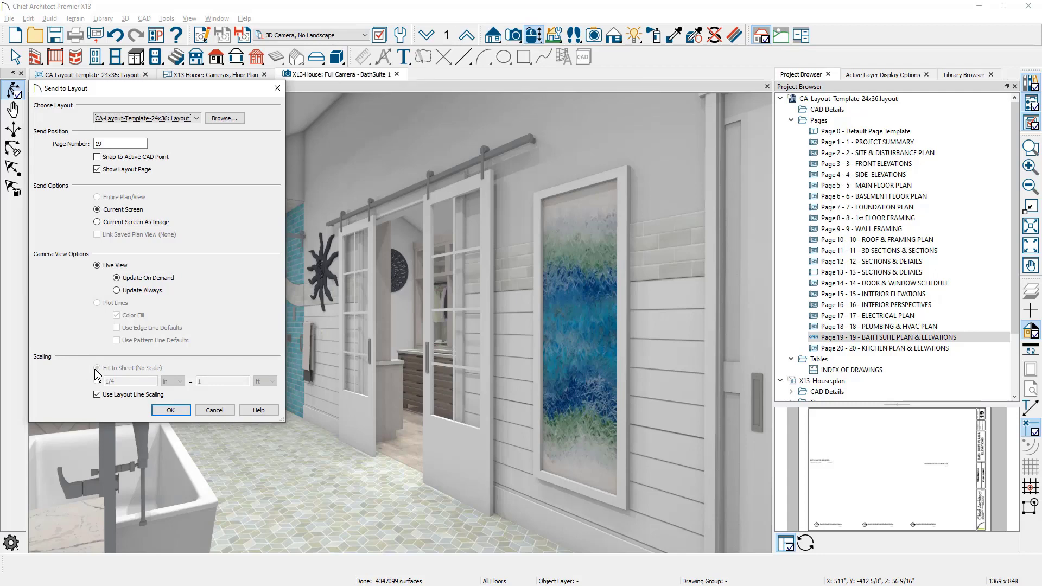
Step: Send the bath suite camera's current screen to layout page 19 as a live view, then shrink it and place it above the BATH SUITE RENDER label
{"action": "left_click", "coordinate": [184, 412]}
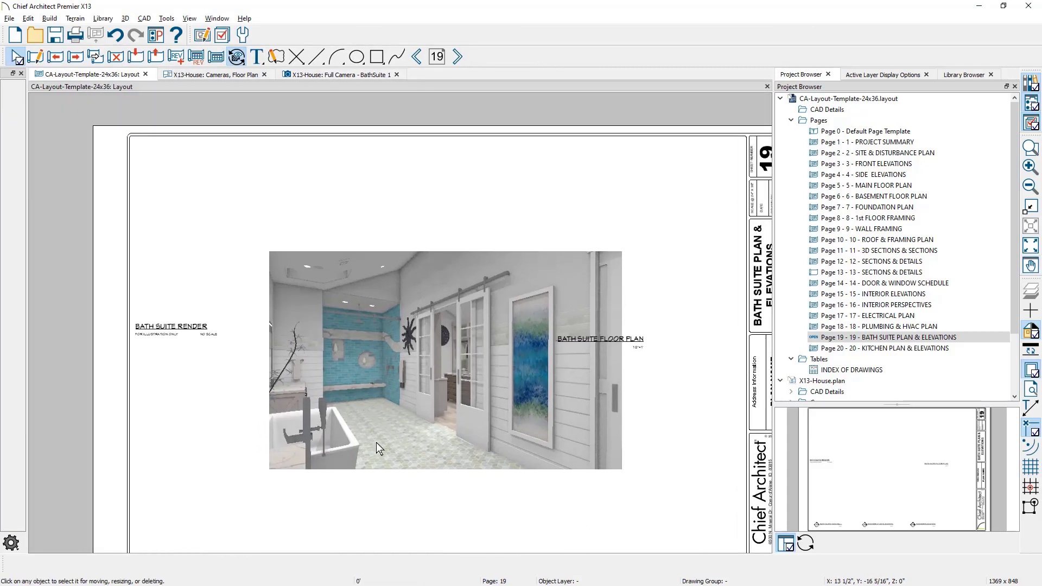
{"action": "left_click", "coordinate": [444, 386]}
{"action": "left_click_drag", "start_coordinate": [446, 360], "coordinate": [305, 239]}
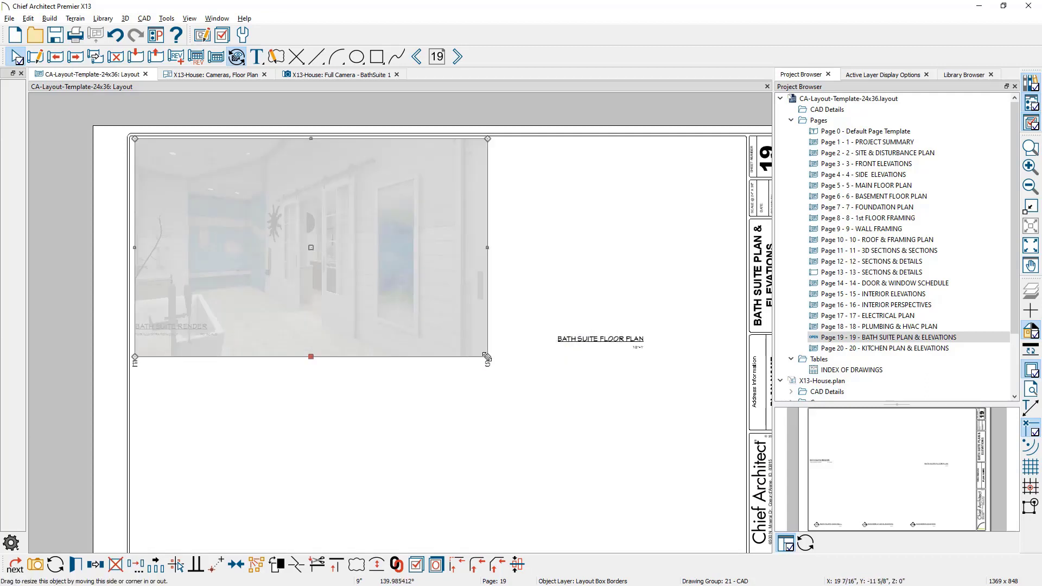
{"action": "left_click_drag", "start_coordinate": [487, 357], "coordinate": [484, 353]}
{"action": "left_click_drag", "start_coordinate": [447, 328], "coordinate": [438, 325]}
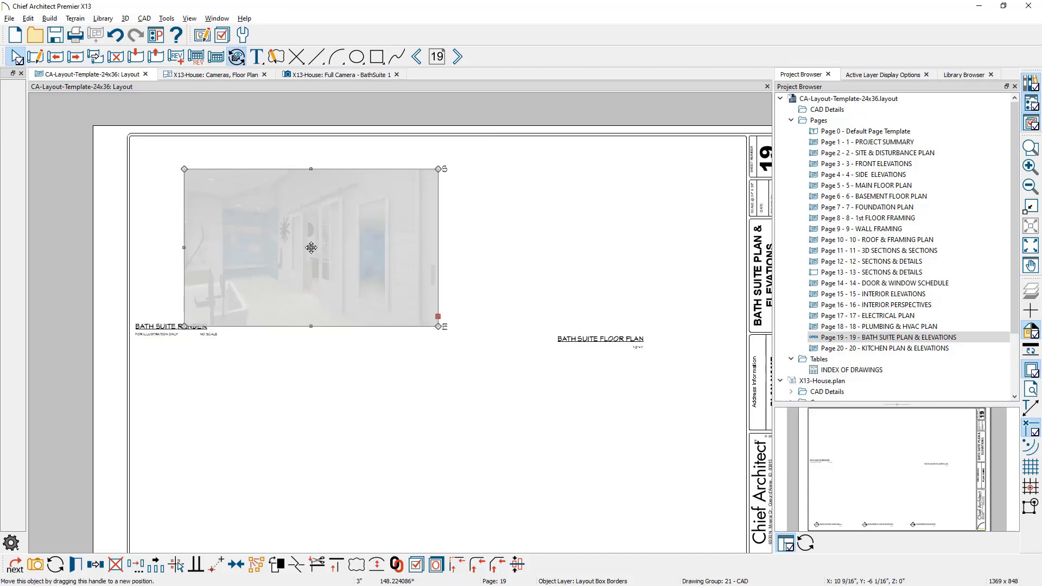
{"action": "left_click_drag", "start_coordinate": [306, 242], "coordinate": [260, 218]}
{"action": "left_click", "coordinate": [340, 318]}
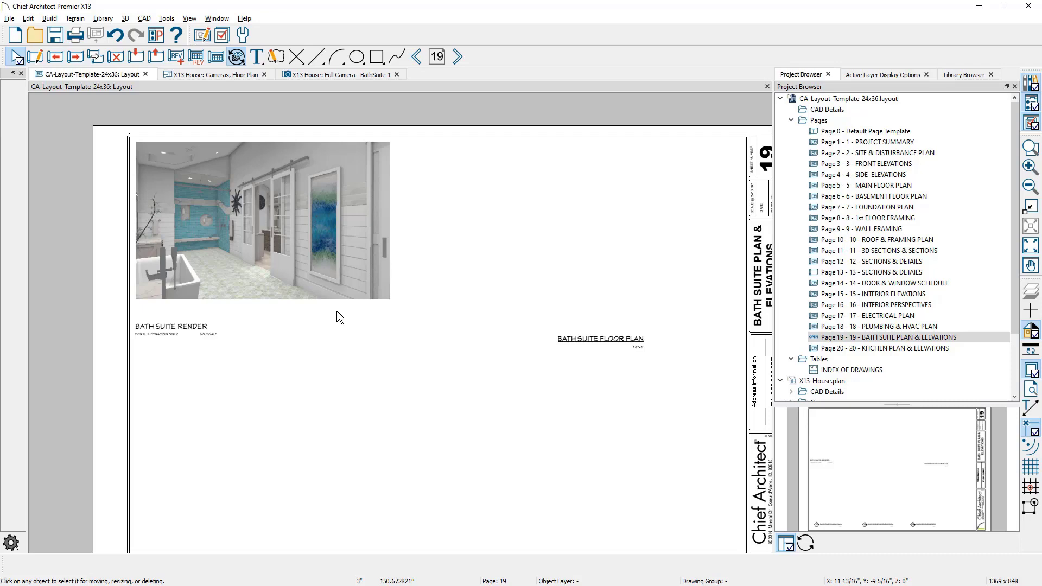
Step: Insert BathSuite1.jpg from the Renders folder onto page 19, shrink it and place it below the BATH SUITE RENDER label
{"action": "key", "text": "space"}
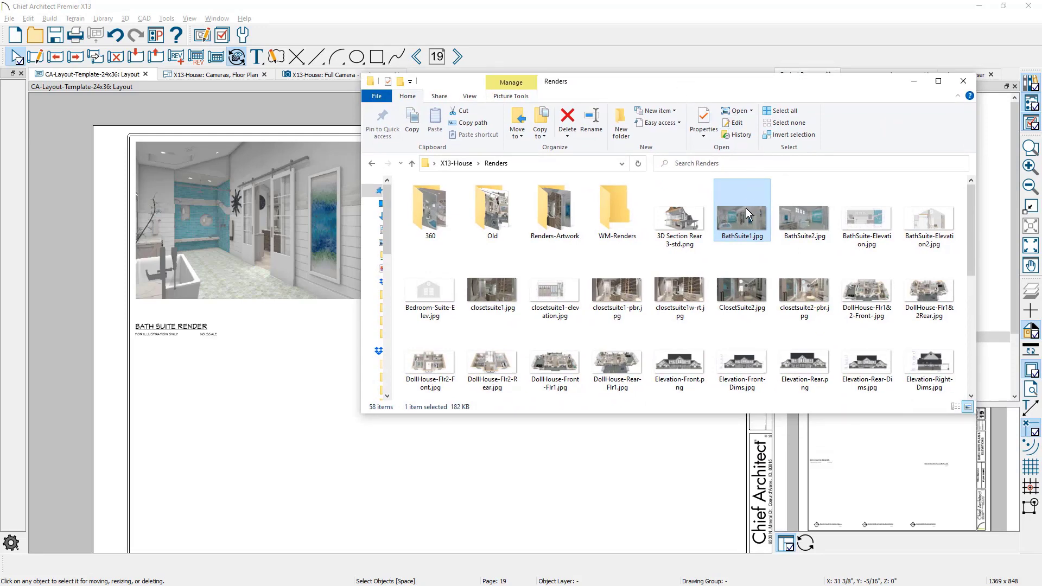
{"action": "left_click_drag", "start_coordinate": [746, 207], "coordinate": [262, 423]}
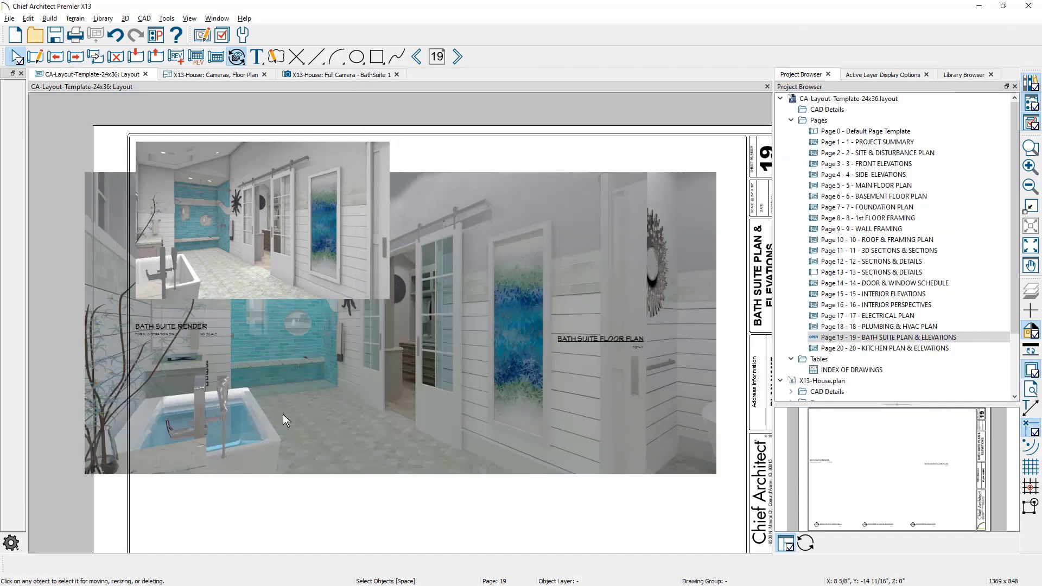
{"action": "left_click", "coordinate": [635, 451]}
{"action": "left_click_drag", "start_coordinate": [718, 474], "coordinate": [404, 324]}
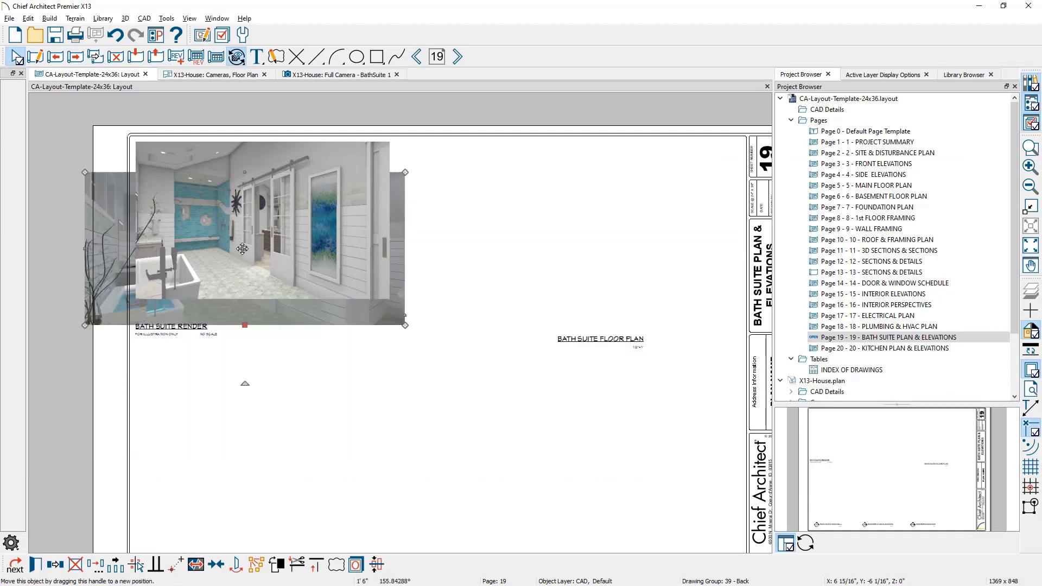
{"action": "left_click_drag", "start_coordinate": [244, 248], "coordinate": [297, 428]}
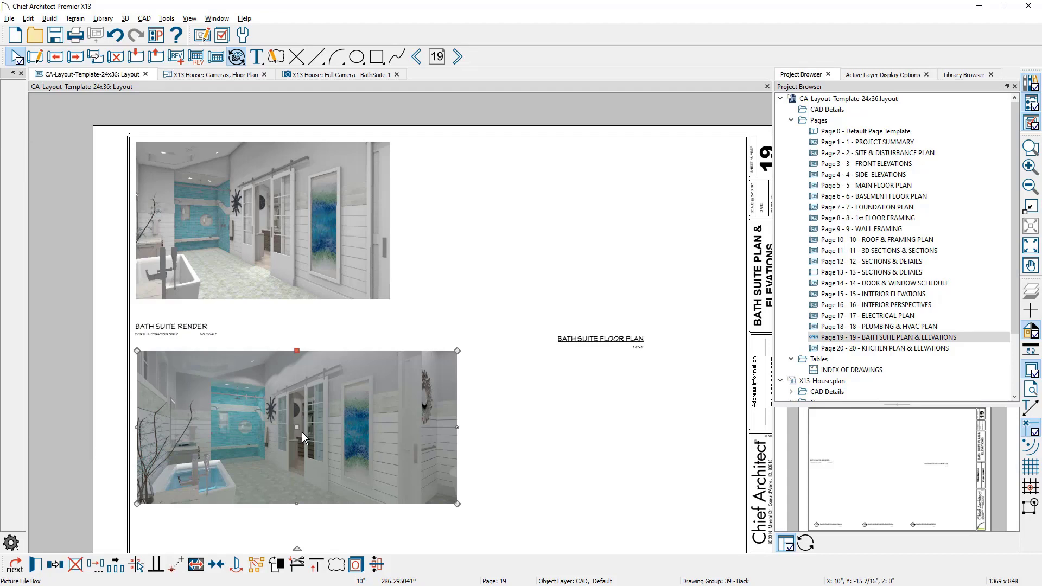
Step: Set the inserted BathSuite1.jpg picture to JPEG at 100% quality and have it saved in the plan
{"action": "double_click", "coordinate": [302, 432]}
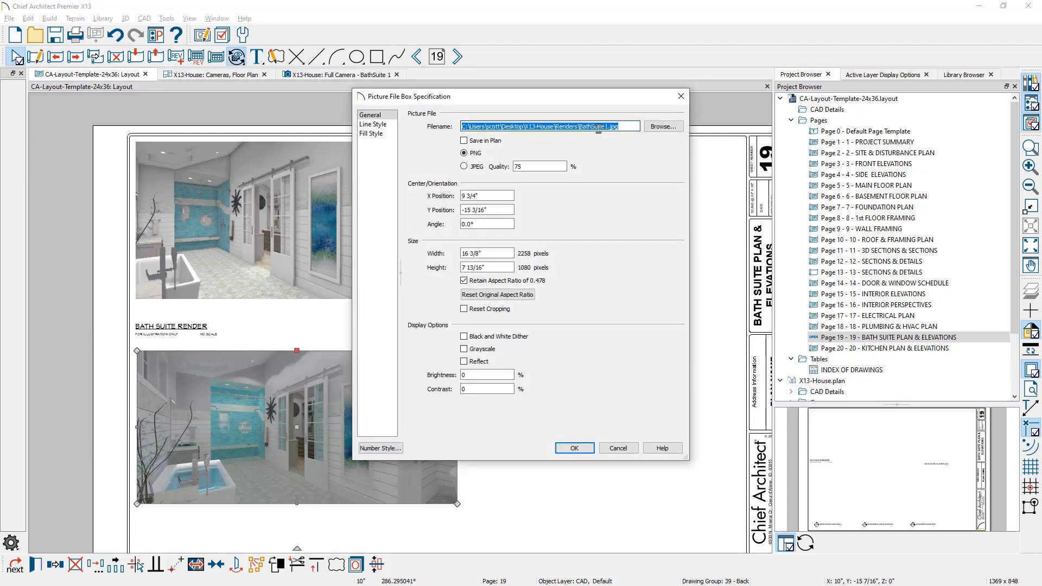
{"action": "left_click_drag", "start_coordinate": [608, 126], "coordinate": [620, 126]}
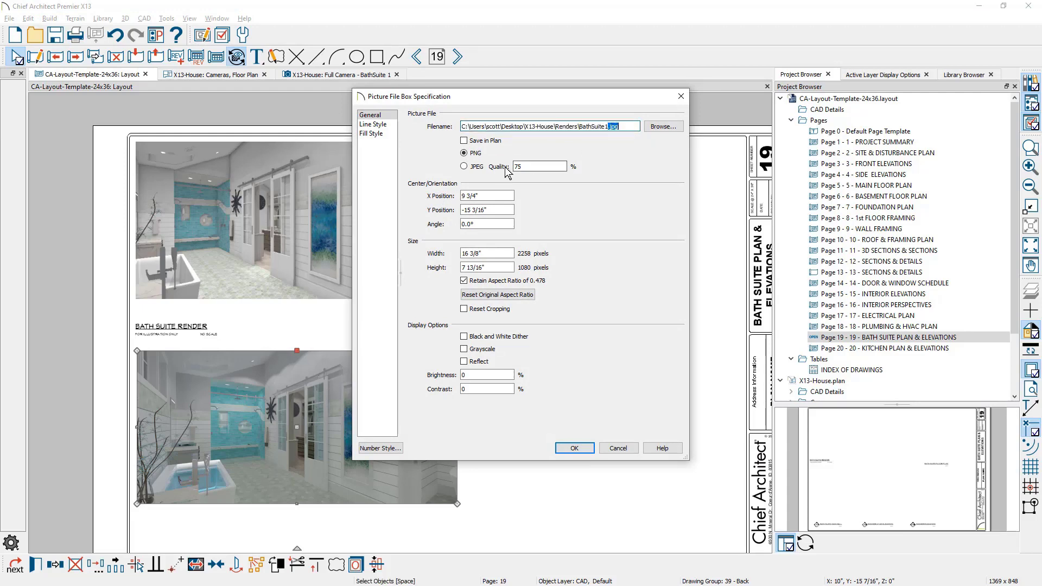
{"action": "left_click", "coordinate": [474, 167]}
{"action": "double_click", "coordinate": [529, 166]}
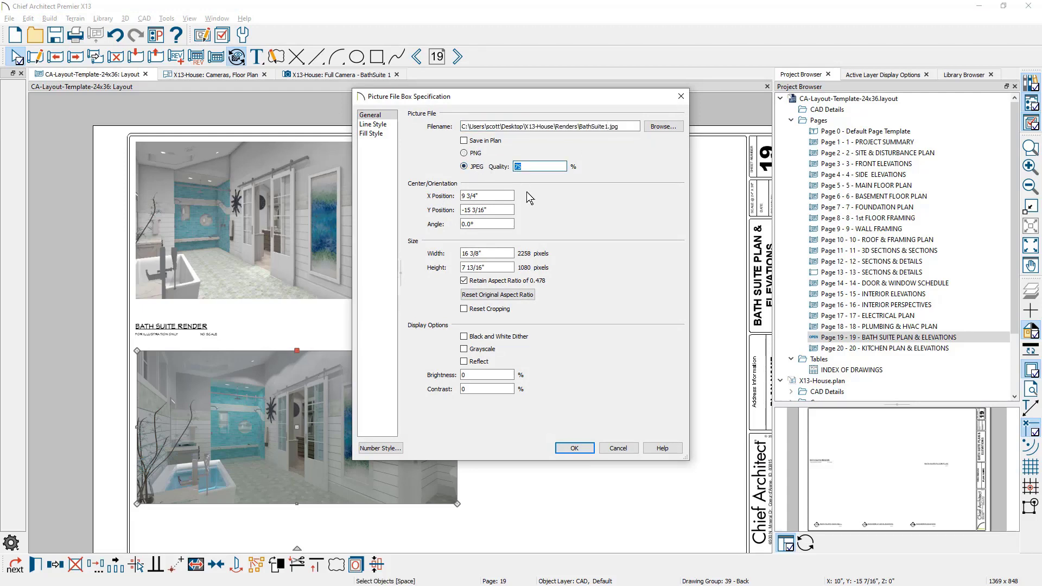
{"action": "type", "text": "100"}
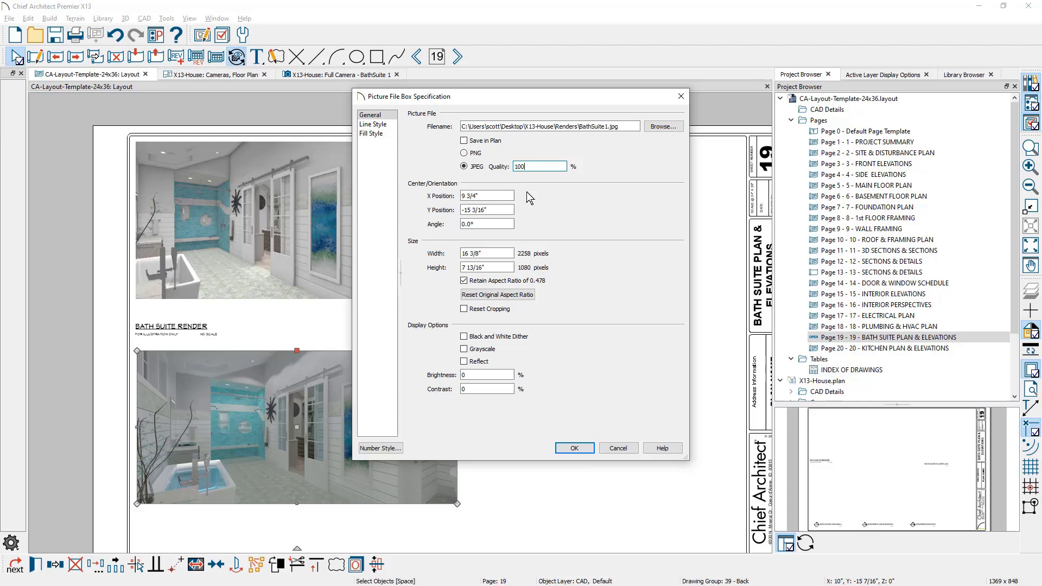
{"action": "left_click", "coordinate": [467, 141]}
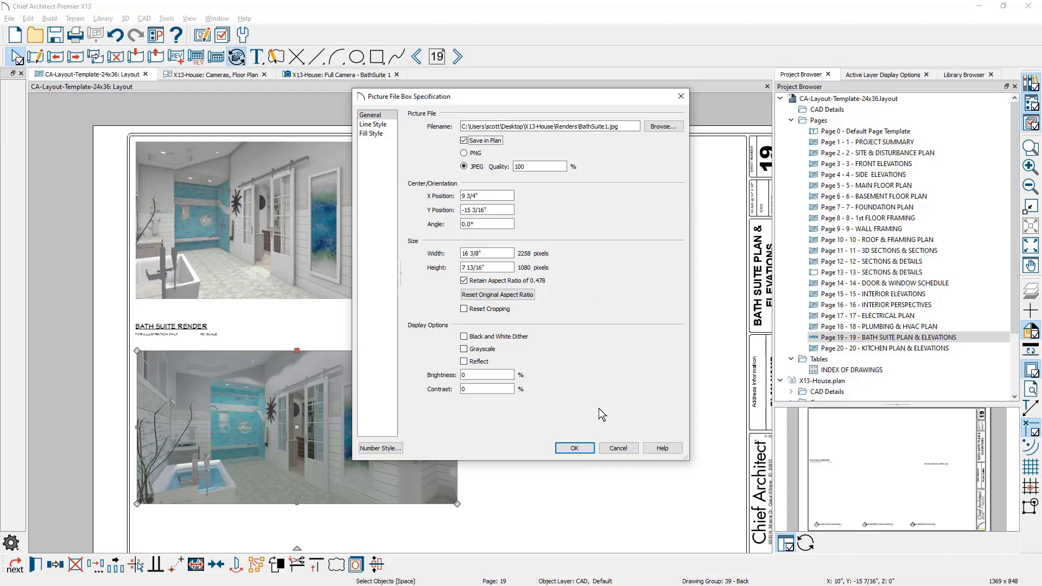
{"action": "left_click", "coordinate": [567, 448]}
Step: Examine the sheet number, scale, date and drawn-by fields in page 19's title block
{"action": "middle_click_drag", "start_coordinate": [570, 421], "coordinate": [525, 424]}
{"action": "key", "text": "space"}
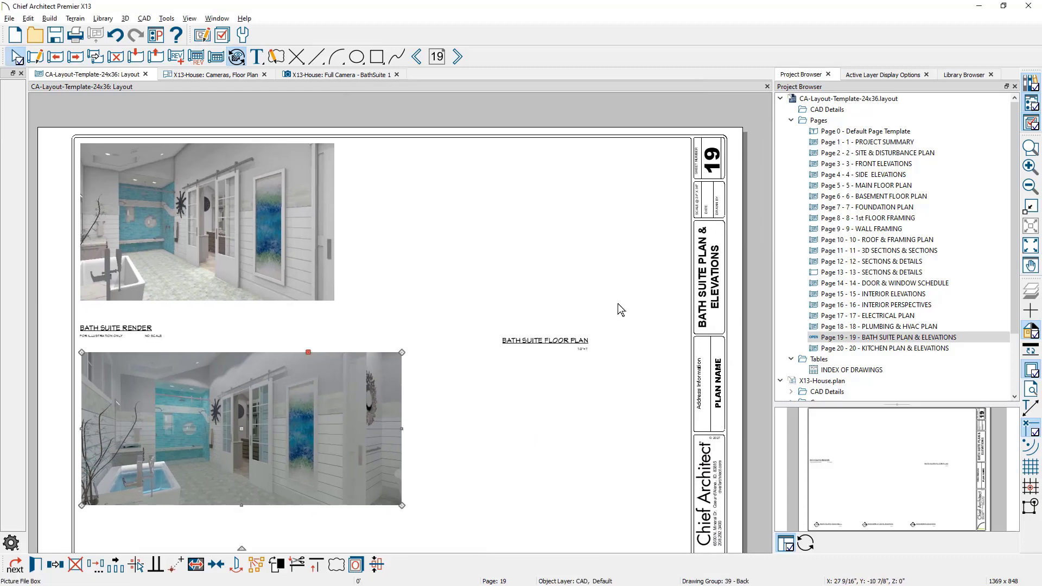
{"action": "scroll", "coordinate": [722, 189], "scroll_direction": "up", "scroll_amount": 3}
{"action": "scroll", "coordinate": [721, 189], "scroll_direction": "up", "scroll_amount": 3}
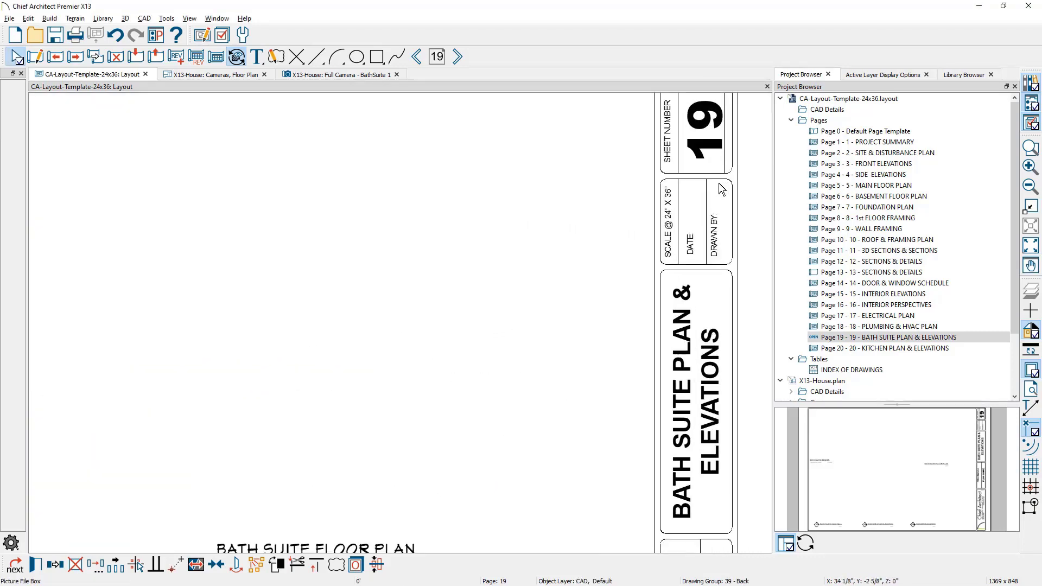
{"action": "middle_click_drag", "start_coordinate": [752, 249], "coordinate": [704, 271]}
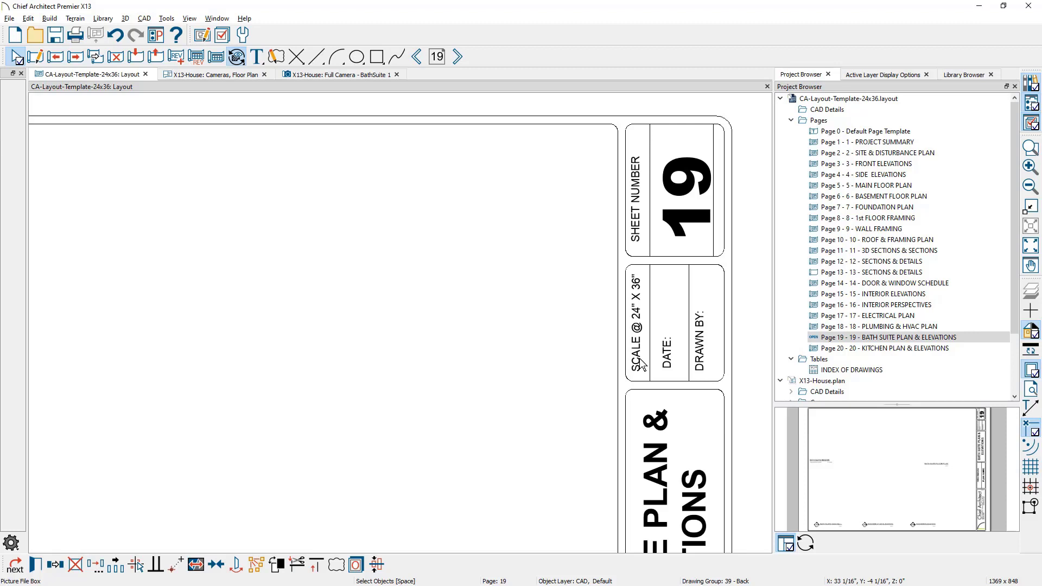
{"action": "key", "text": "F6"}
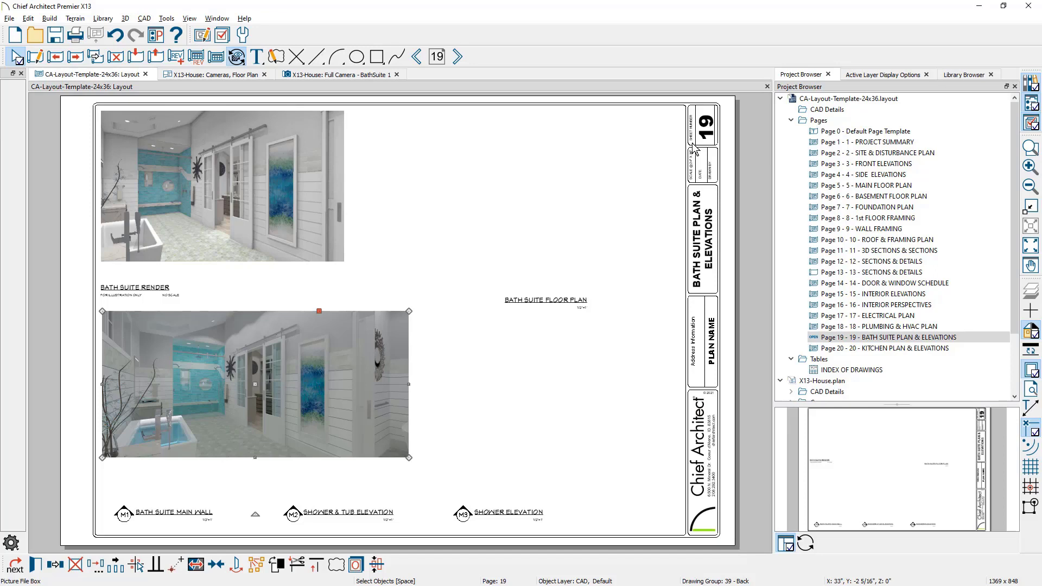
Step: Go to layout page 0 and examine the title block of the default page template
{"action": "left_click", "coordinate": [437, 57]}
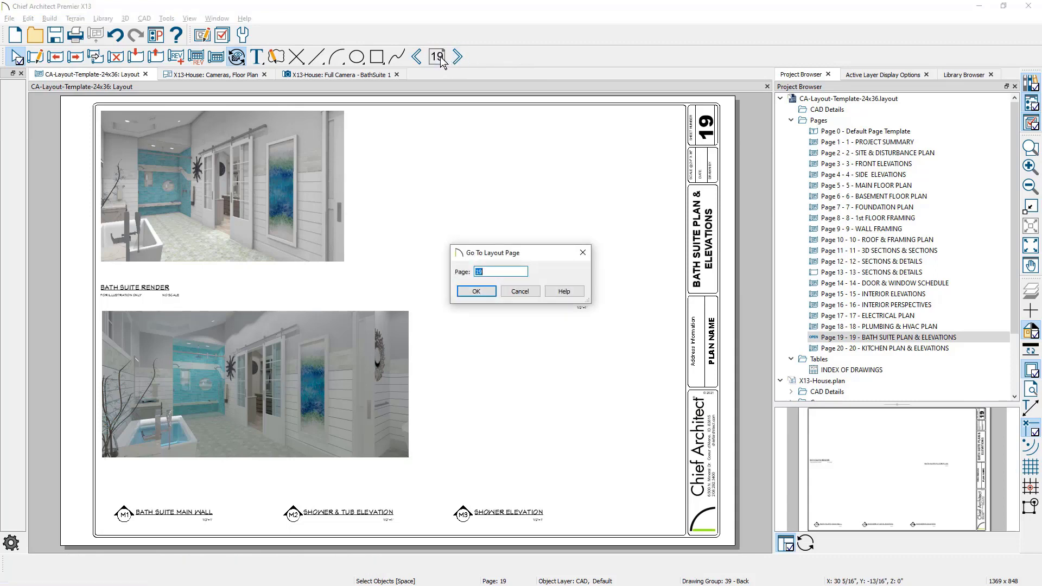
{"action": "type", "text": "0"}
{"action": "key", "text": "Return"}
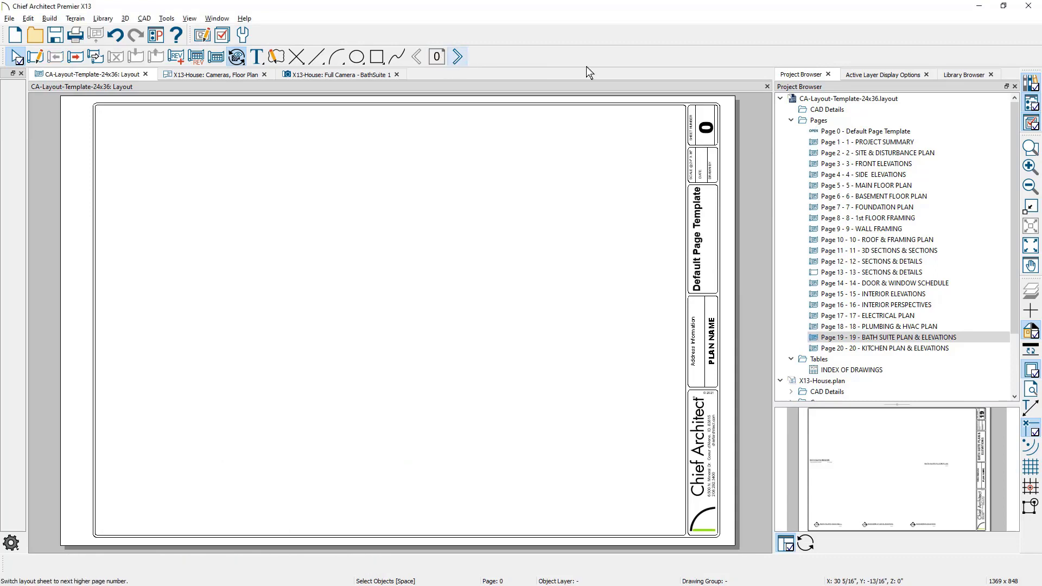
{"action": "scroll", "coordinate": [730, 150], "scroll_direction": "up", "scroll_amount": 2}
{"action": "scroll", "coordinate": [728, 149], "scroll_direction": "up", "scroll_amount": 1}
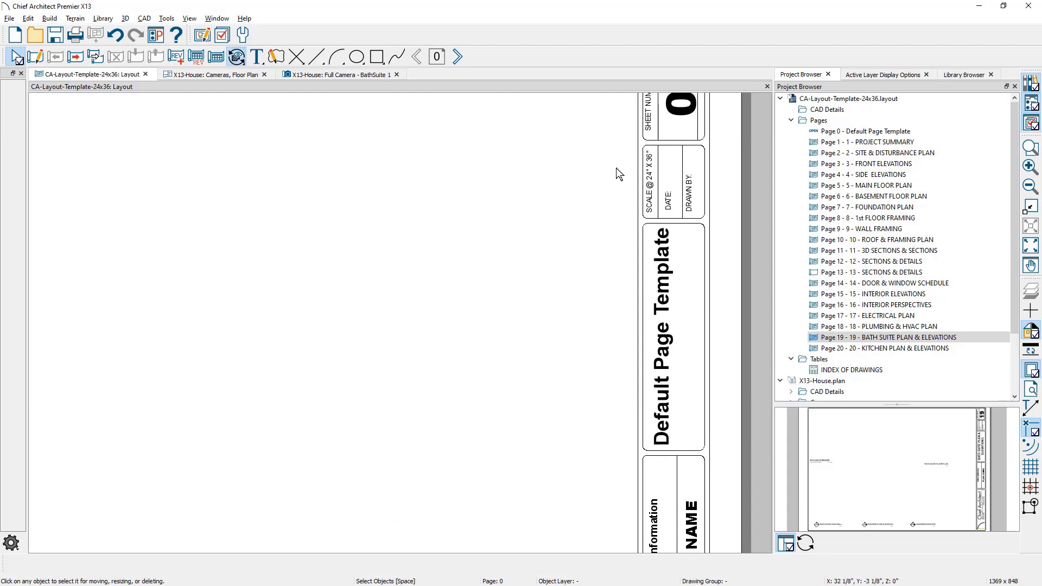
{"action": "middle_click_drag", "start_coordinate": [616, 168], "coordinate": [597, 217]}
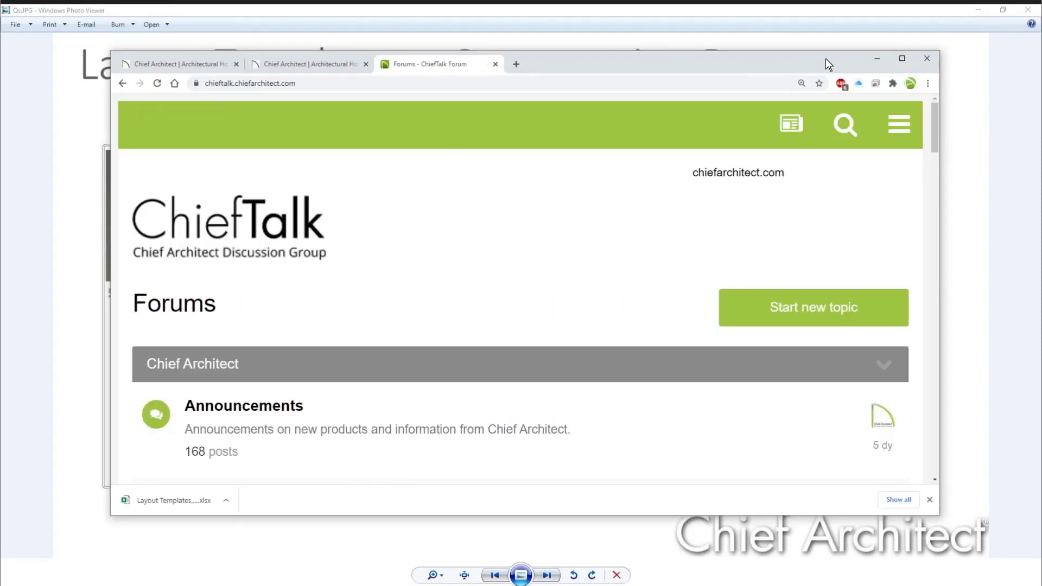
Step: In the browser, open the January 21 Layouts and Construction Documents webinar topic from ChiefTalk's Announcements forum
{"action": "left_click", "coordinate": [902, 59]}
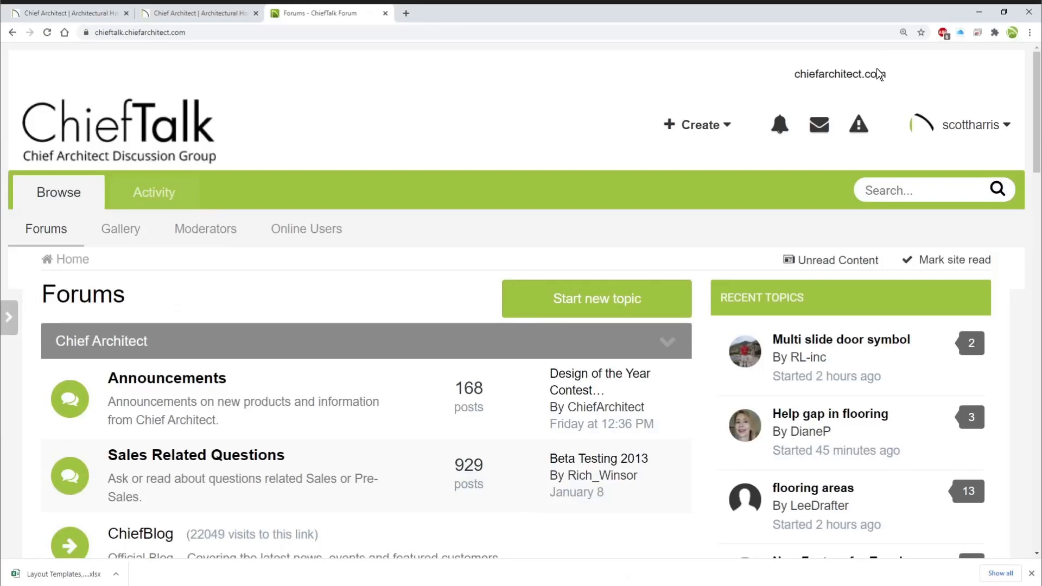
{"action": "scroll", "coordinate": [362, 347], "scroll_direction": "down", "scroll_amount": 1}
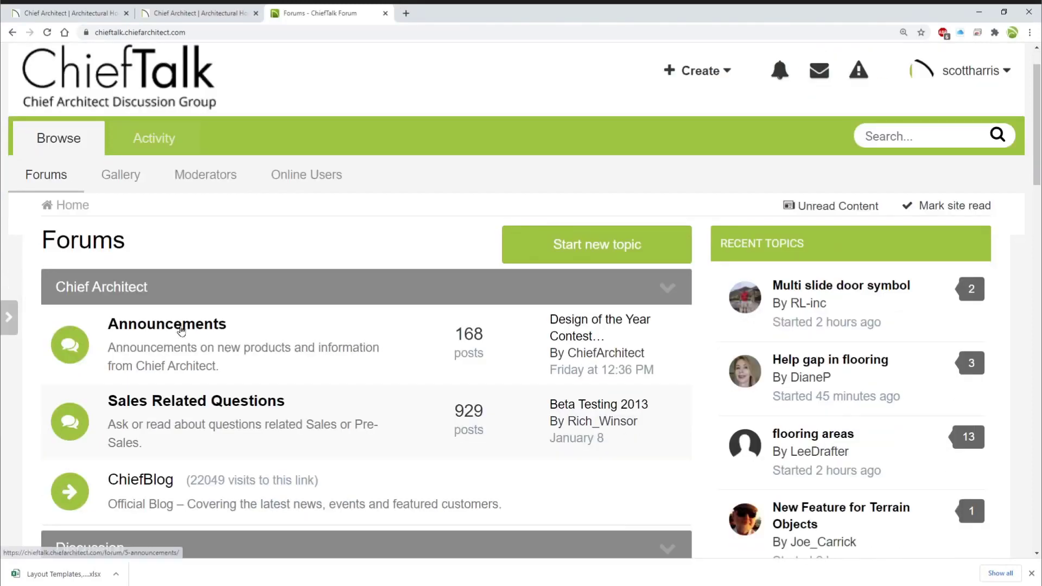
{"action": "left_click", "coordinate": [182, 328]}
{"action": "scroll", "coordinate": [190, 317], "scroll_direction": "down", "scroll_amount": 6}
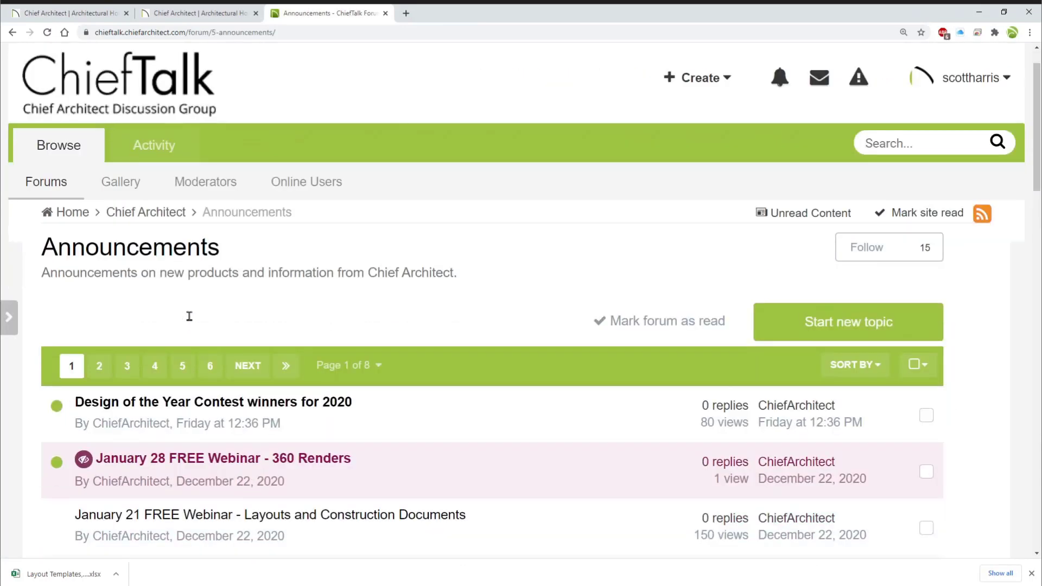
{"action": "scroll", "coordinate": [216, 262], "scroll_direction": "down", "scroll_amount": 3}
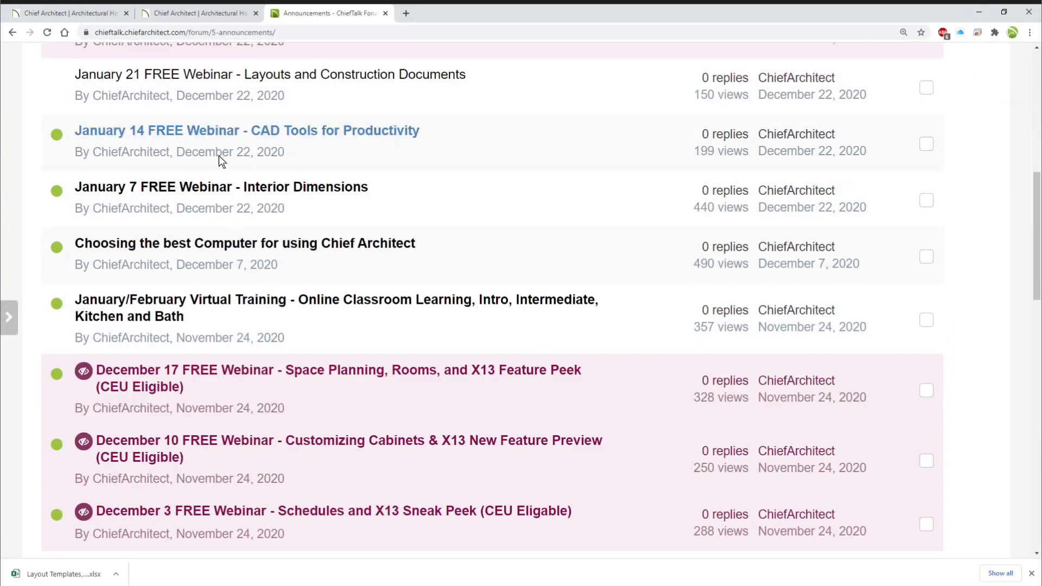
{"action": "left_click", "coordinate": [150, 76]}
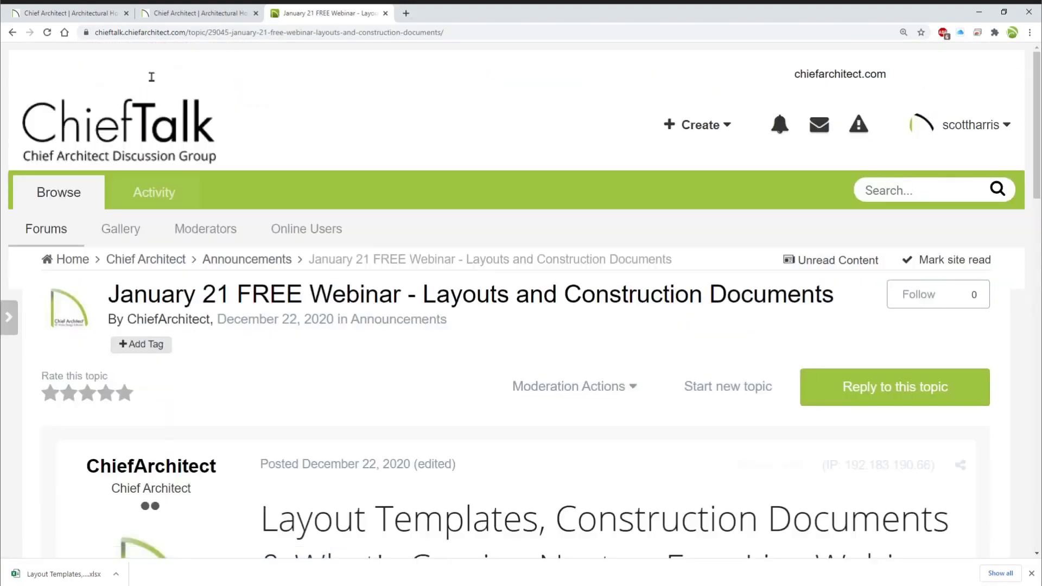
Step: Download the Layout Templates.zip file from the webinar topic's post
{"action": "scroll", "coordinate": [436, 273], "scroll_direction": "down", "scroll_amount": 7}
{"action": "scroll", "coordinate": [436, 273], "scroll_direction": "down", "scroll_amount": 3}
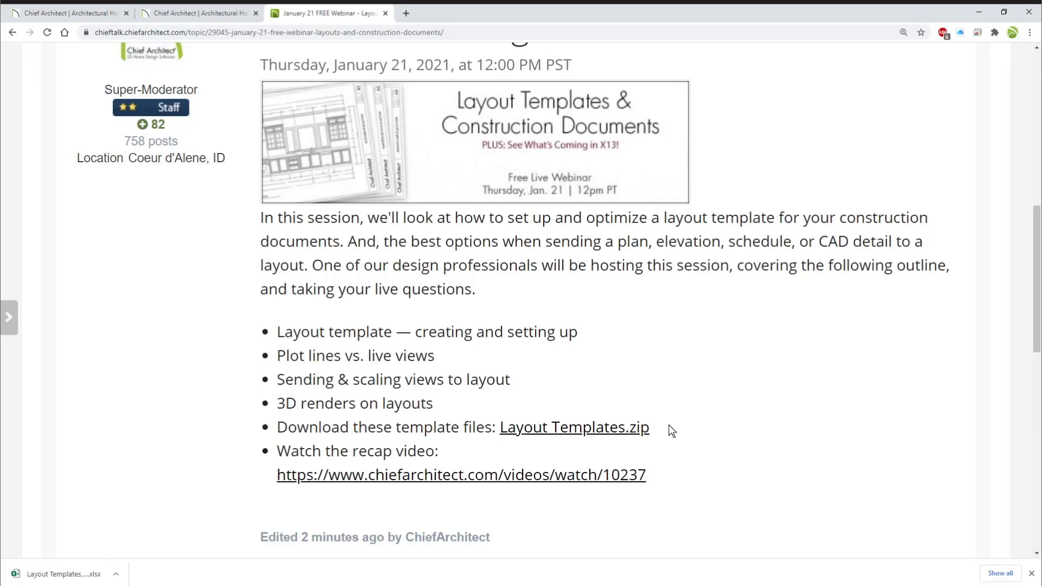
{"action": "left_click", "coordinate": [646, 428]}
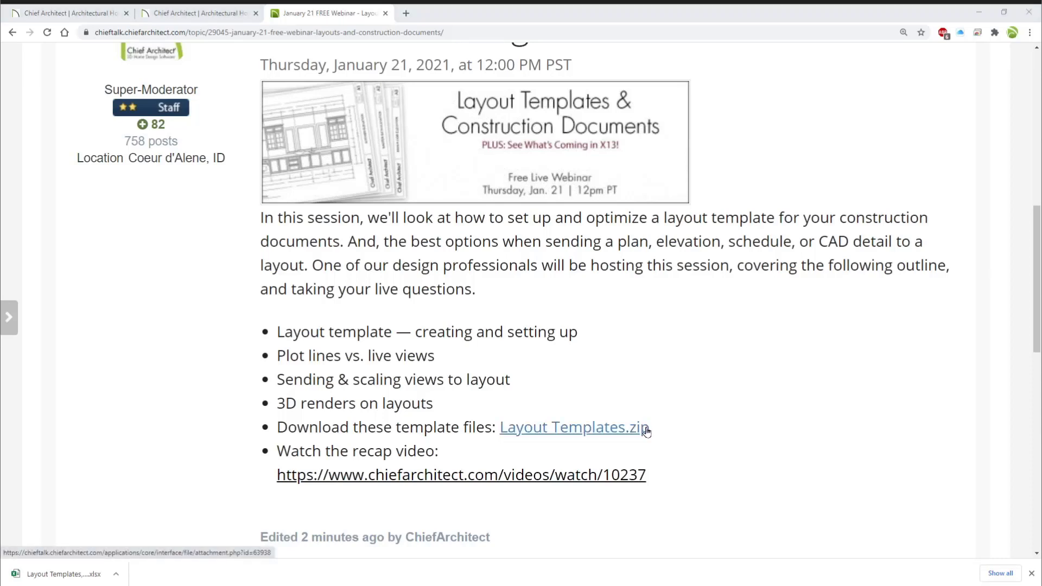
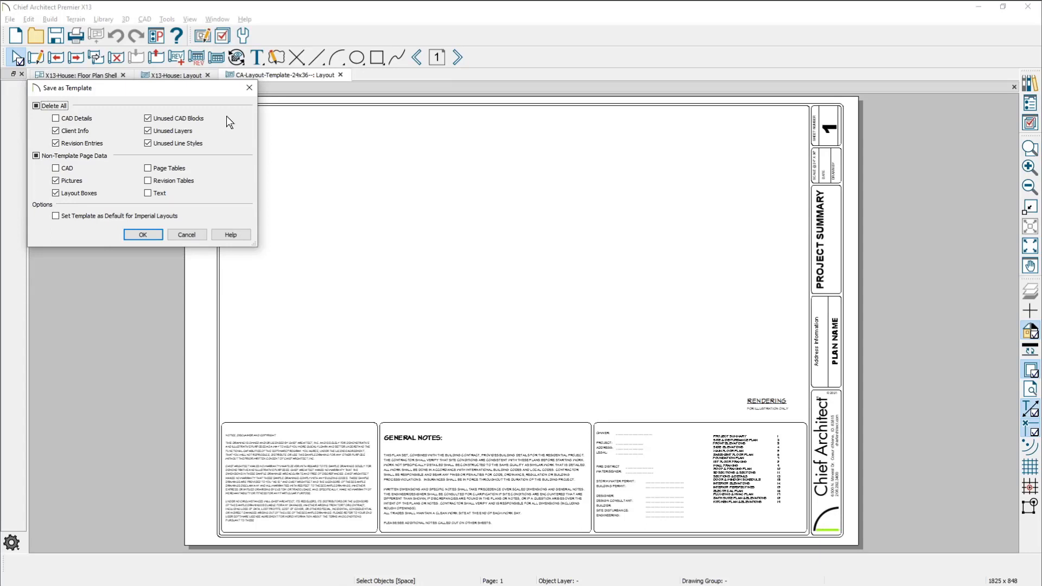
Step: Try to save CA-Layout-Template-24x36--.layout as a template in the Templates folder, set as the default for imperial layouts
{"action": "left_click", "coordinate": [64, 219]}
{"action": "left_click", "coordinate": [142, 239]}
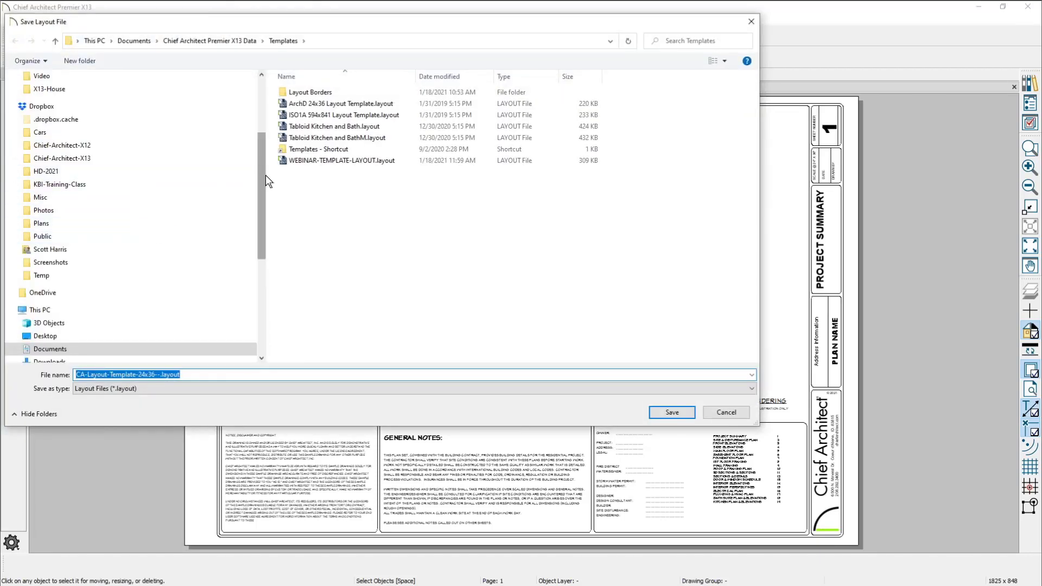
{"action": "left_click_drag", "start_coordinate": [266, 260], "coordinate": [63, 241]}
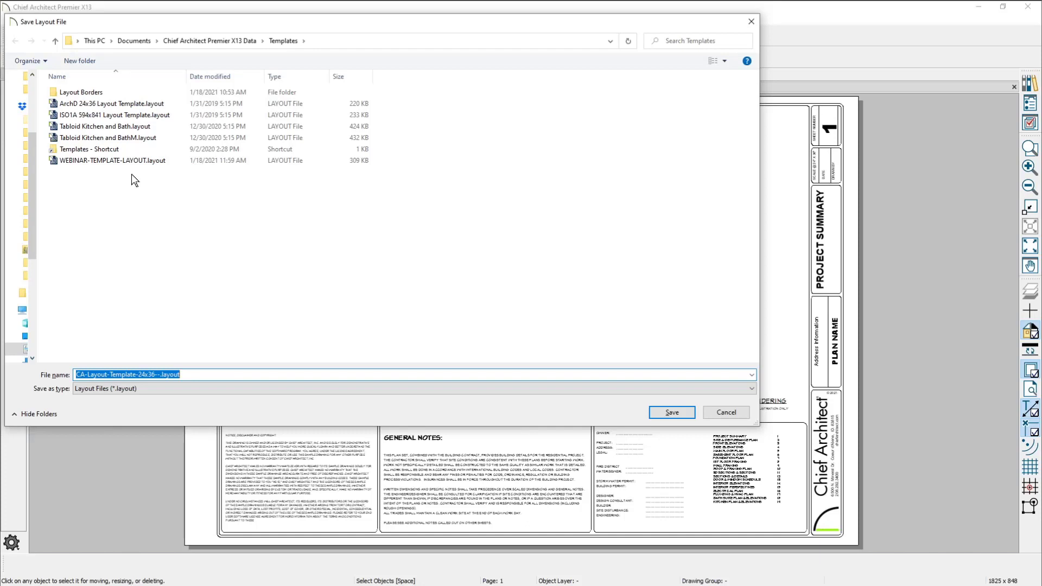
{"action": "key", "text": "alt+s"}
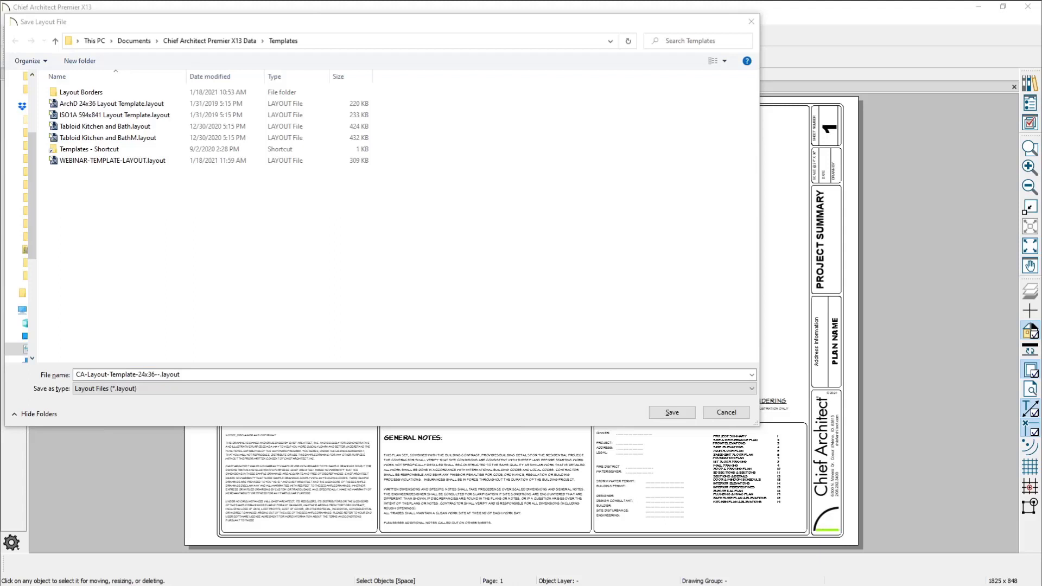
{"action": "left_click", "coordinate": [751, 21]}
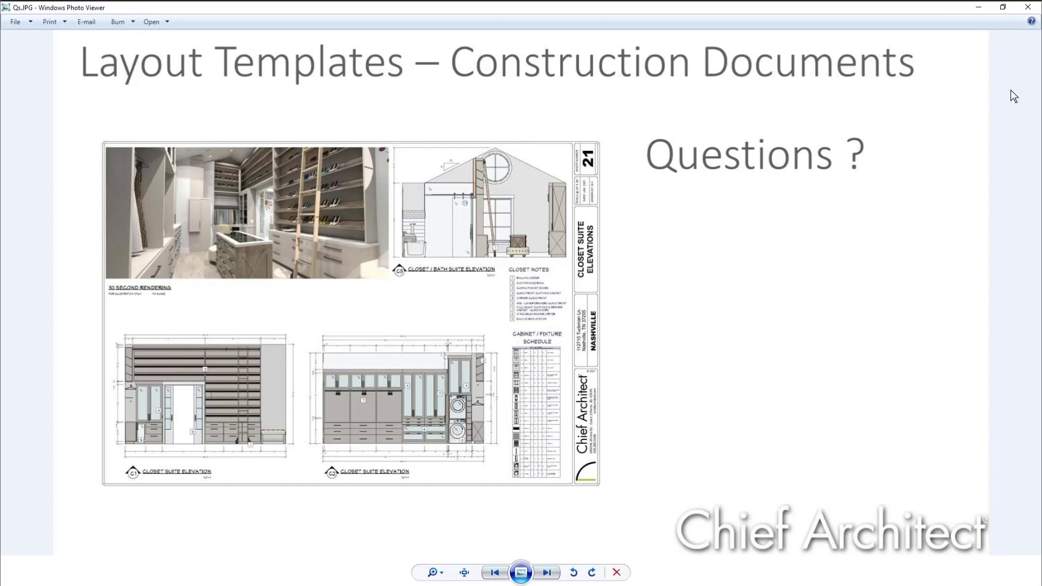
Step: Return to Chief Architect from the photo viewer and bring up the X13-House layout
{"action": "left_click", "coordinate": [978, 7]}
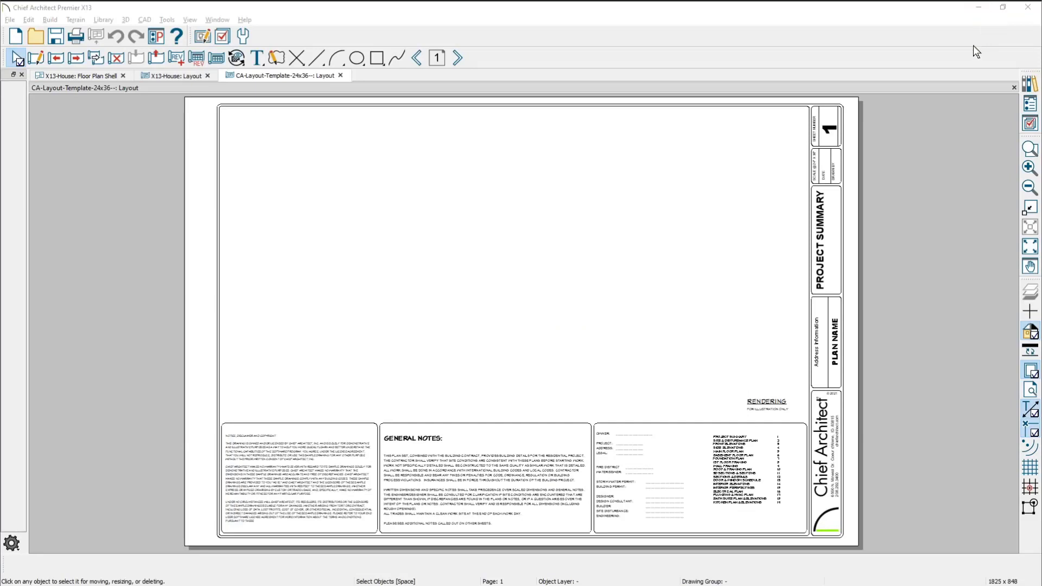
{"action": "left_click", "coordinate": [176, 75]}
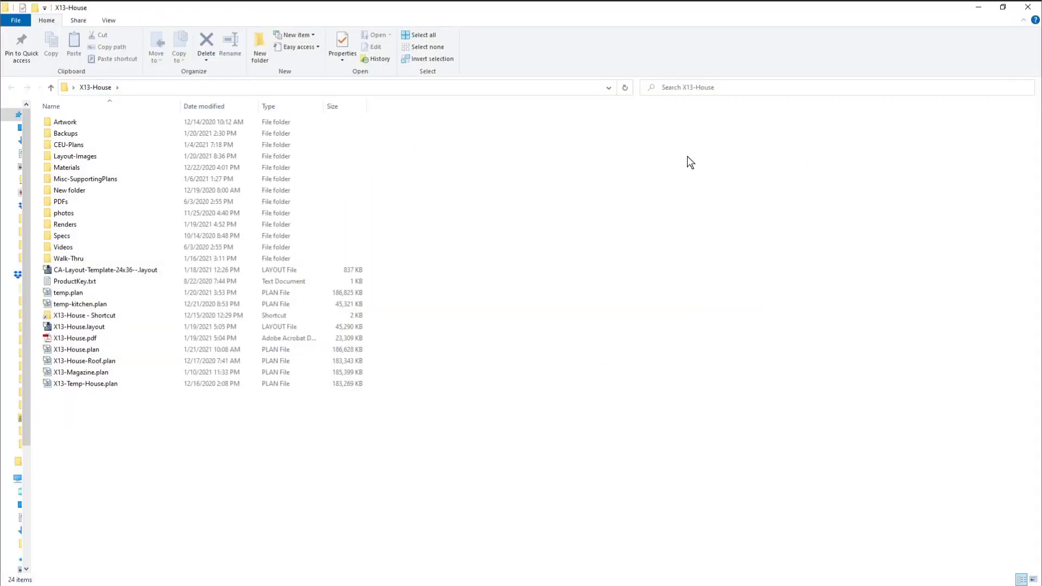
Step: Select X13-House.pdf in the X13-House folder and return to Chief Architect to bring up the X13-House layout's print settings
{"action": "left_click", "coordinate": [92, 339]}
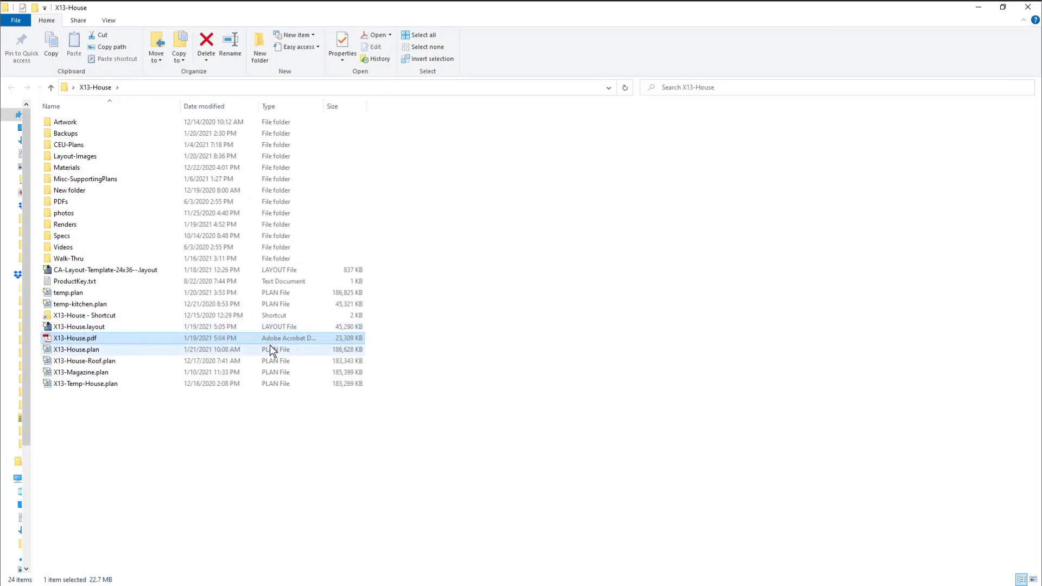
{"action": "left_click", "coordinate": [985, 7]}
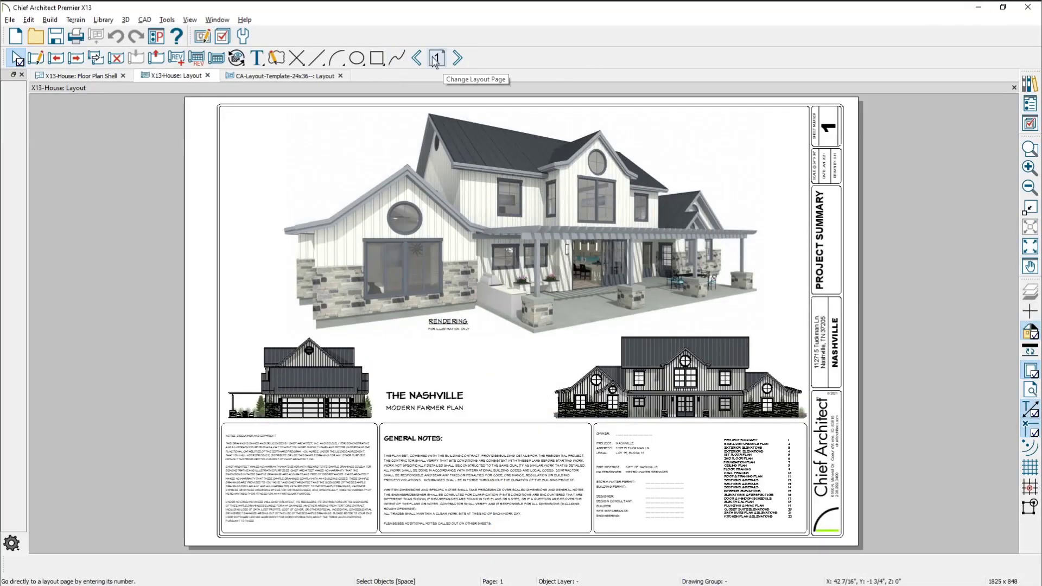
{"action": "left_click", "coordinate": [9, 20]}
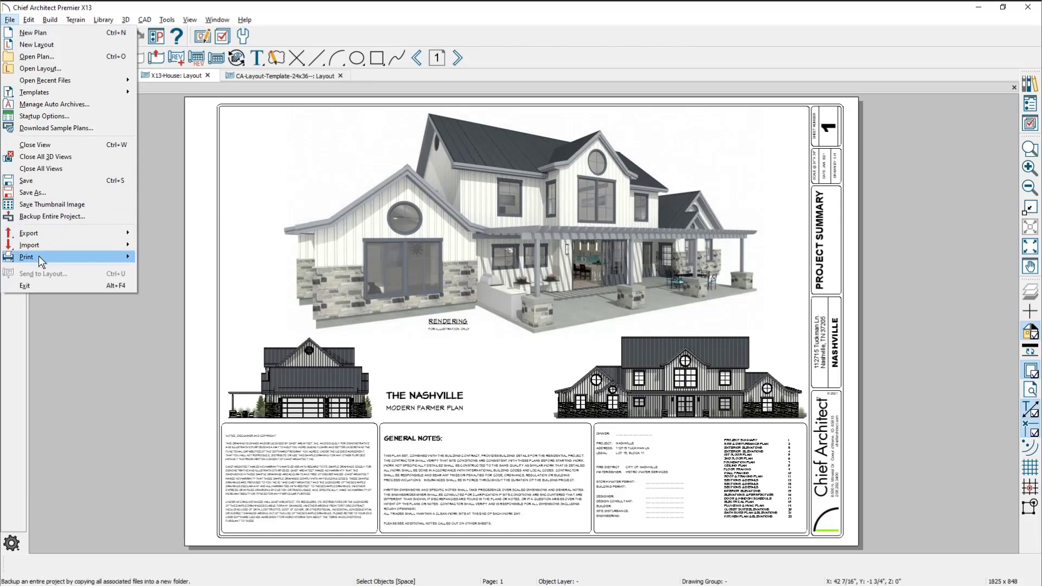
{"action": "mouse_move", "coordinate": [38, 256]}
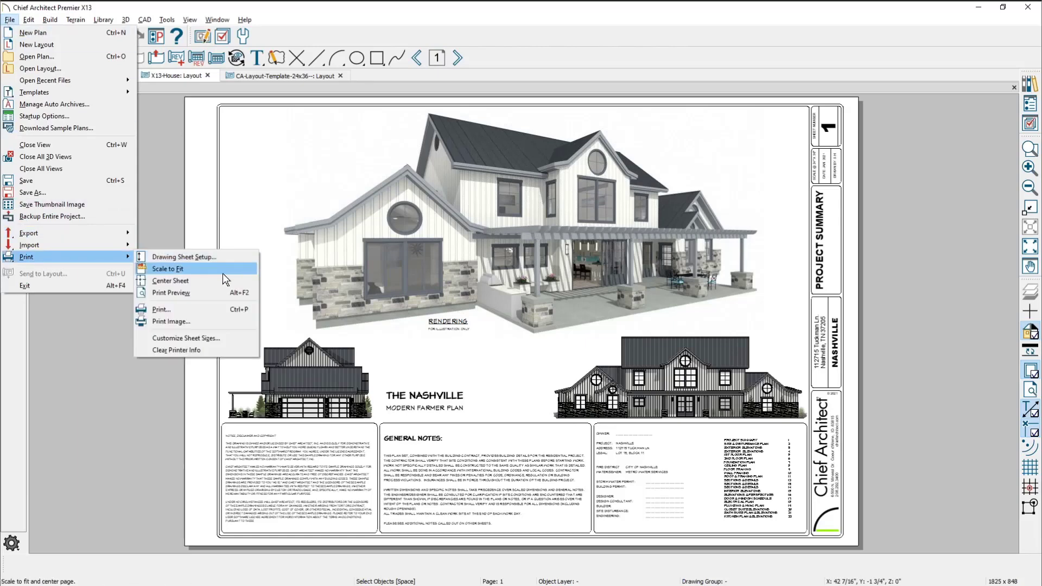
{"action": "left_click", "coordinate": [231, 312]}
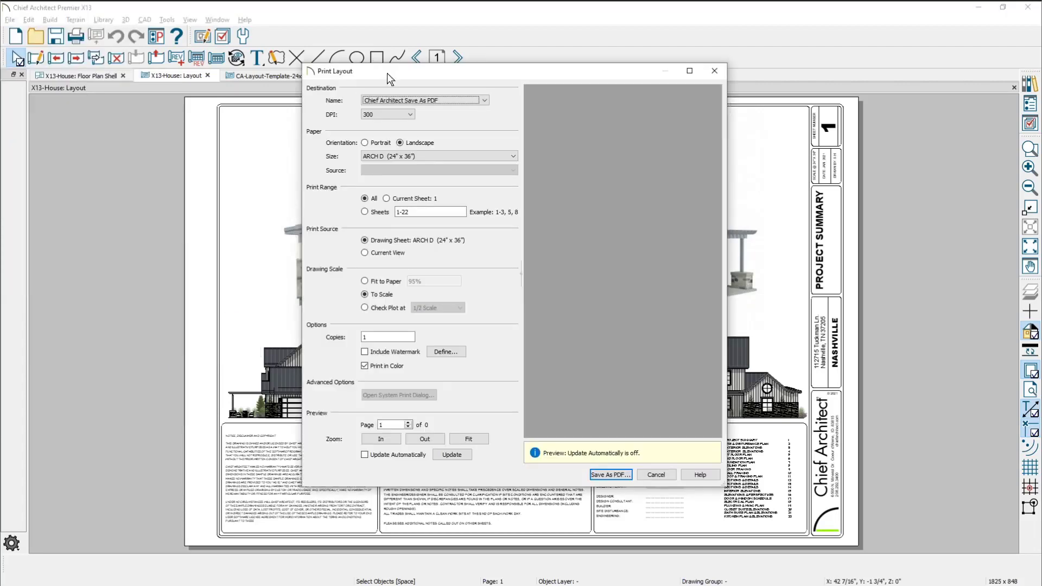
{"action": "left_click_drag", "start_coordinate": [339, 76], "coordinate": [147, 105]}
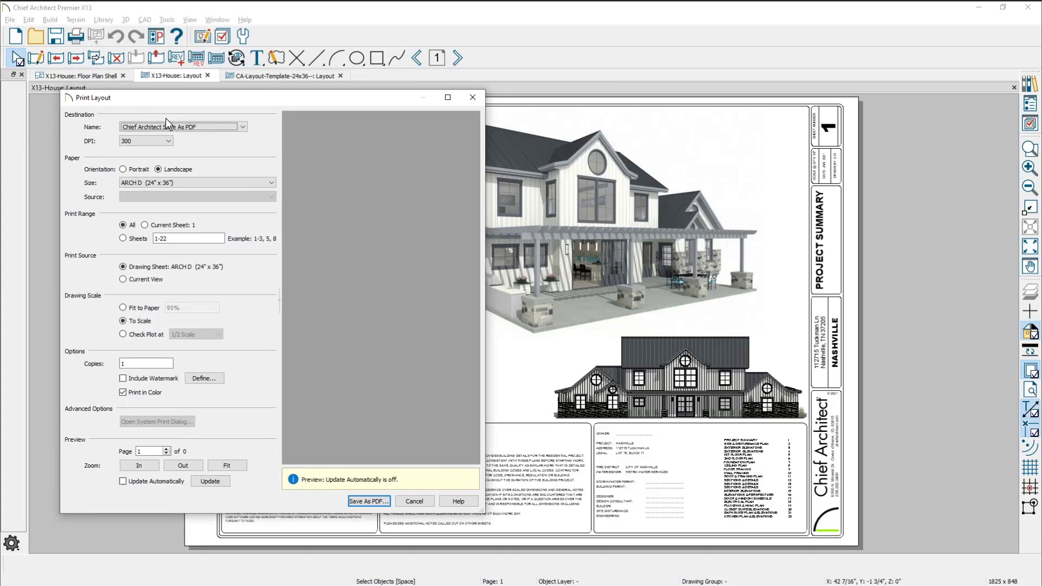
Step: Examine the print destinations and DPI options for saving the layout as a PDF, and leave without printing
{"action": "left_click", "coordinate": [243, 127]}
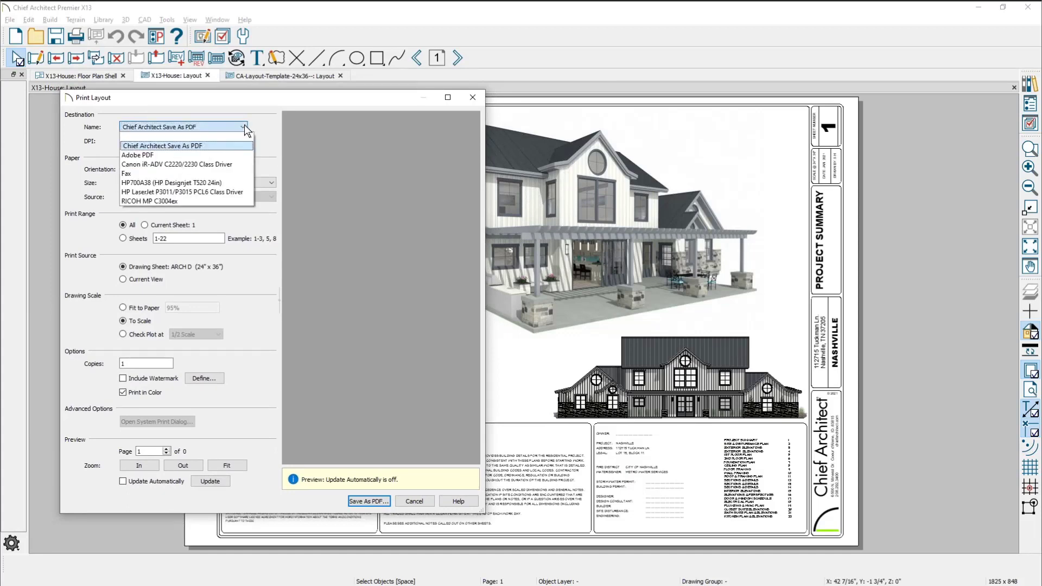
{"action": "left_click", "coordinate": [226, 148]}
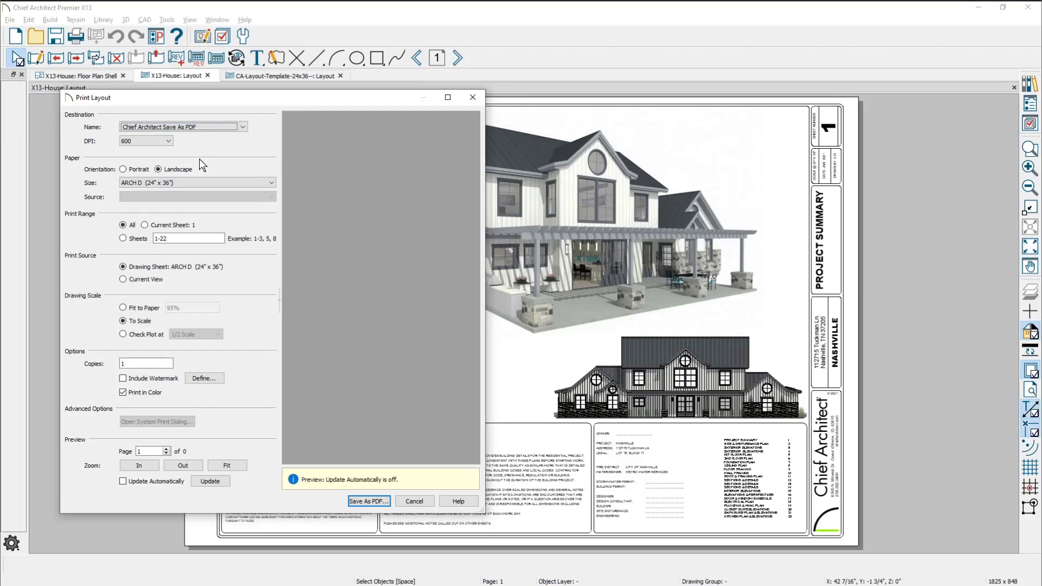
{"action": "left_click", "coordinate": [170, 141]}
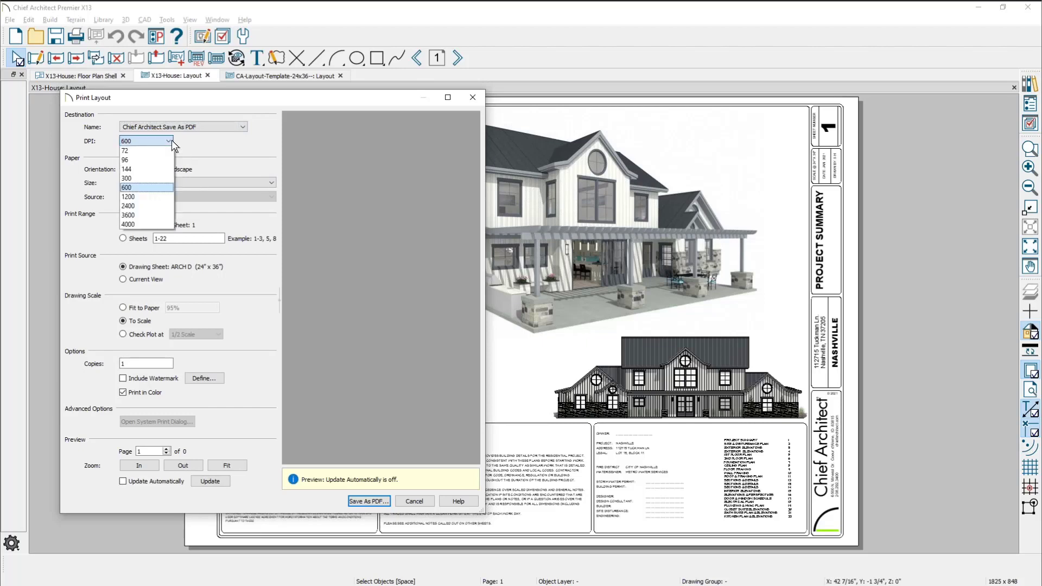
{"action": "left_click", "coordinate": [172, 140]}
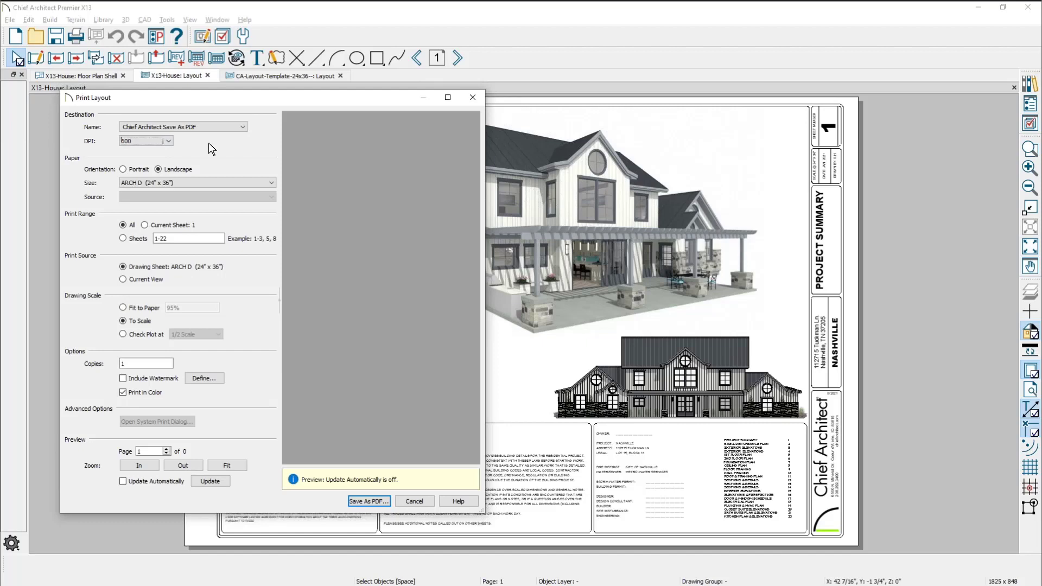
{"action": "left_click", "coordinate": [169, 142]}
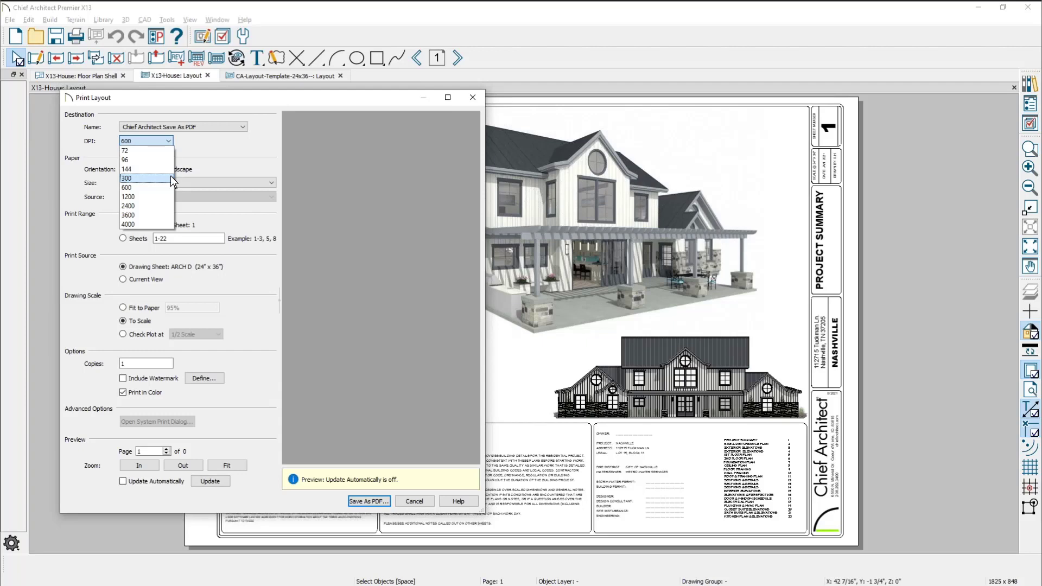
{"action": "left_click", "coordinate": [210, 126]}
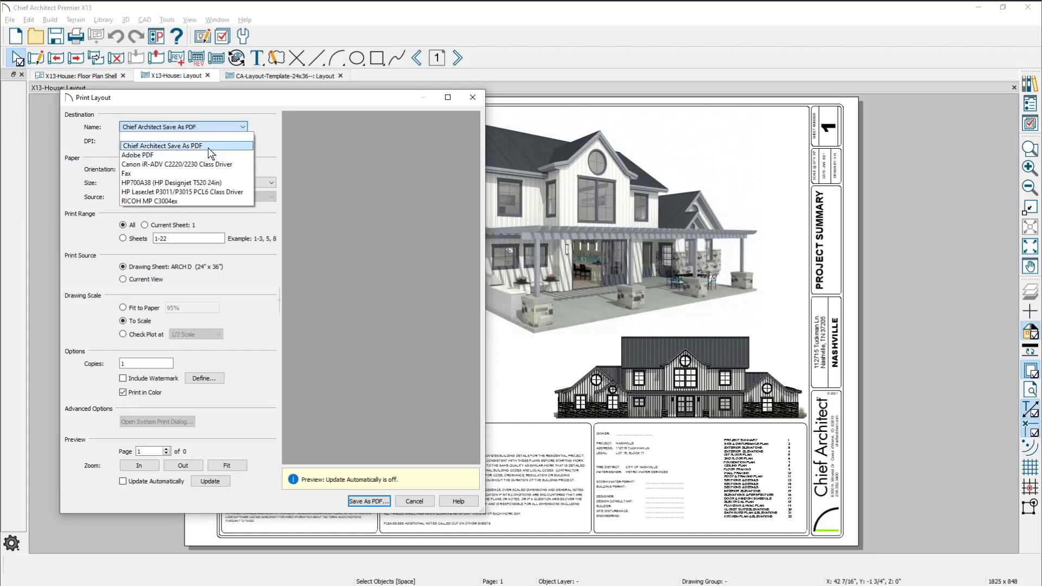
{"action": "left_click", "coordinate": [210, 153]}
{"action": "key", "text": "Escape"}
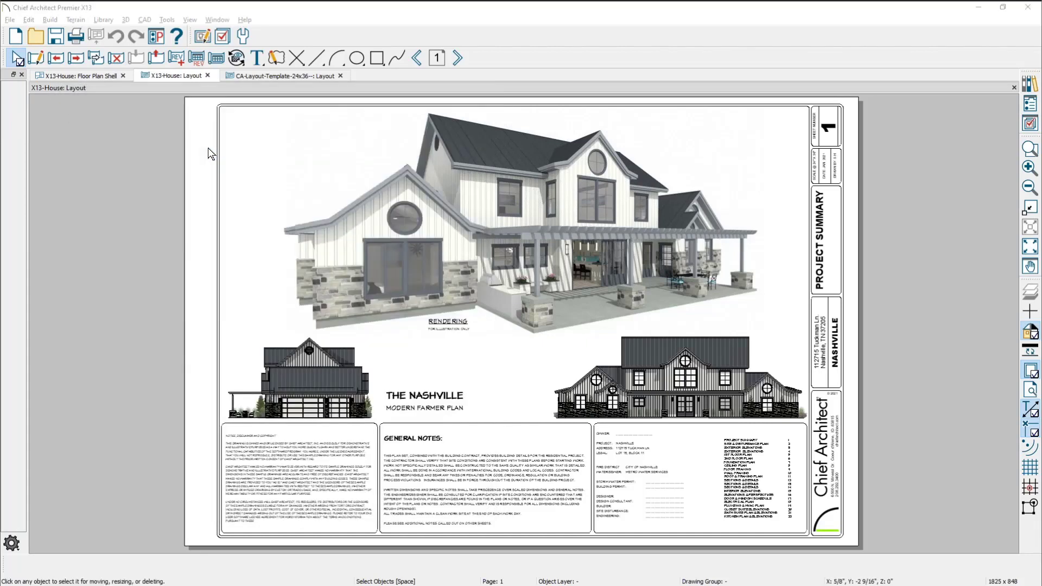
Step: Show the Questions slide in Windows Photo Viewer, and open the CA-Layout-Template-11x17 layout in Chief Architect
{"action": "key", "text": "alt+Tab"}
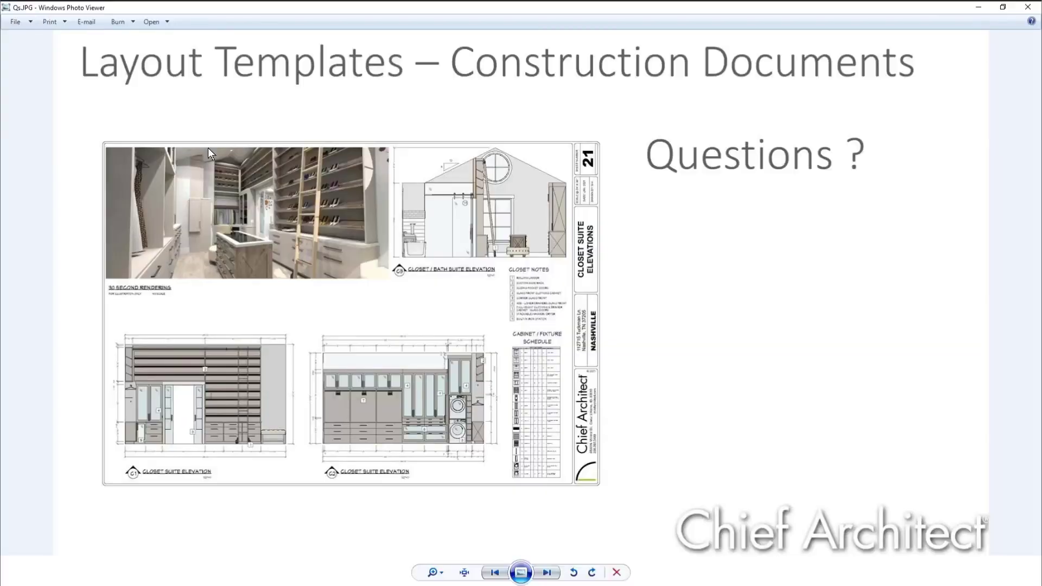
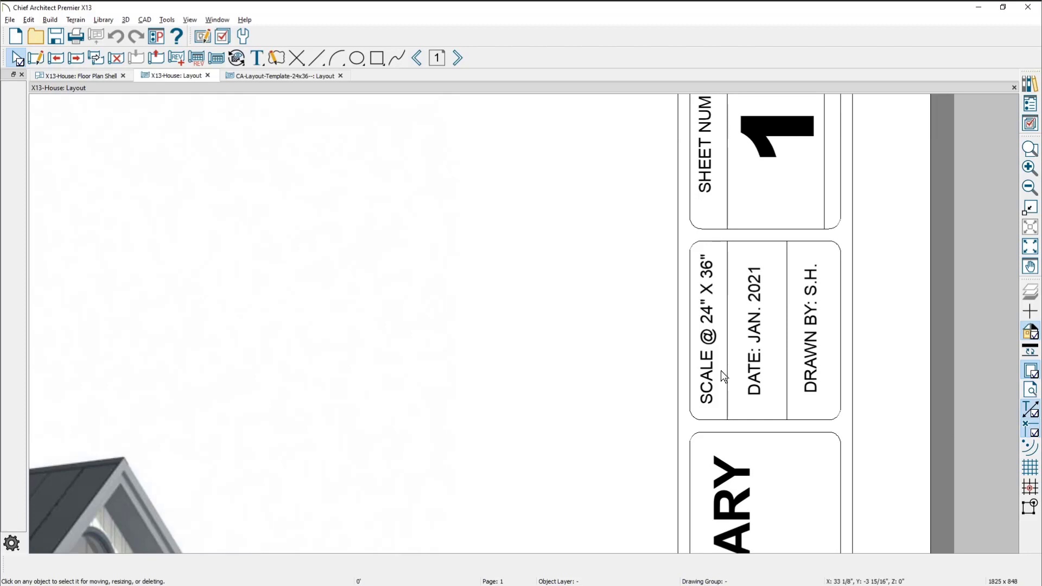
{"action": "key", "text": "space"}
{"action": "left_click_drag", "start_coordinate": [1041, 293], "coordinate": [519, 316]}
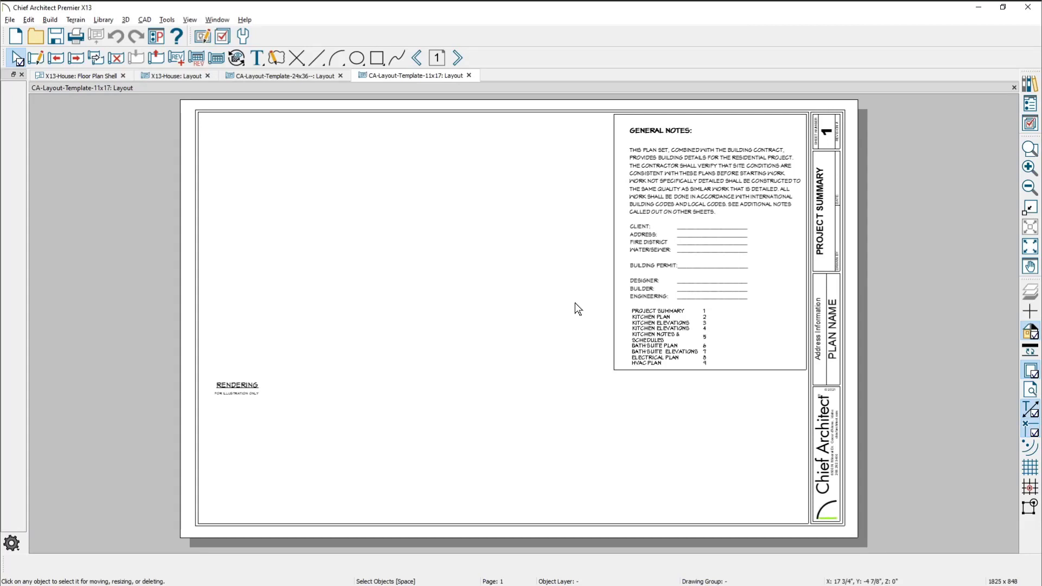
Step: Show the exterior elevations on page 3 of the X13-House layout, and go to page 22 with the kitchen plan
{"action": "left_click", "coordinate": [180, 77]}
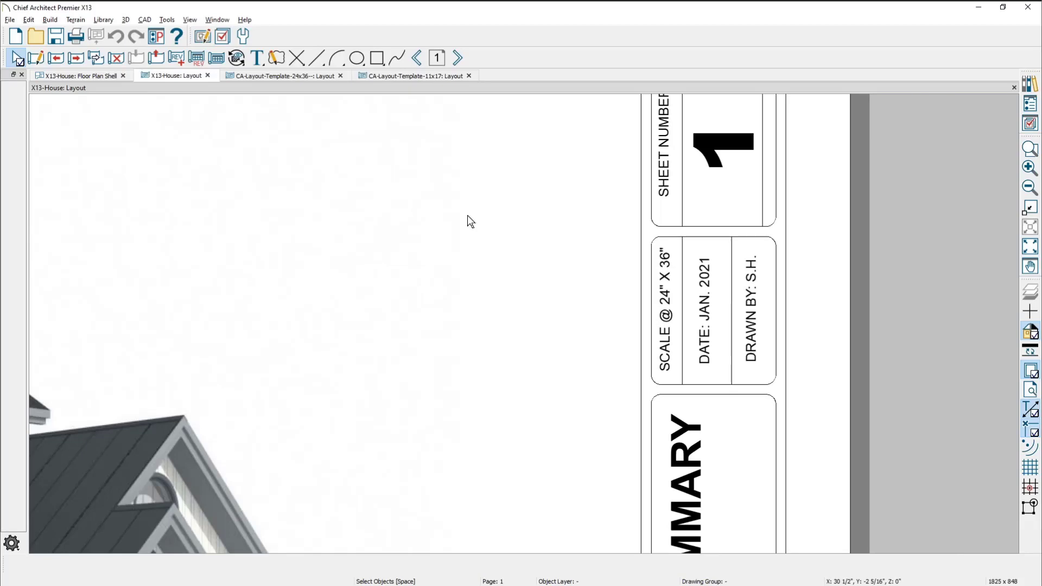
{"action": "key", "text": "F6"}
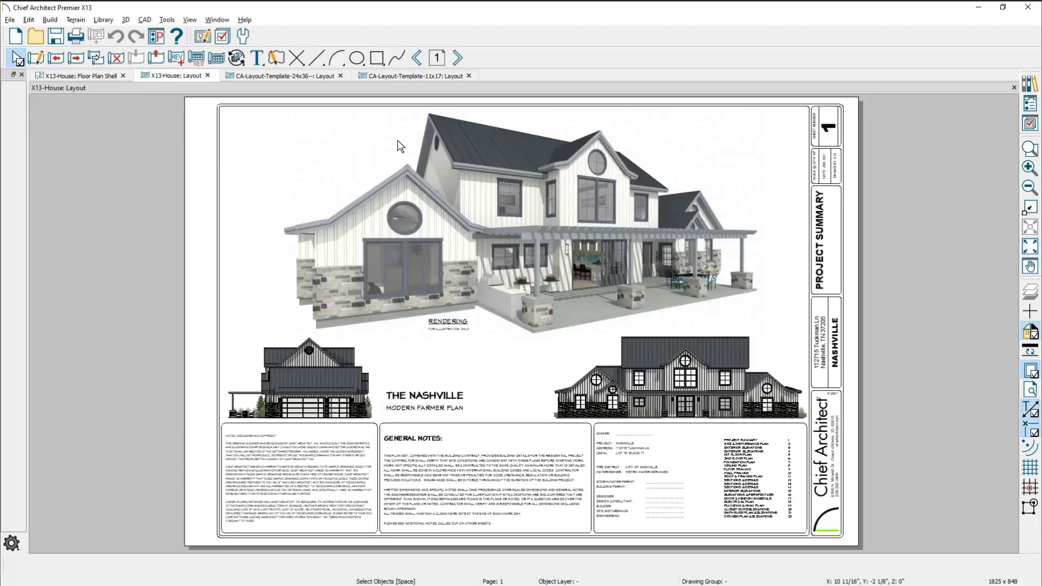
{"action": "double_click", "coordinate": [460, 59]}
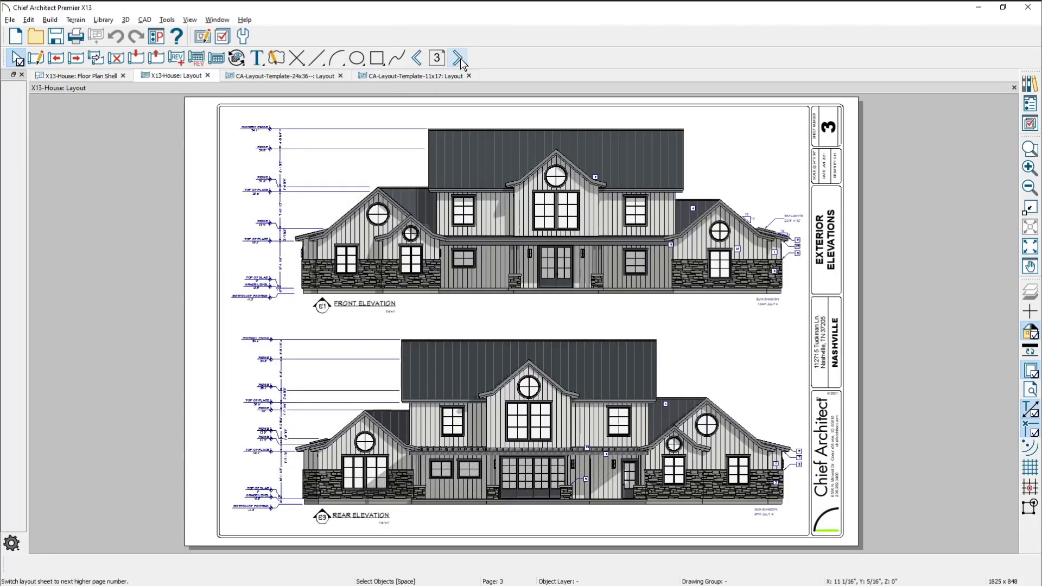
{"action": "left_click", "coordinate": [438, 58]}
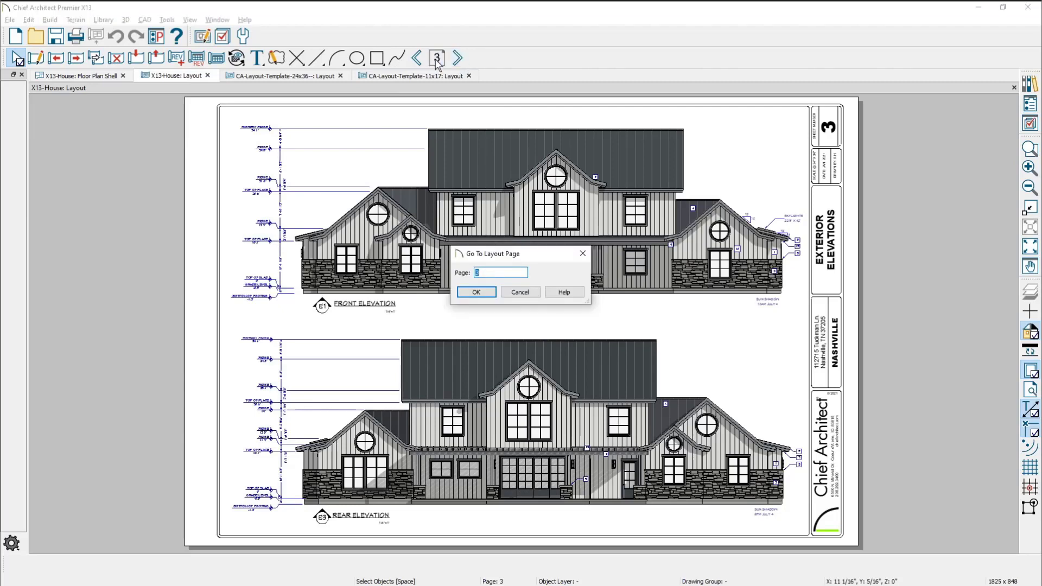
{"action": "key", "text": "Return"}
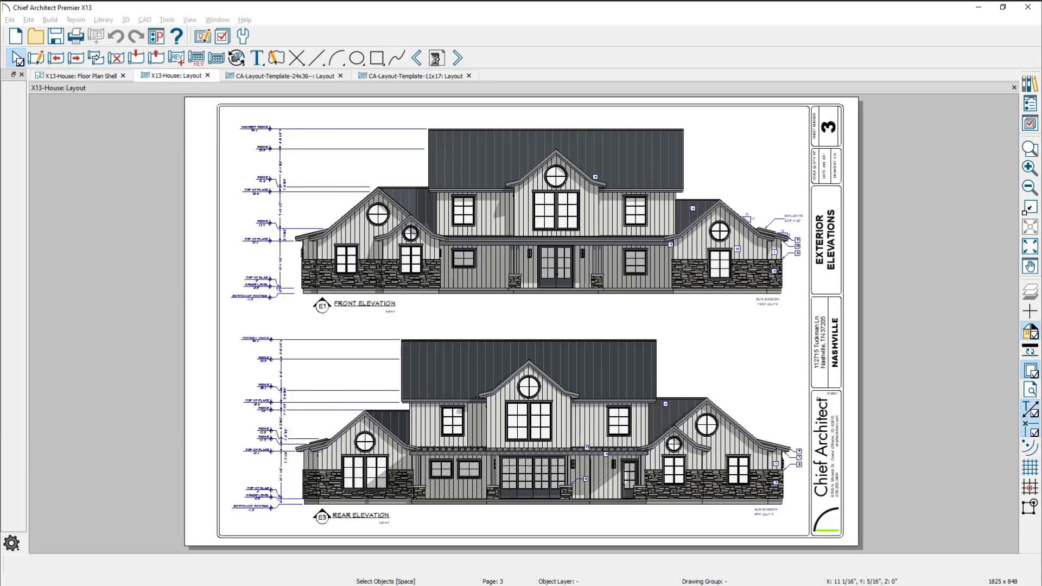
{"action": "left_click", "coordinate": [437, 57]}
{"action": "type", "text": "22"}
{"action": "key", "text": "Return"}
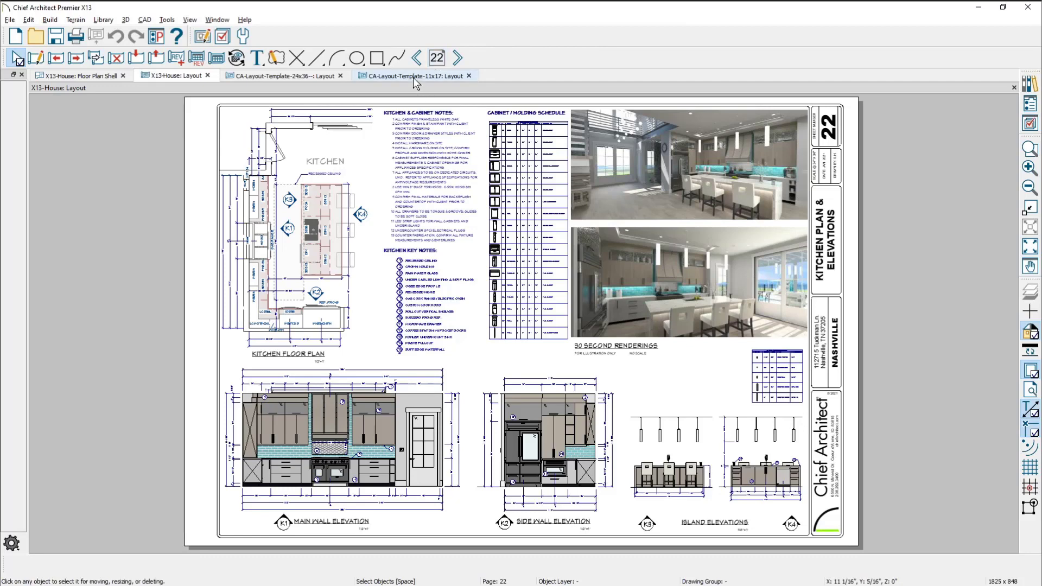
Step: Bring up the title block on page 0, the default page template, of the CA-Layout-Template-11x17 layout
{"action": "left_click", "coordinate": [414, 78]}
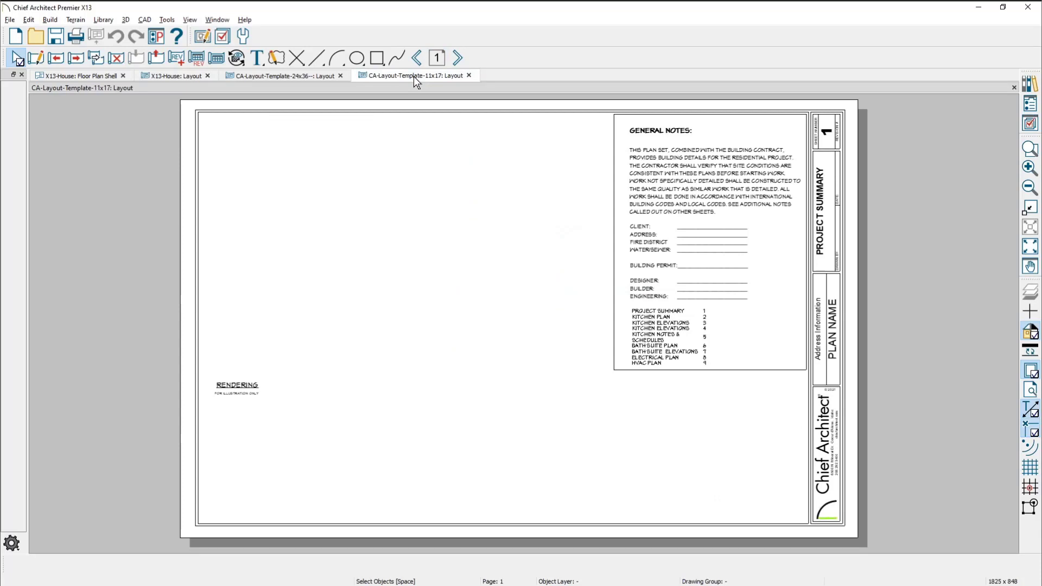
{"action": "scroll", "coordinate": [852, 134], "scroll_direction": "up", "scroll_amount": 2}
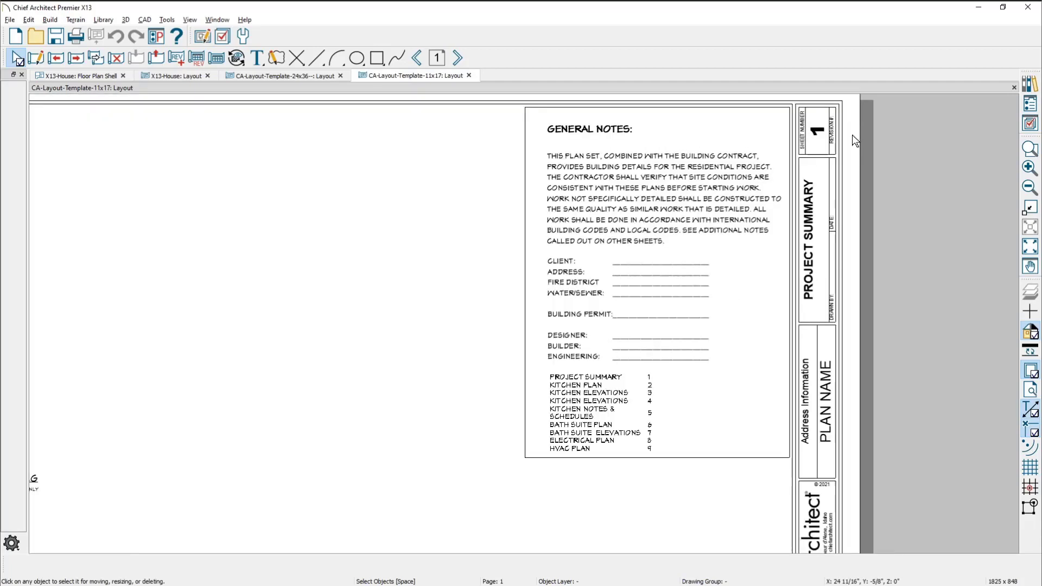
{"action": "scroll", "coordinate": [870, 277], "scroll_direction": "up", "scroll_amount": 1}
{"action": "middle_click_drag", "start_coordinate": [870, 278], "coordinate": [842, 345]}
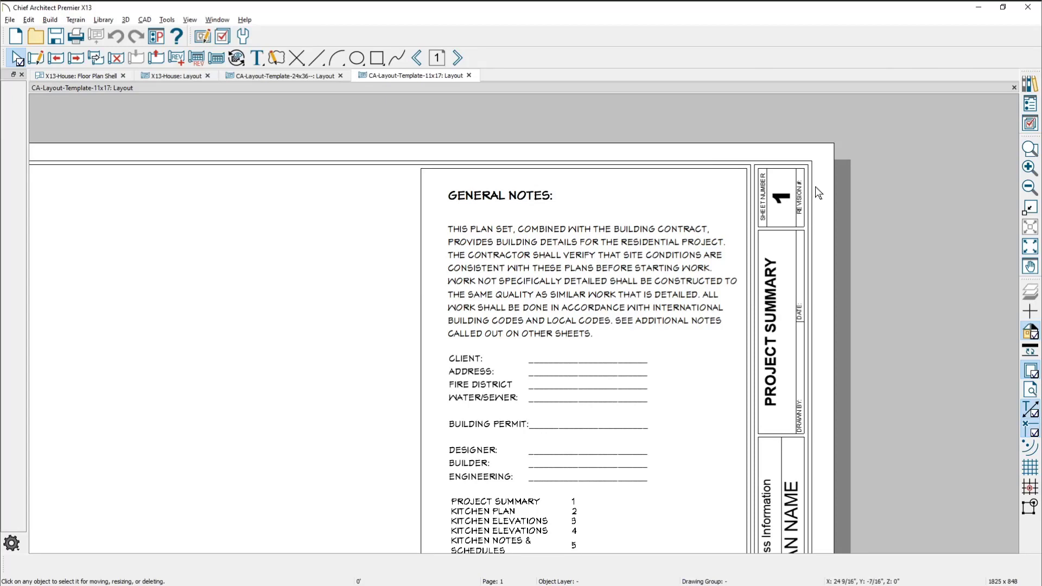
{"action": "key", "text": "space"}
{"action": "scroll", "coordinate": [802, 193], "scroll_direction": "up", "scroll_amount": 1}
{"action": "left_click", "coordinate": [417, 58]}
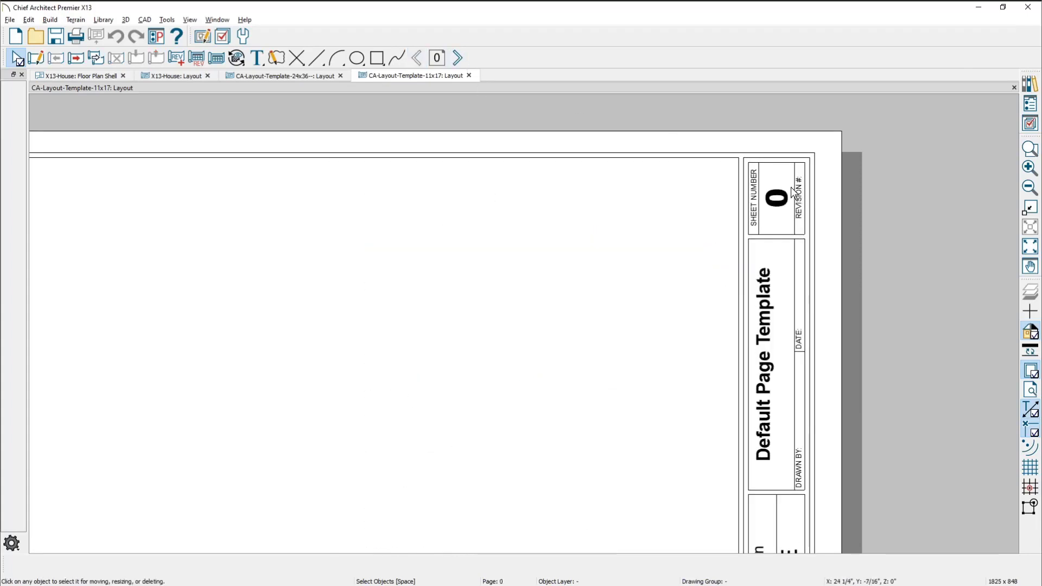
Step: Cut the REVISION # text from the title block on page 0 and paste it in the same place on page 1
{"action": "left_click", "coordinate": [799, 198]}
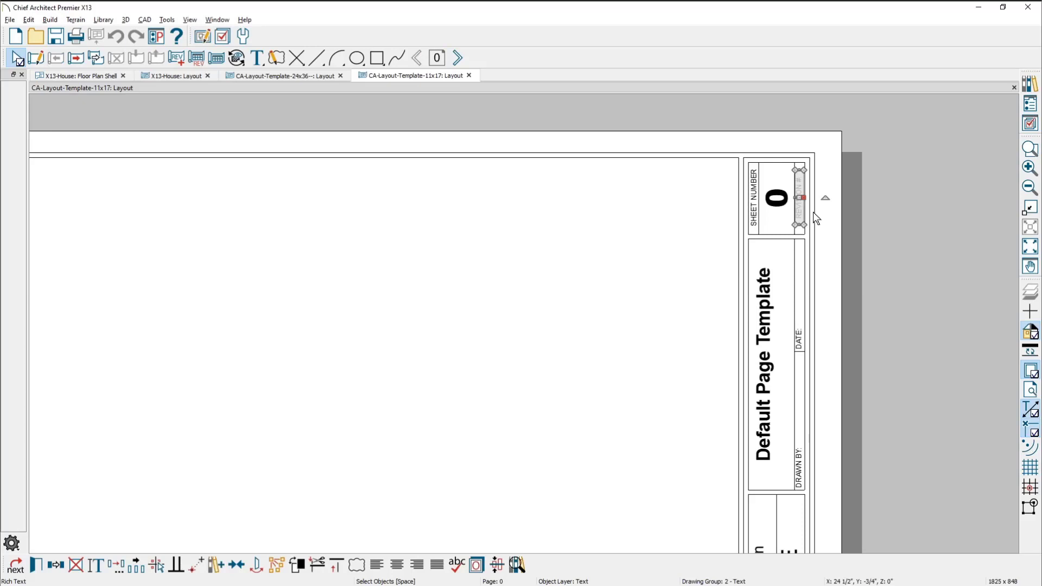
{"action": "key", "text": "Delete"}
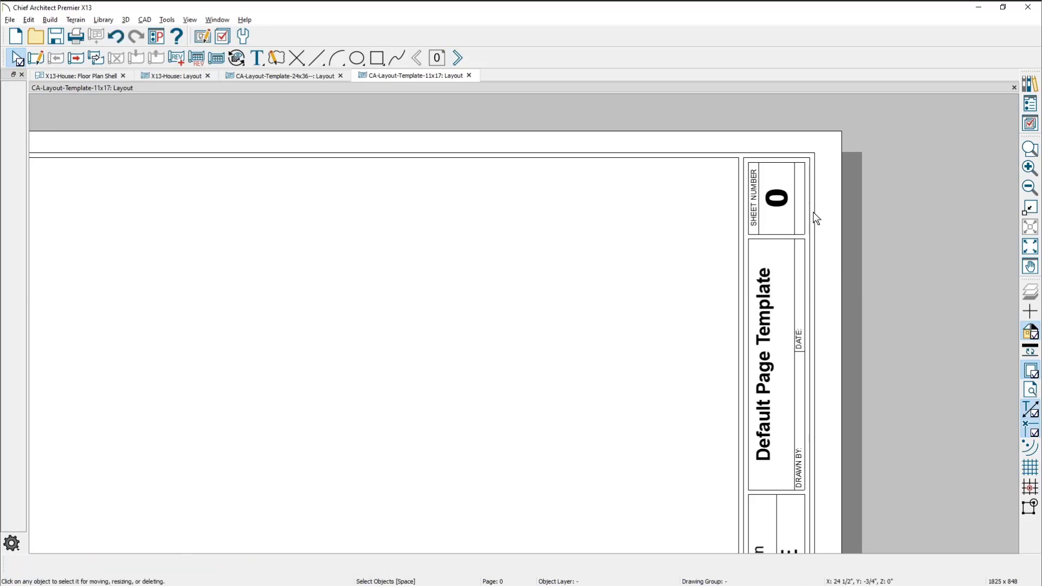
{"action": "left_click", "coordinate": [461, 63]}
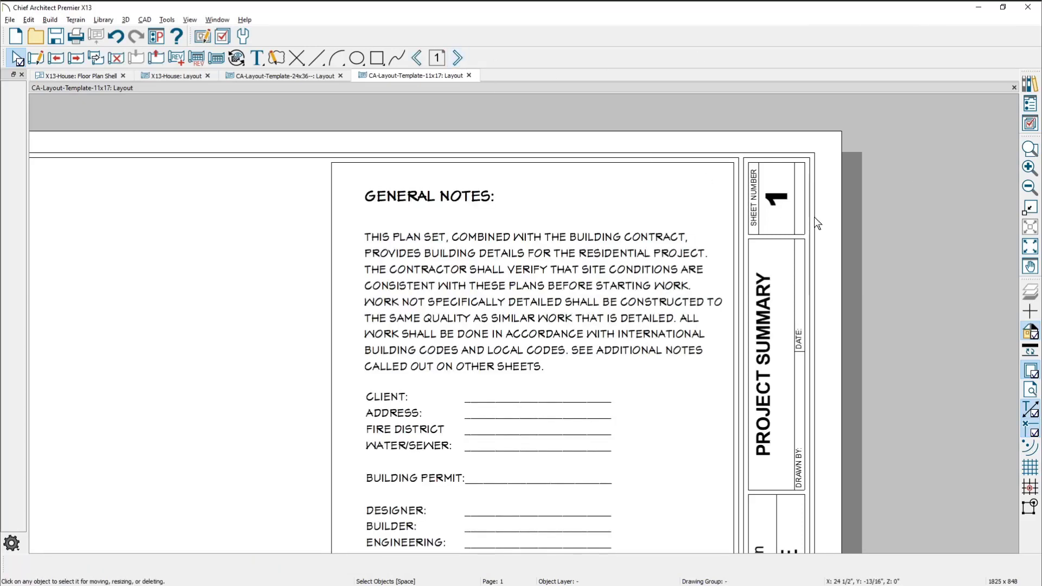
{"action": "key", "text": "ctrl+v"}
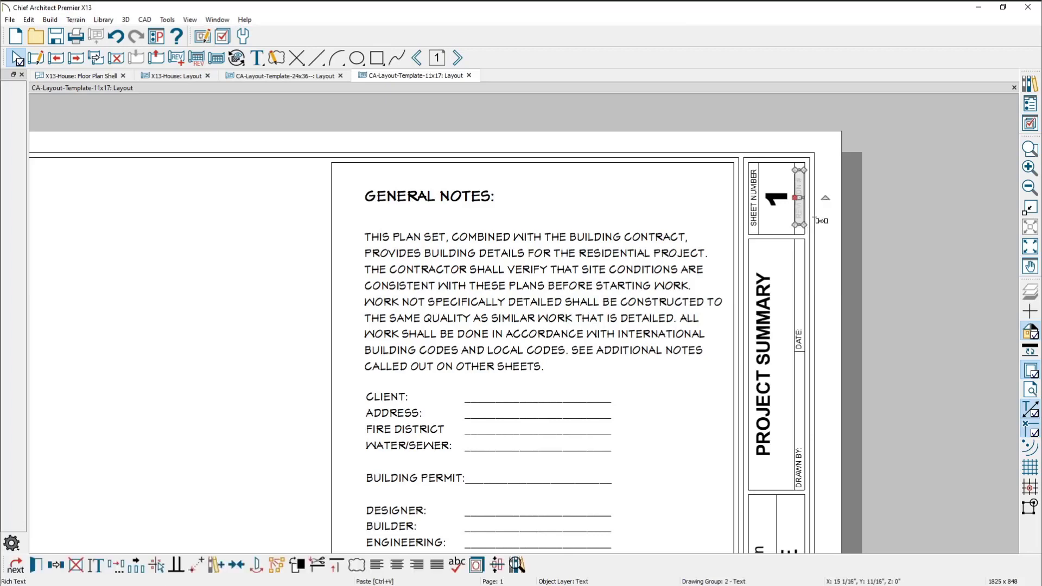
Step: Replace the pasted REVISION # text in page 1's title block with SCALE 1/2"=1"
{"action": "double_click", "coordinate": [764, 166]}
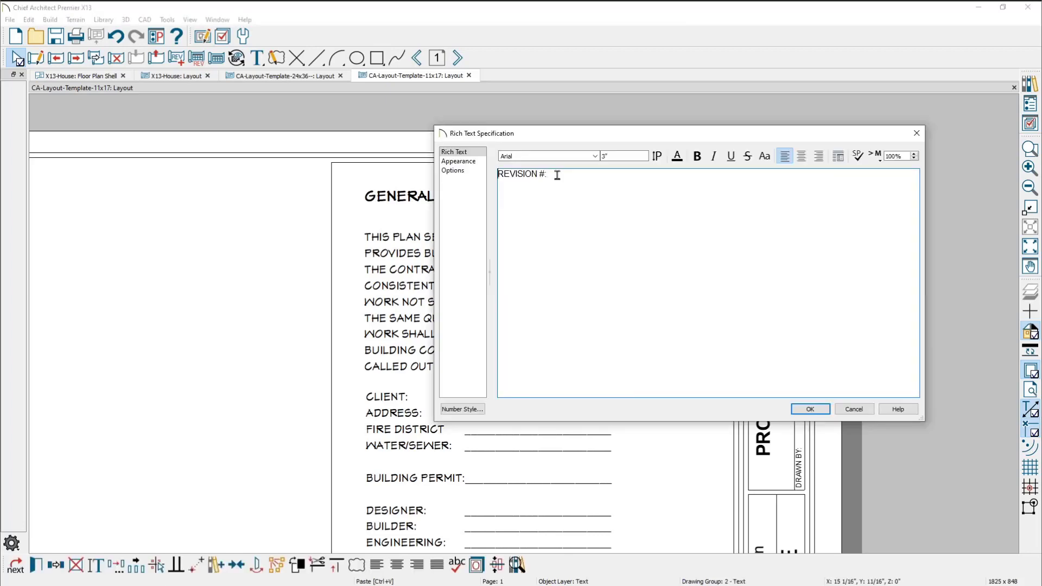
{"action": "left_click_drag", "start_coordinate": [544, 174], "coordinate": [450, 169]}
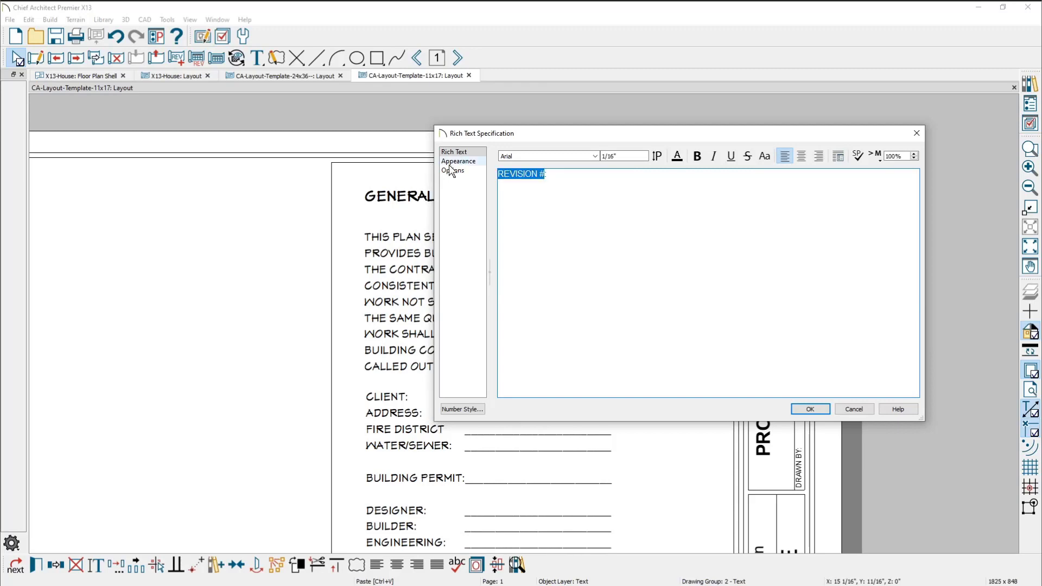
{"action": "type", "text": "SCALE"}
{"action": "key", "text": "BackSpace"}
{"action": "key", "text": "BackSpace"}
{"action": "type", "text": "LE 1"}
{"action": "key", "text": "End"}
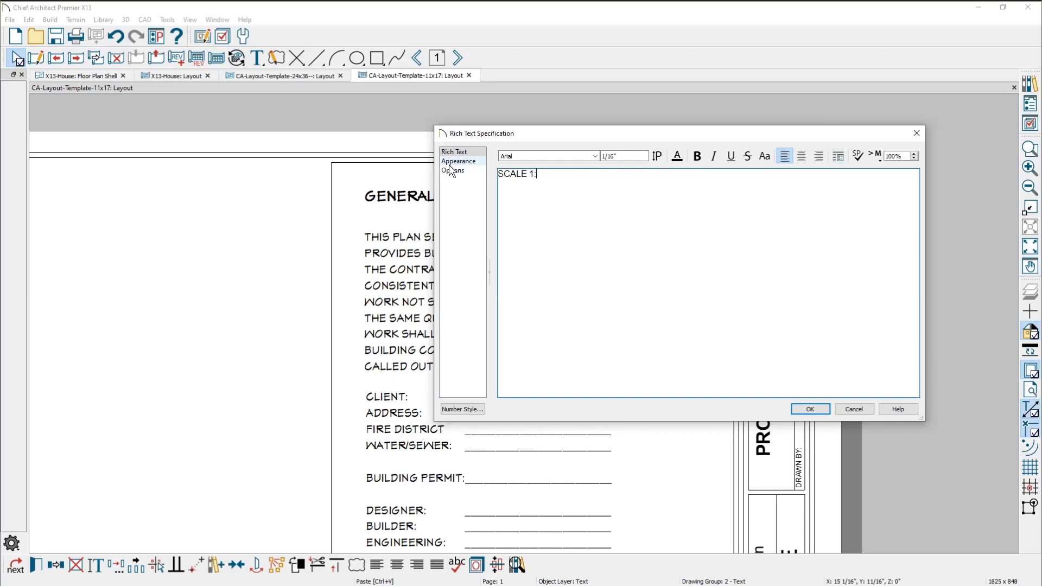
{"action": "key", "text": "BackSpace"}
{"action": "type", "text": "/2\"=1"}
{"action": "left_click", "coordinate": [810, 409]}
{"action": "scroll", "coordinate": [823, 204], "scroll_direction": "up", "scroll_amount": 2}
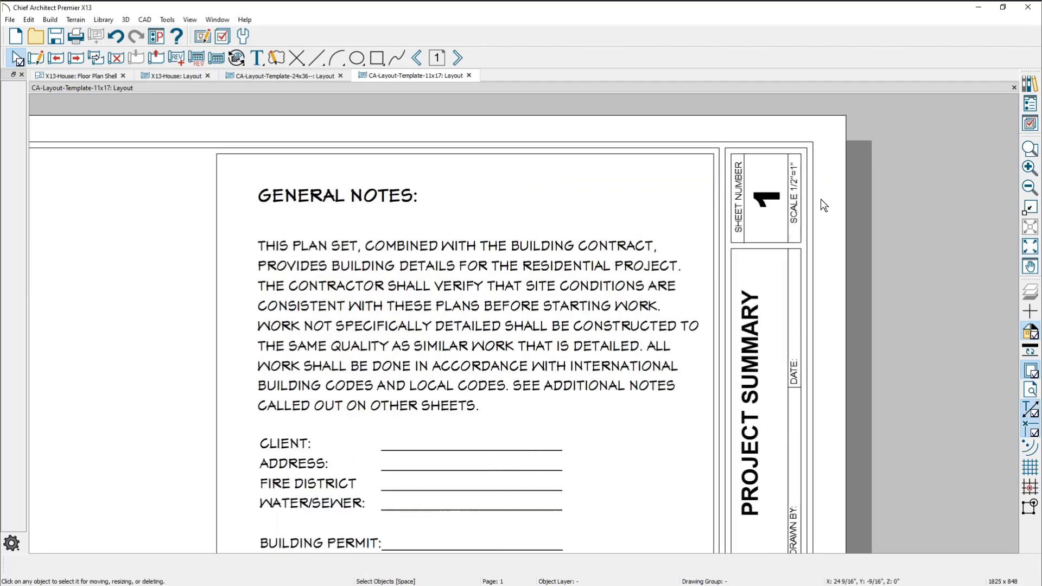
{"action": "scroll", "coordinate": [820, 199], "scroll_direction": "up", "scroll_amount": 1}
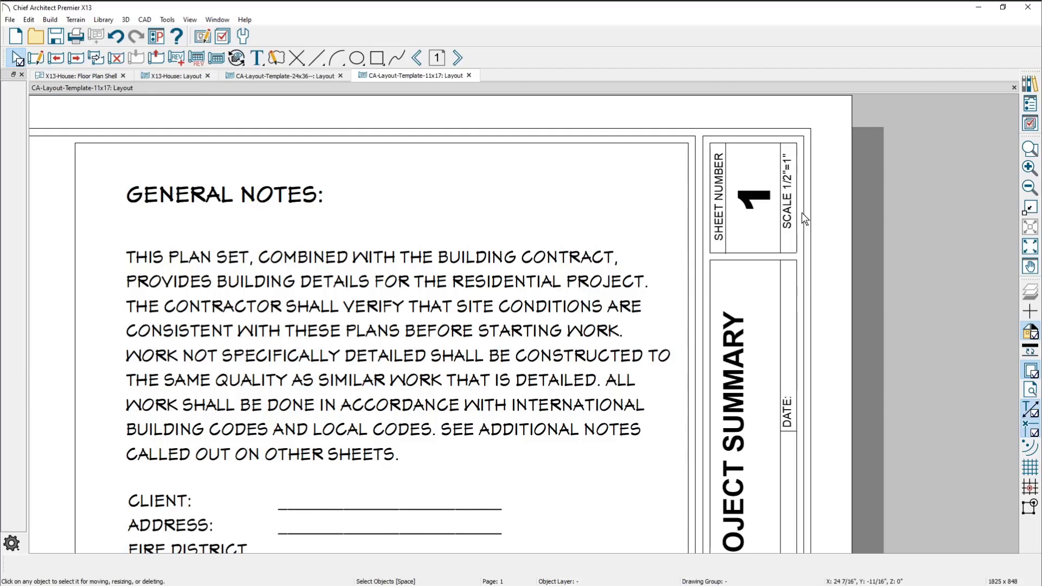
Step: Show the SIDE WALL ELEVATION and its scale label on page 22 of the X13-House layout
{"action": "scroll", "coordinate": [731, 192], "scroll_direction": "down", "scroll_amount": 2}
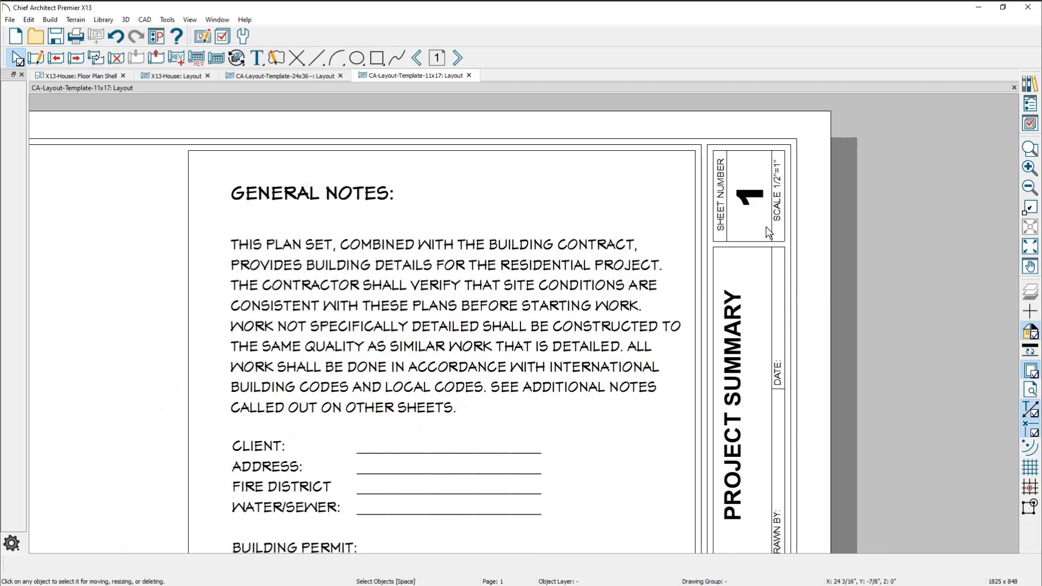
{"action": "scroll", "coordinate": [673, 274], "scroll_direction": "down", "scroll_amount": 1}
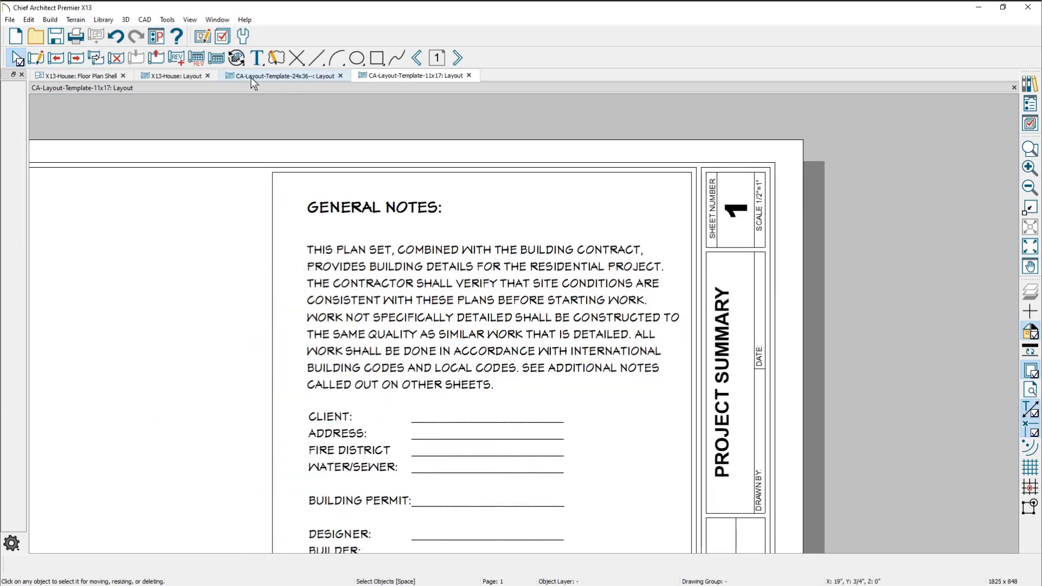
{"action": "left_click", "coordinate": [157, 76]}
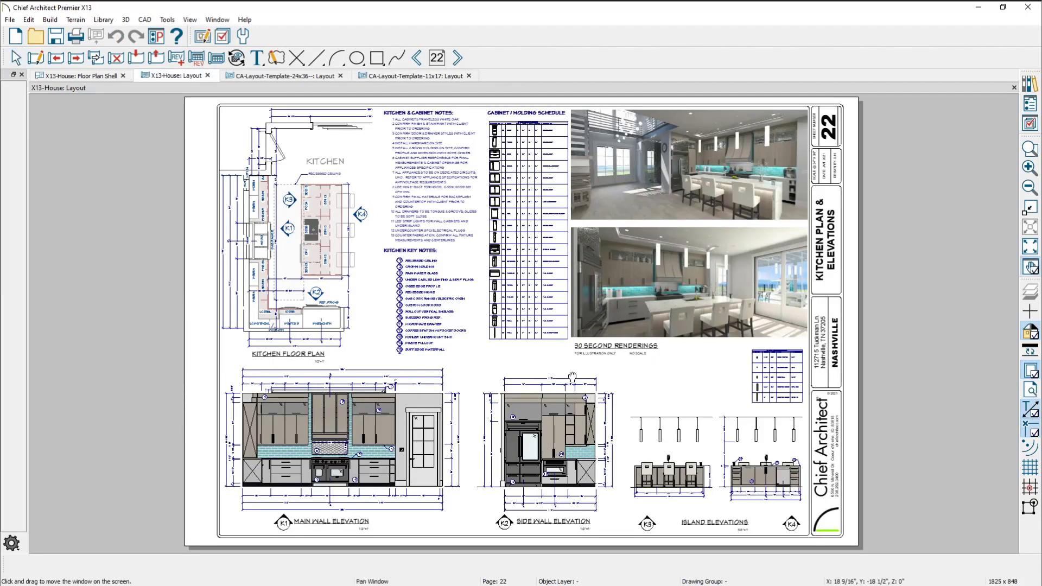
{"action": "scroll", "coordinate": [456, 362], "scroll_direction": "up", "scroll_amount": 2}
{"action": "scroll", "coordinate": [455, 362], "scroll_direction": "up", "scroll_amount": 2}
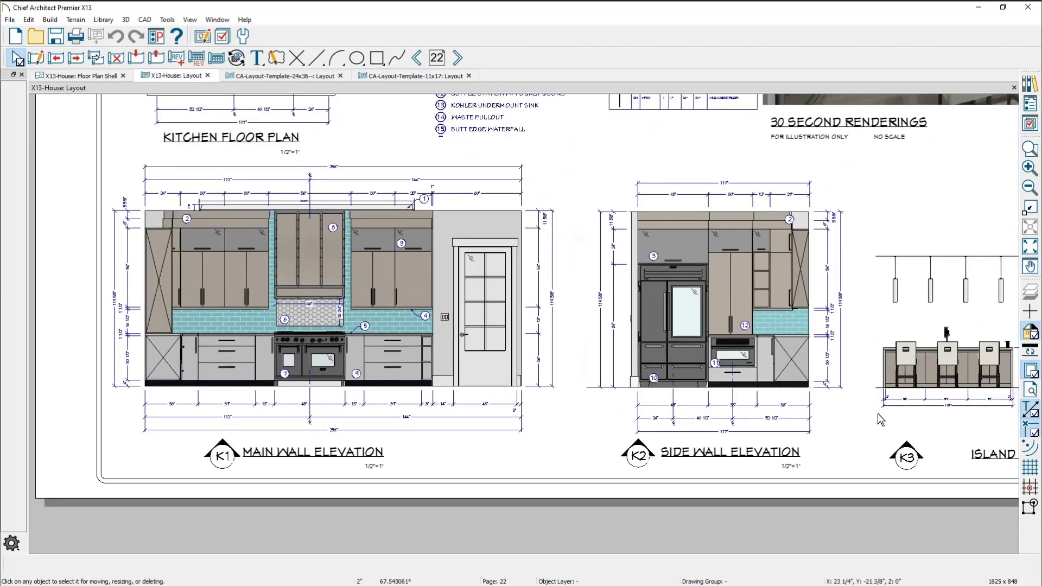
{"action": "scroll", "coordinate": [879, 421], "scroll_direction": "up", "scroll_amount": 3}
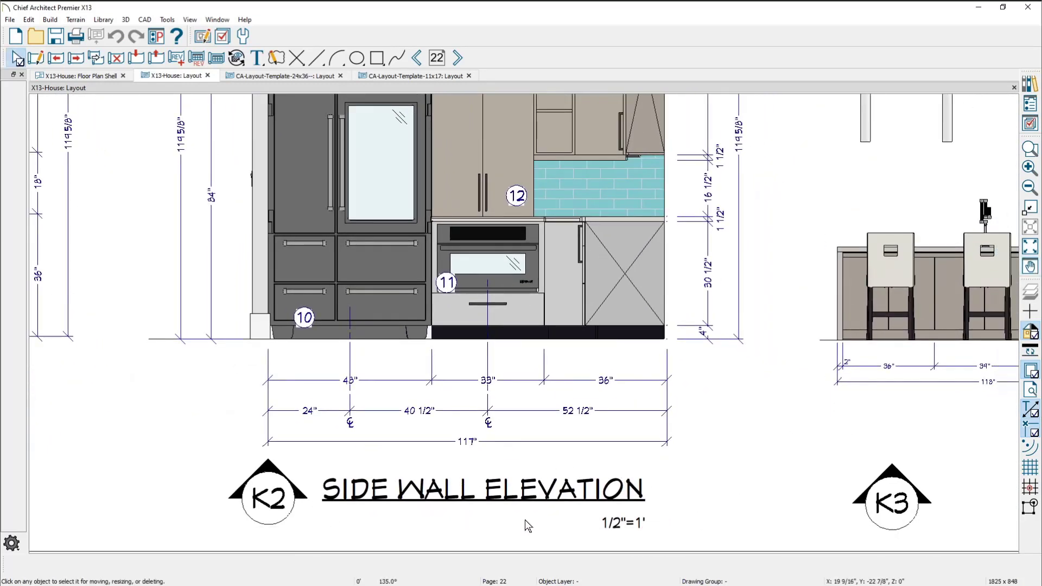
Step: Turn on display of the Layout Box Labels layer for the side wall elevation's layout box and compare the label with the title block
{"action": "left_click", "coordinate": [574, 272]}
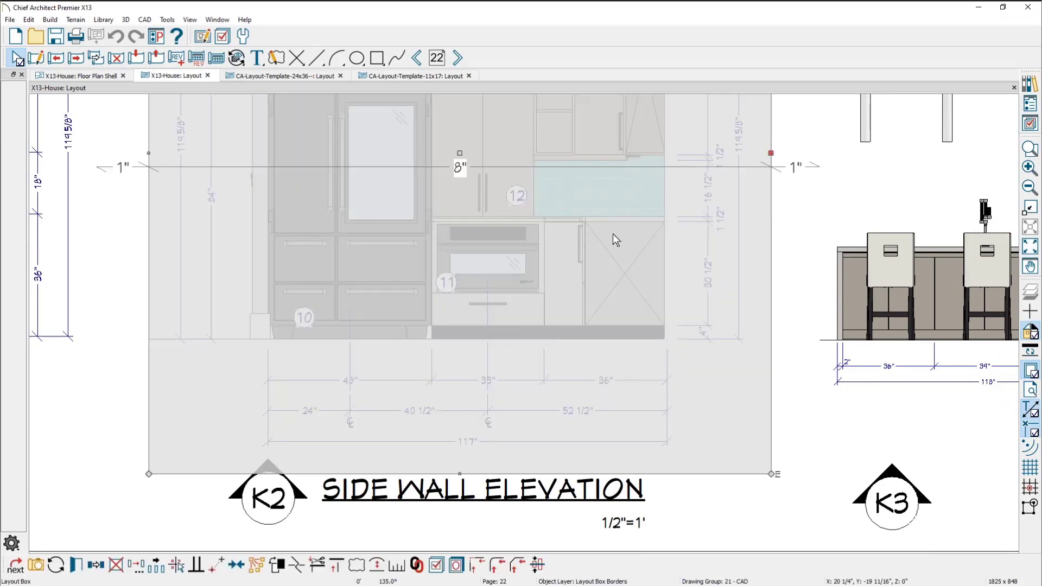
{"action": "left_click", "coordinate": [1029, 125]}
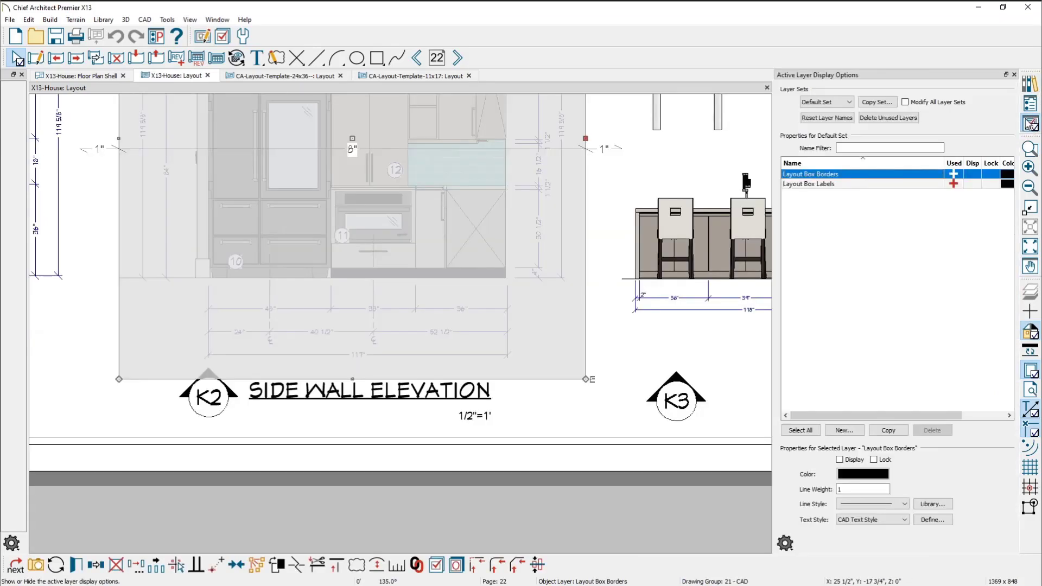
{"action": "left_click", "coordinate": [974, 184]}
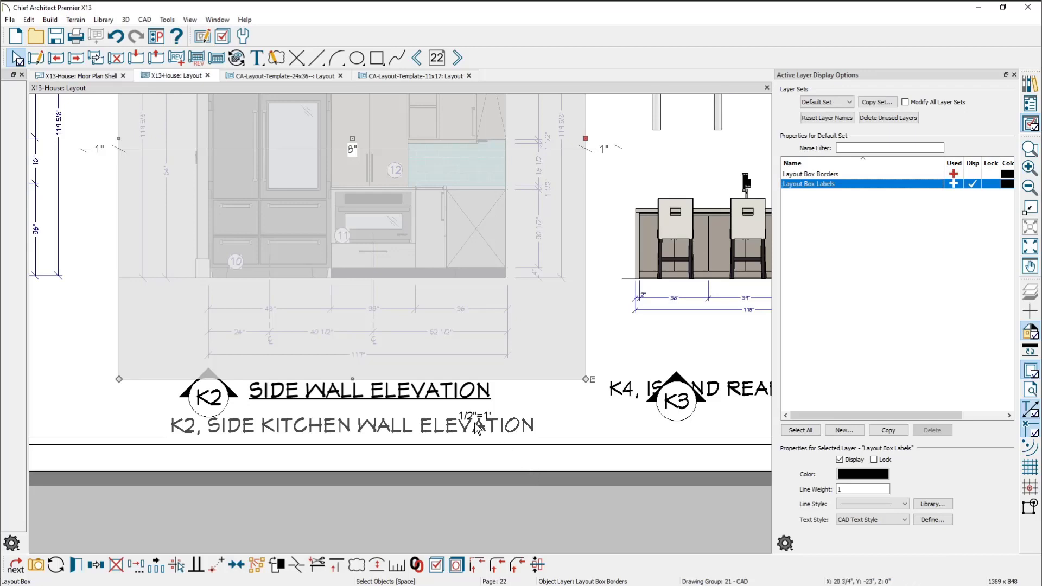
{"action": "scroll", "coordinate": [478, 429], "scroll_direction": "up", "scroll_amount": 1}
{"action": "scroll", "coordinate": [478, 428], "scroll_direction": "up", "scroll_amount": 1}
{"action": "scroll", "coordinate": [476, 427], "scroll_direction": "down", "scroll_amount": 1}
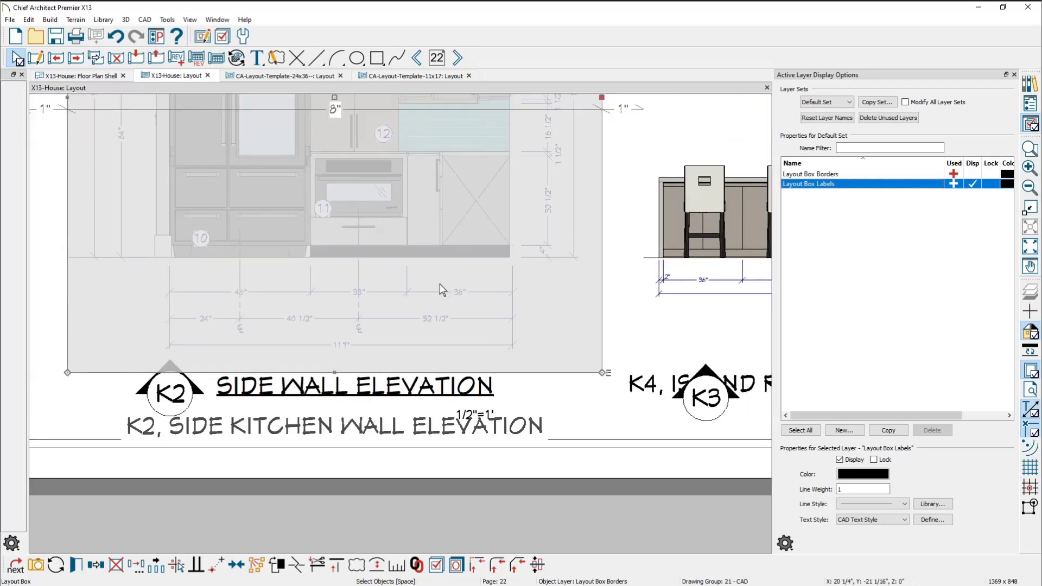
{"action": "scroll", "coordinate": [431, 289], "scroll_direction": "down", "scroll_amount": 2}
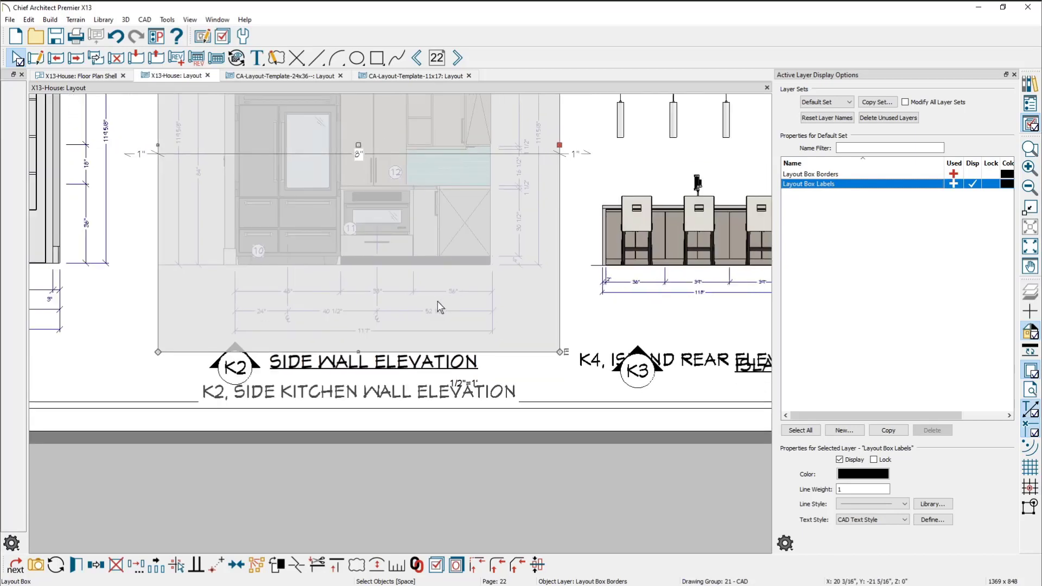
{"action": "middle_click_drag", "start_coordinate": [445, 326], "coordinate": [377, 503]}
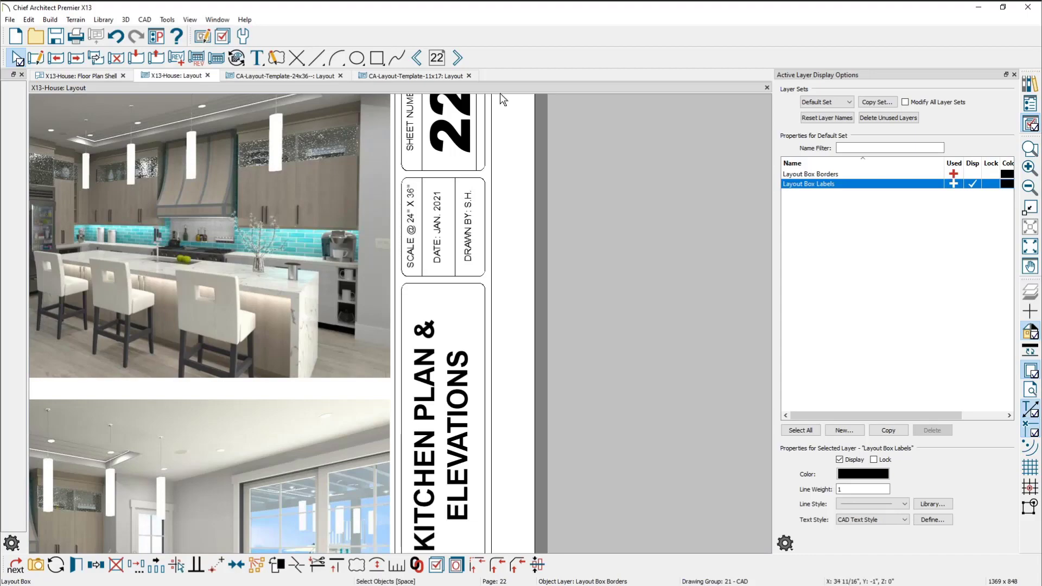
Step: Copy the SCALE 1/2"=1" text from page 1's title block in CA-Layout-Template-11x17 and paste it in the same place on pages 2 and 4
{"action": "left_click", "coordinate": [389, 75]}
{"action": "scroll", "coordinate": [597, 196], "scroll_direction": "up", "scroll_amount": 3}
{"action": "scroll", "coordinate": [582, 182], "scroll_direction": "up", "scroll_amount": 2}
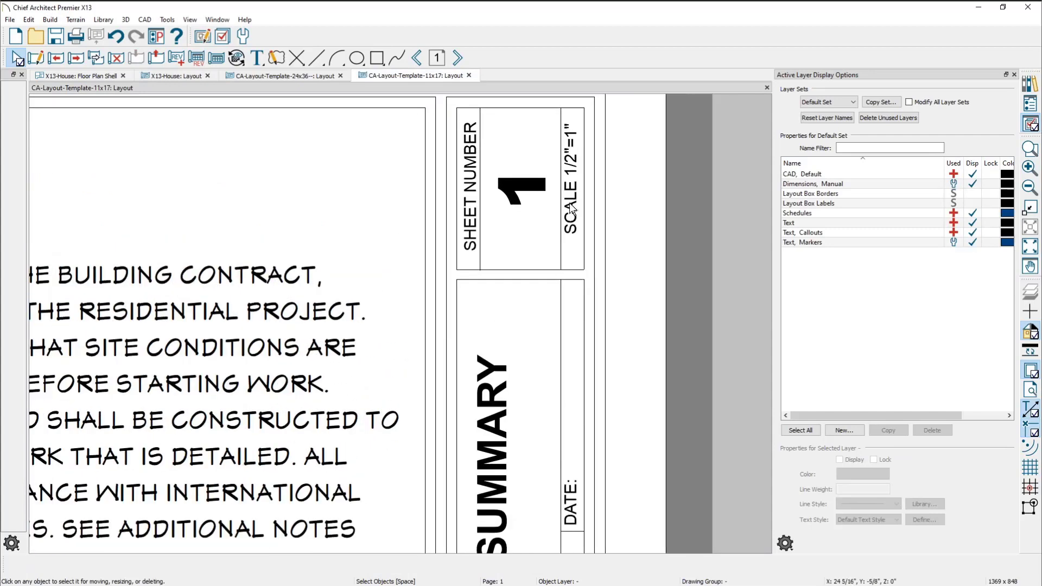
{"action": "left_click", "coordinate": [576, 203]}
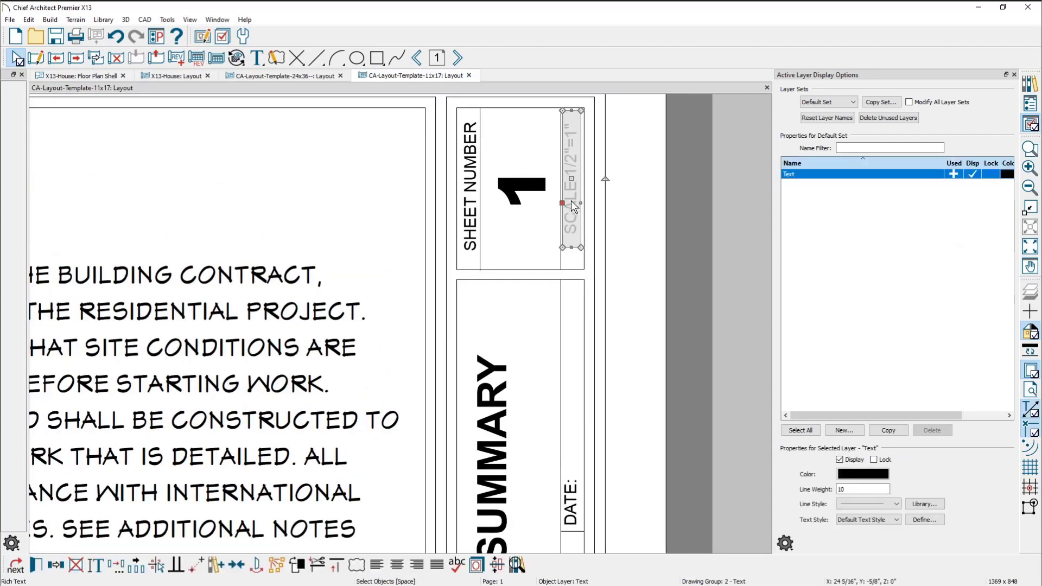
{"action": "left_click", "coordinate": [462, 58]}
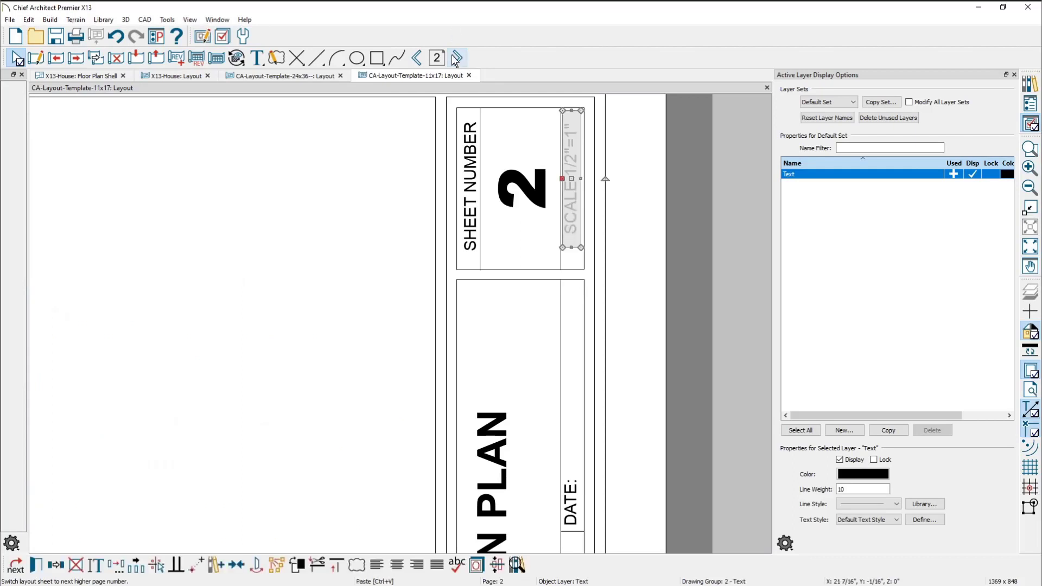
{"action": "left_click", "coordinate": [457, 58]}
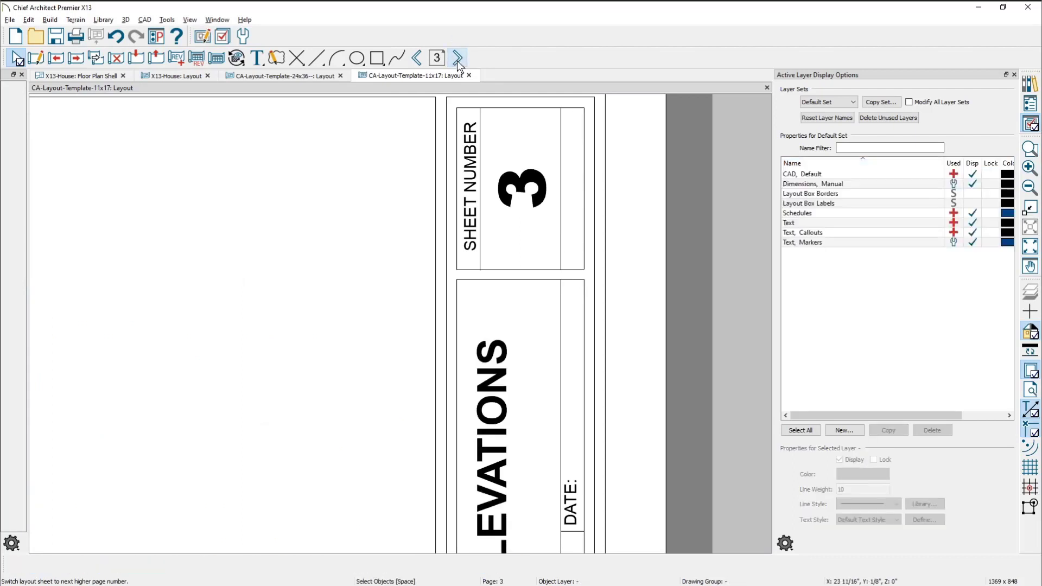
{"action": "left_click", "coordinate": [457, 59]}
{"action": "key", "text": "ctrl+v"}
{"action": "left_click", "coordinate": [587, 182]}
{"action": "scroll", "coordinate": [588, 182], "scroll_direction": "up", "scroll_amount": 3}
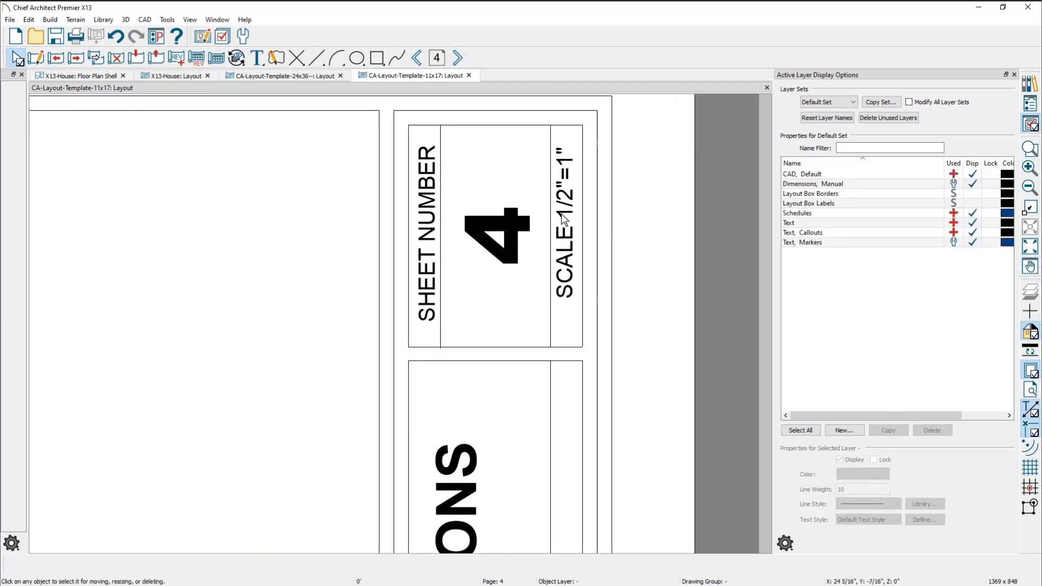
Step: Change the pasted scale text in page 4's title block to SCALE 3/8"=1'
{"action": "double_click", "coordinate": [567, 206]}
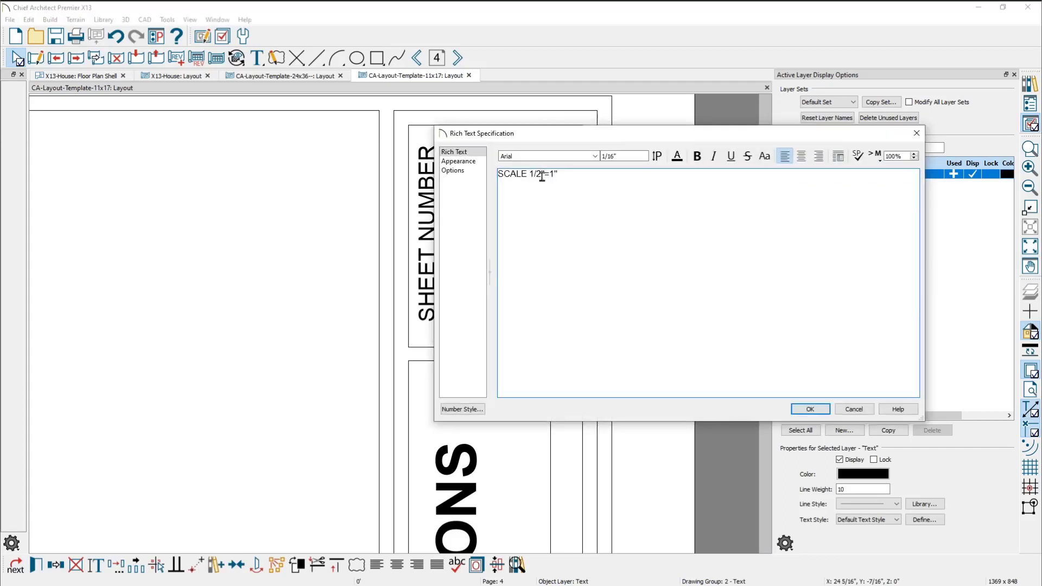
{"action": "left_click", "coordinate": [532, 173]}
{"action": "key", "text": "BackSpace"}
{"action": "type", "text": "3"}
{"action": "key", "text": "Right"}
{"action": "key", "text": "Delete"}
{"action": "type", "text": "8"}
{"action": "left_click", "coordinate": [571, 176]}
{"action": "type", "text": "'"}
{"action": "left_click", "coordinate": [808, 408]}
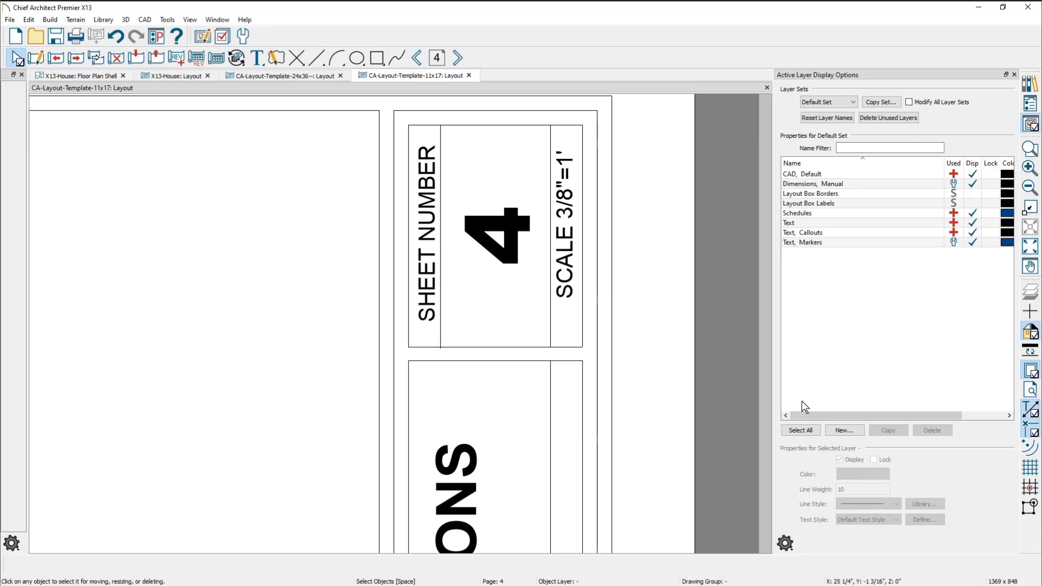
Step: Create a new plan and activate its Kitchen & Bath saved plan view
{"action": "left_click", "coordinate": [9, 20]}
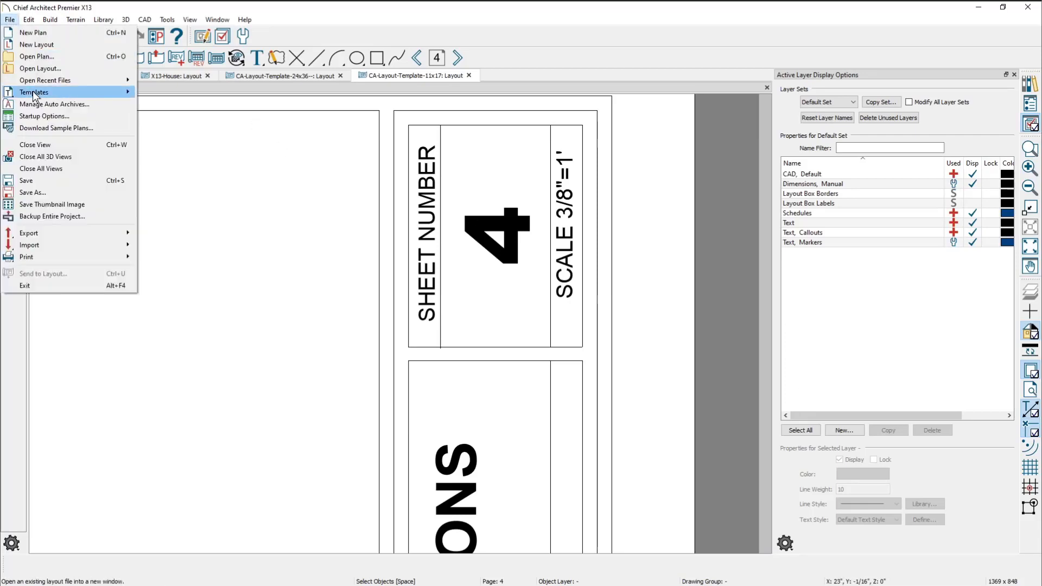
{"action": "left_click", "coordinate": [38, 34]}
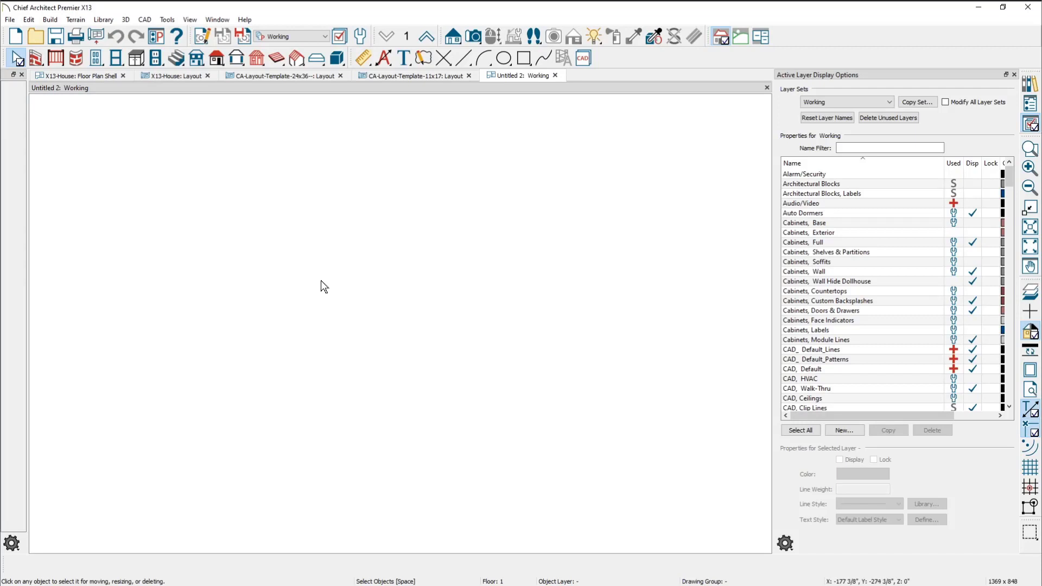
{"action": "left_click", "coordinate": [312, 38]}
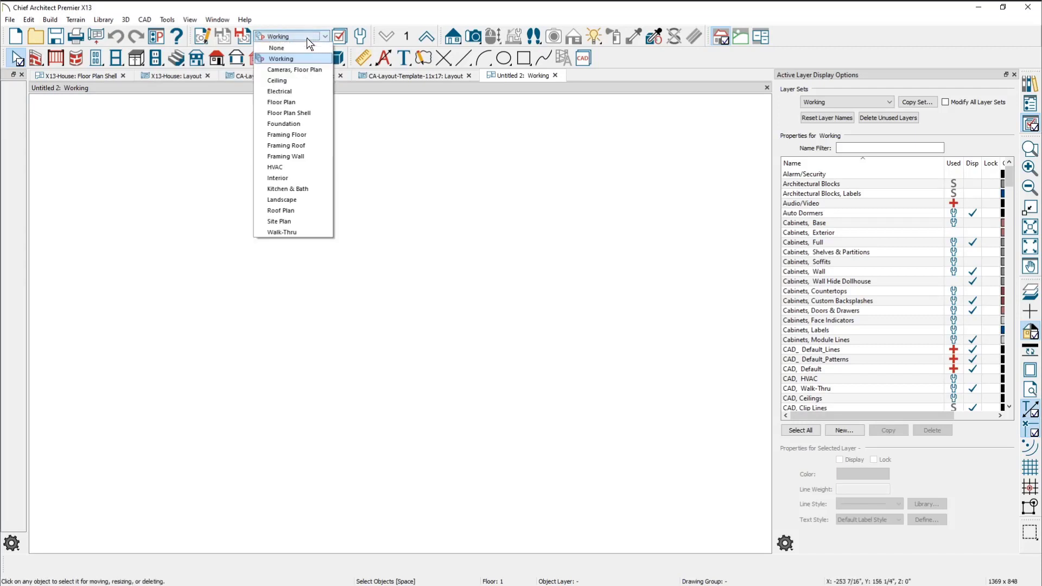
{"action": "left_click", "coordinate": [302, 188]}
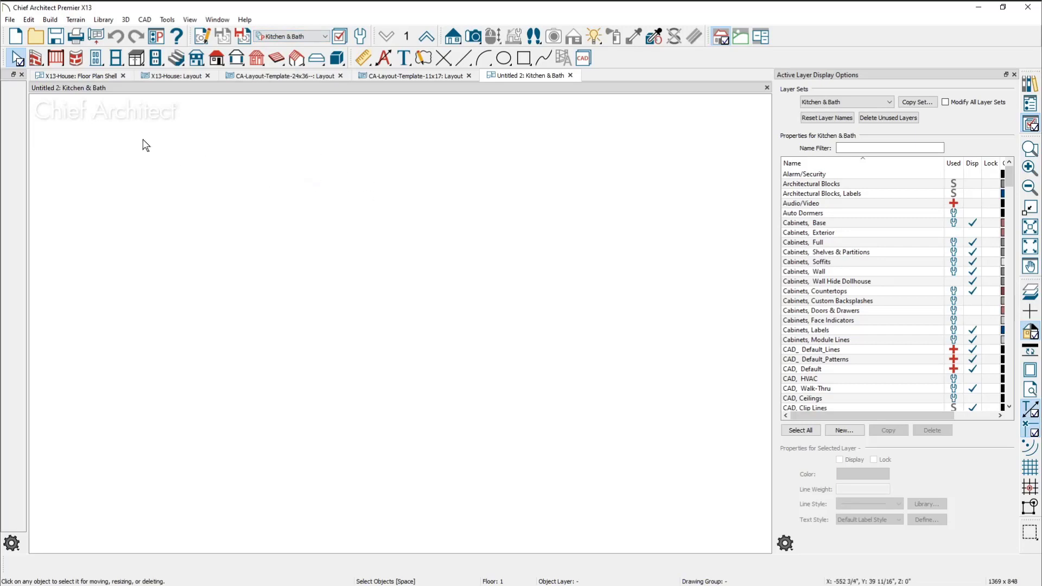
Step: Set the Kitchen & Bath view's drawing scale to 1/2 in = 1 ft in the Drawing Sheet Setup
{"action": "left_click", "coordinate": [10, 20]}
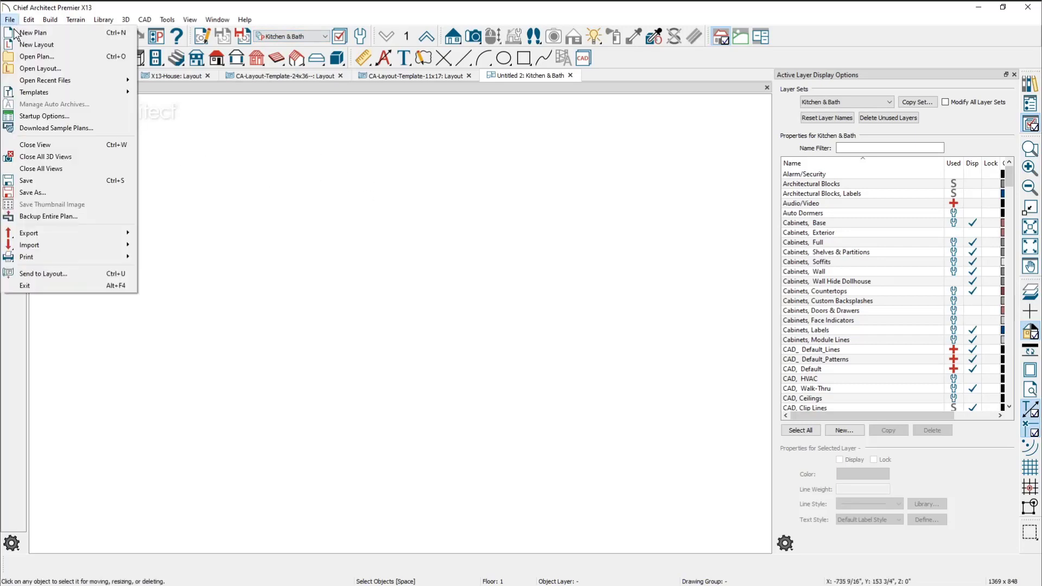
{"action": "mouse_move", "coordinate": [83, 265]}
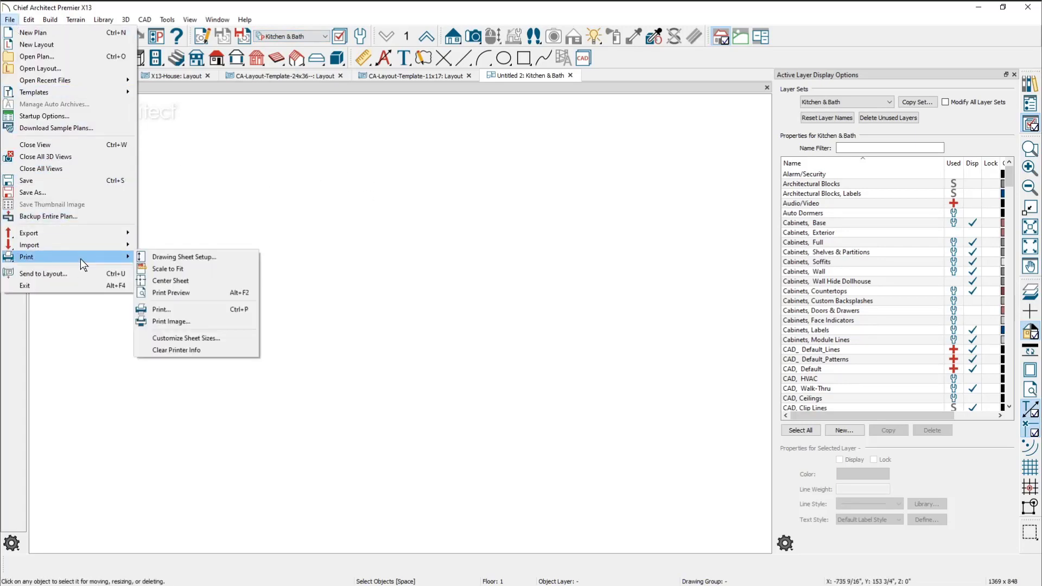
{"action": "left_click", "coordinate": [224, 260]}
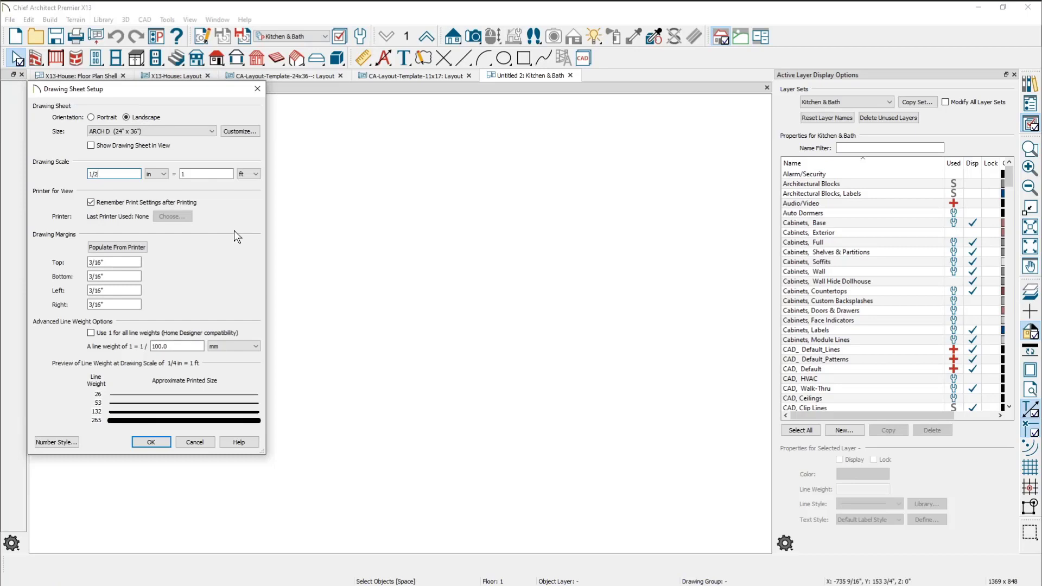
{"action": "left_click", "coordinate": [154, 443]}
Step: Save the new plan as Untitled 2.plan and try to send its view to page 1 of CA-Layout-Template-24x36 at 1/2 in = 1 ft
{"action": "left_click", "coordinate": [10, 20]}
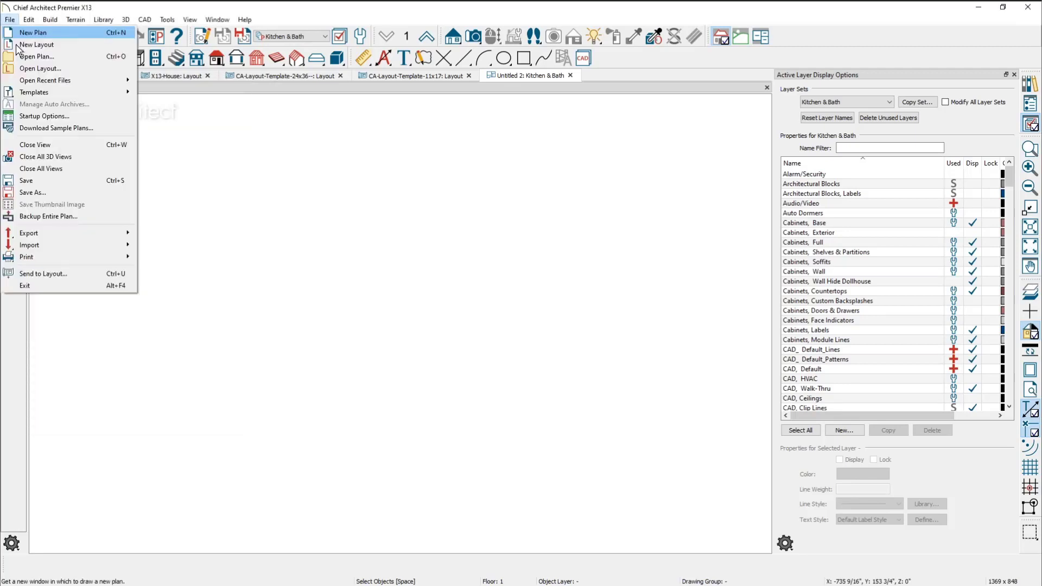
{"action": "left_click", "coordinate": [55, 275]}
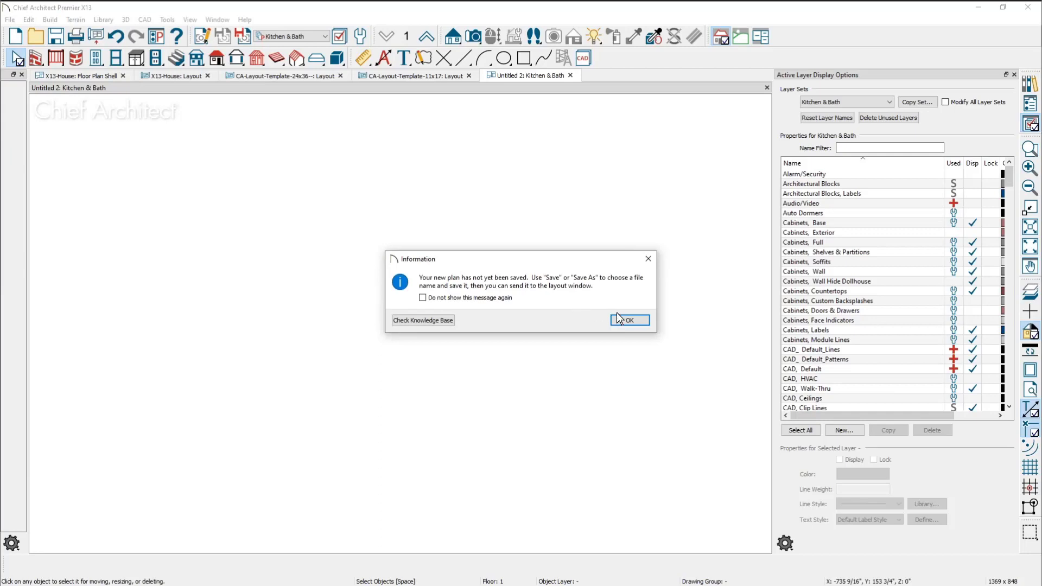
{"action": "left_click", "coordinate": [629, 320]}
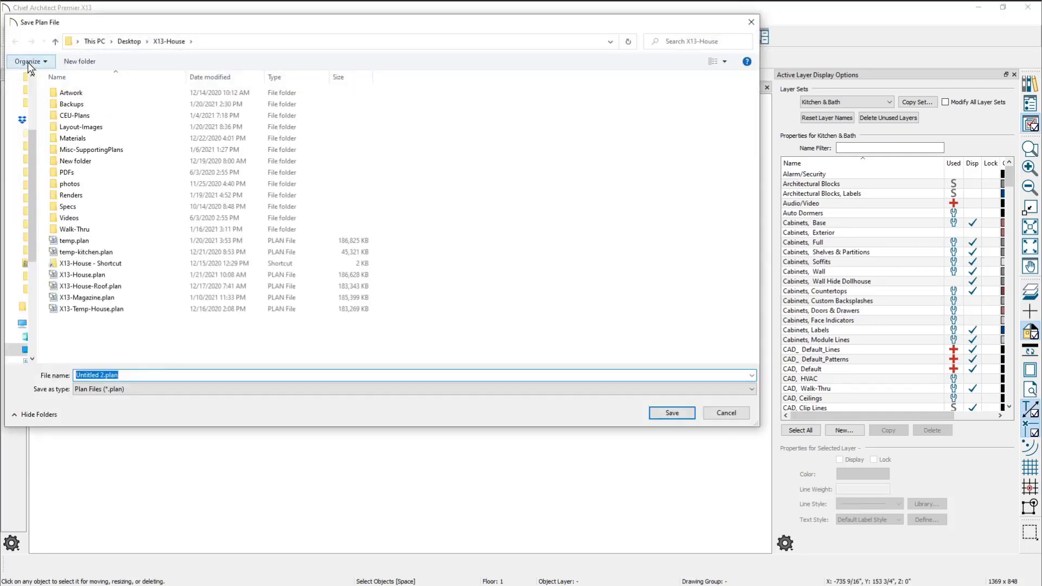
{"action": "left_click", "coordinate": [677, 416]}
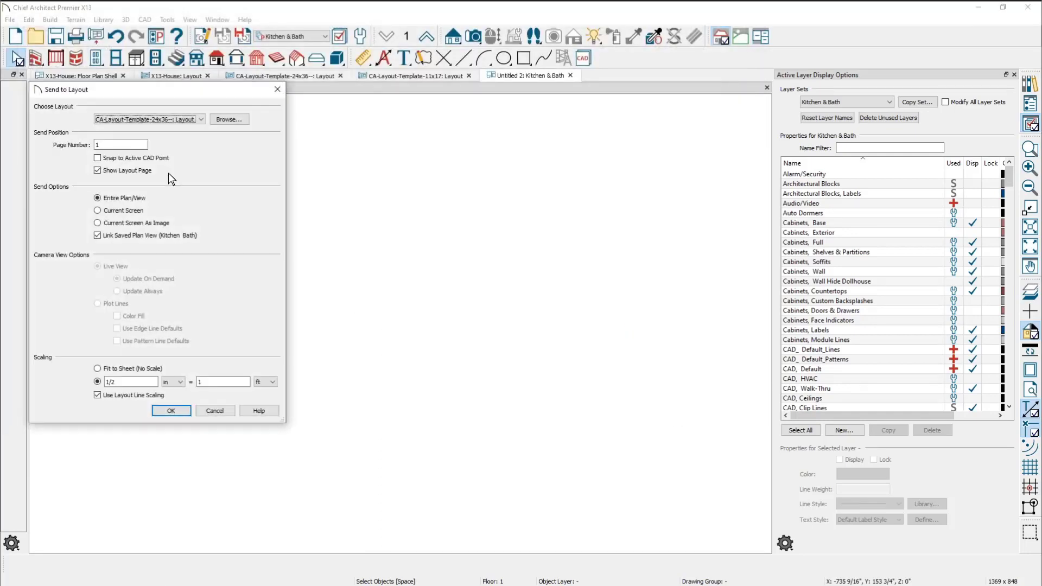
{"action": "left_click_drag", "start_coordinate": [143, 381], "coordinate": [69, 389]}
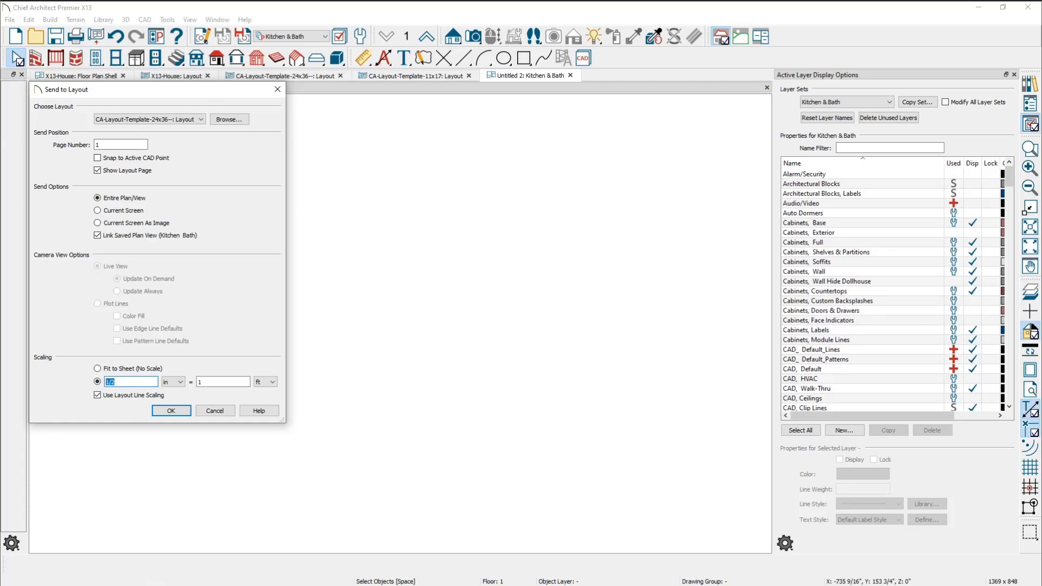
{"action": "left_click", "coordinate": [171, 411]}
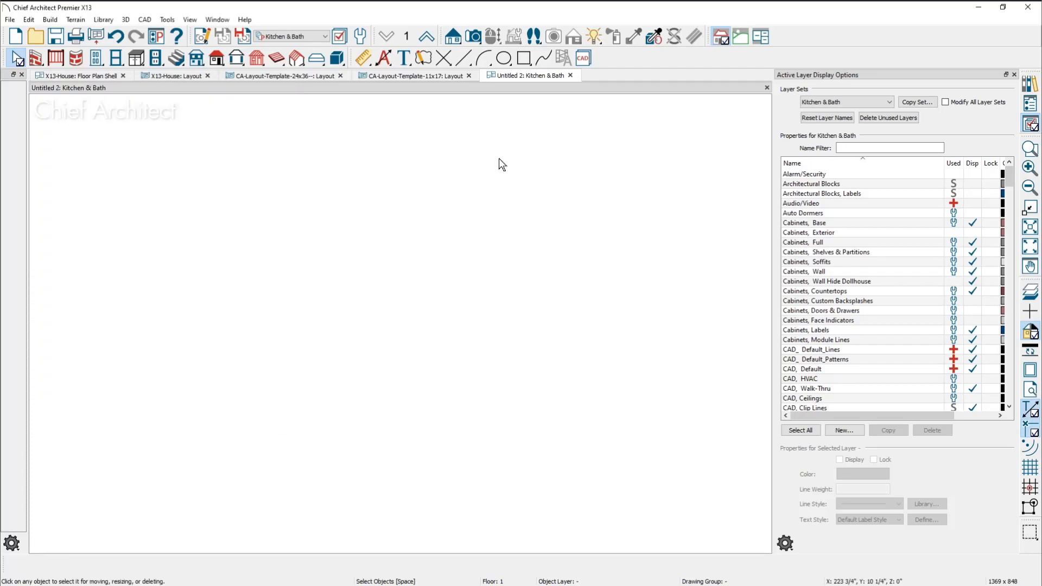
Step: Check the drawing scale in the Kitchen & Bath view's Drawing Sheet Setup, and return to the X13-House Floor Plan Shell view
{"action": "left_click", "coordinate": [10, 19]}
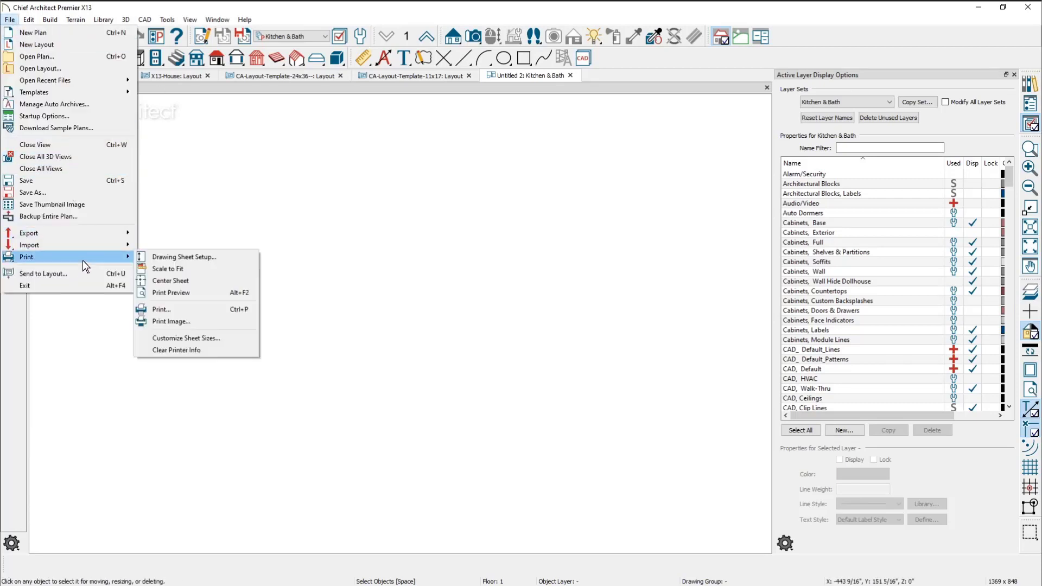
{"action": "left_click", "coordinate": [220, 257]}
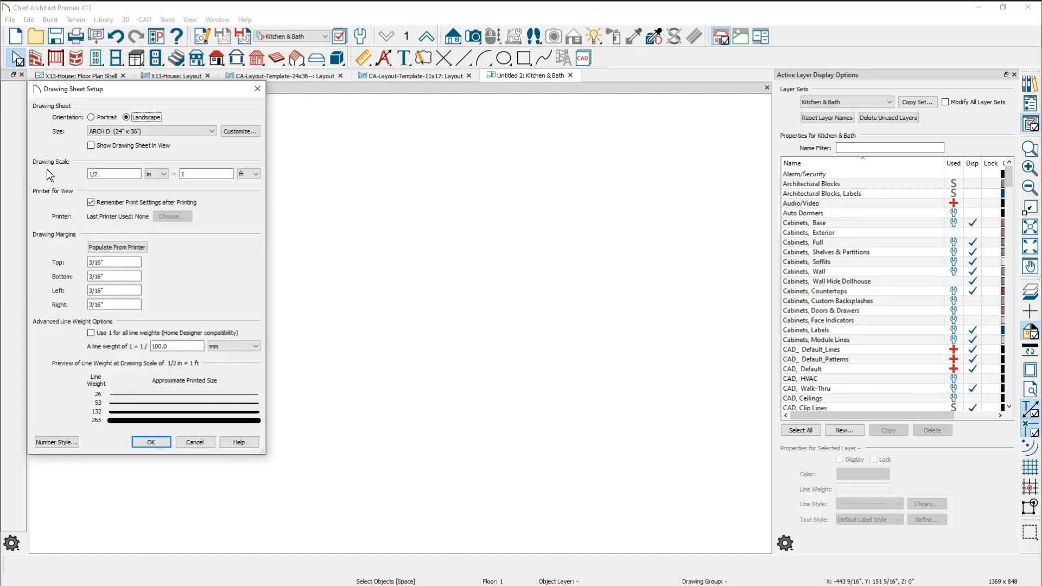
{"action": "left_click", "coordinate": [136, 175]}
{"action": "left_click", "coordinate": [195, 443]}
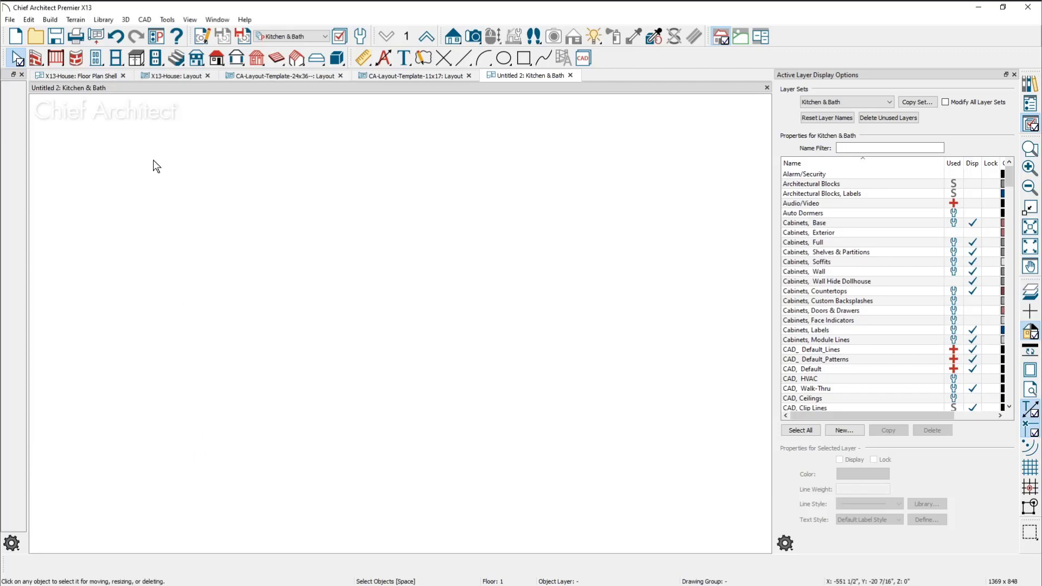
{"action": "left_click", "coordinate": [170, 80]}
{"action": "left_click", "coordinate": [82, 76]}
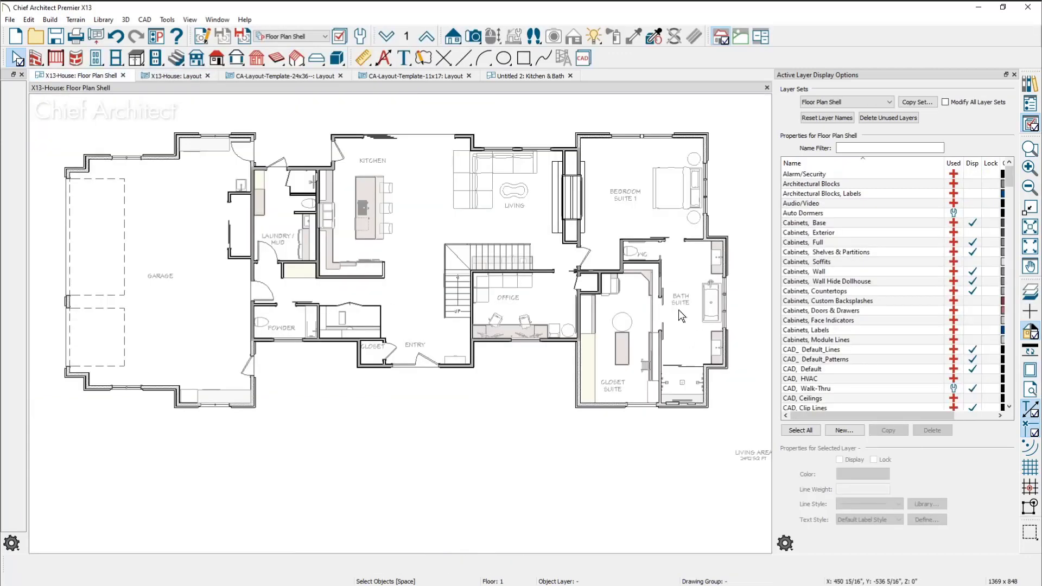
Step: Compare the walls around the bath suite shower with the line weights display turned on and off
{"action": "scroll", "coordinate": [730, 352], "scroll_direction": "up", "scroll_amount": 5}
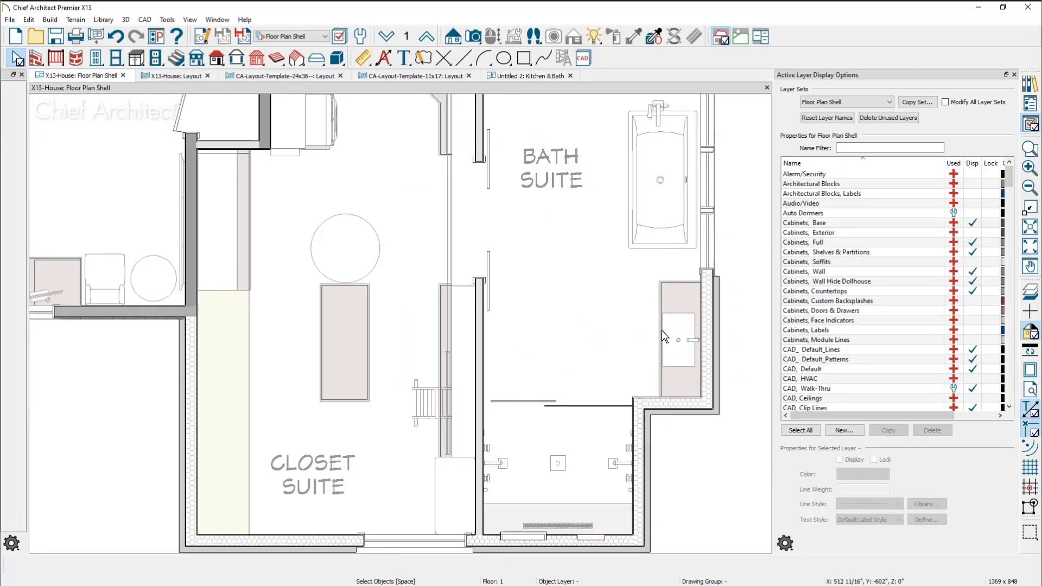
{"action": "middle_click_drag", "start_coordinate": [650, 312], "coordinate": [629, 275]}
{"action": "scroll", "coordinate": [631, 415], "scroll_direction": "up", "scroll_amount": 2}
{"action": "middle_click_drag", "start_coordinate": [623, 396], "coordinate": [571, 339]}
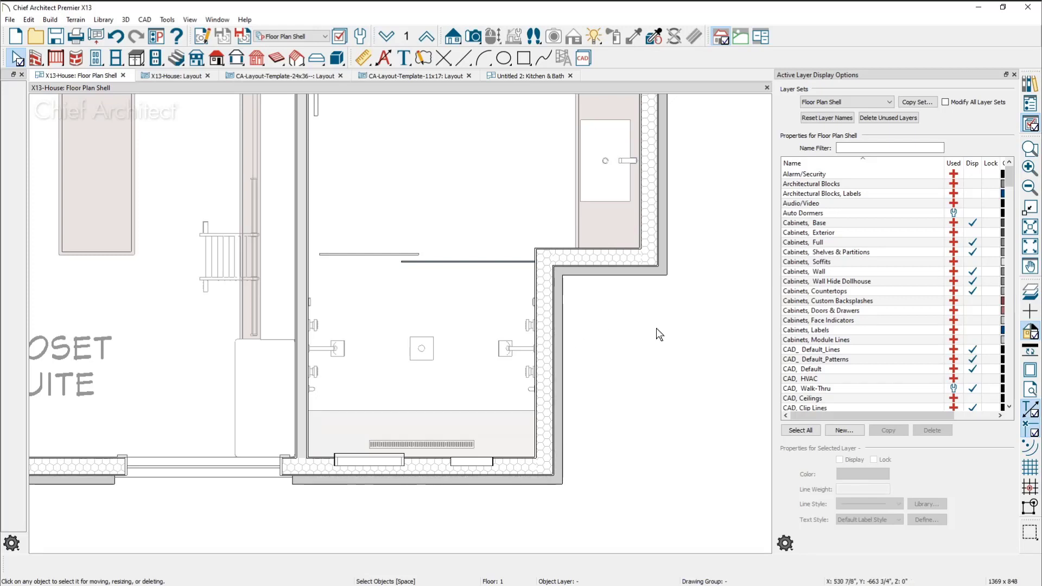
{"action": "left_click", "coordinate": [1028, 360]}
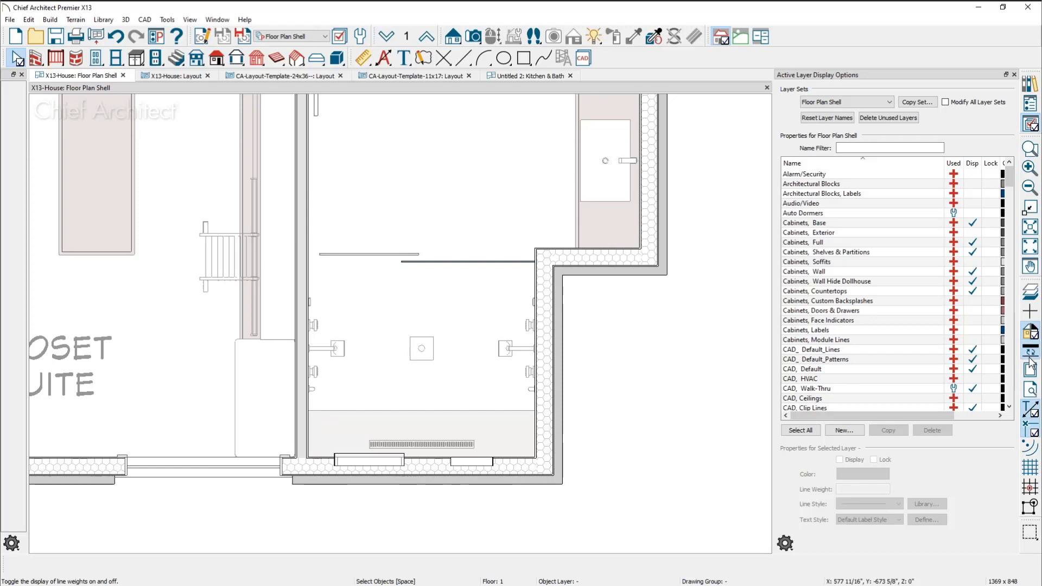
{"action": "left_click", "coordinate": [1030, 360]}
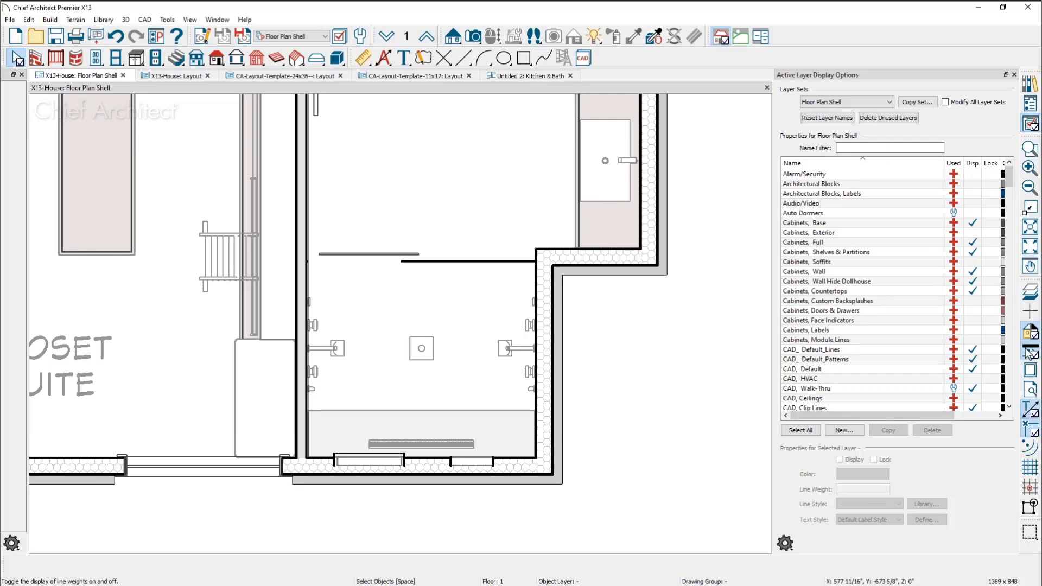
{"action": "left_click", "coordinate": [1029, 353]}
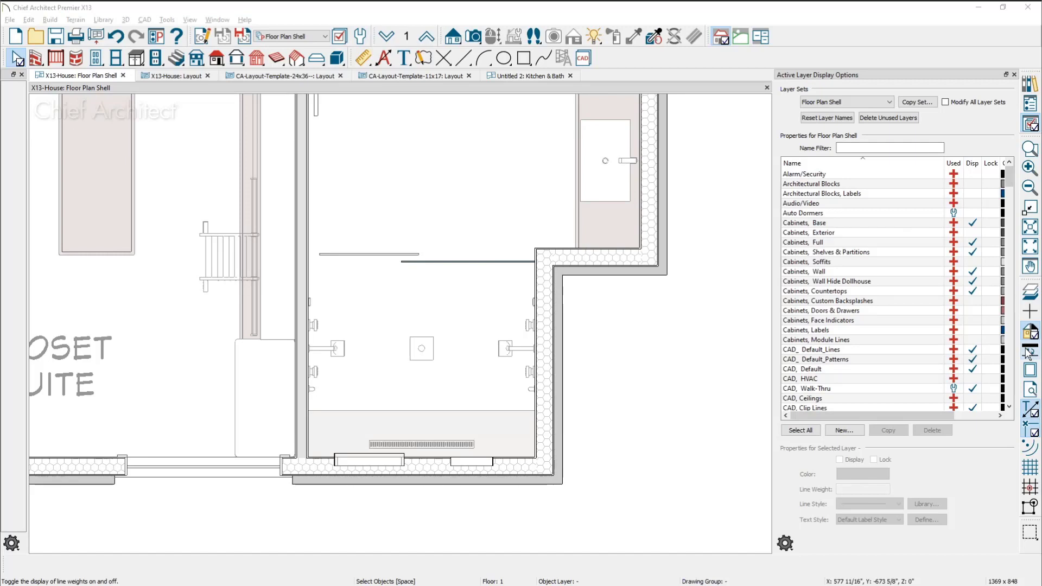
{"action": "key", "text": "alt+Tab"}
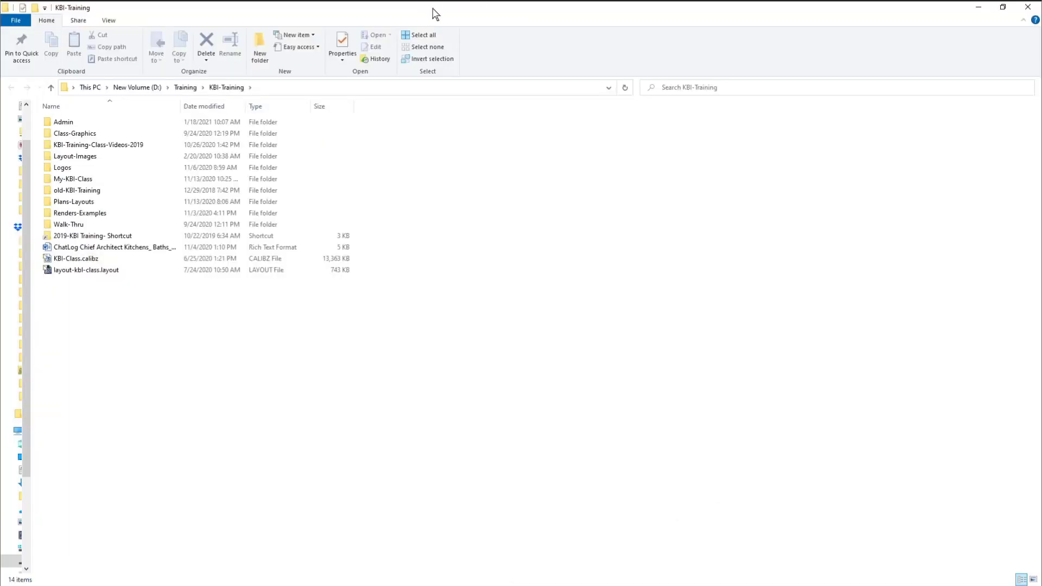
{"action": "double_click", "coordinate": [433, 9]}
{"action": "left_click_drag", "start_coordinate": [490, 15], "coordinate": [1041, 15]}
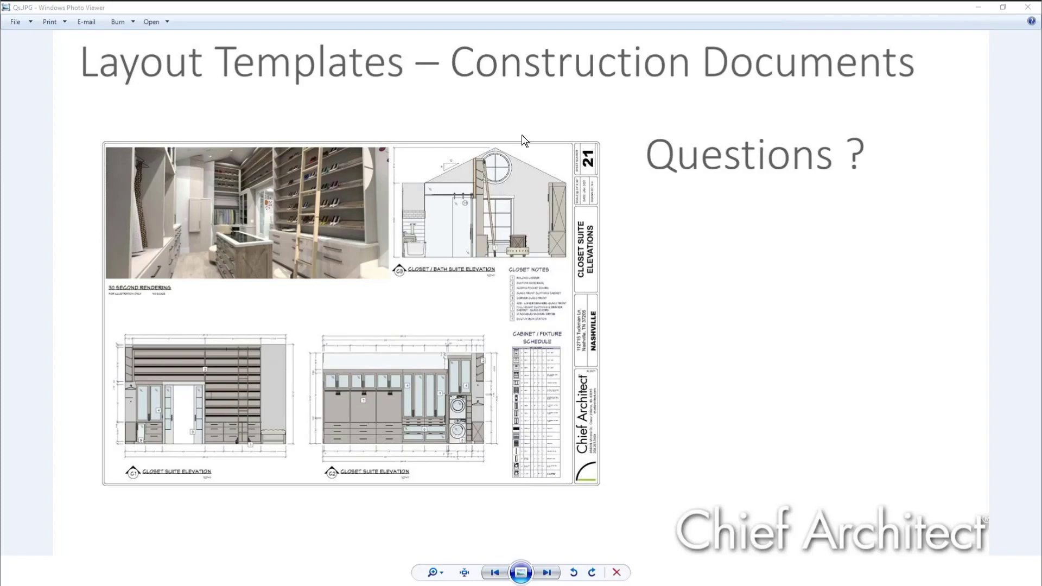
{"action": "left_click", "coordinate": [980, 9]}
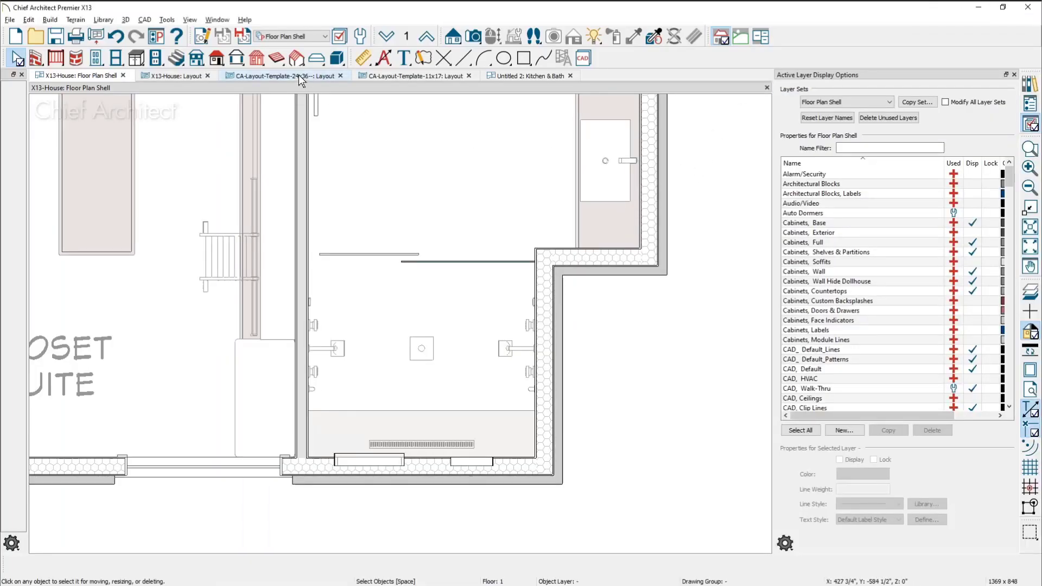
Step: Review the Save as Template options of CA-Layout-Template-24x36, try setting it as default for Imperial layouts, and cancel without saving
{"action": "left_click", "coordinate": [299, 76]}
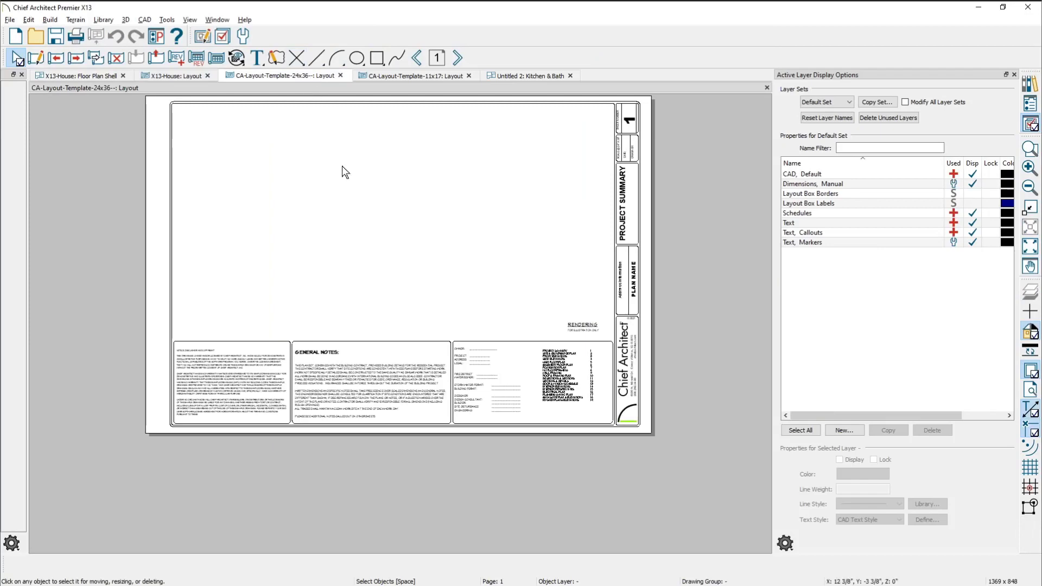
{"action": "scroll", "coordinate": [352, 187], "scroll_direction": "up", "scroll_amount": 2}
{"action": "middle_click_drag", "start_coordinate": [353, 184], "coordinate": [343, 217]}
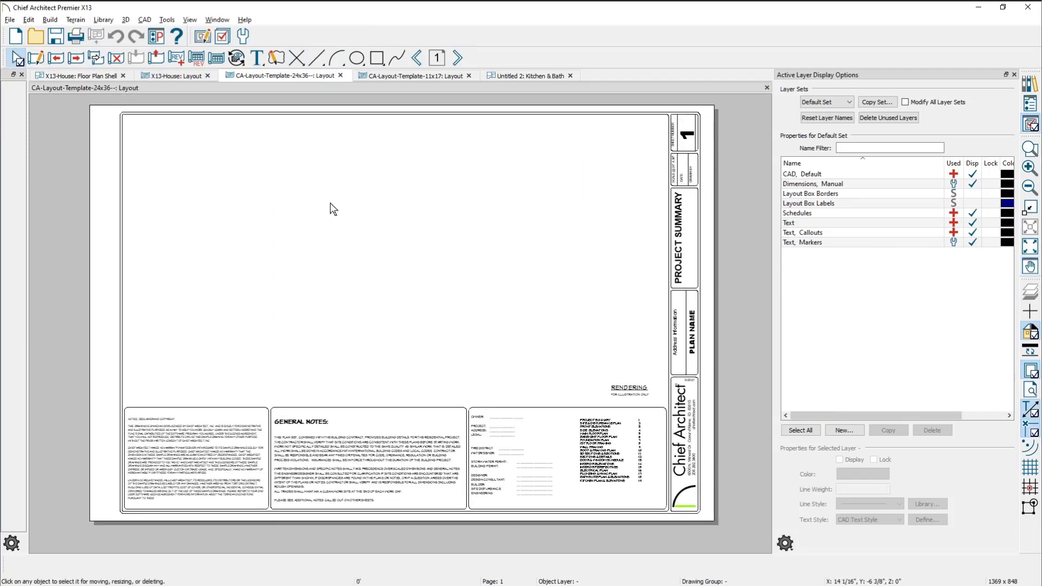
{"action": "left_click", "coordinate": [10, 20]}
{"action": "mouse_move", "coordinate": [33, 93]}
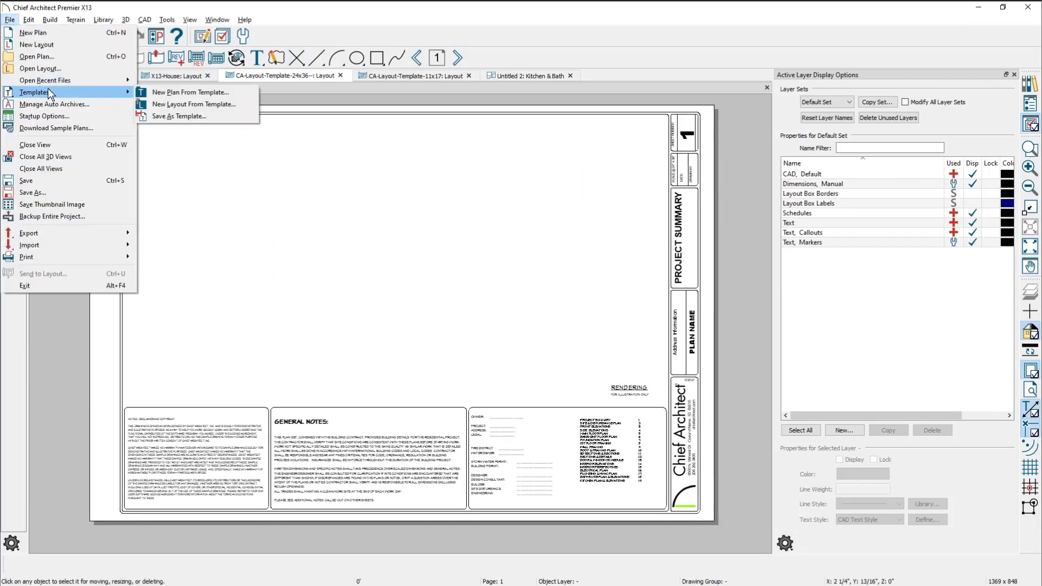
{"action": "left_click", "coordinate": [220, 121]}
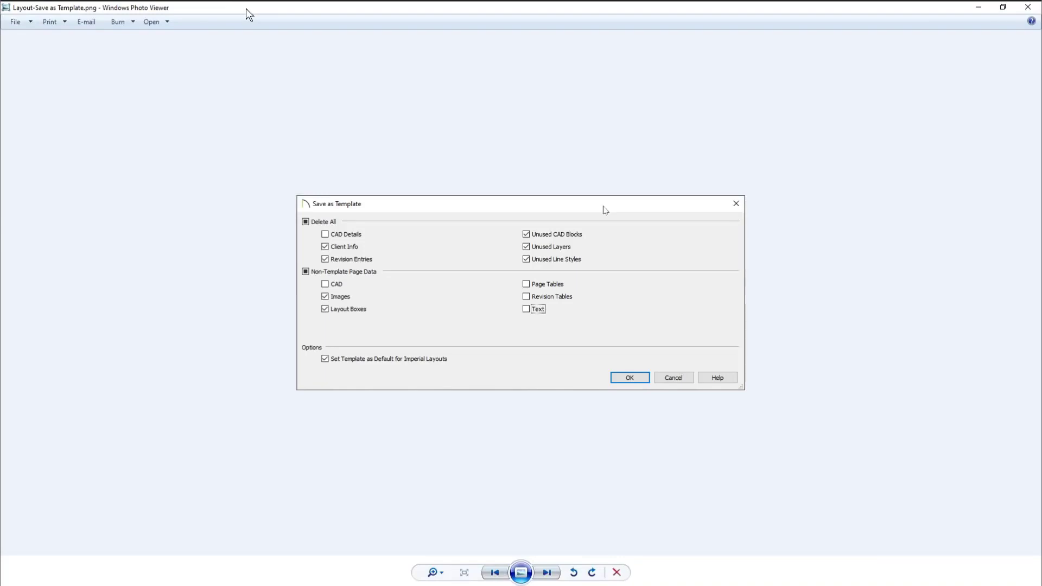
{"action": "left_click_drag", "start_coordinate": [246, 9], "coordinate": [534, 31]}
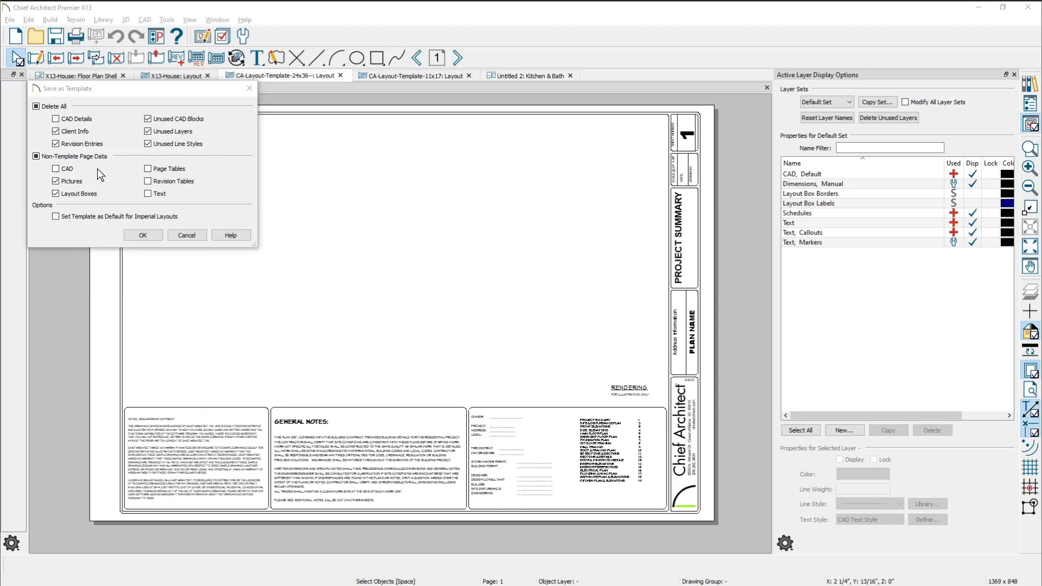
{"action": "left_click", "coordinate": [56, 216]}
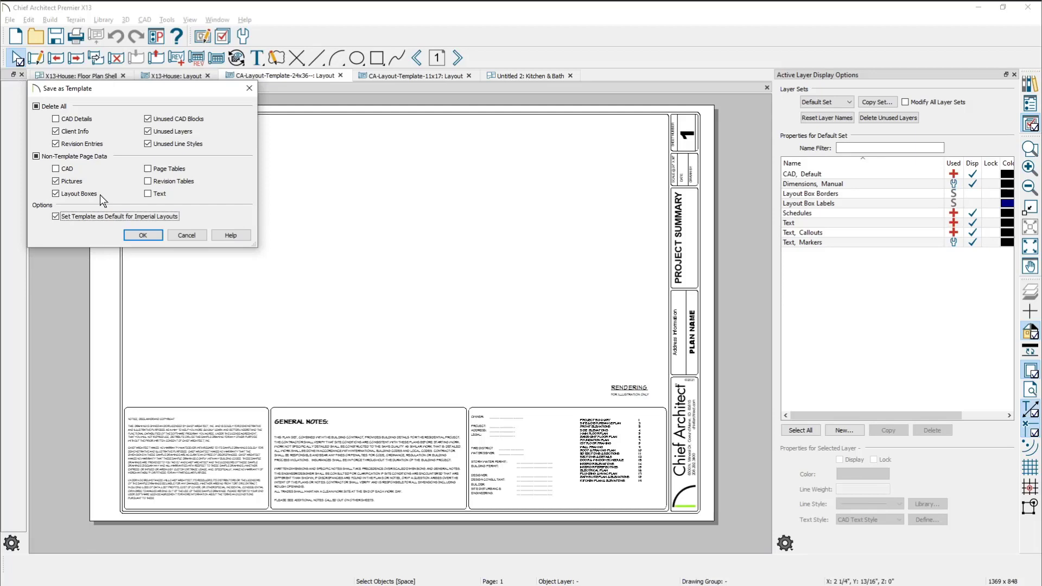
{"action": "left_click", "coordinate": [184, 235]}
Step: From layout page 2, select every Delete All and Non-Template Page Data item in the Save as Template options and compare with the reference image
{"action": "left_click", "coordinate": [458, 58]}
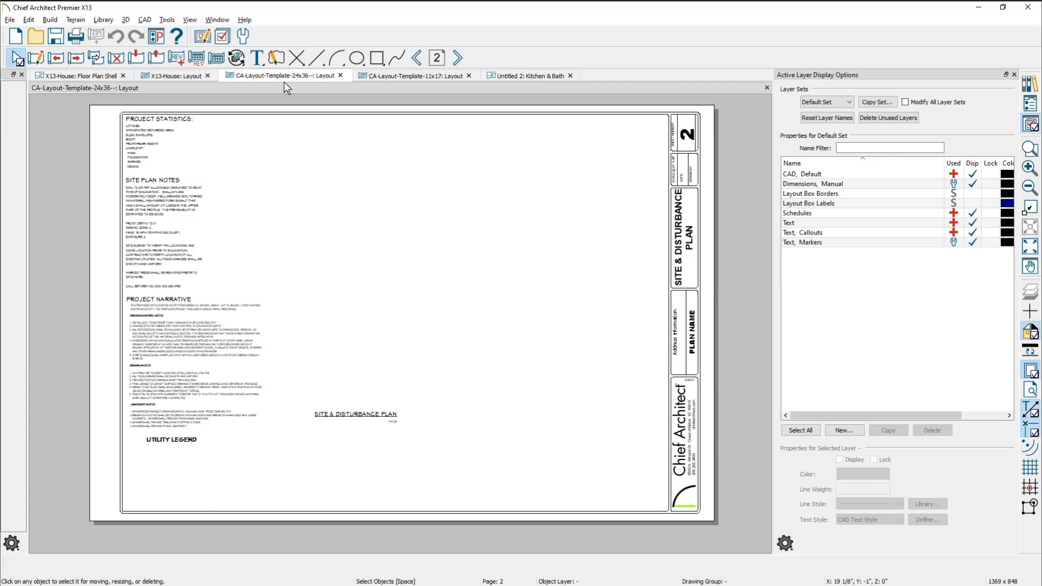
{"action": "left_click", "coordinate": [10, 19]}
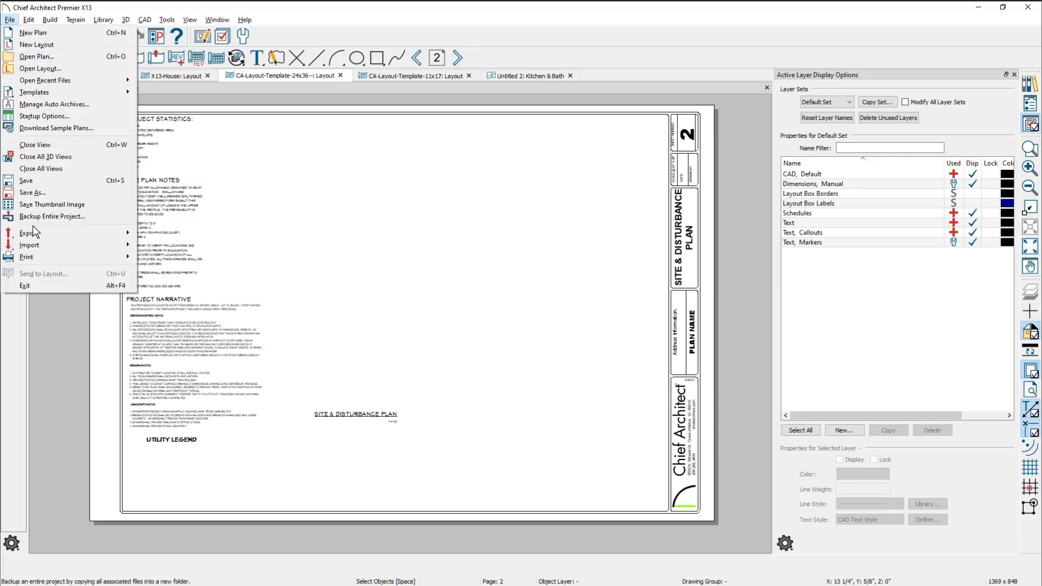
{"action": "mouse_move", "coordinate": [70, 92]}
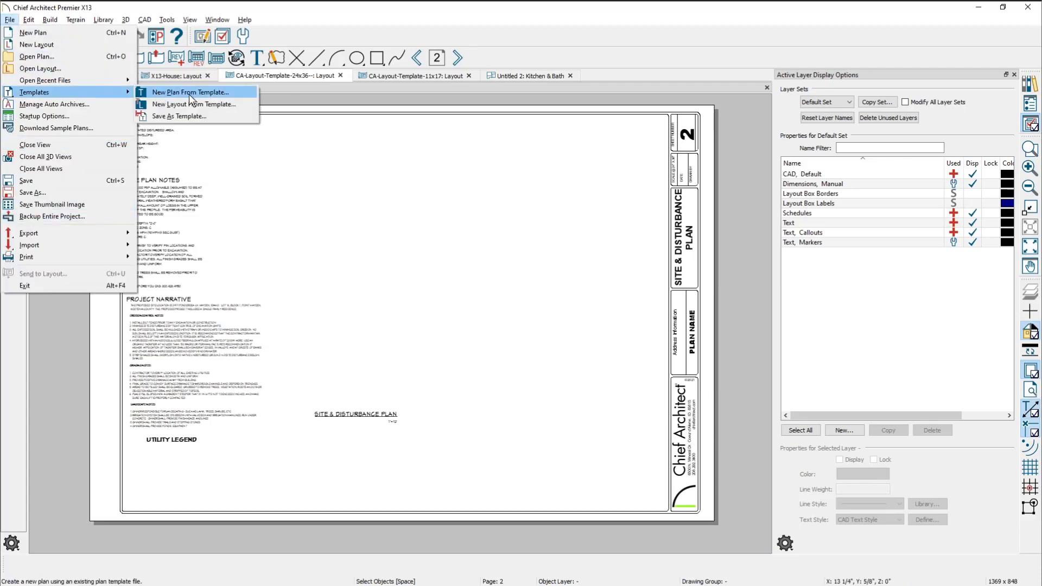
{"action": "left_click", "coordinate": [226, 112]}
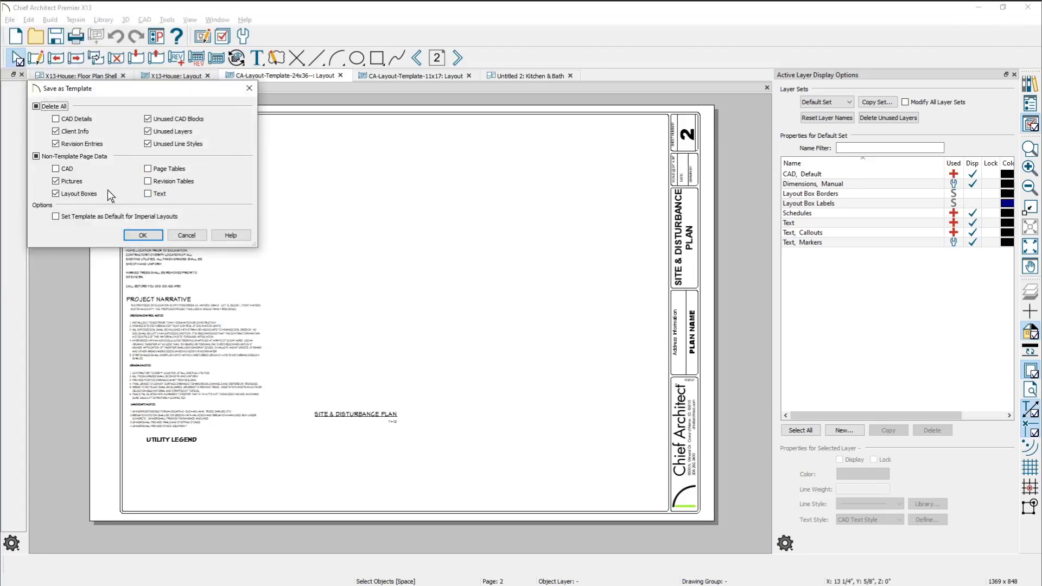
{"action": "left_click", "coordinate": [56, 118]}
{"action": "left_click", "coordinate": [36, 106]}
{"action": "left_click", "coordinate": [36, 156]}
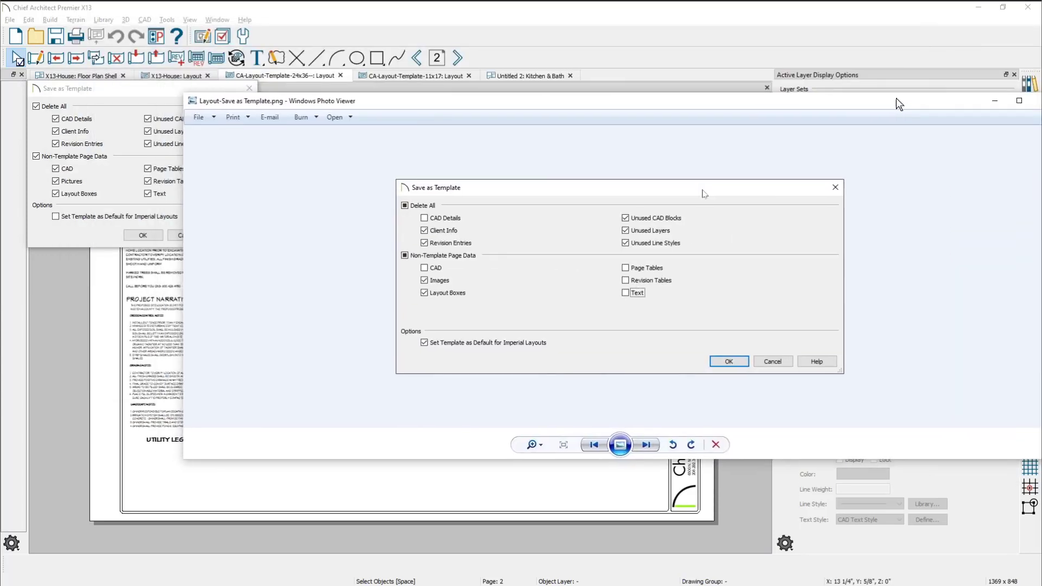
{"action": "left_click_drag", "start_coordinate": [187, 281], "coordinate": [298, 268]}
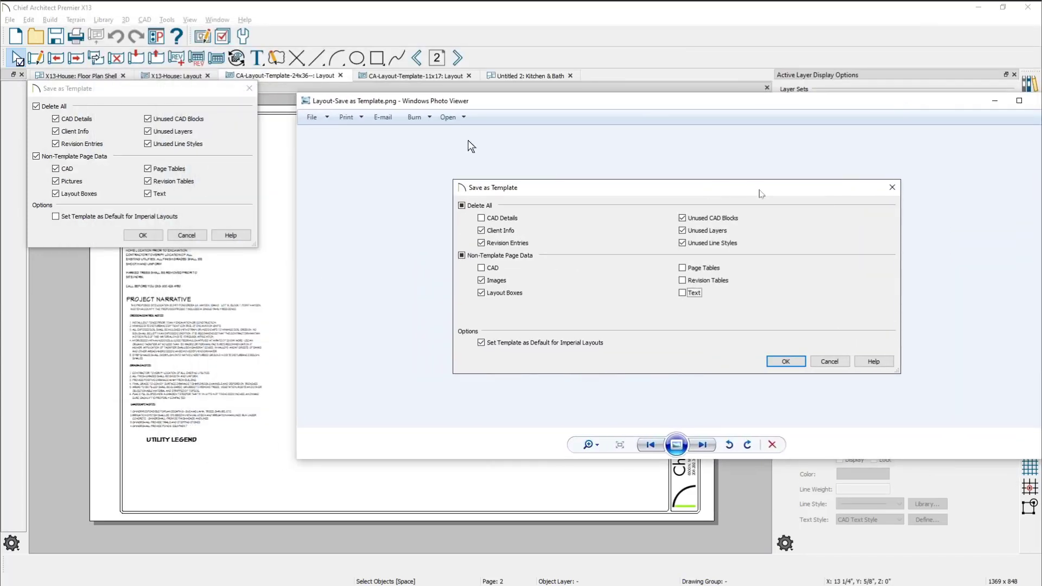
{"action": "left_click_drag", "start_coordinate": [485, 96], "coordinate": [223, 94]}
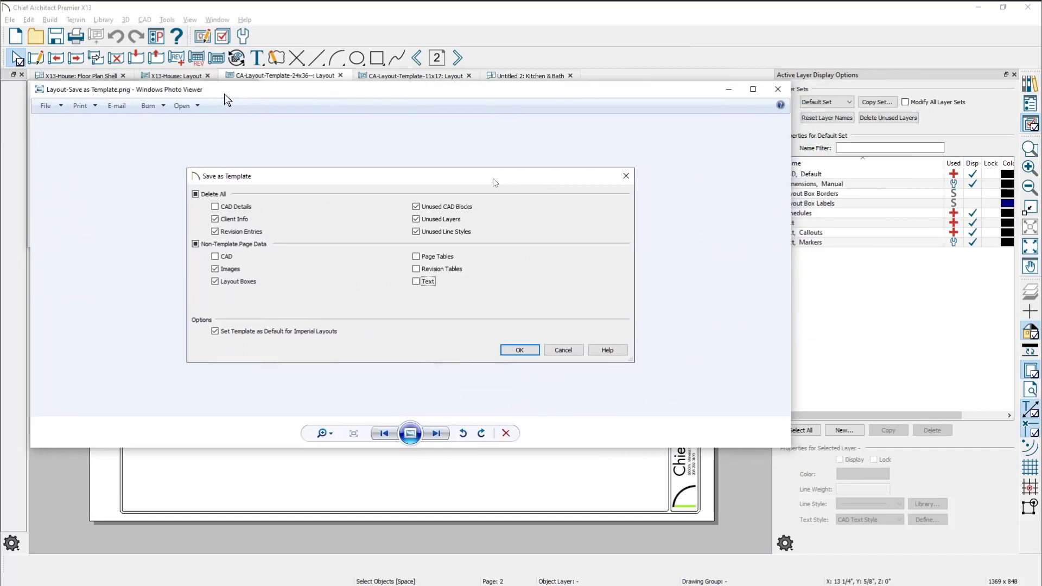
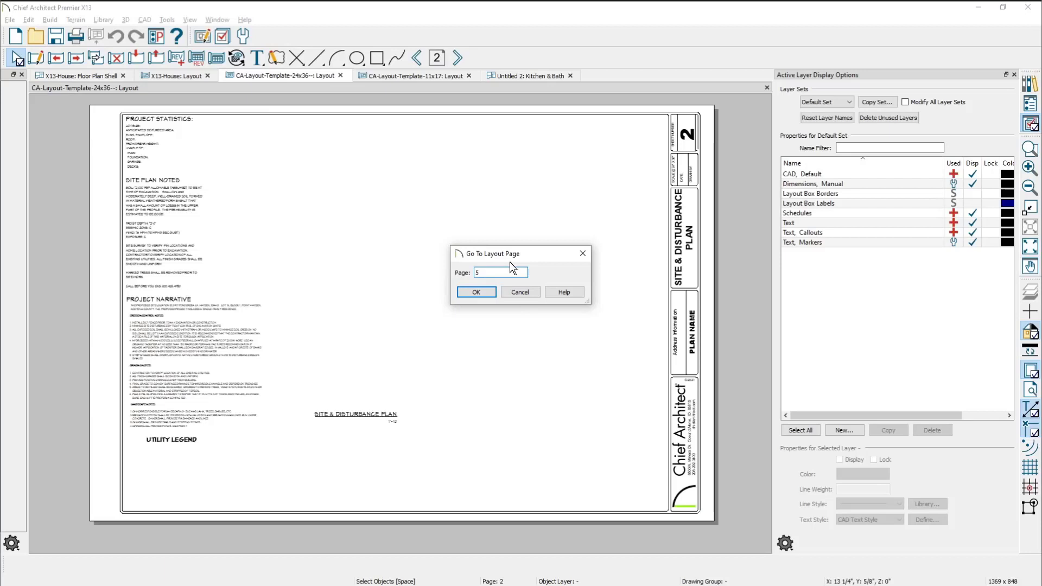
Step: Go to layout page 5 and preview the 1ST FLOOR PLAN page of X13-House.layout in the Project Browser
{"action": "key", "text": "Return"}
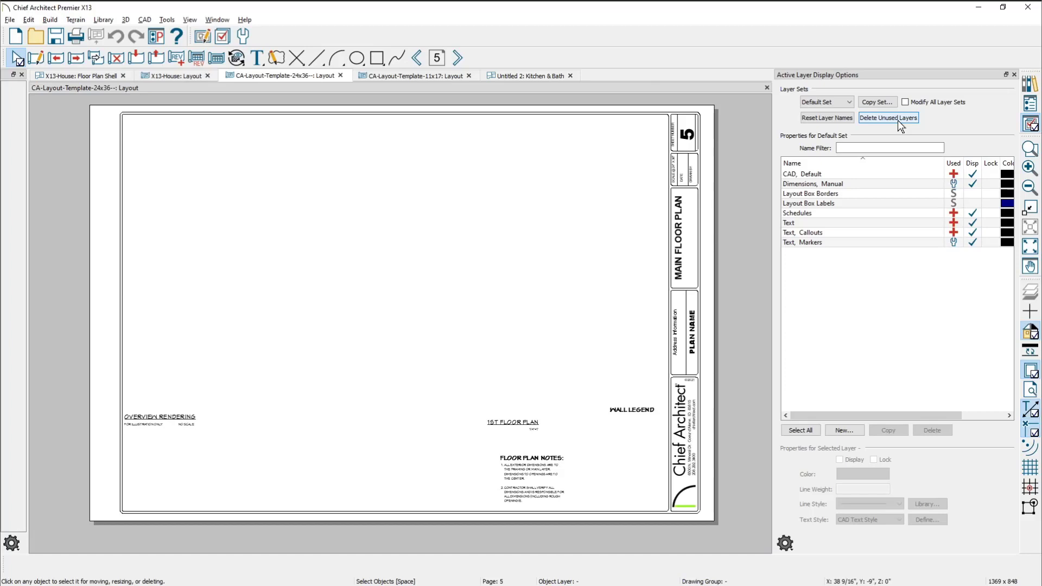
{"action": "left_click", "coordinate": [1030, 105]}
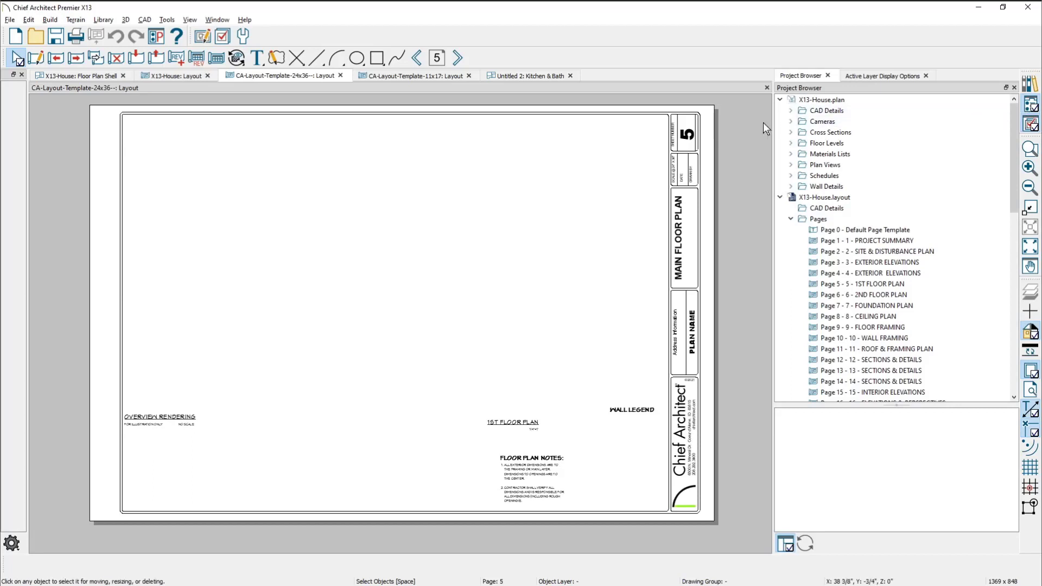
{"action": "left_click", "coordinate": [906, 286]}
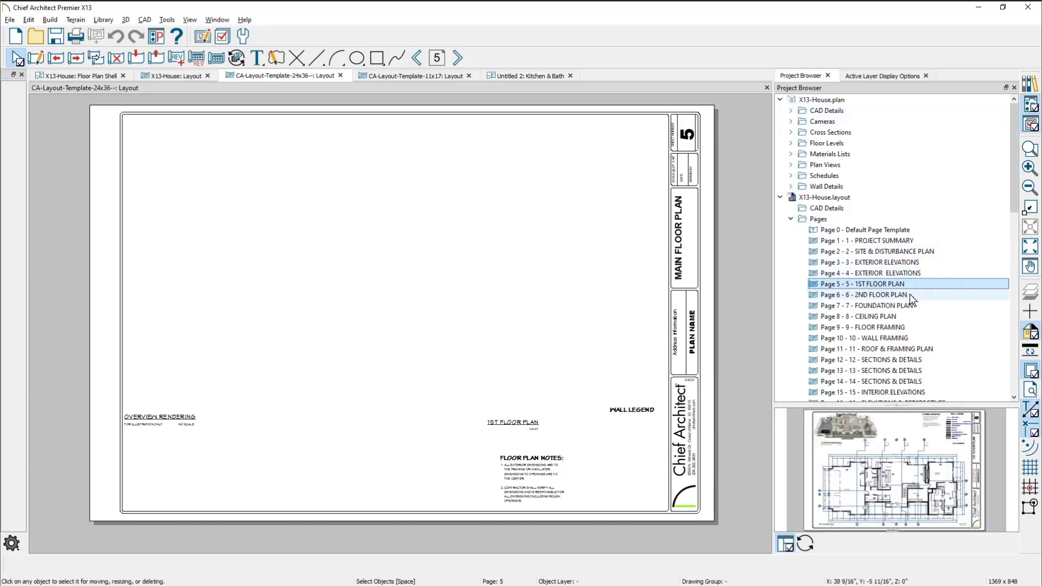
Step: Duplicate page 6, 2ND FLOOR PLAN, in X13-House.layout
{"action": "left_click", "coordinate": [910, 294]}
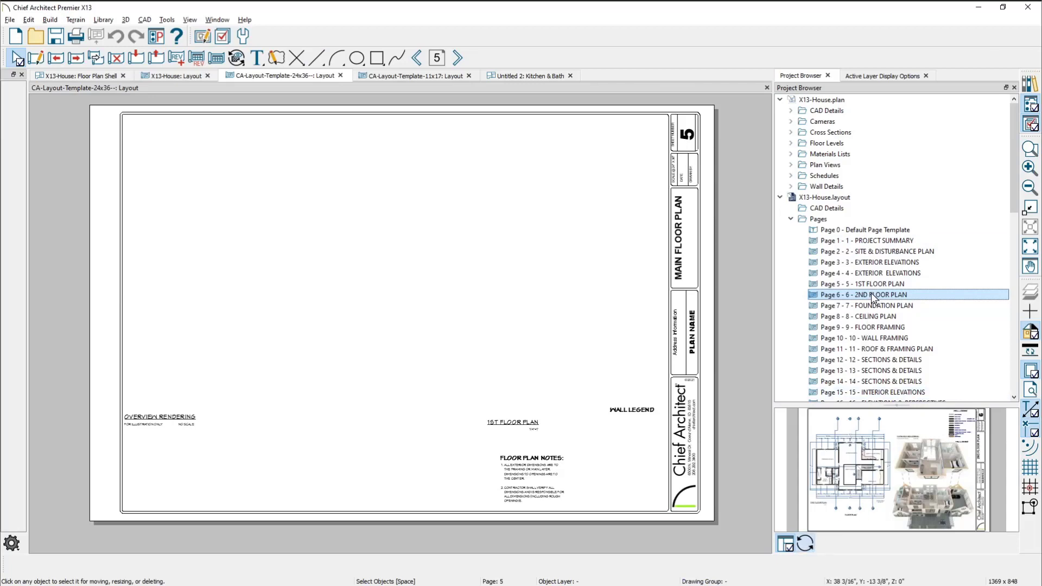
{"action": "right_click", "coordinate": [913, 294]}
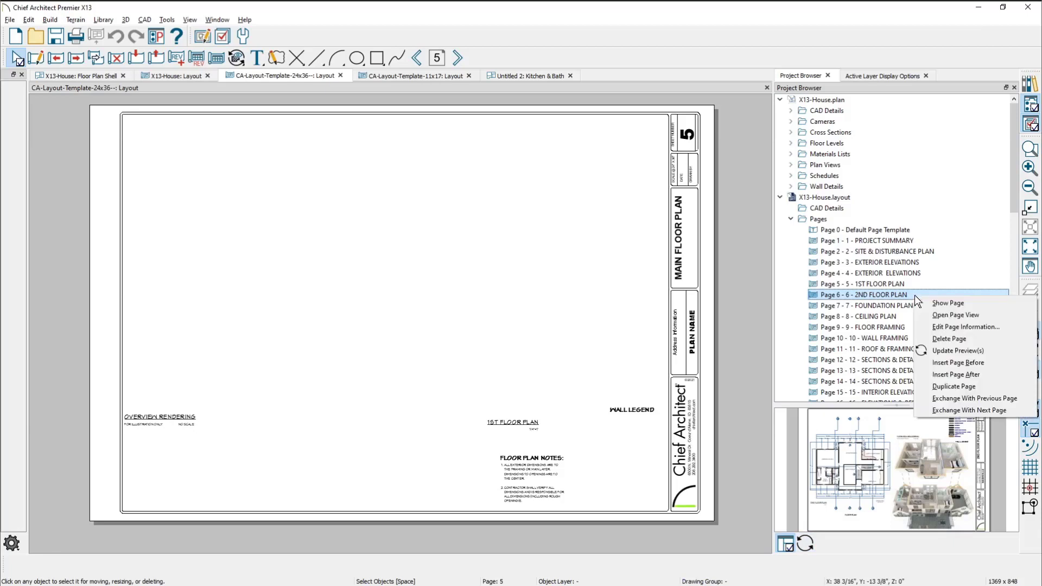
{"action": "left_click", "coordinate": [987, 387]}
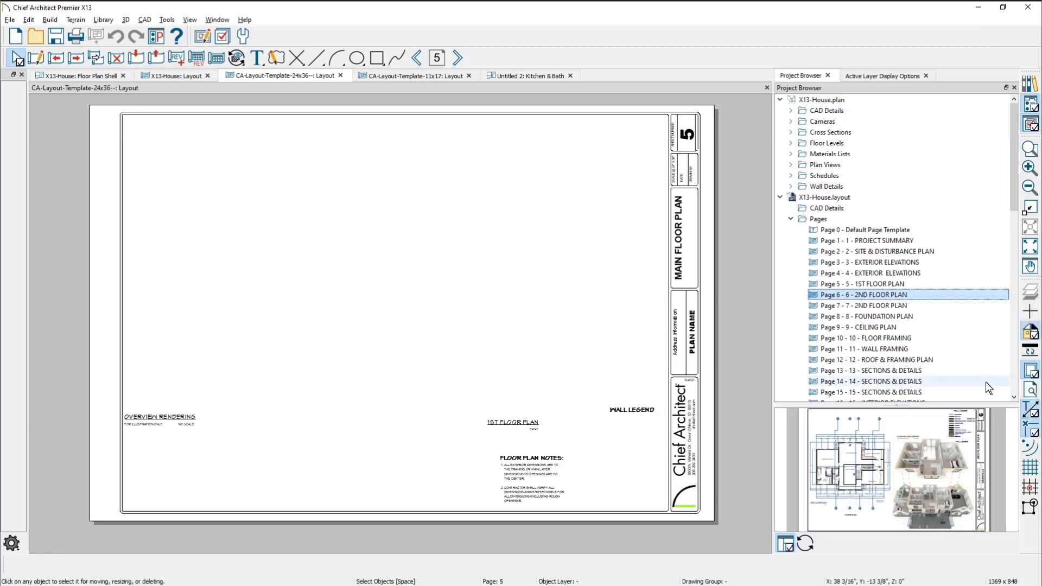
Step: Change the title of the duplicated page 7 to 3RD FLOOR PLAN in its page information
{"action": "left_click", "coordinate": [905, 307]}
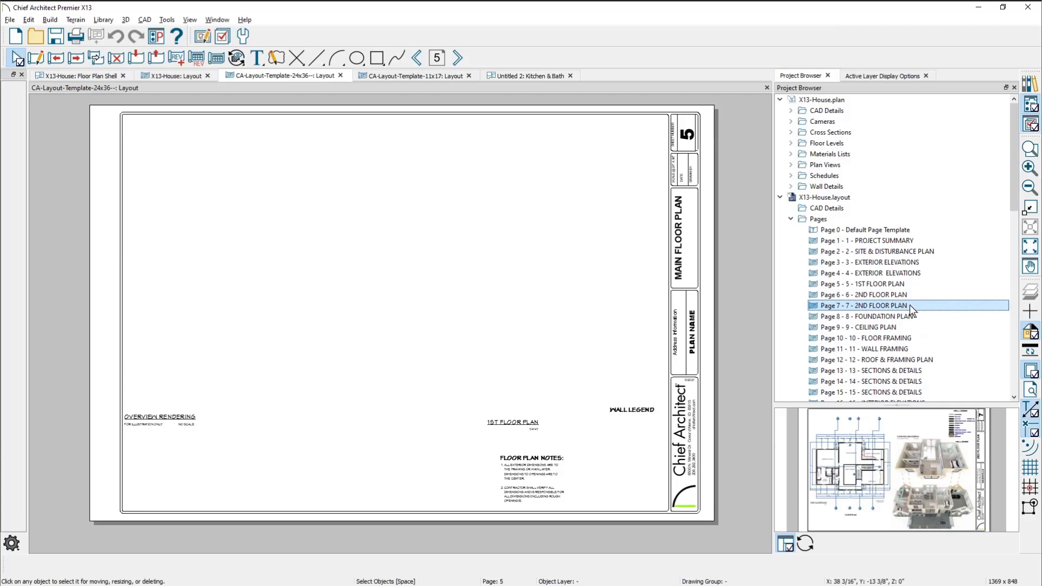
{"action": "right_click", "coordinate": [909, 305]}
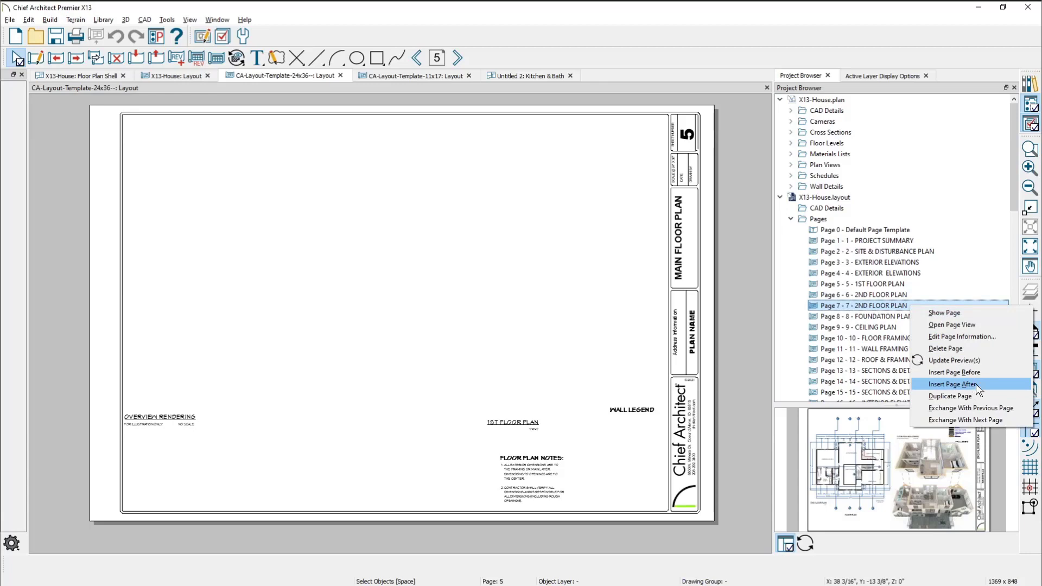
{"action": "left_click", "coordinate": [985, 337]}
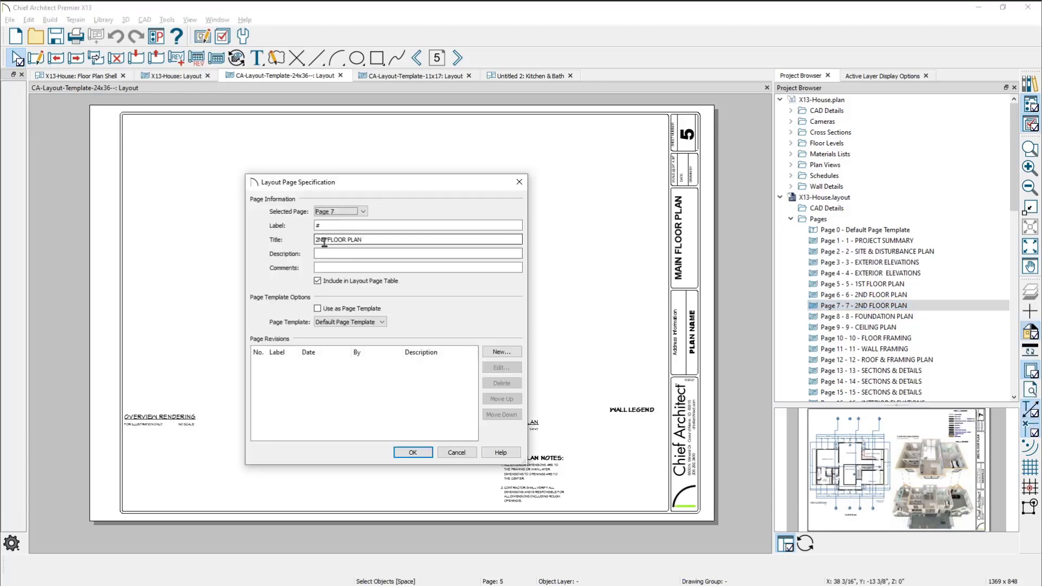
{"action": "left_click_drag", "start_coordinate": [324, 239], "coordinate": [288, 239]}
{"action": "type", "text": "3"}
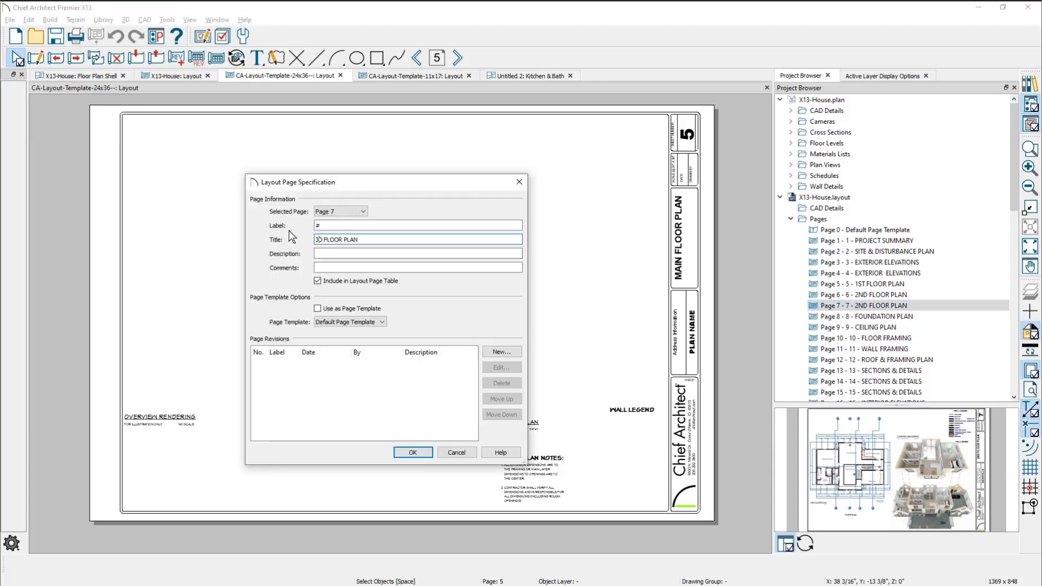
{"action": "type", "text": "R"}
{"action": "left_click", "coordinate": [406, 452]}
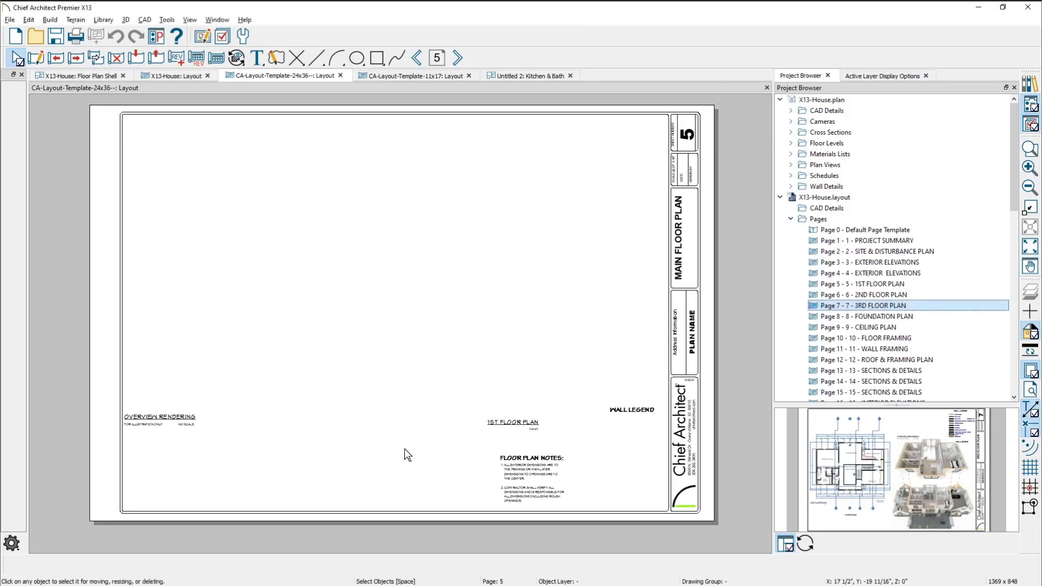
Step: Go to page 1 of CA-Layout-Template-24x36 and examine the layout page table beside the project information
{"action": "left_click", "coordinate": [436, 59]}
{"action": "type", "text": "1"}
{"action": "key", "text": "Return"}
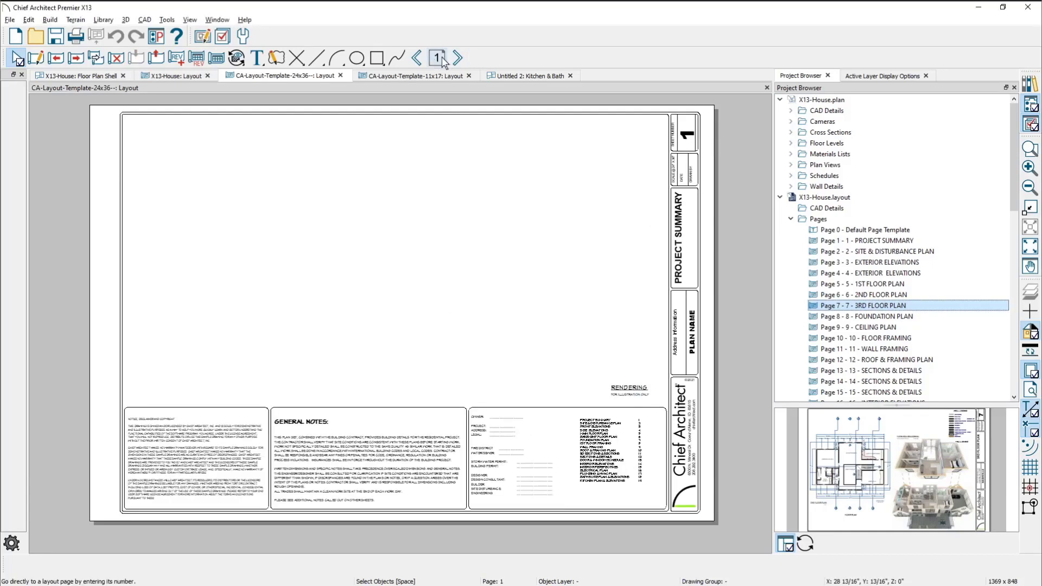
{"action": "scroll", "coordinate": [633, 450], "scroll_direction": "up", "scroll_amount": 2}
{"action": "scroll", "coordinate": [632, 450], "scroll_direction": "up", "scroll_amount": 2}
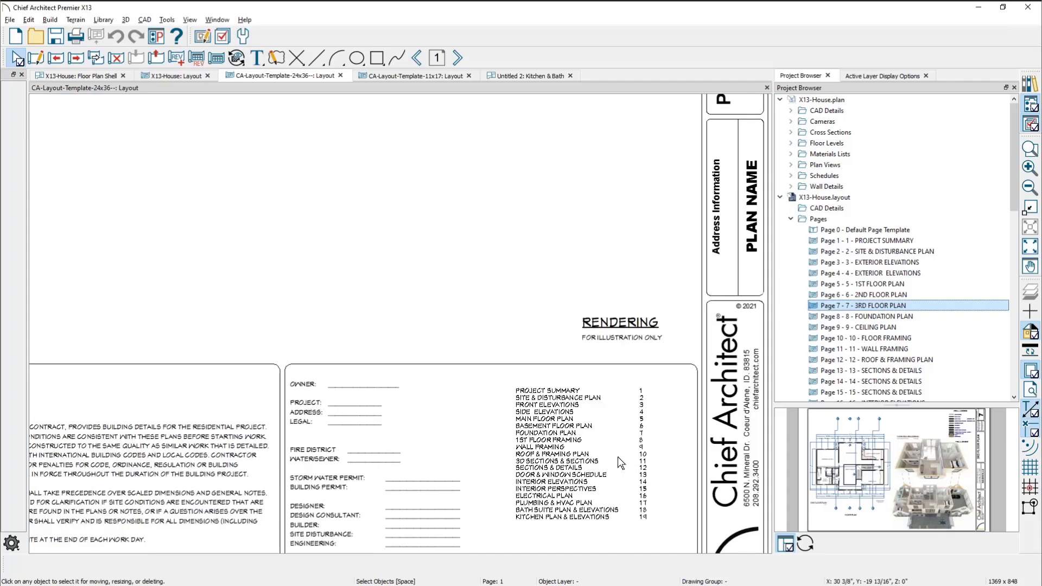
Step: Open the page information of page 7, 3RD FLOOR PLAN, and review its title and Layout Page Table inclusion without changing them
{"action": "scroll", "coordinate": [617, 452], "scroll_direction": "down", "scroll_amount": 4}
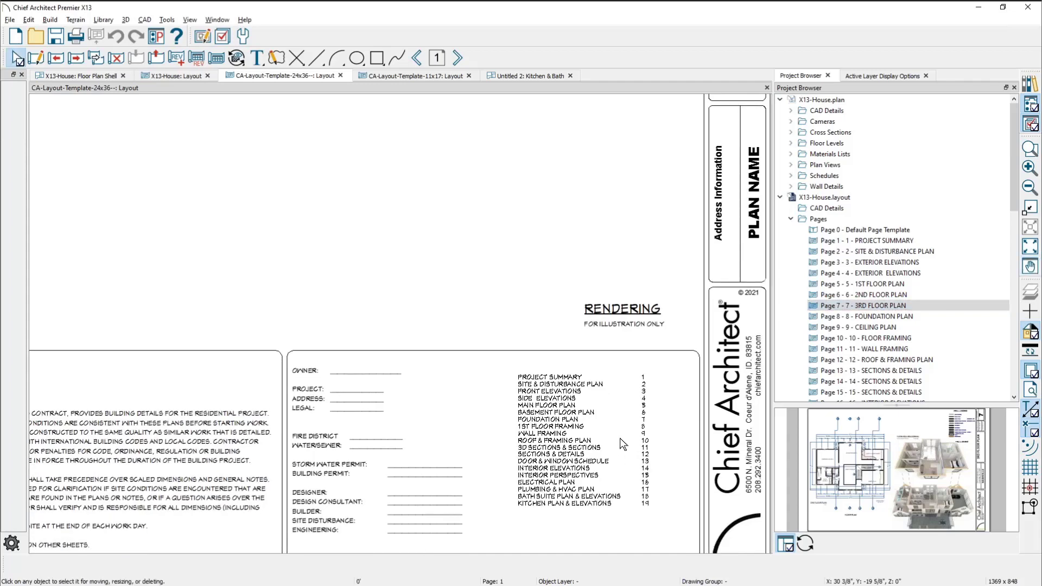
{"action": "scroll", "coordinate": [622, 432], "scroll_direction": "down", "scroll_amount": 2}
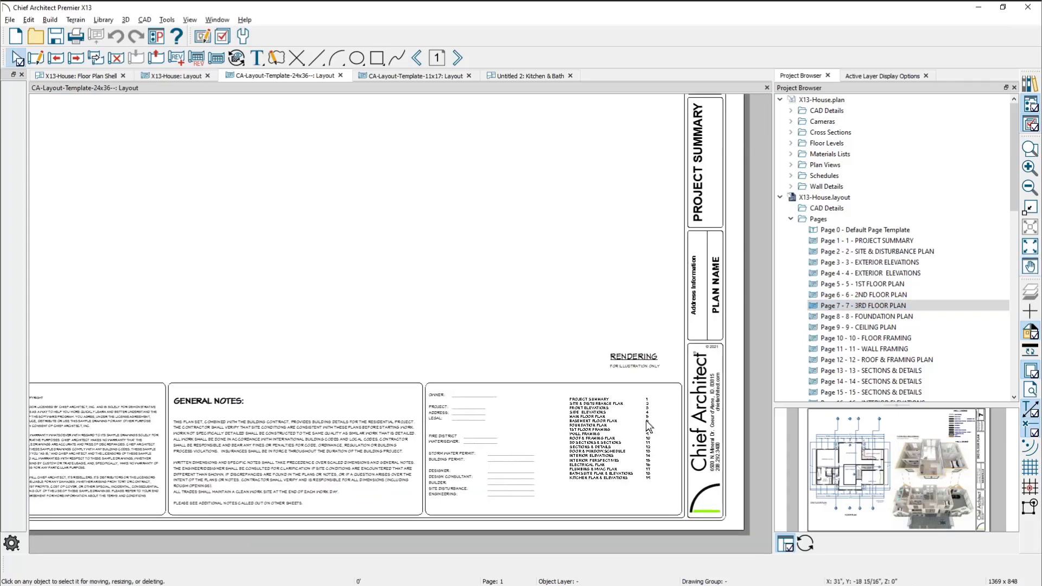
{"action": "right_click", "coordinate": [904, 308]}
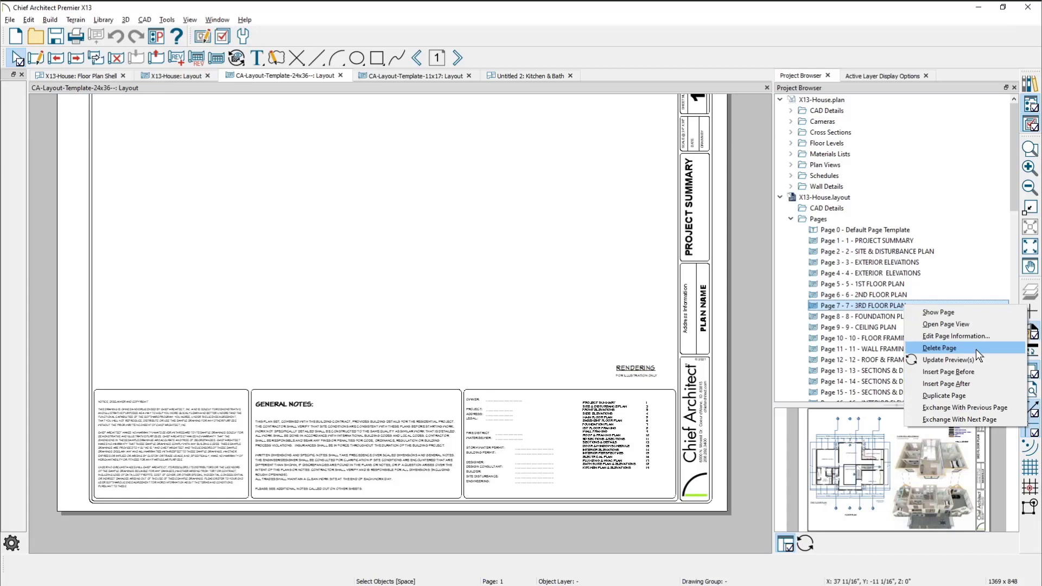
{"action": "left_click", "coordinate": [879, 310]}
{"action": "right_click", "coordinate": [879, 310]}
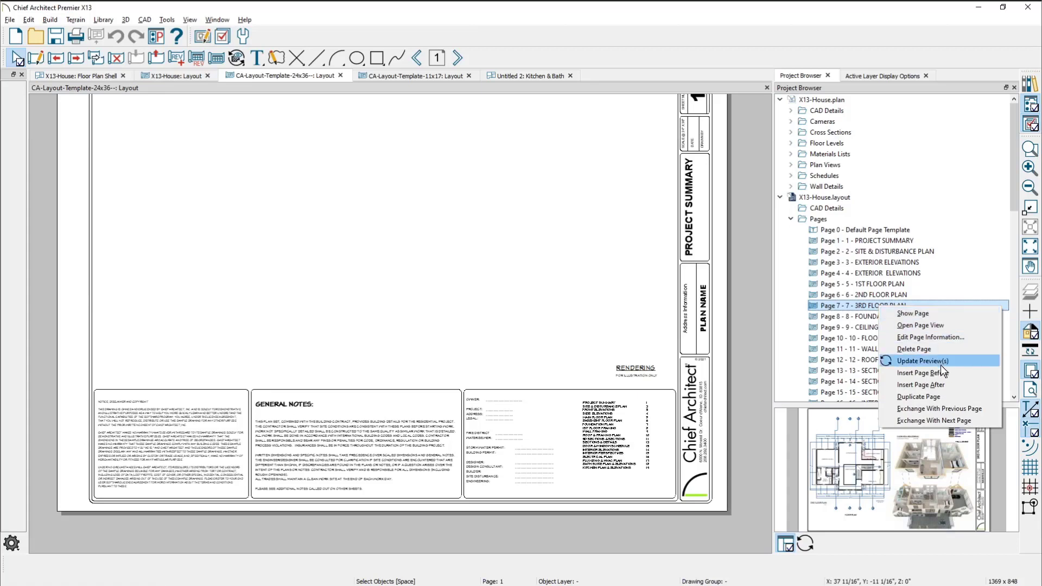
{"action": "left_click", "coordinate": [945, 337]}
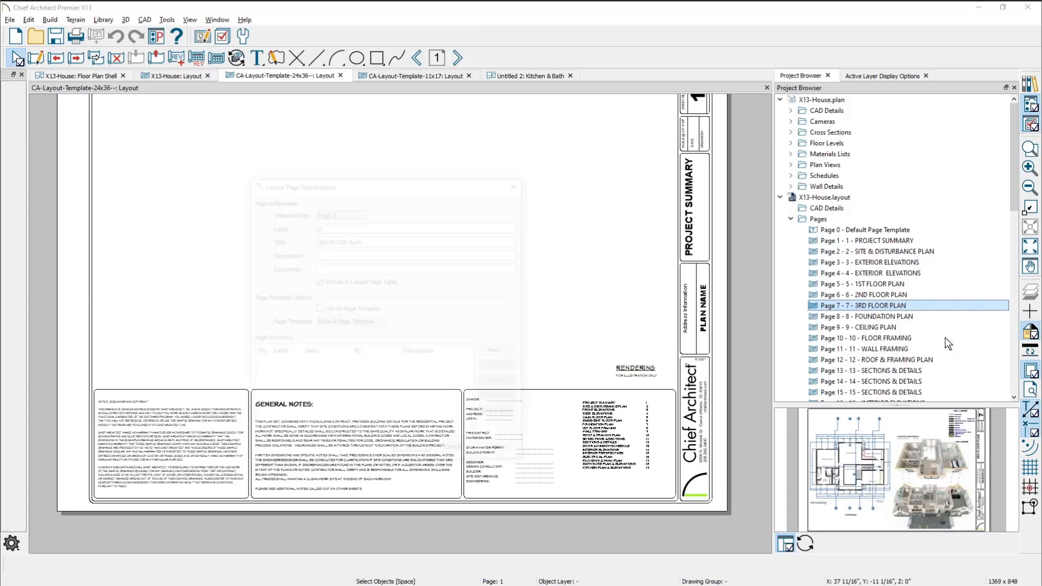
{"action": "left_click", "coordinate": [377, 240]}
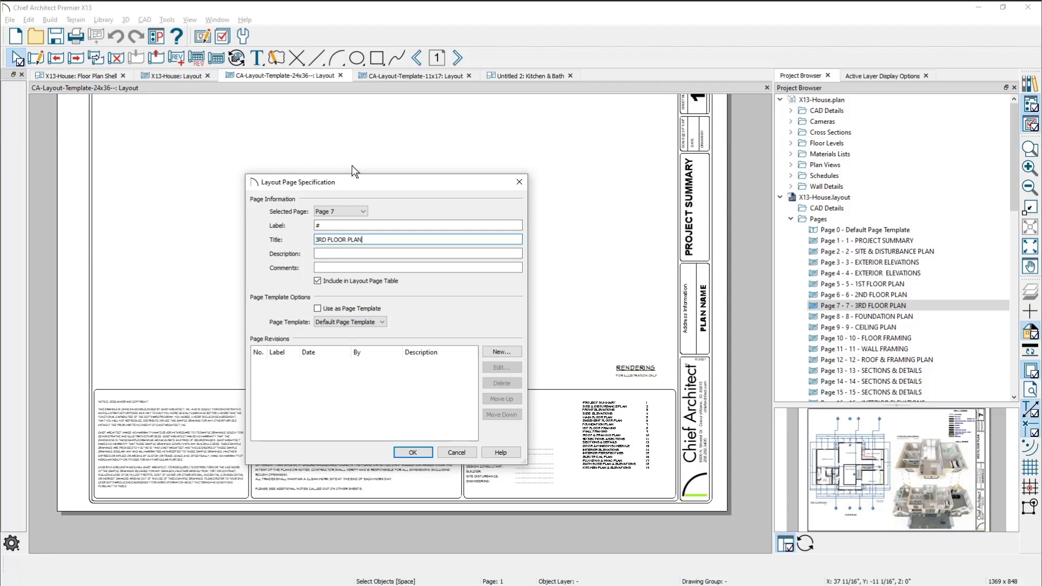
{"action": "left_click_drag", "start_coordinate": [369, 185], "coordinate": [502, 201]}
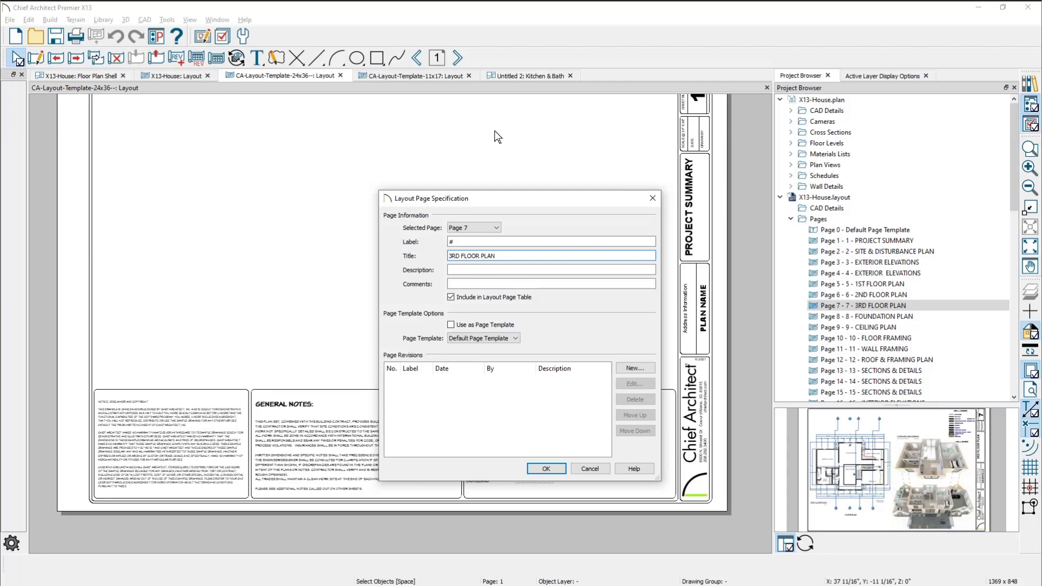
{"action": "left_click", "coordinate": [655, 195]}
Step: Close the Untitled 2 Kitchen & Bath view and the X13-House layout without saving the layout's changes
{"action": "left_click", "coordinate": [570, 76]}
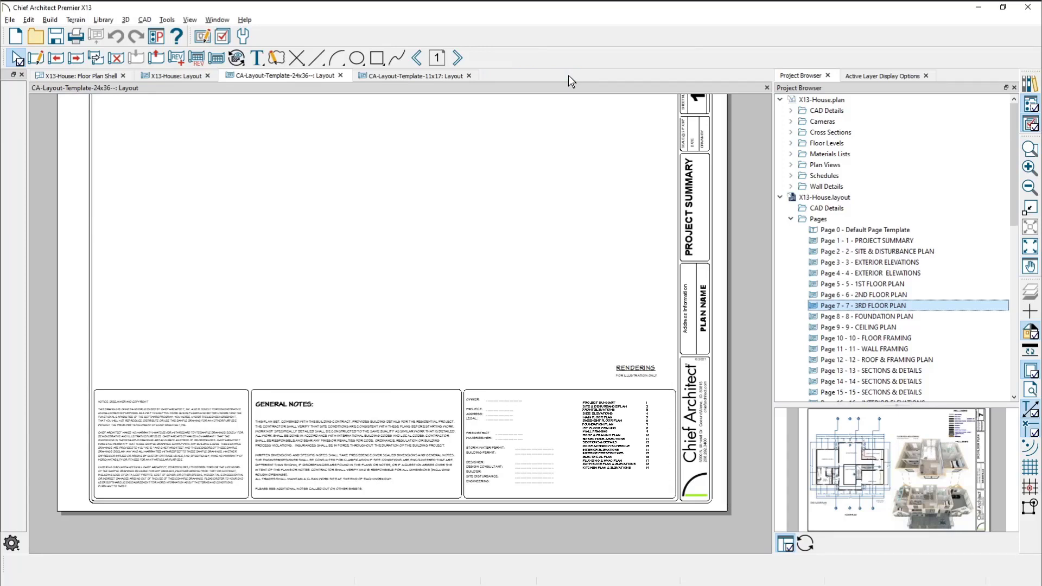
{"action": "left_click", "coordinate": [208, 76]}
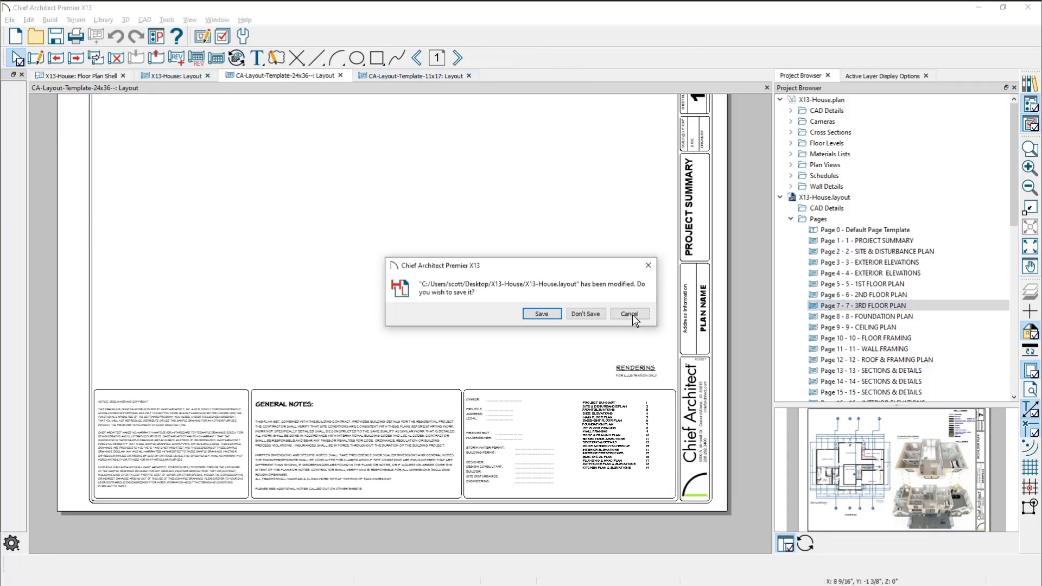
{"action": "left_click", "coordinate": [585, 314]}
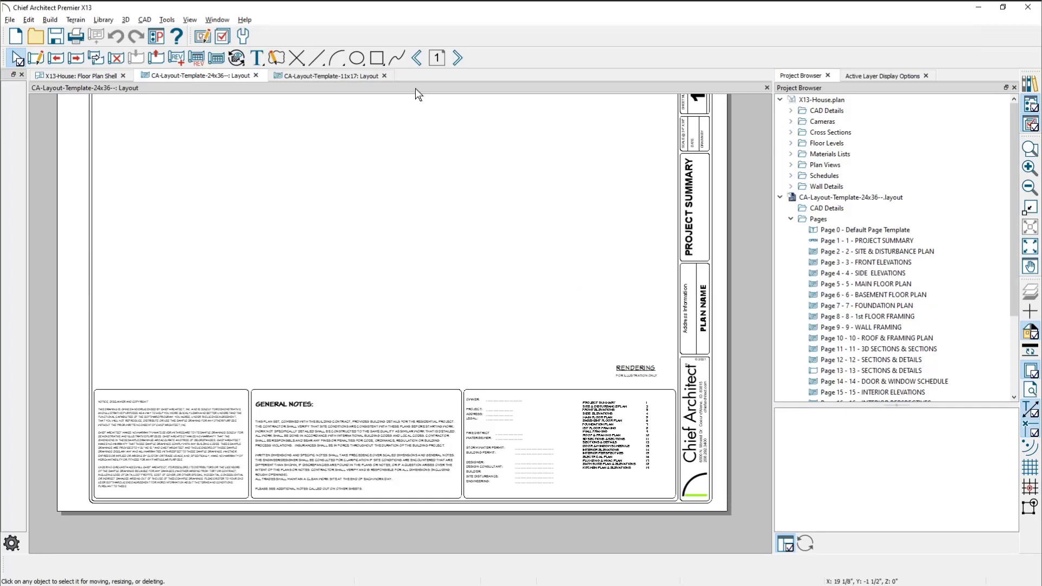
Step: Go to template page 0 and examine the title block logo's picture file settings, including Save in Plan and JPEG quality
{"action": "left_click", "coordinate": [417, 58]}
{"action": "middle_click_drag", "start_coordinate": [716, 492], "coordinate": [647, 405]}
{"action": "scroll", "coordinate": [647, 405], "scroll_direction": "up", "scroll_amount": 3}
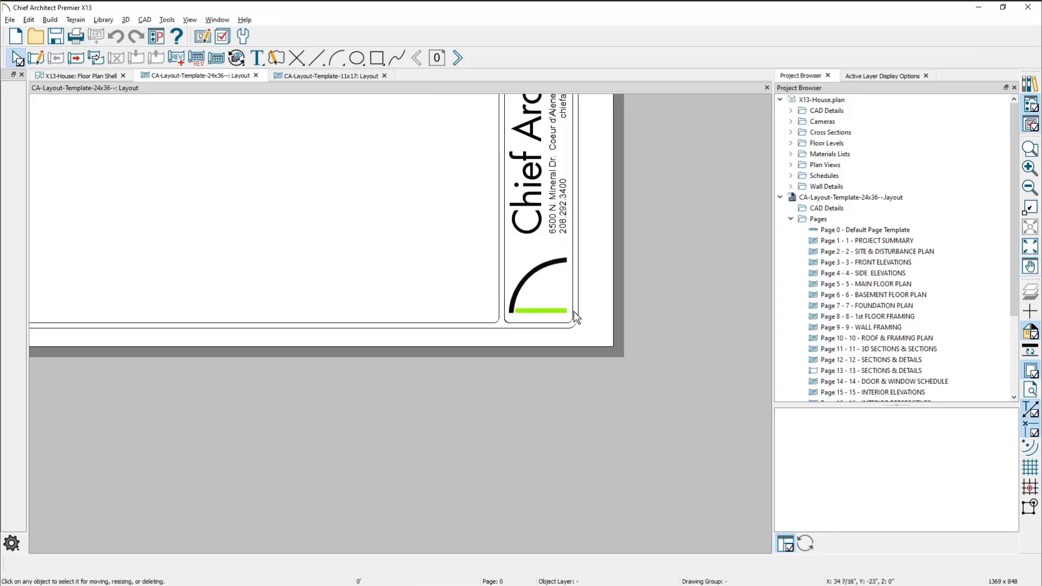
{"action": "scroll", "coordinate": [572, 294], "scroll_direction": "up", "scroll_amount": 3}
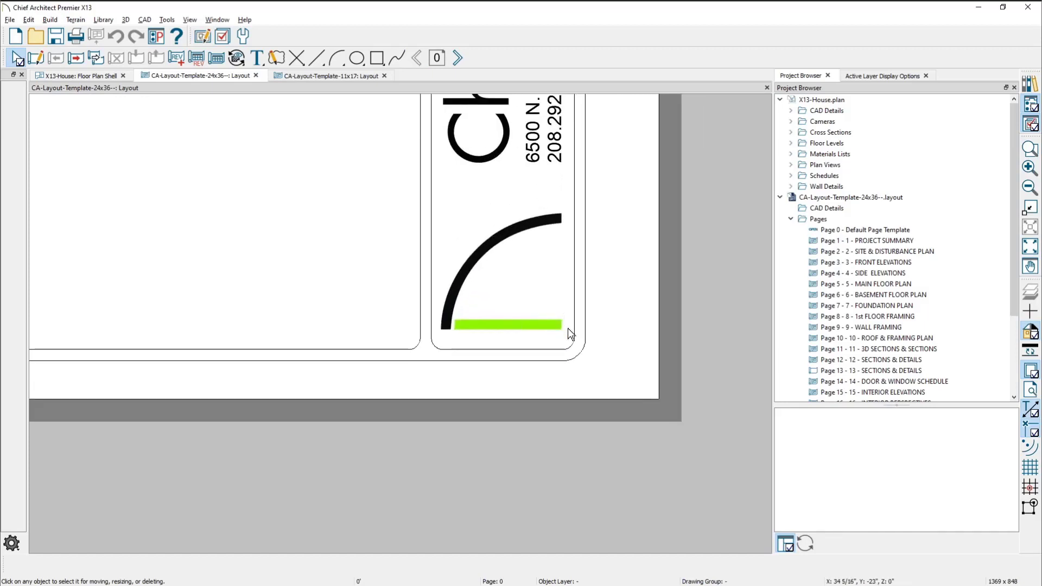
{"action": "left_click", "coordinate": [498, 293]}
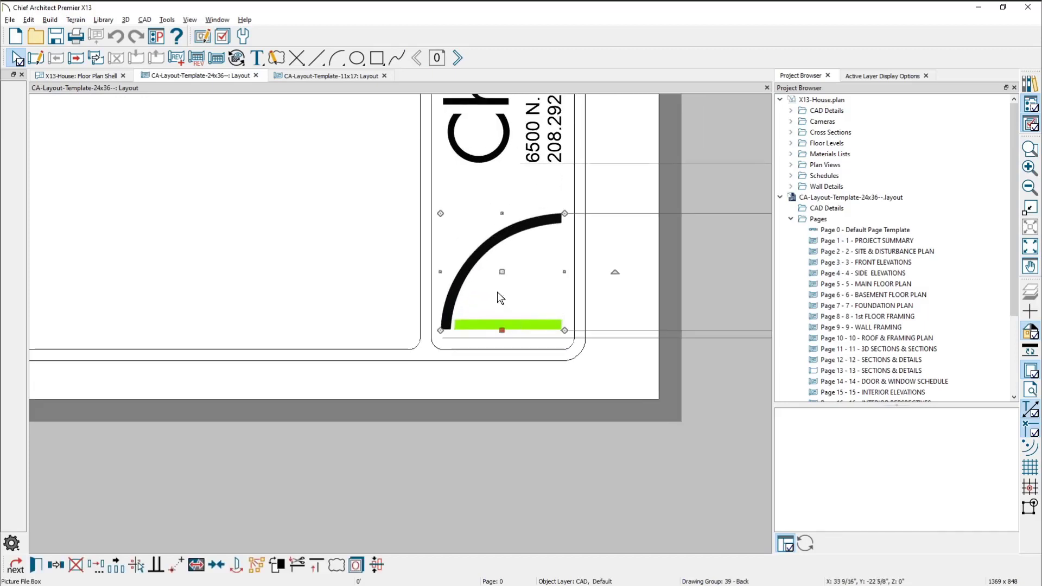
{"action": "double_click", "coordinate": [498, 291]}
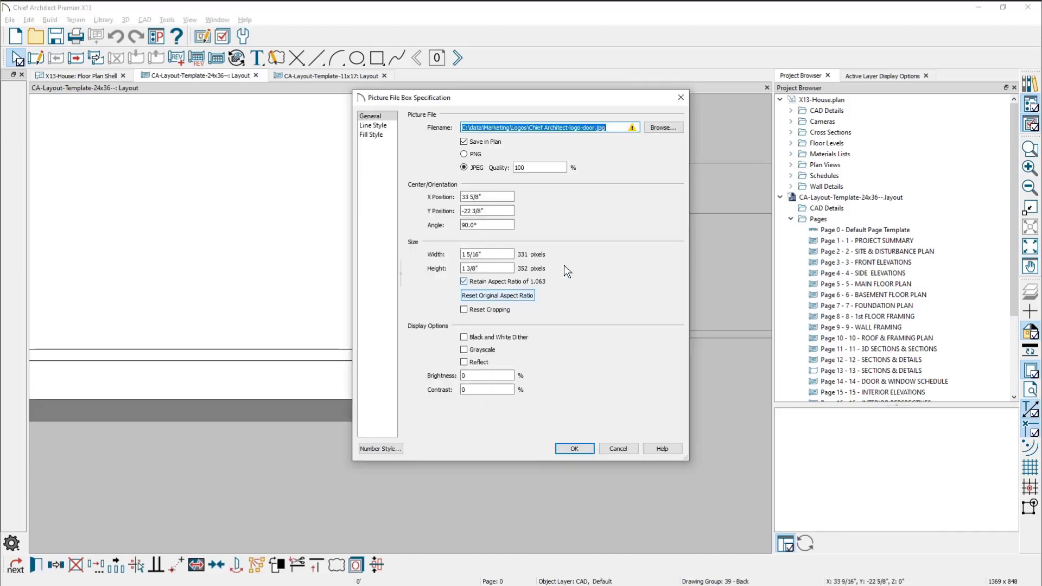
{"action": "left_click", "coordinate": [554, 163]}
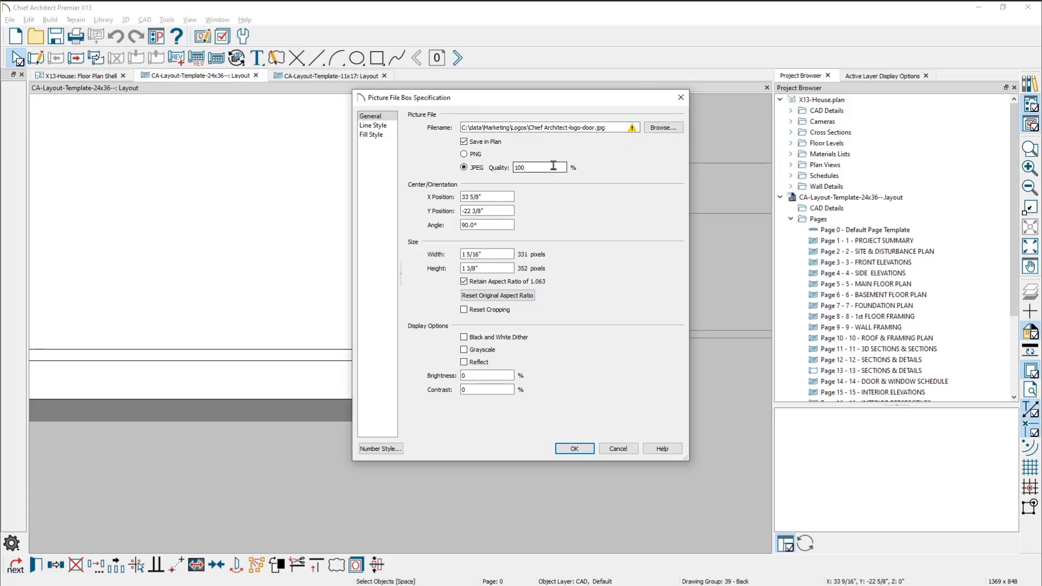
{"action": "left_click_drag", "start_coordinate": [552, 166], "coordinate": [511, 170]}
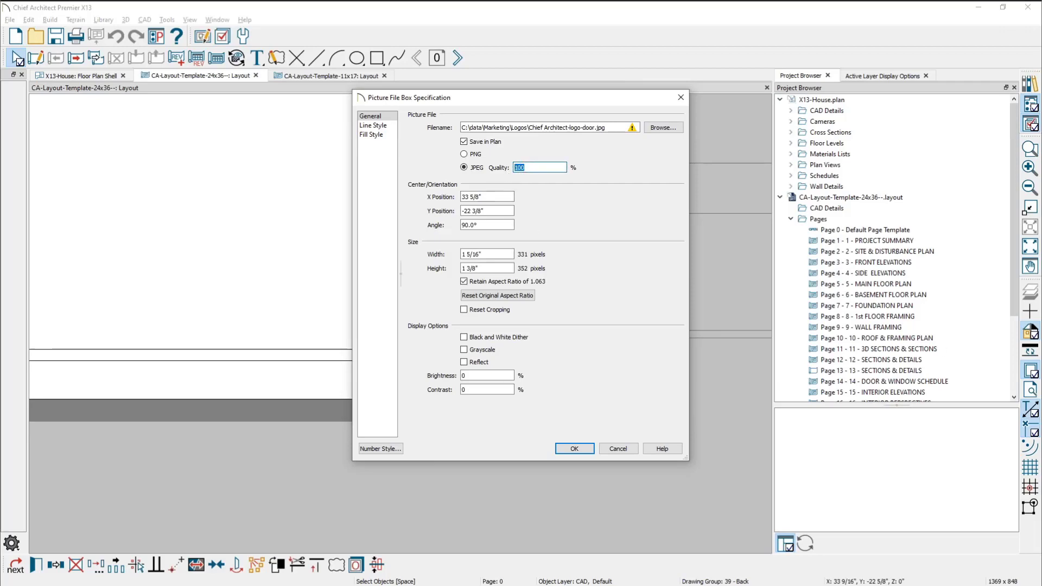
Step: Switch to File Explorer, open X13-House_Page_21.jpg from the Layout-Images folder and examine the bath suite render's material swatches
{"action": "key", "text": "alt+Tab"}
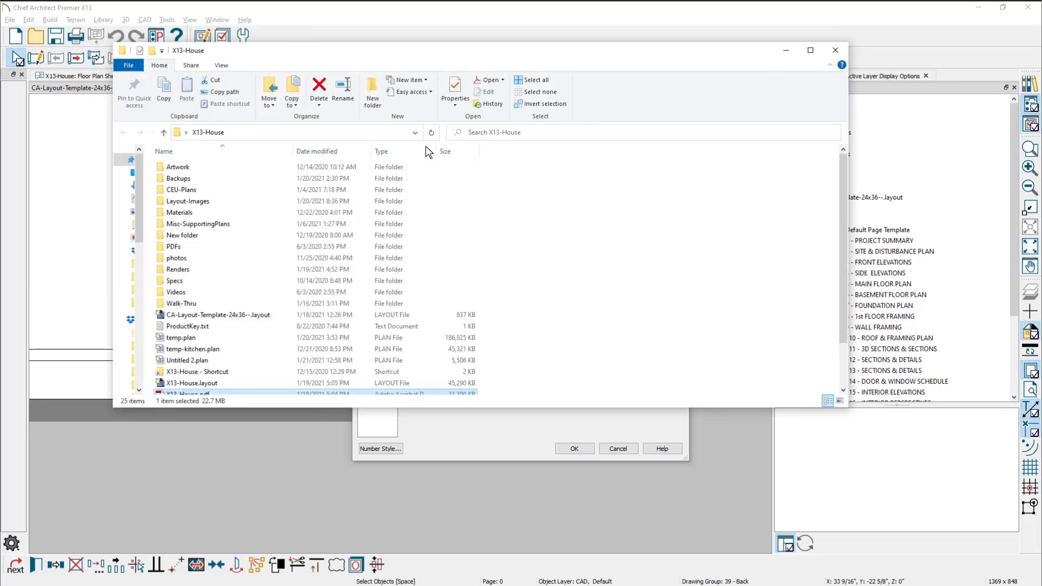
{"action": "double_click", "coordinate": [202, 204]}
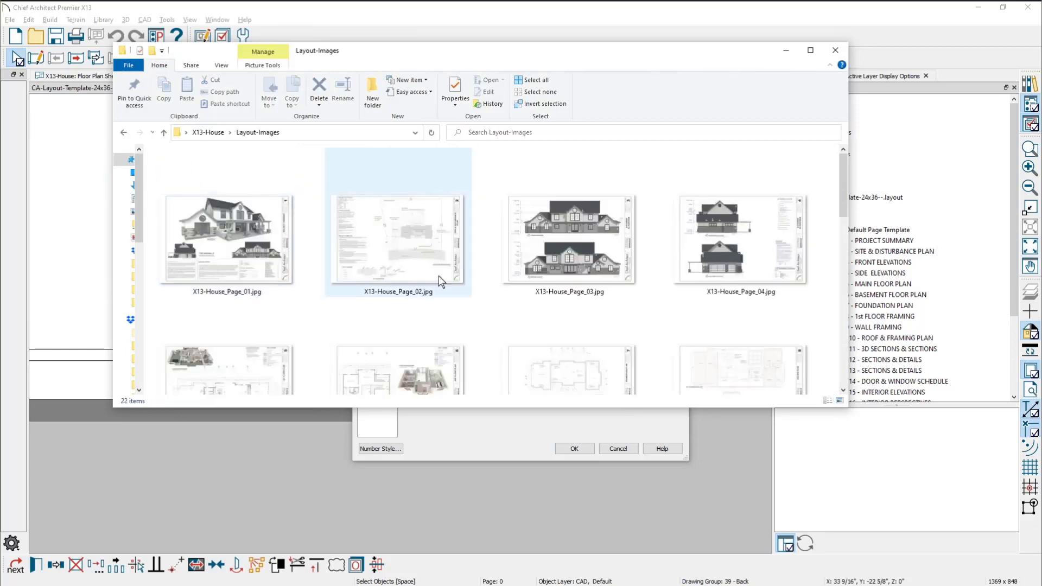
{"action": "scroll", "coordinate": [438, 275], "scroll_direction": "down", "scroll_amount": 10}
{"action": "double_click", "coordinate": [243, 358]}
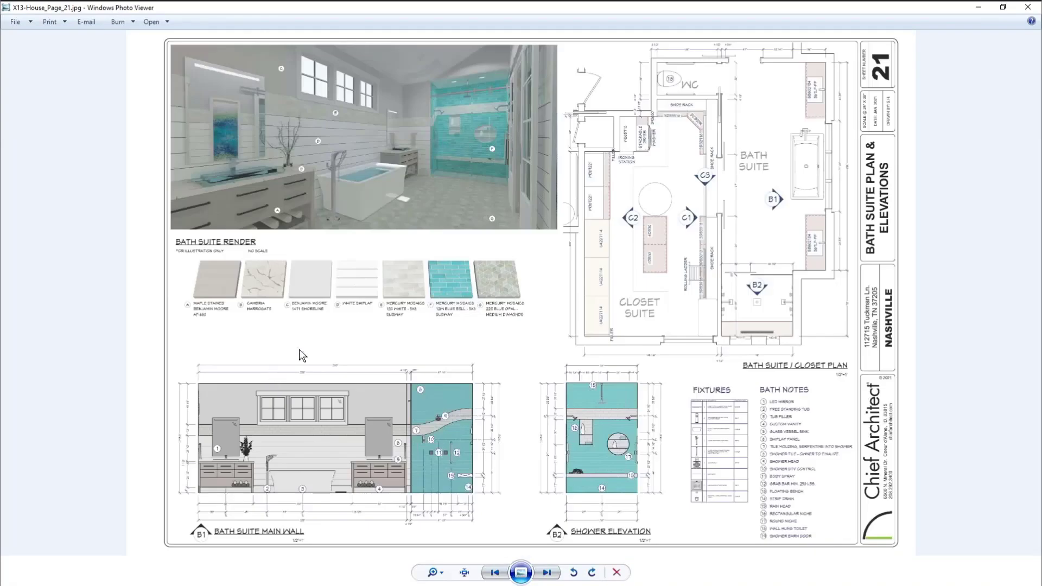
{"action": "scroll", "coordinate": [306, 306], "scroll_direction": "up", "scroll_amount": 4}
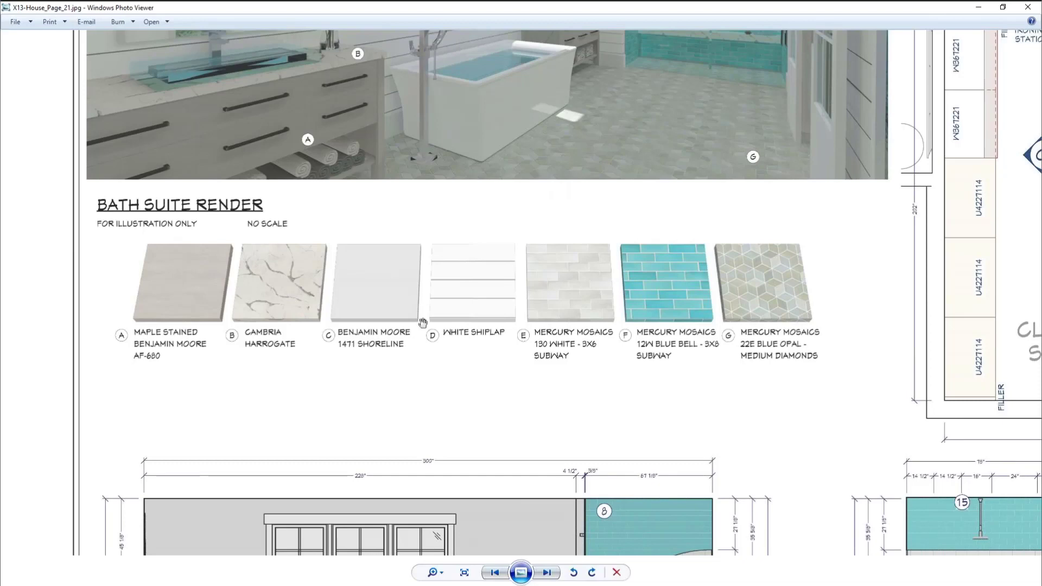
{"action": "scroll", "coordinate": [422, 354], "scroll_direction": "down", "scroll_amount": 2}
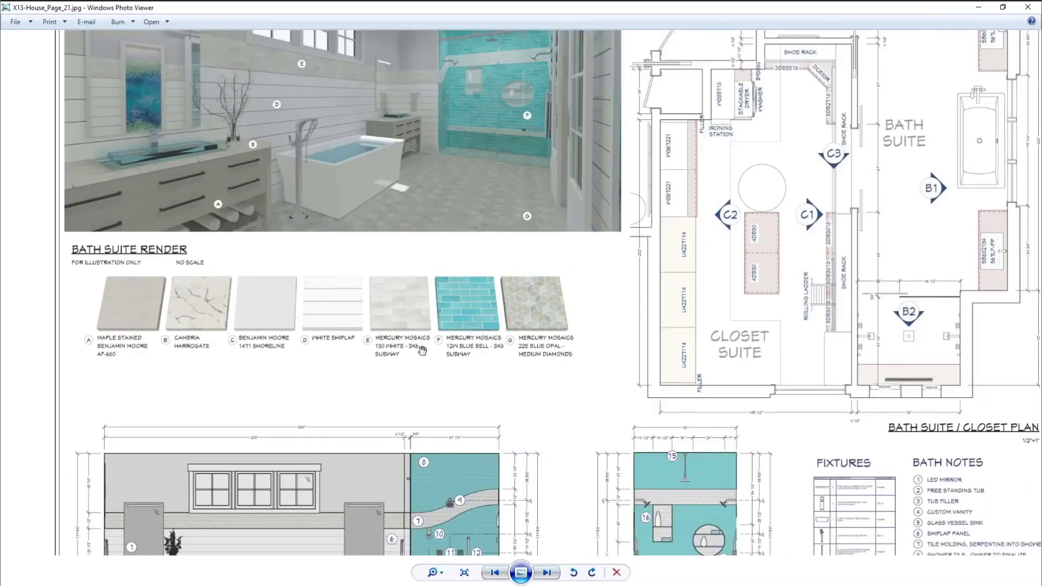
{"action": "scroll", "coordinate": [425, 340], "scroll_direction": "down", "scroll_amount": 2}
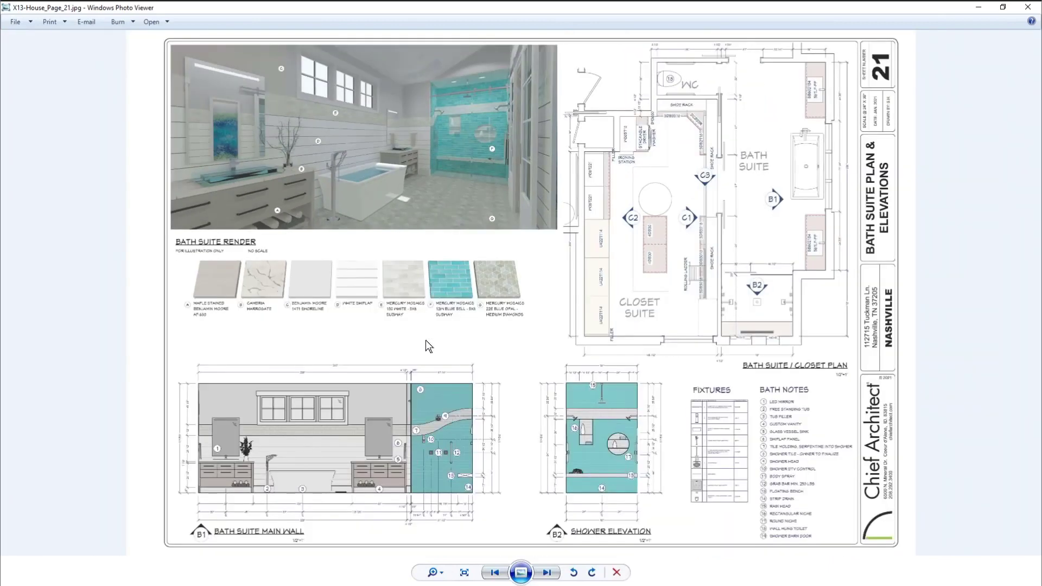
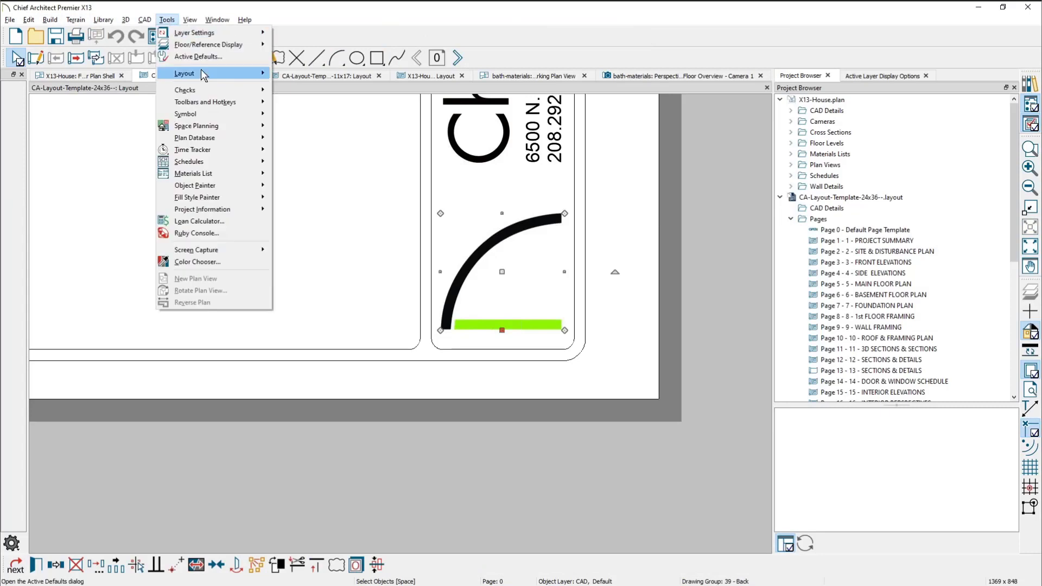
Step: Check the Referenced Plan Files list of the CA-Layout-Template-24x36 layout and close it
{"action": "mouse_move", "coordinate": [205, 73]}
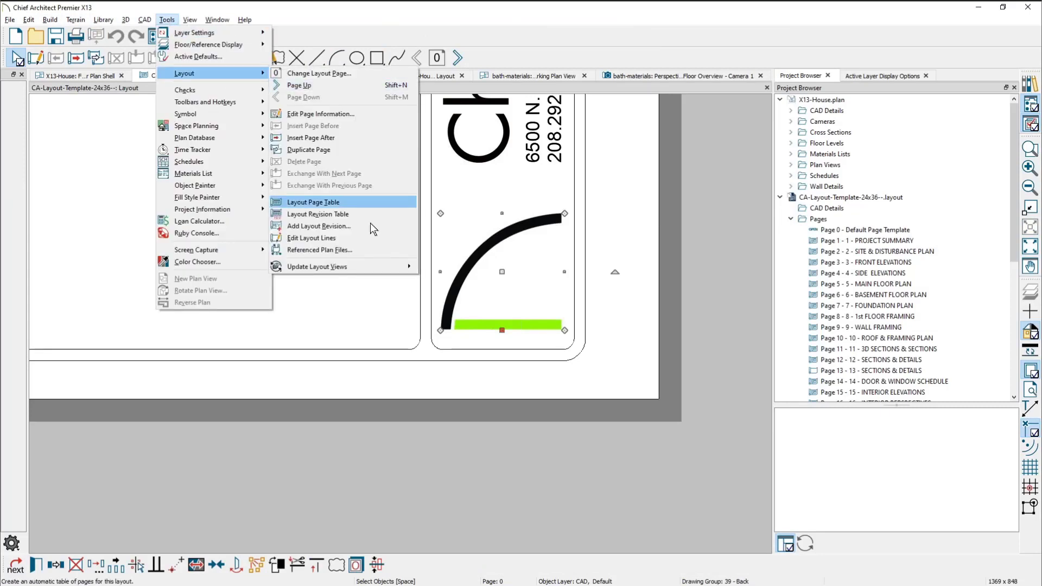
{"action": "left_click", "coordinate": [373, 251]}
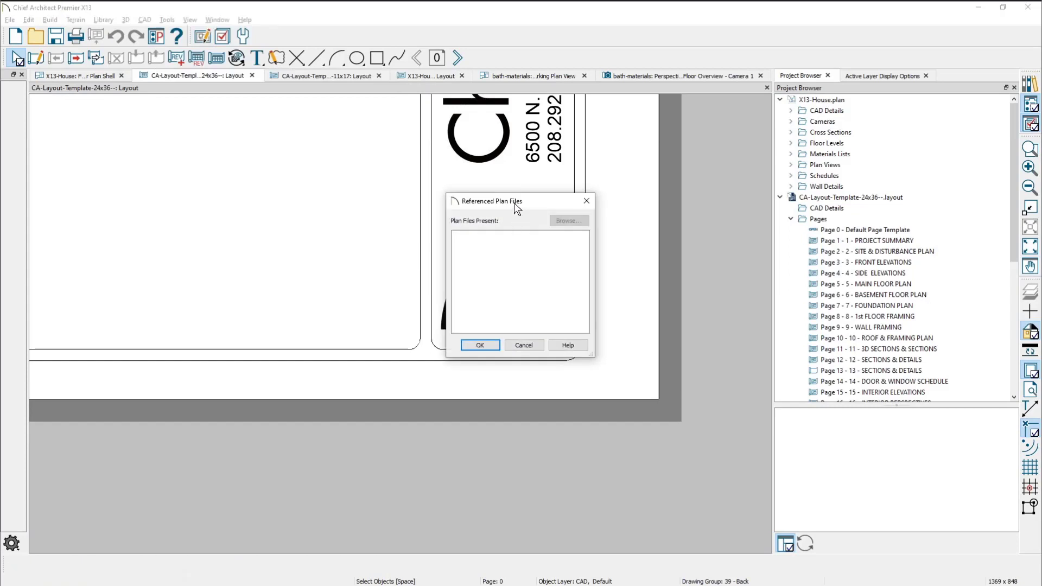
{"action": "left_click_drag", "start_coordinate": [515, 203], "coordinate": [279, 112]}
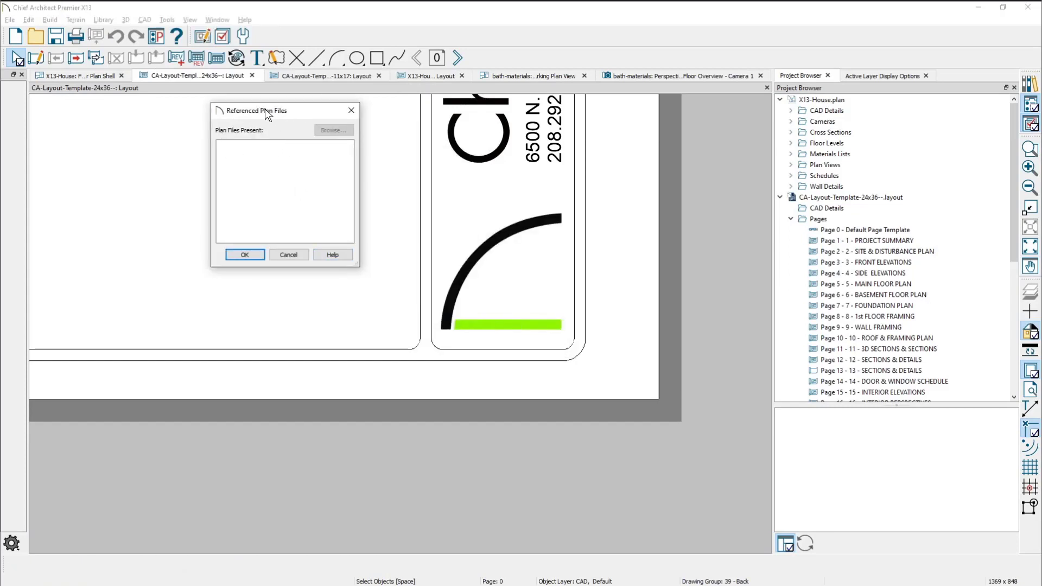
{"action": "left_click", "coordinate": [350, 112]}
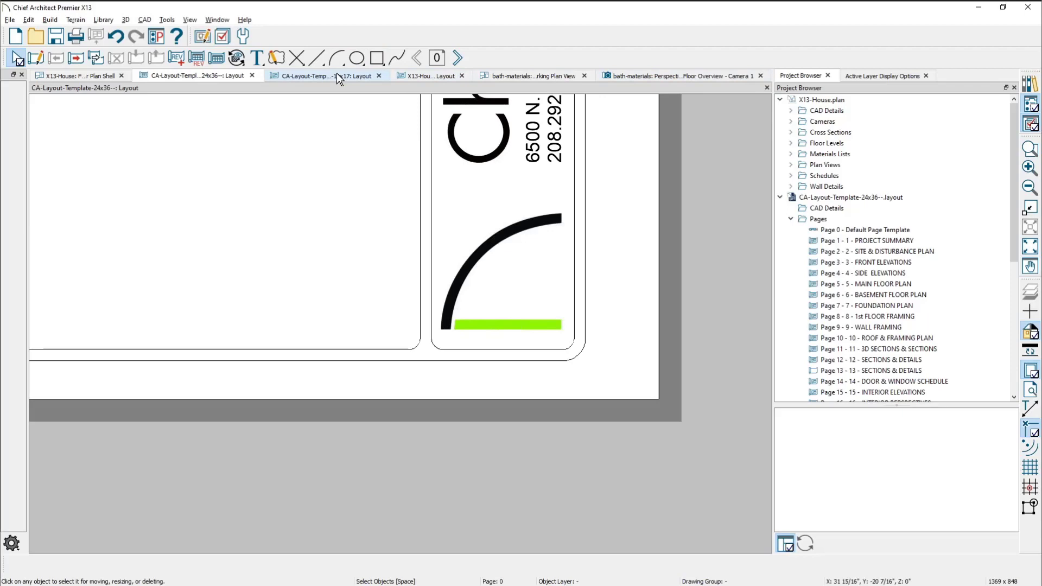
Step: Switch to the X13-House layout, inspect its Referenced Plan Files list in an enlarged dialog and cancel without relinking
{"action": "left_click", "coordinate": [445, 75]}
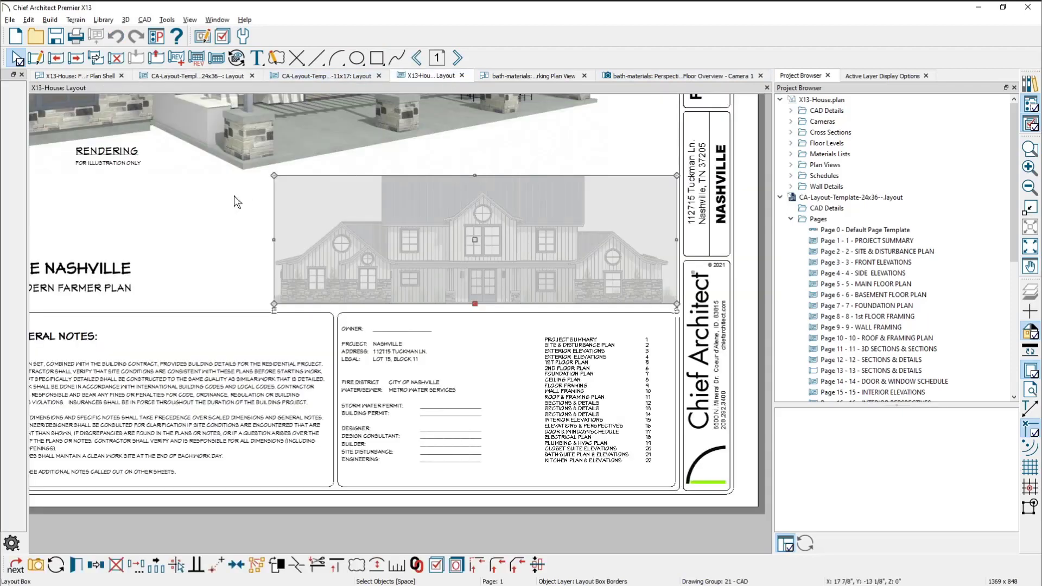
{"action": "left_click", "coordinate": [167, 20]}
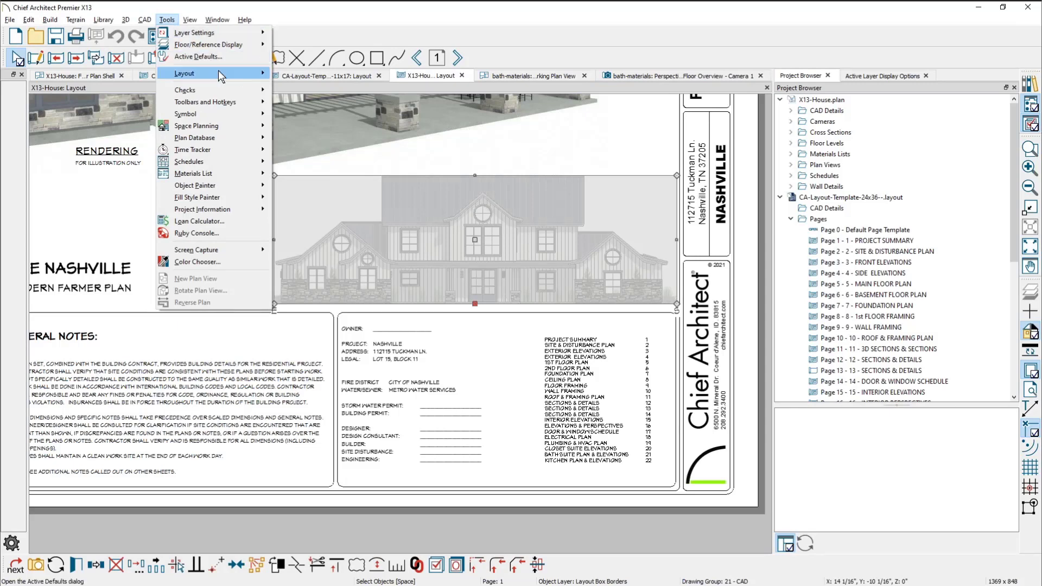
{"action": "mouse_move", "coordinate": [222, 74]}
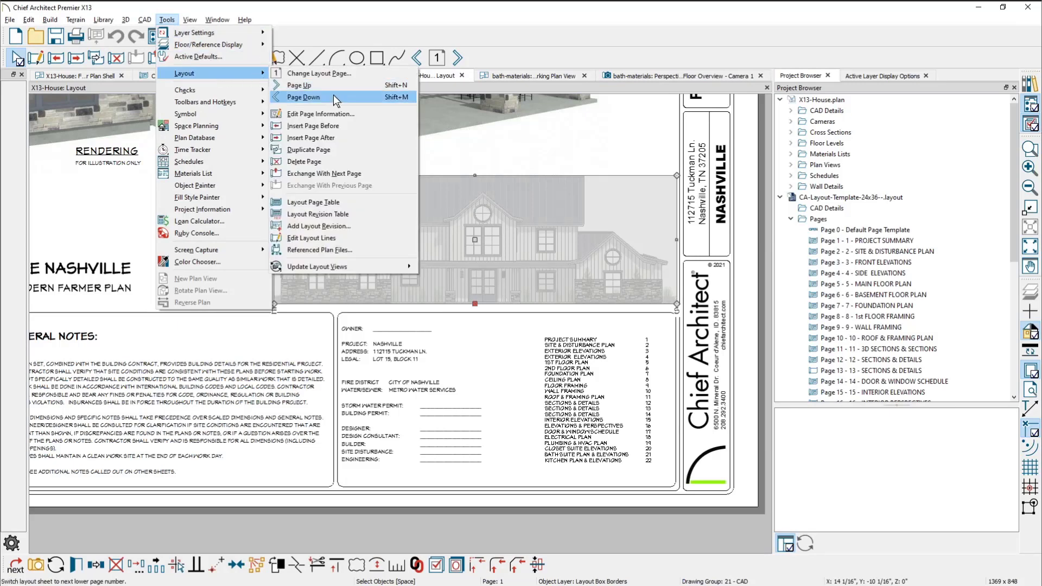
{"action": "left_click", "coordinate": [373, 250]}
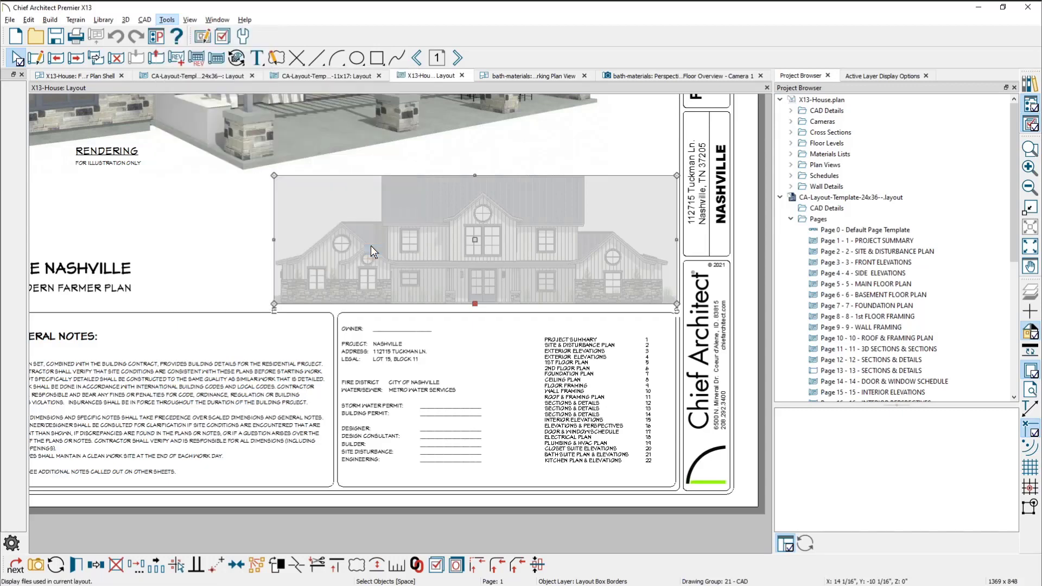
{"action": "left_click_drag", "start_coordinate": [358, 267], "coordinate": [470, 305]}
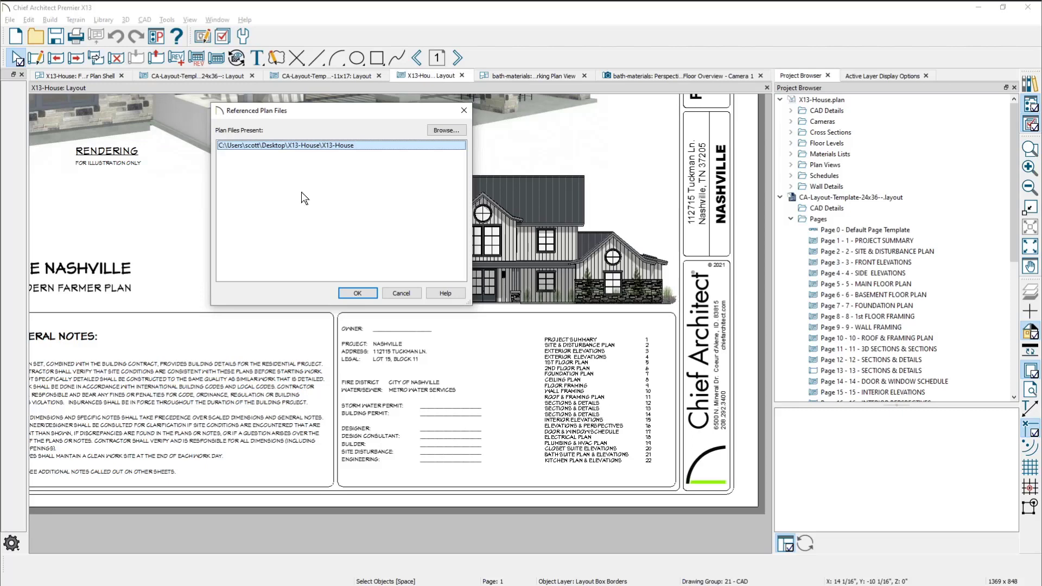
{"action": "left_click", "coordinate": [409, 293]}
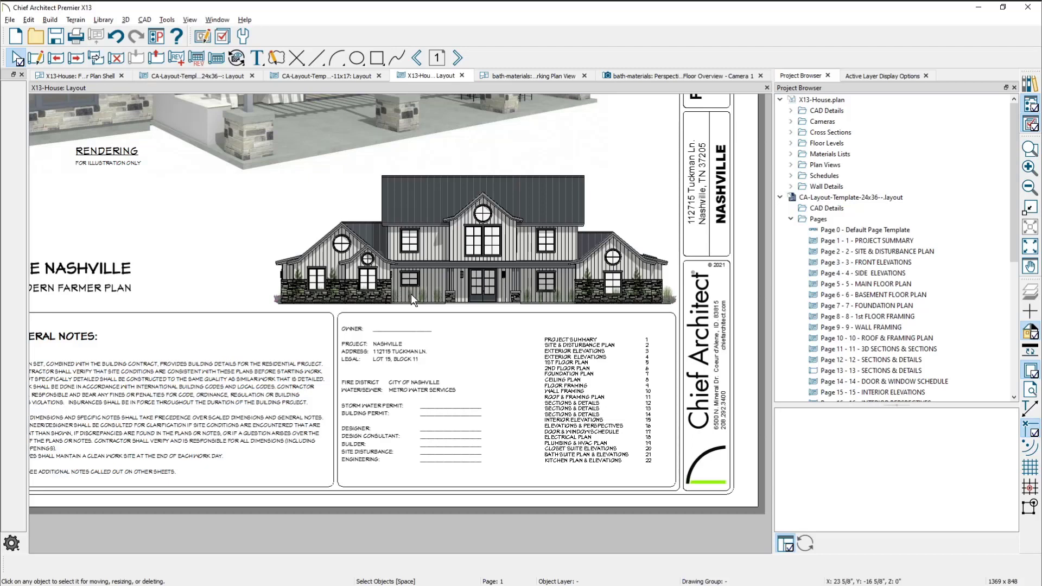
Step: Save a copy of the X13-House layout as NEW-LAYOUT in the X13-House folder
{"action": "left_click", "coordinate": [10, 20]}
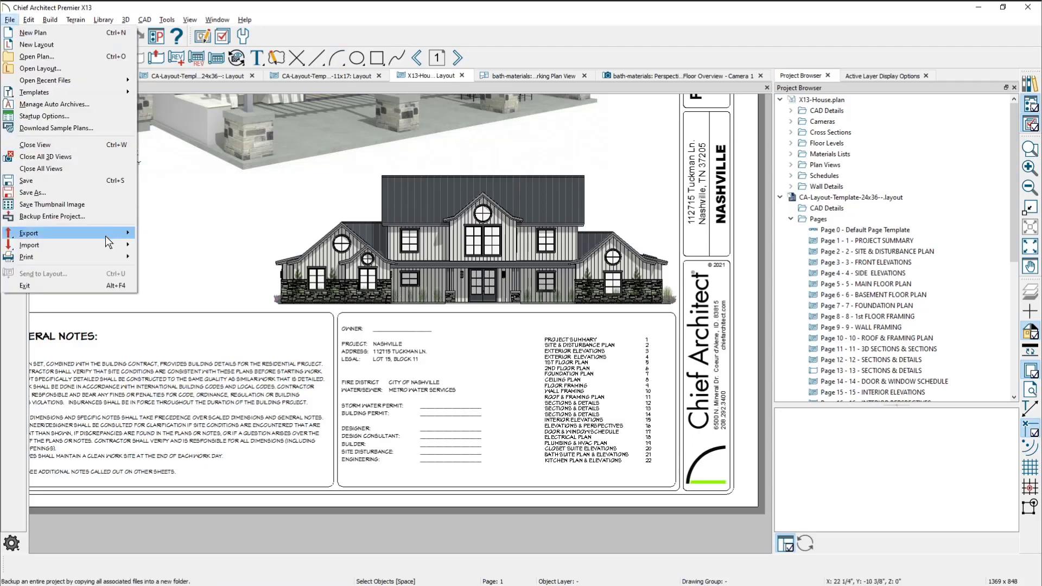
{"action": "left_click", "coordinate": [89, 193]}
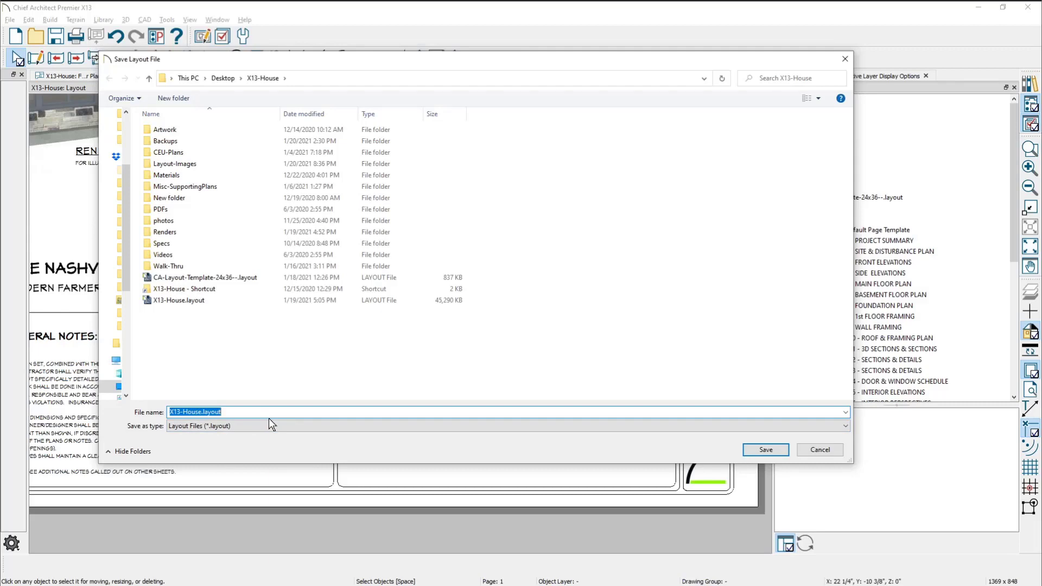
{"action": "type", "text": "NEW"}
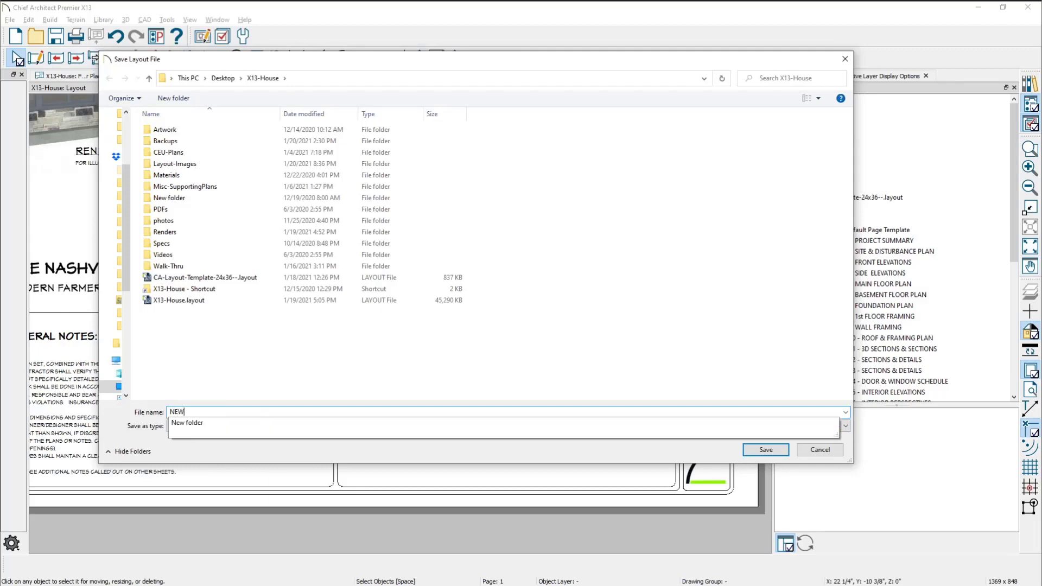
{"action": "type", "text": "-"}
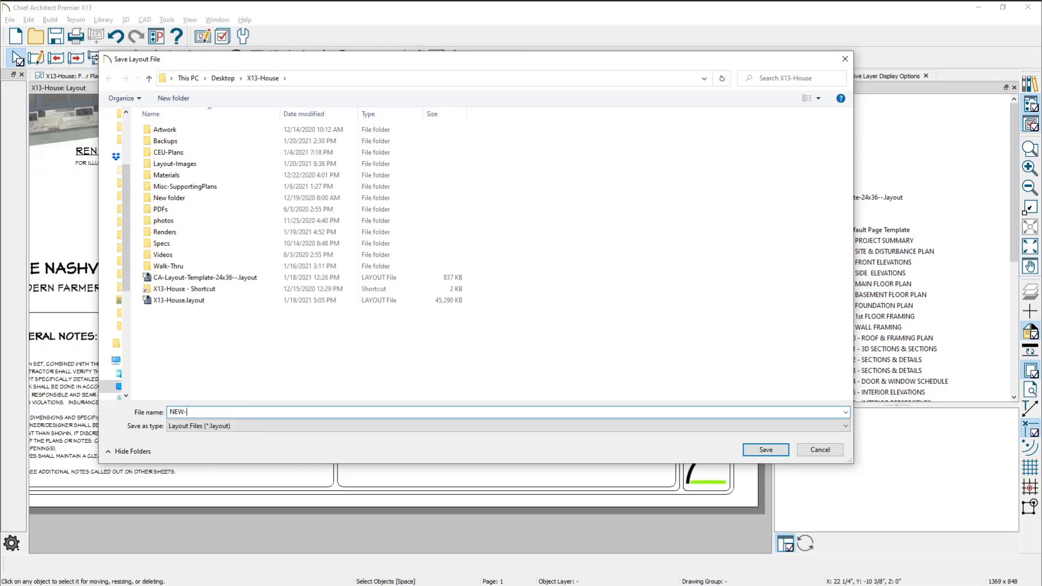
{"action": "type", "text": "LAYOUT"}
{"action": "left_click", "coordinate": [780, 447]}
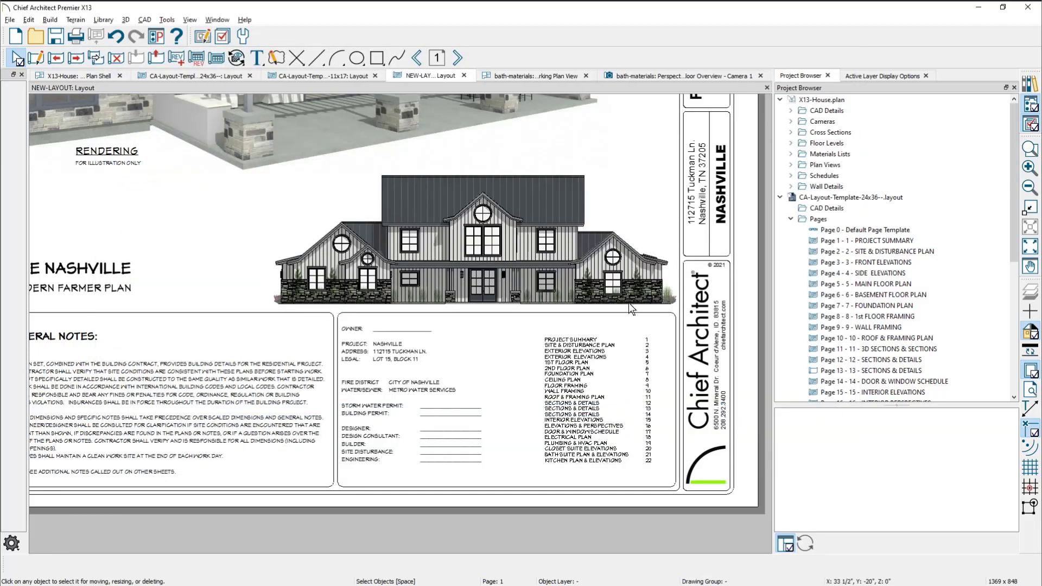
Step: Close the two CA-Layout-Template layouts, the X13-House plan and the bath-materials views without saving the camera, keeping only NEW-LAYOUT open
{"action": "left_click", "coordinate": [374, 75]}
{"action": "left_click", "coordinate": [256, 75]}
{"action": "left_click", "coordinate": [543, 314]}
{"action": "left_click", "coordinate": [123, 75]}
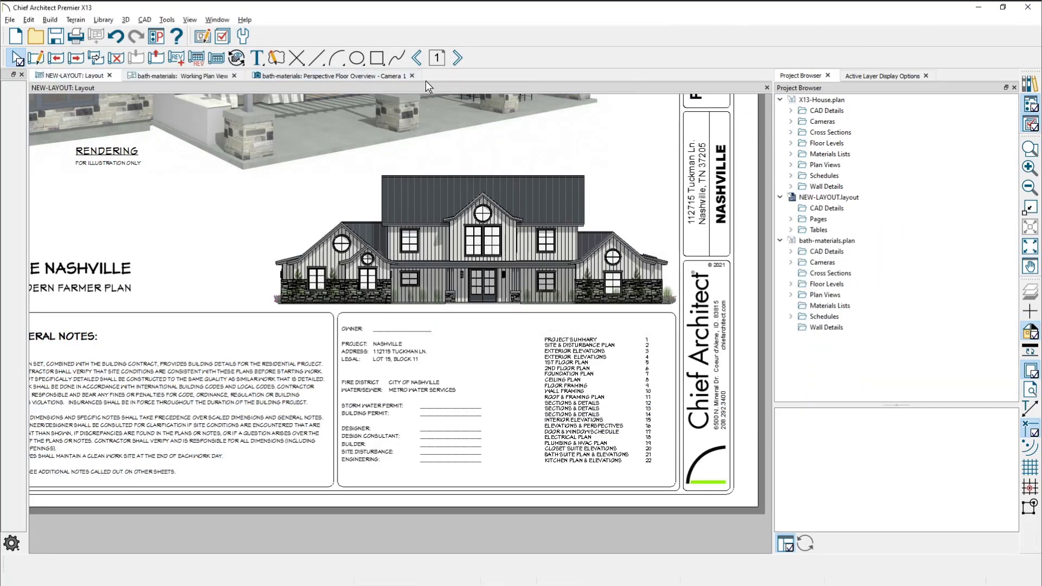
{"action": "left_click", "coordinate": [412, 76]}
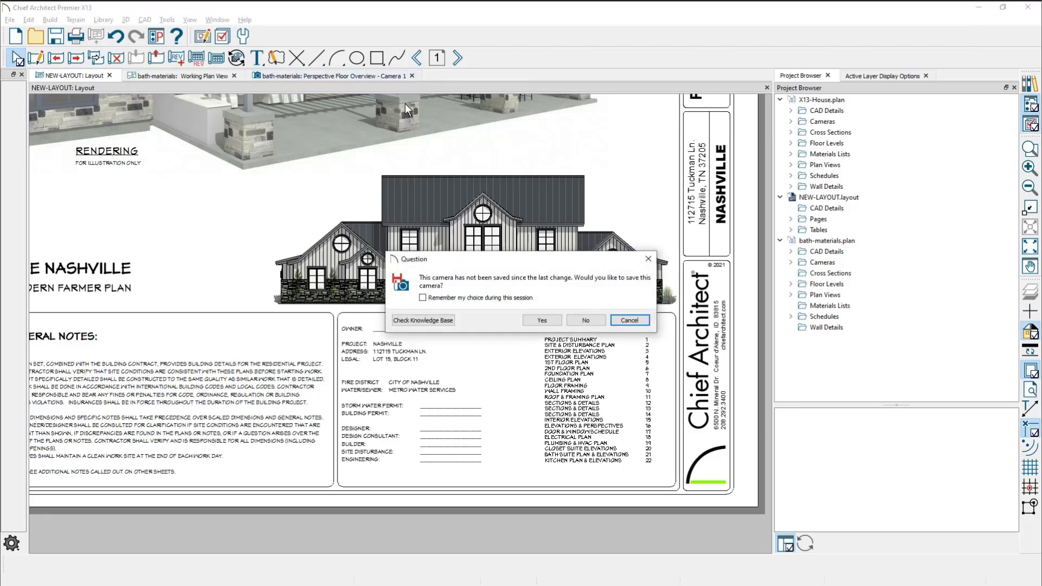
{"action": "left_click", "coordinate": [586, 320]}
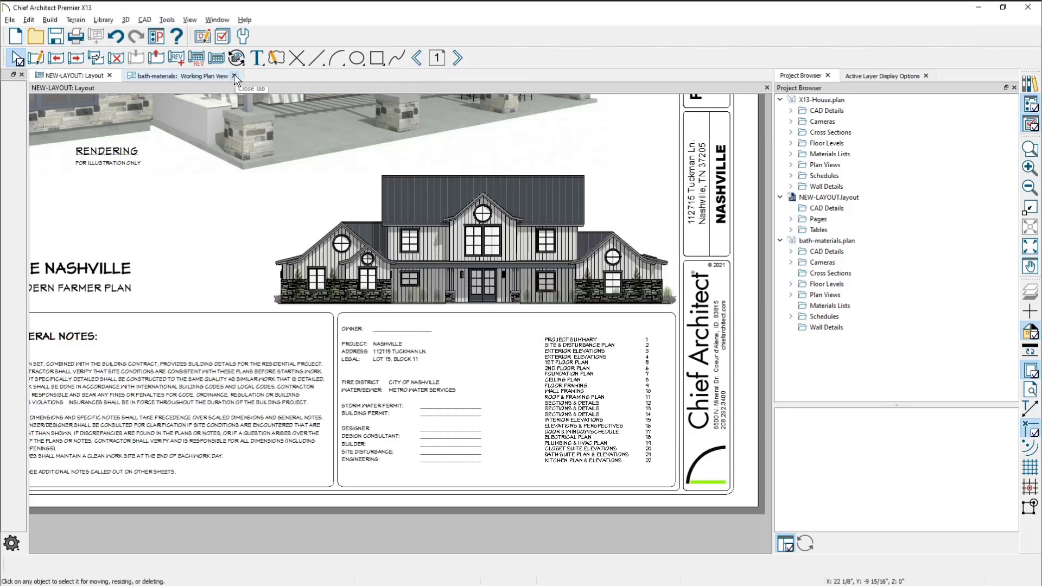
{"action": "left_click", "coordinate": [235, 75]}
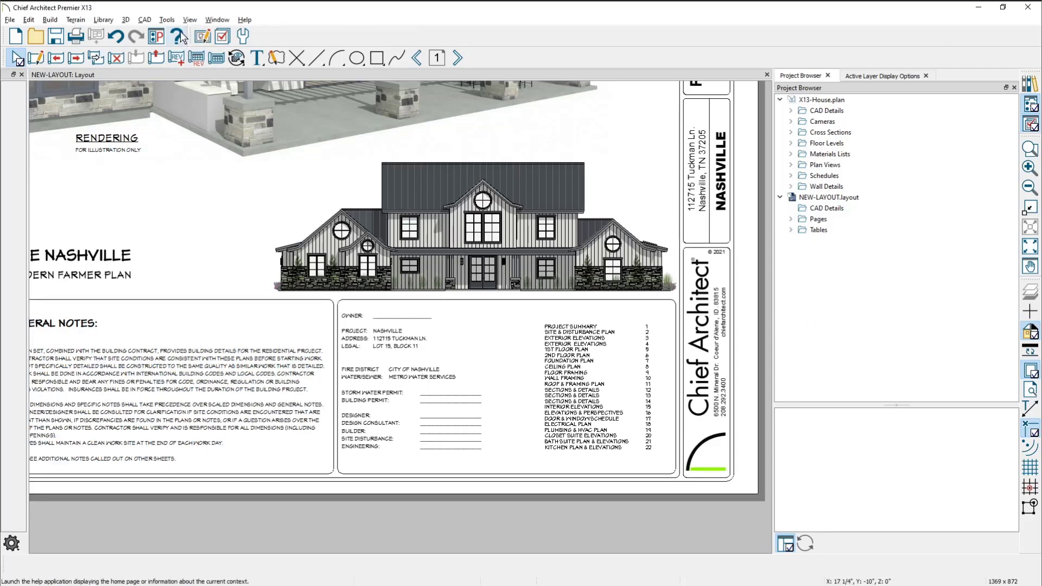
Step: Inspect NEW-LAYOUT's Referenced Plan Files, browse to X13-House.plan for its X13-House reference, and cancel the relinking
{"action": "left_click", "coordinate": [167, 20]}
{"action": "mouse_move", "coordinate": [194, 100]}
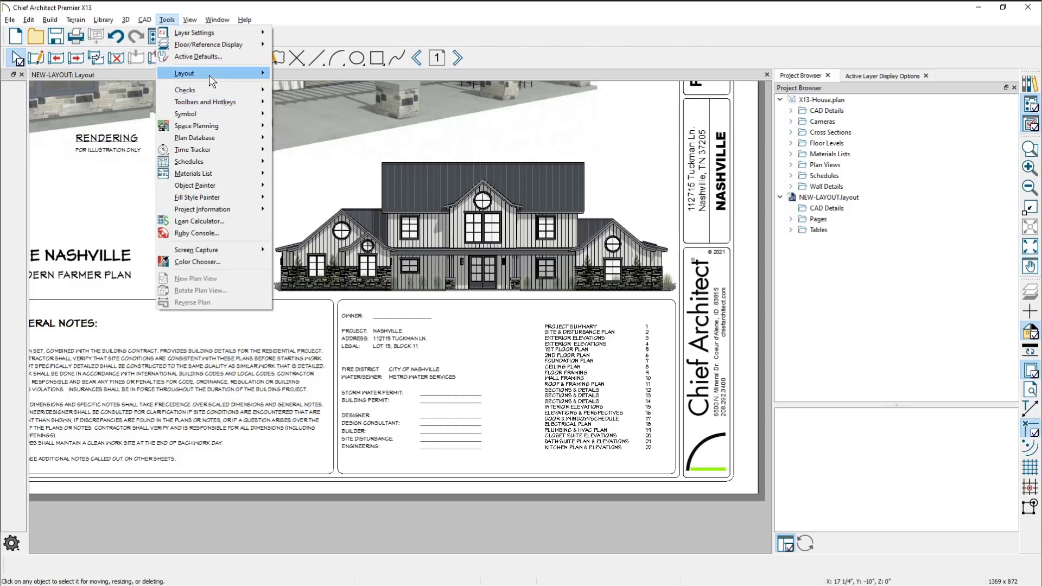
{"action": "mouse_move", "coordinate": [209, 75]}
{"action": "left_click", "coordinate": [374, 249]}
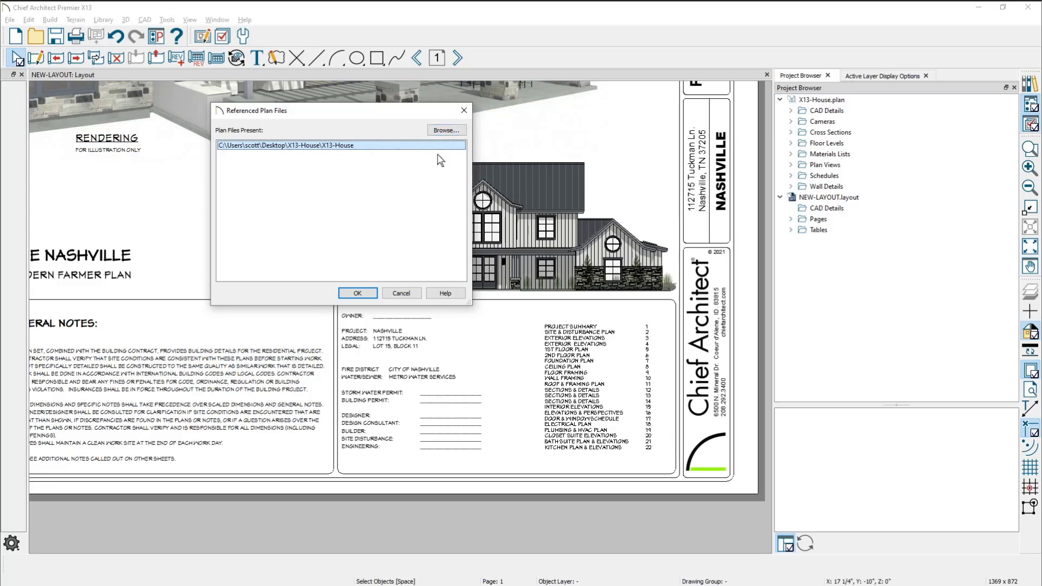
{"action": "left_click", "coordinate": [448, 132]}
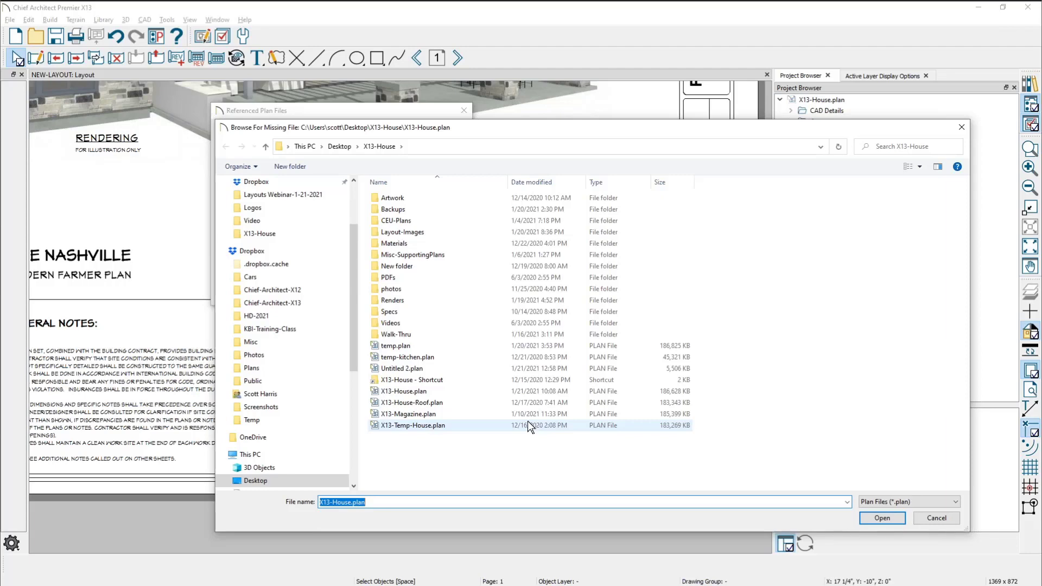
{"action": "key", "text": "Return"}
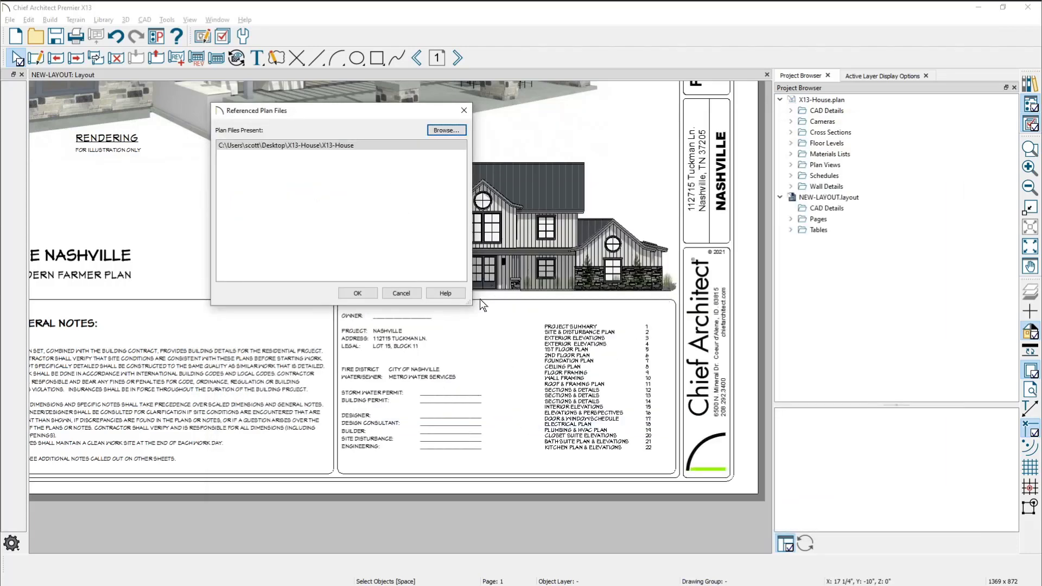
{"action": "left_click", "coordinate": [399, 296]}
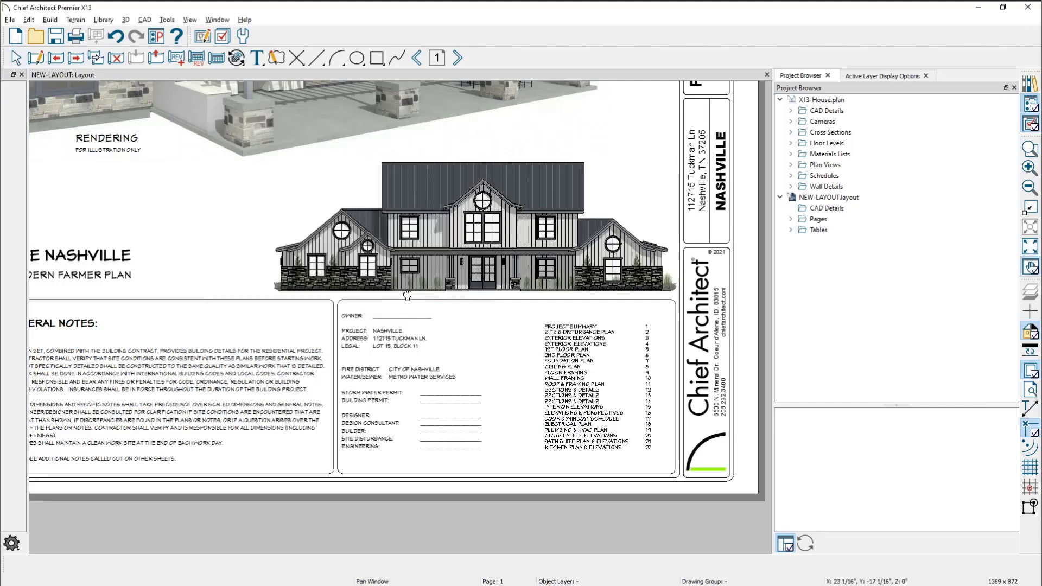
{"action": "scroll", "coordinate": [517, 350], "scroll_direction": "down", "scroll_amount": 2}
{"action": "scroll", "coordinate": [517, 350], "scroll_direction": "down", "scroll_amount": 1}
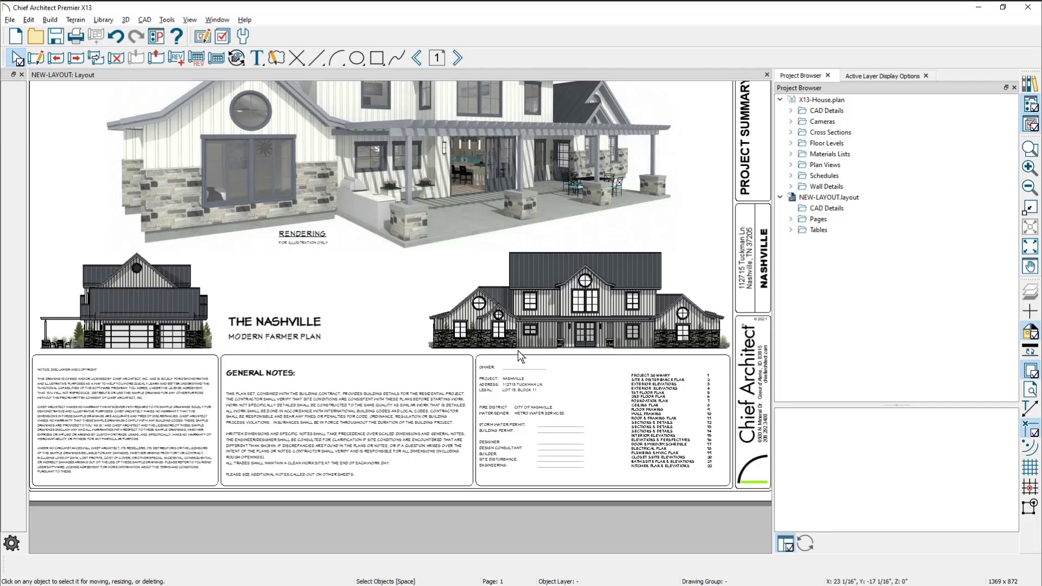
{"action": "key", "text": "F6"}
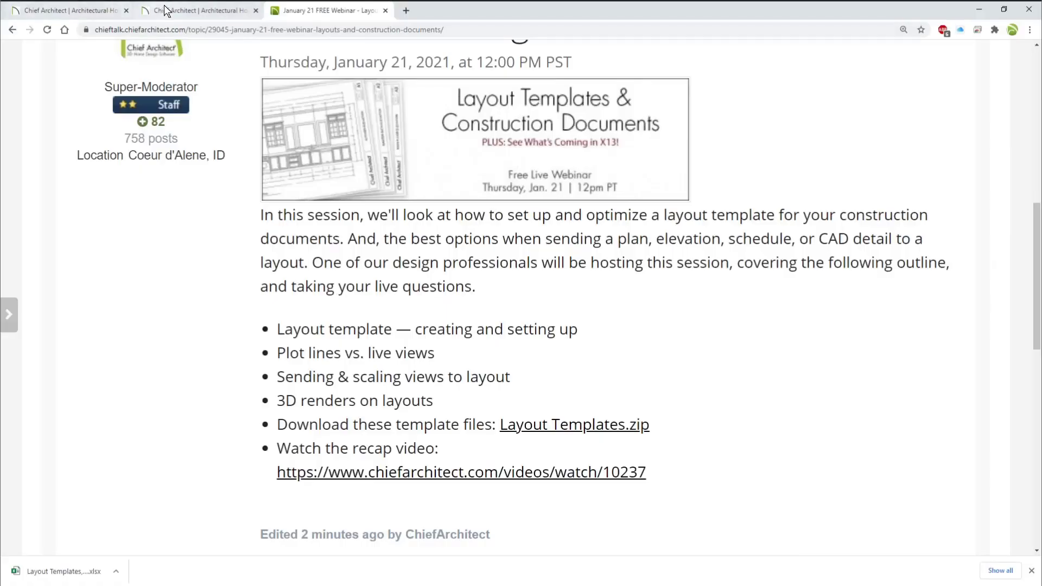
Step: Switch to the web browser and open the Live Webinars & Training sign-up page from the chiefarchitect.com home page
{"action": "left_click", "coordinate": [84, 10]}
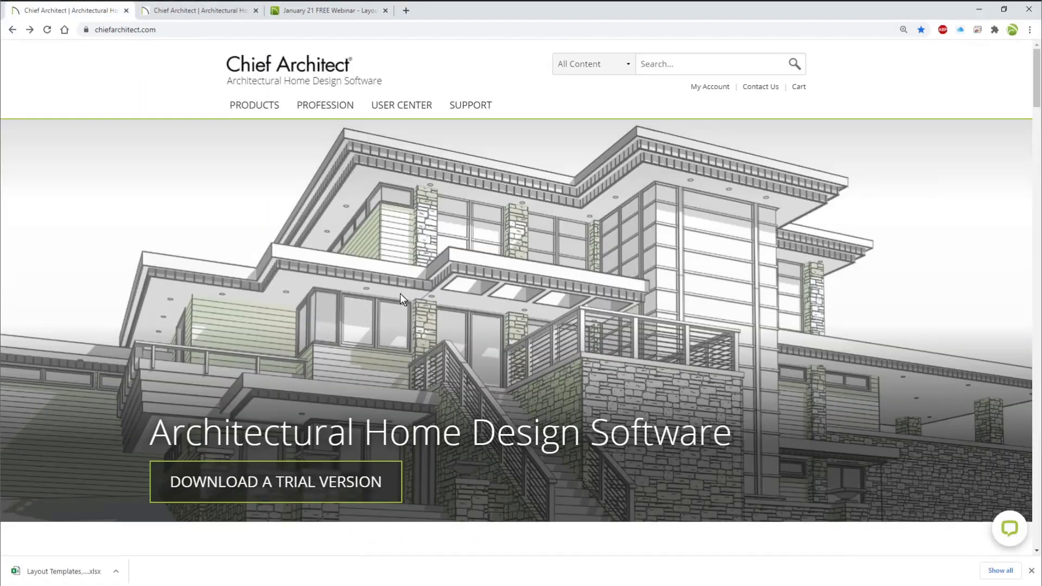
{"action": "scroll", "coordinate": [400, 297], "scroll_direction": "down", "scroll_amount": 15}
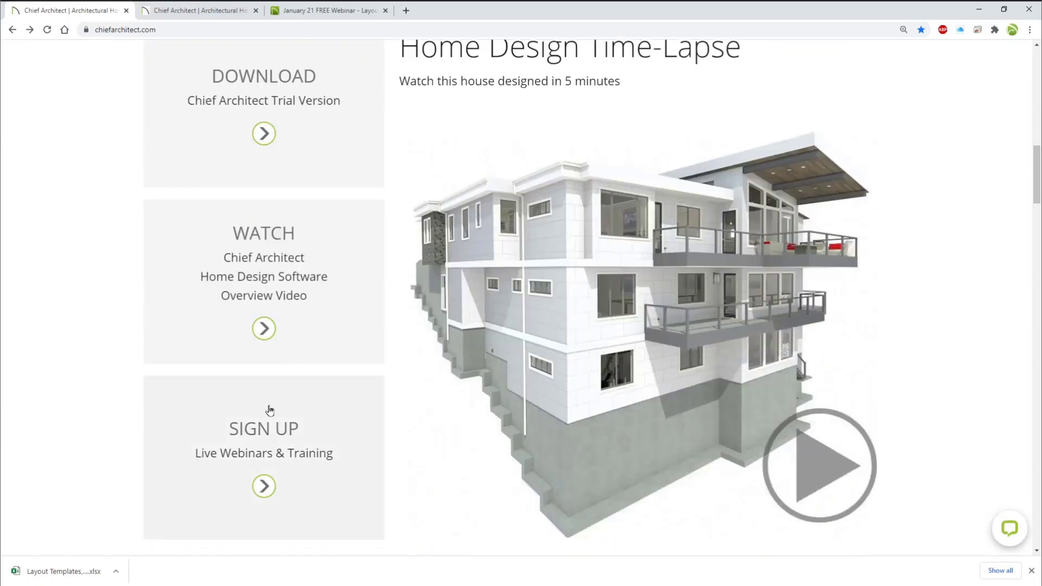
{"action": "left_click", "coordinate": [242, 428]}
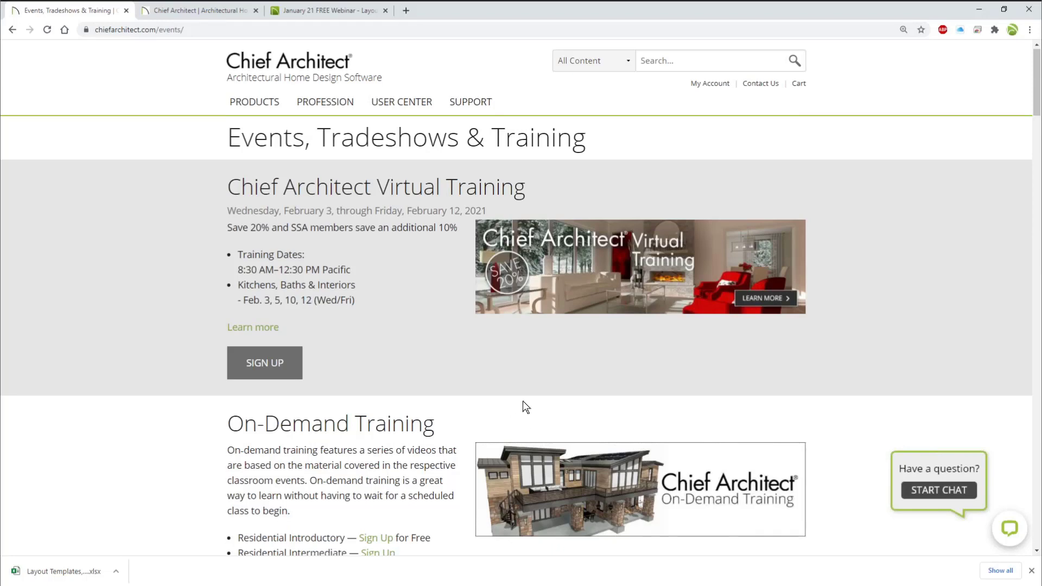
Step: Examine the upcoming training and free webinar listings, from On-Demand Training to Managing Files: Locally and on the Cloud, and dismiss the chat prompt
{"action": "scroll", "coordinate": [523, 400], "scroll_direction": "down", "scroll_amount": 2}
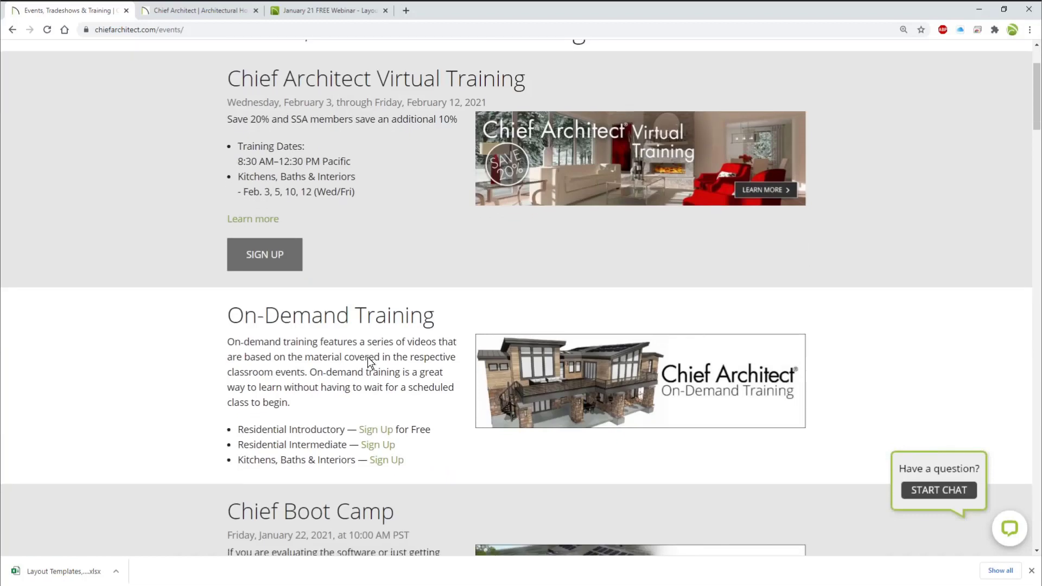
{"action": "scroll", "coordinate": [367, 356], "scroll_direction": "down", "scroll_amount": 2}
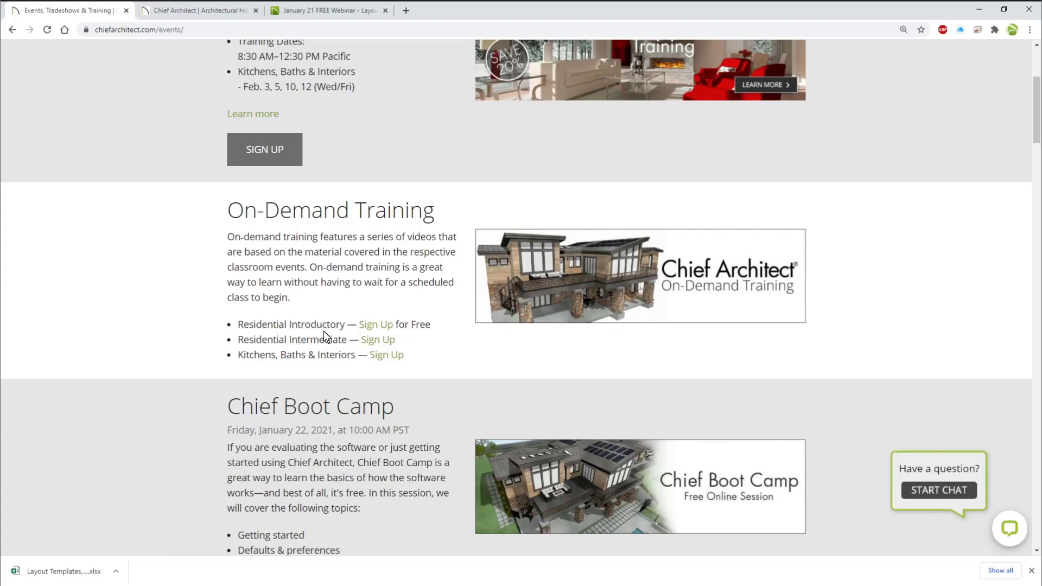
{"action": "scroll", "coordinate": [320, 338], "scroll_direction": "down", "scroll_amount": 1}
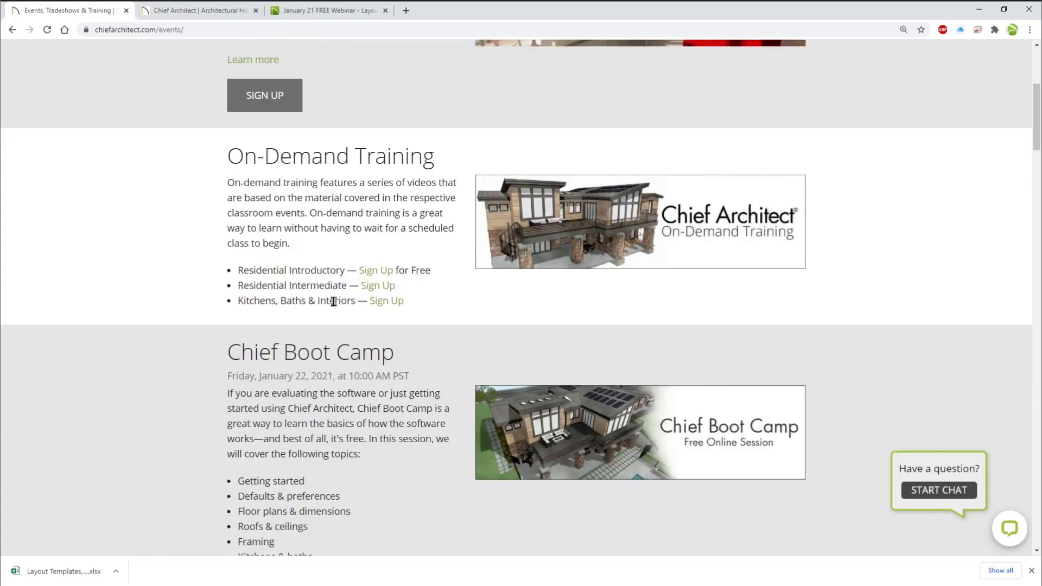
{"action": "scroll", "coordinate": [339, 305], "scroll_direction": "down", "scroll_amount": 3}
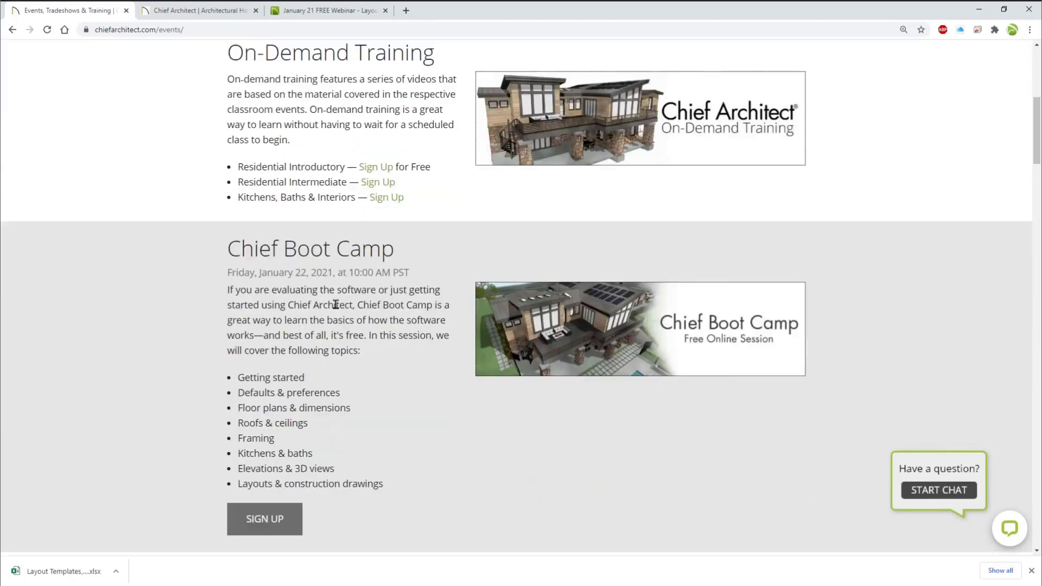
{"action": "scroll", "coordinate": [335, 306], "scroll_direction": "down", "scroll_amount": 2}
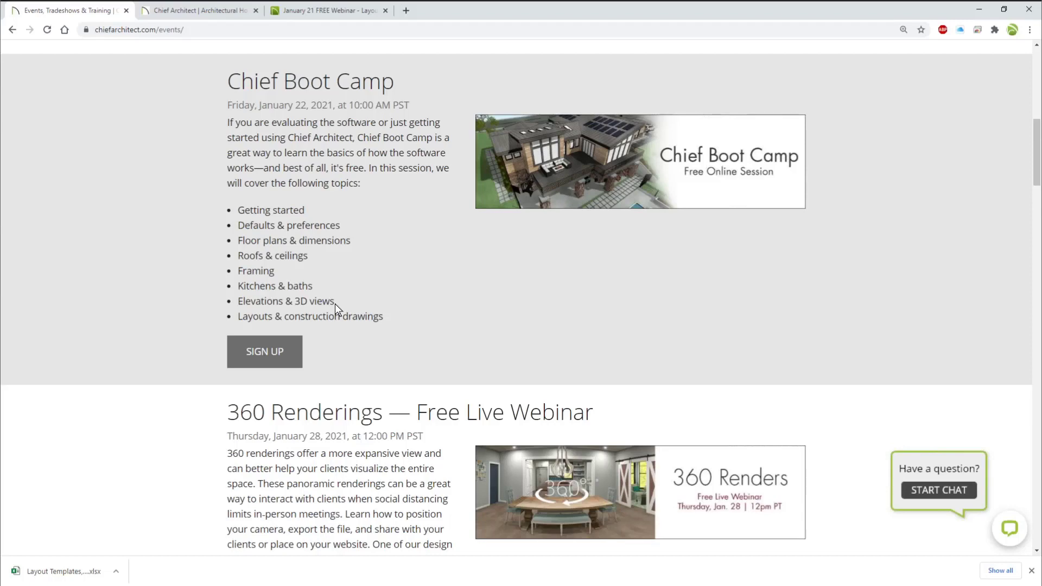
{"action": "scroll", "coordinate": [335, 304], "scroll_direction": "down", "scroll_amount": 5}
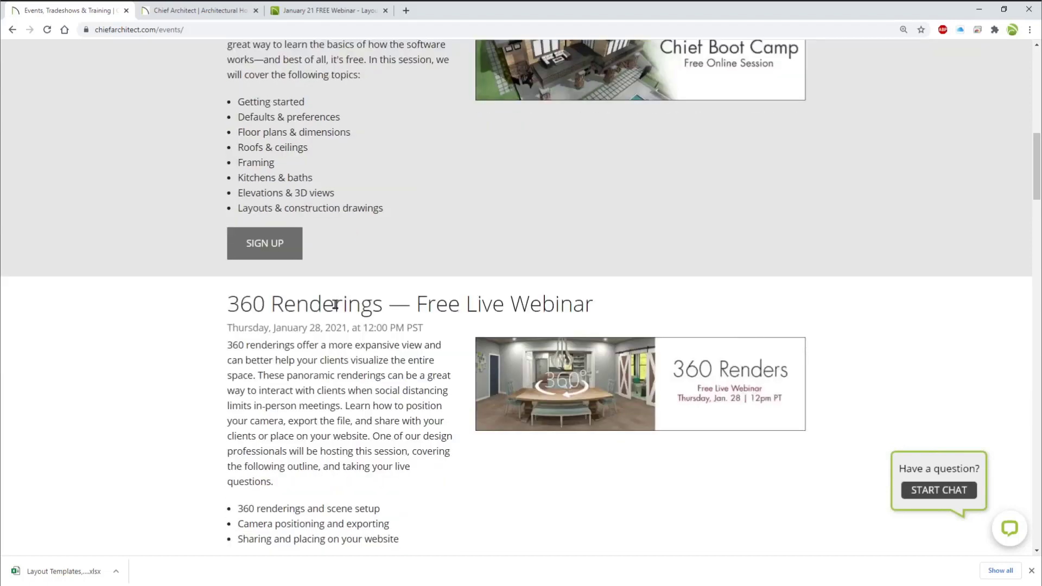
{"action": "scroll", "coordinate": [329, 296], "scroll_direction": "down", "scroll_amount": 2}
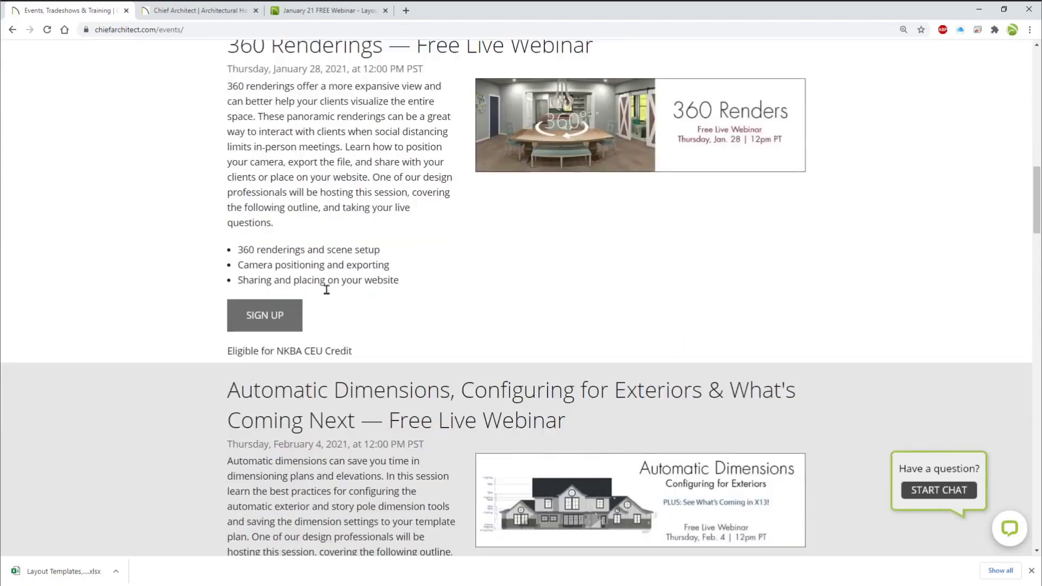
{"action": "scroll", "coordinate": [324, 287], "scroll_direction": "up", "scroll_amount": 1}
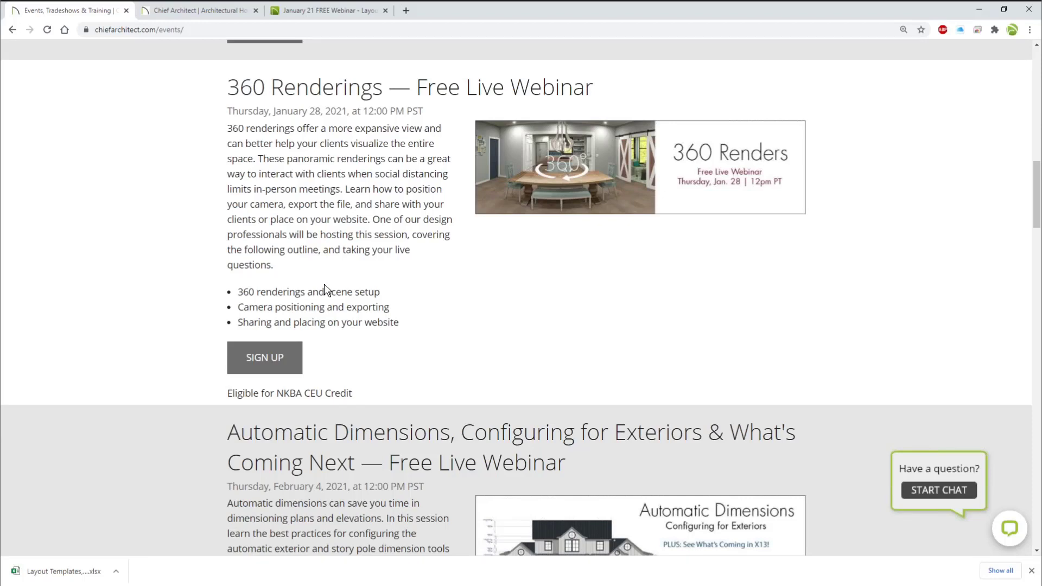
{"action": "scroll", "coordinate": [388, 379], "scroll_direction": "down", "scroll_amount": 5}
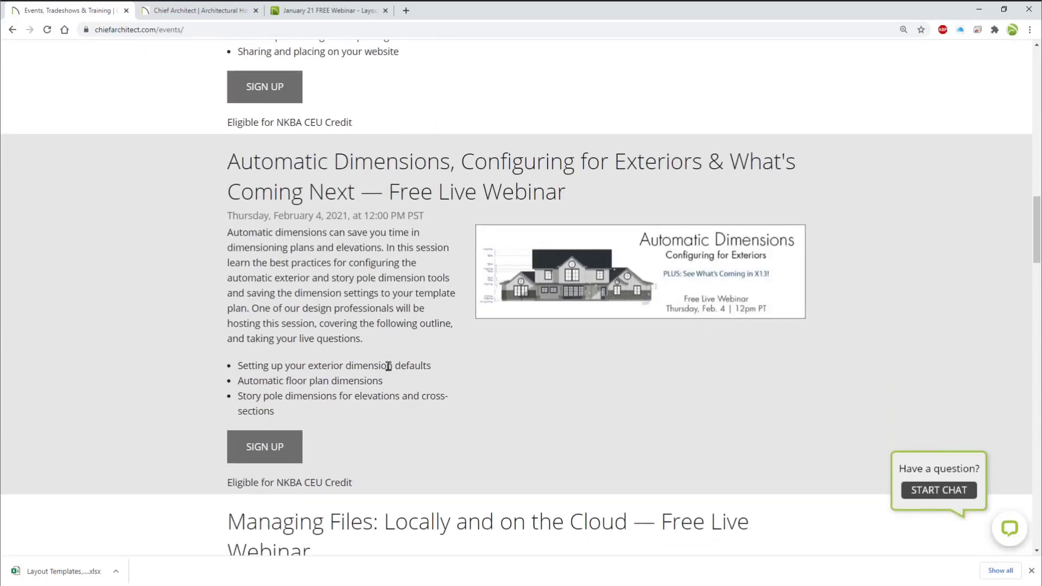
{"action": "scroll", "coordinate": [389, 366], "scroll_direction": "down", "scroll_amount": 4}
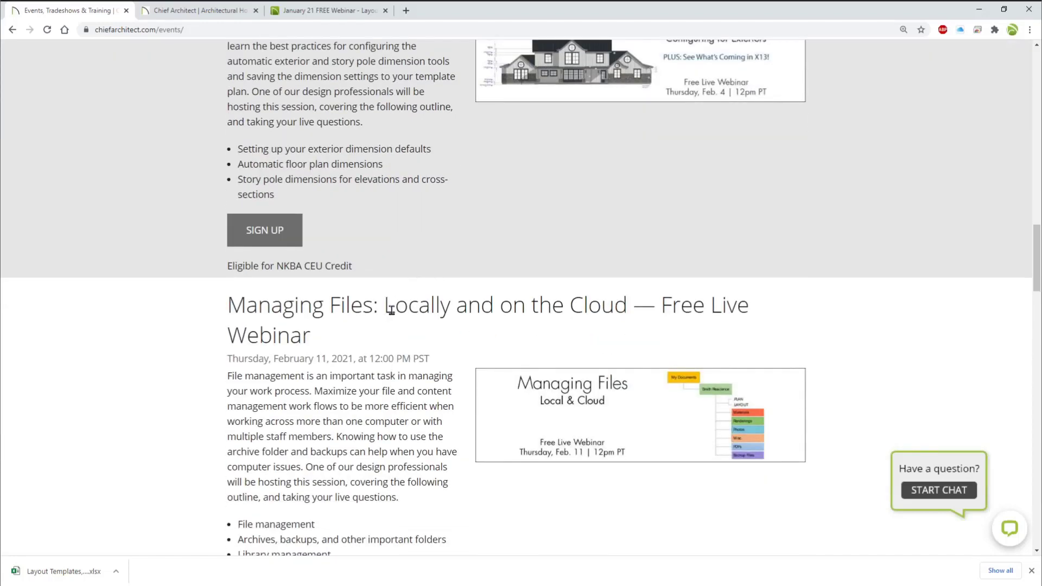
{"action": "scroll", "coordinate": [409, 298], "scroll_direction": "down", "scroll_amount": 1}
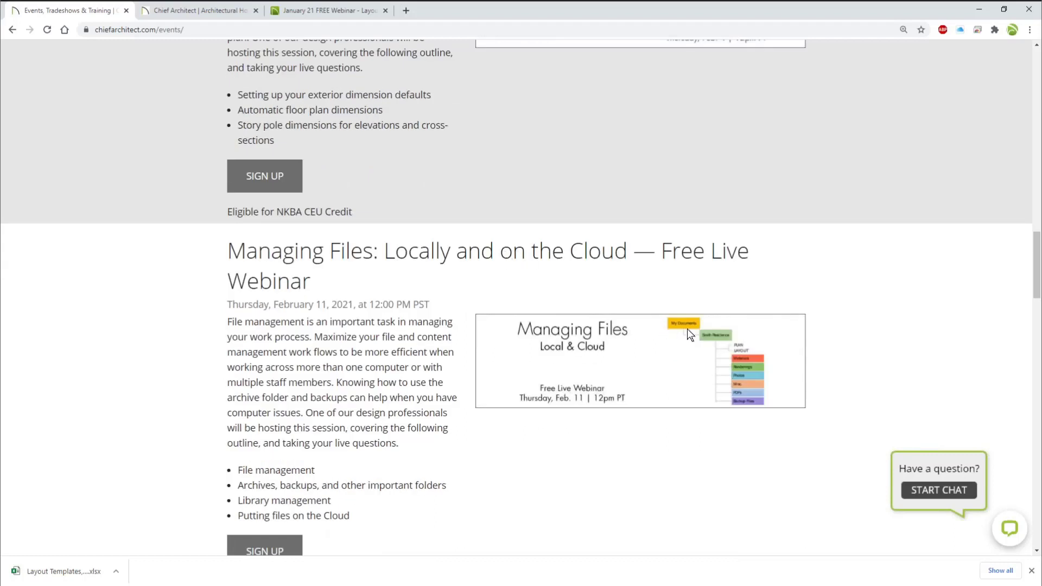
{"action": "left_click", "coordinate": [998, 444]}
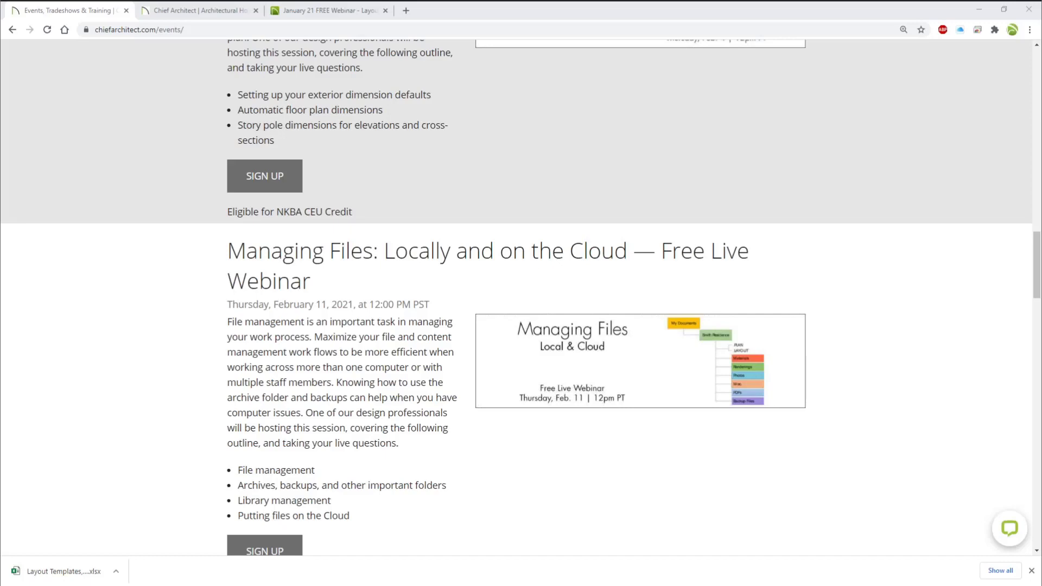
Step: Bring up the Follow-Us-on-IG (002).JPG image in Windows Photo Viewer
{"action": "left_click_drag", "start_coordinate": [1041, 133], "coordinate": [563, 0]}
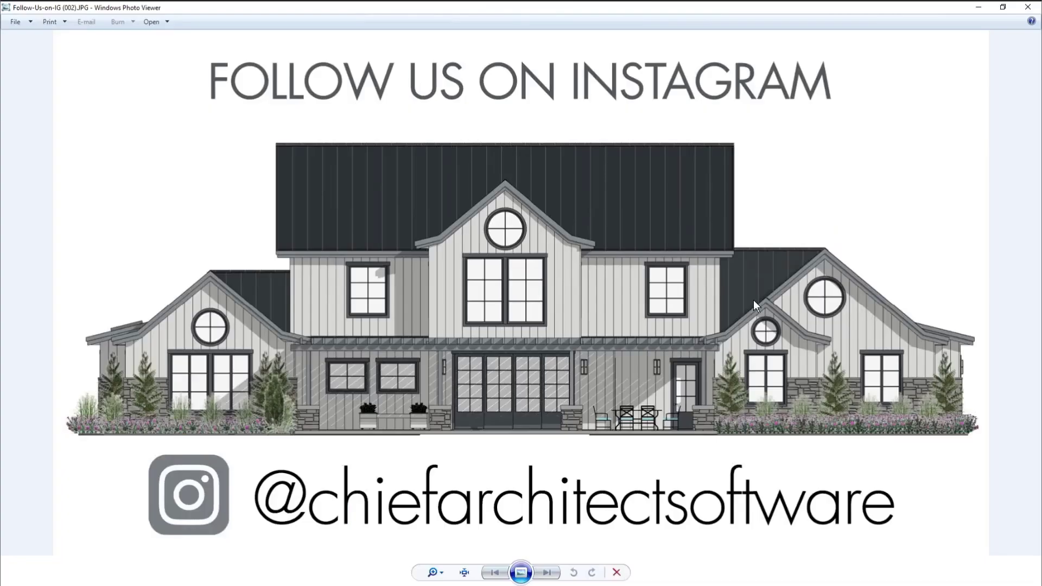